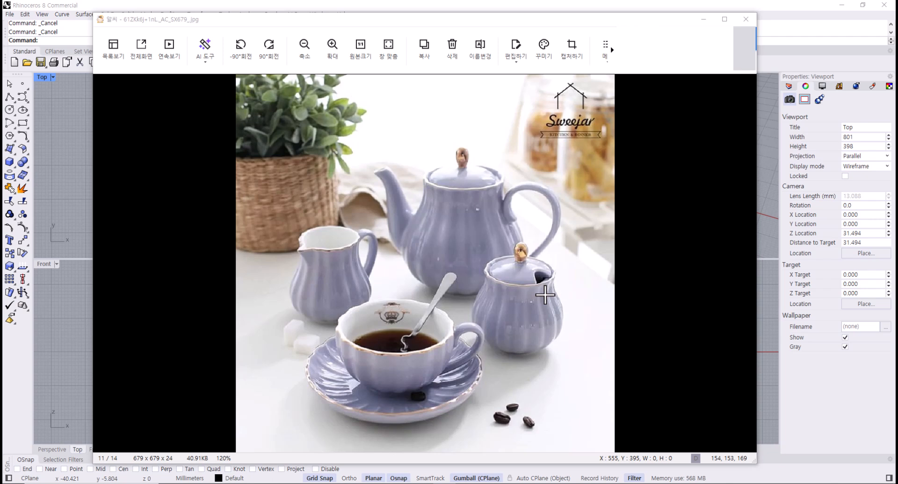
# Put away the reference photo and open Sweejar Royal Teapot.jpg with the Picture command.
pyautogui.click(703, 19)
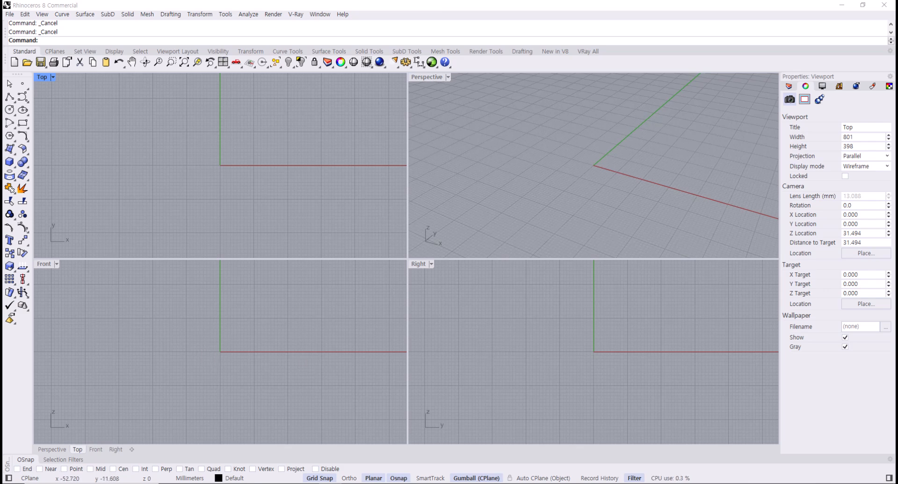
pyautogui.rightClick(427, 391)
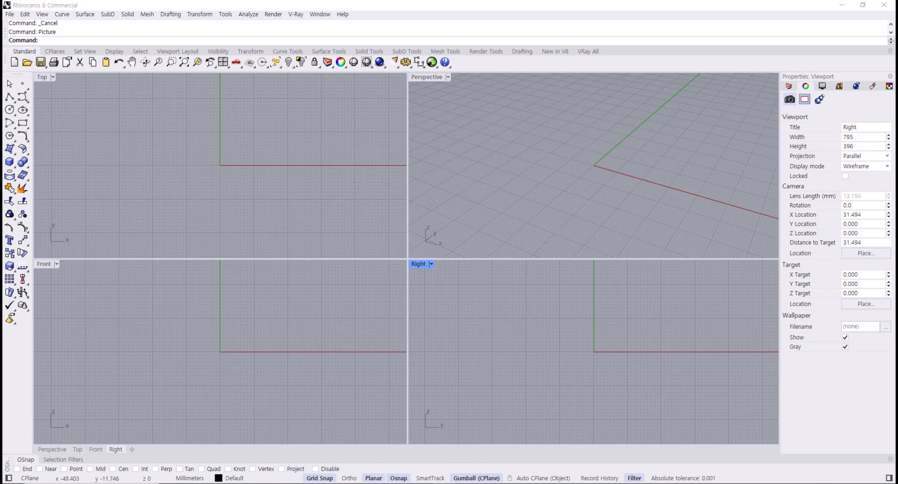
pyautogui.click(183, 169)
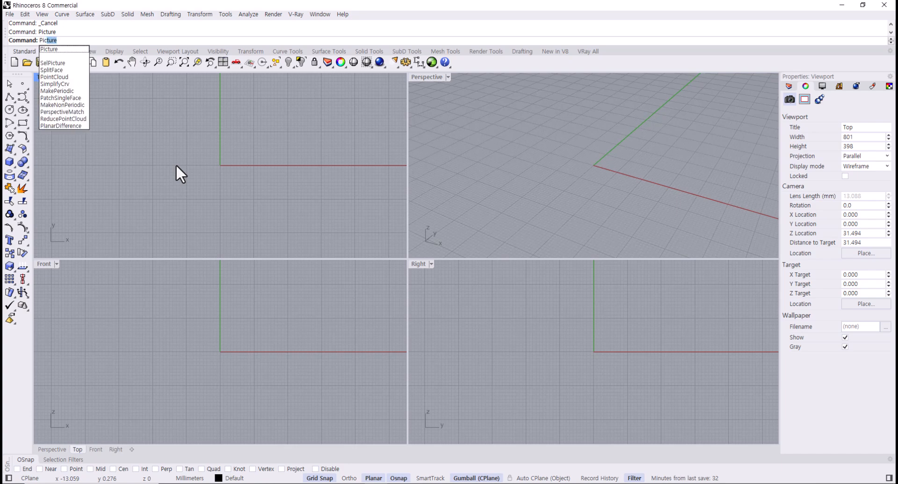
pyautogui.press('Return')
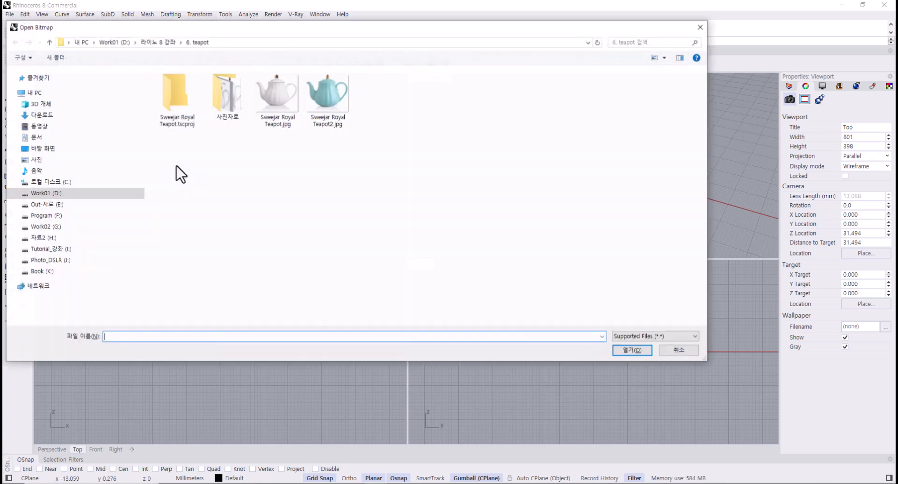
pyautogui.click(285, 113)
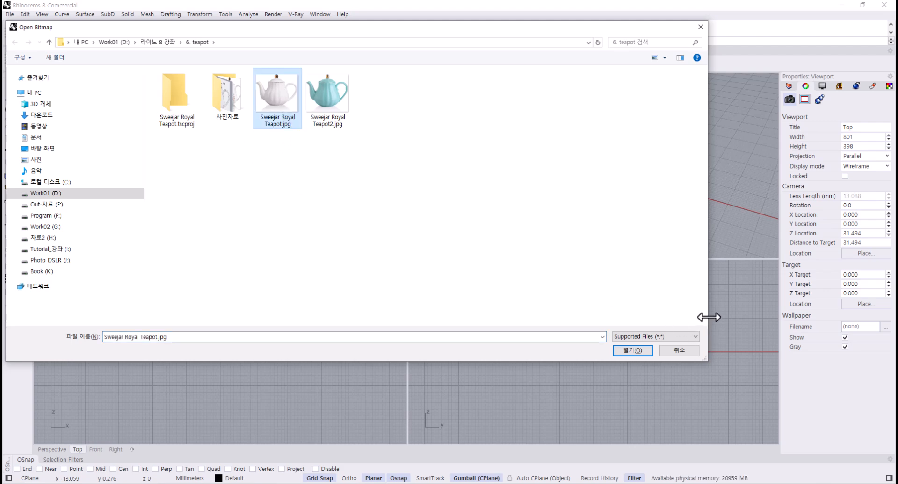
pyautogui.moveTo(706, 314); pyautogui.dragTo(548, 295)
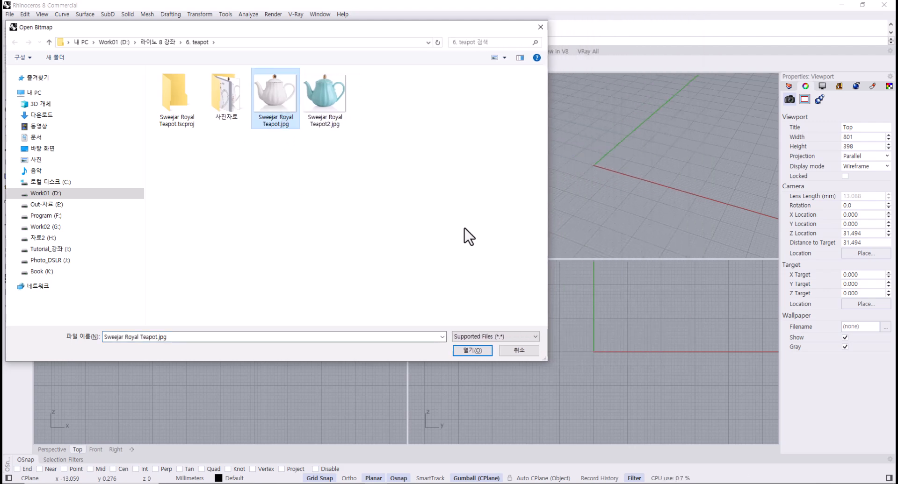
pyautogui.click(468, 349)
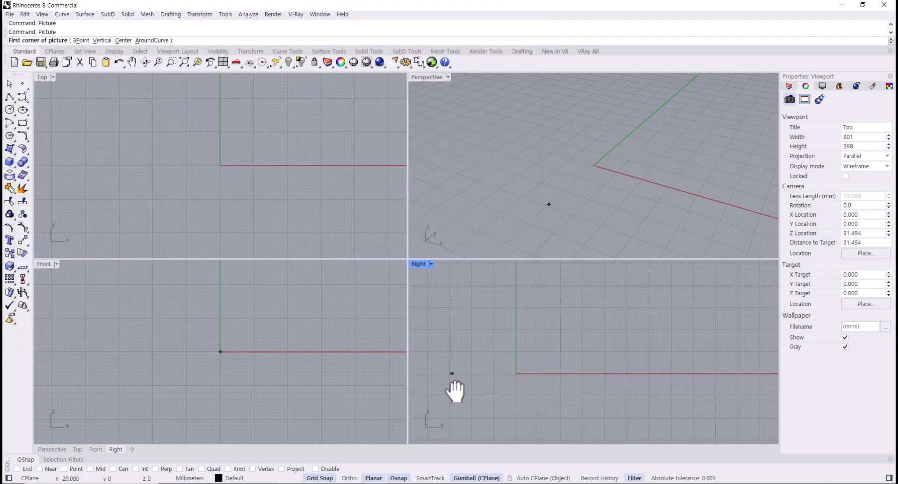
# Place the teapot picture in the Right view with its first corner at the origin (0) and a length of 220 mm.
pyautogui.moveTo(455, 392); pyautogui.dragTo(446, 395, button='right')
pyautogui.moveTo(512, 387); pyautogui.dragTo(502, 394, button='right')
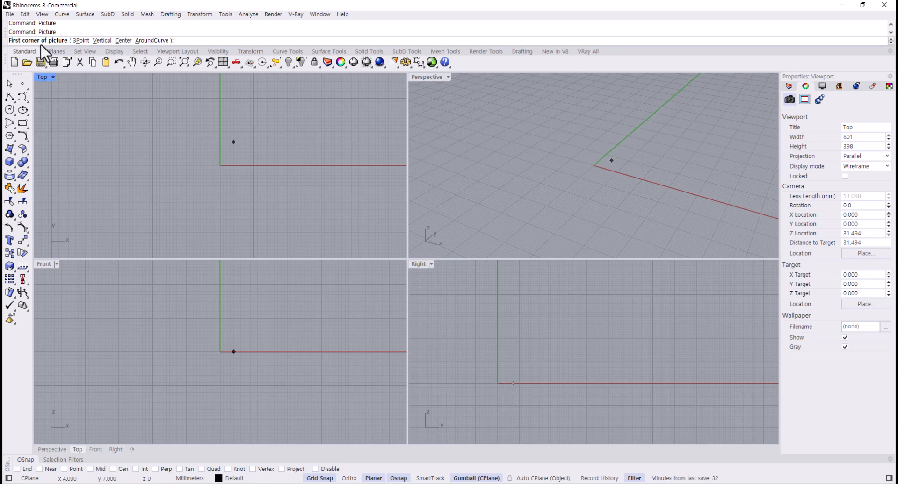
pyautogui.moveTo(484, 421); pyautogui.dragTo(476, 427, button='right')
pyautogui.press('Return')
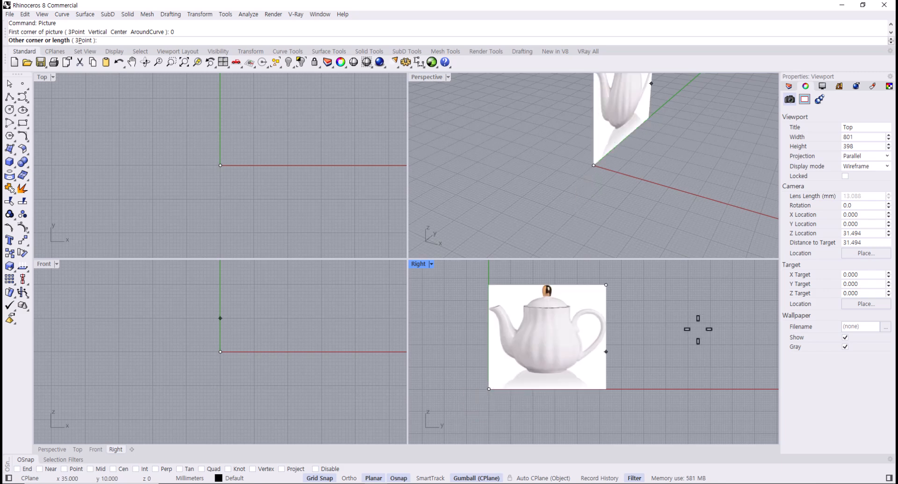
pyautogui.scroll(-4, 695, 323)
pyautogui.moveTo(689, 334); pyautogui.dragTo(636, 380, button='right')
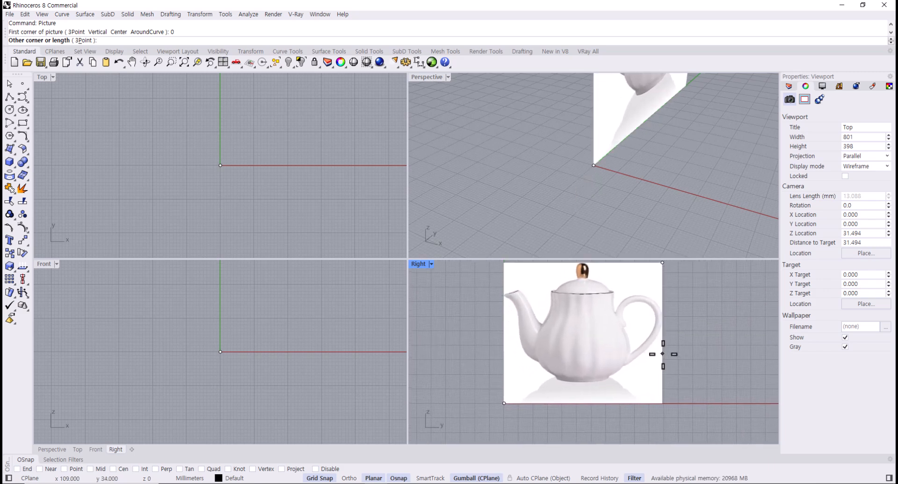
pyautogui.write('220')
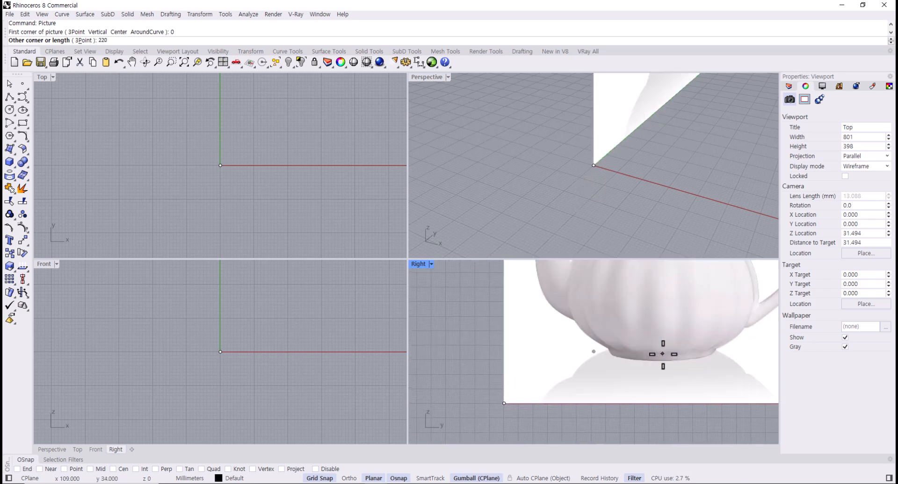
pyautogui.press('Return')
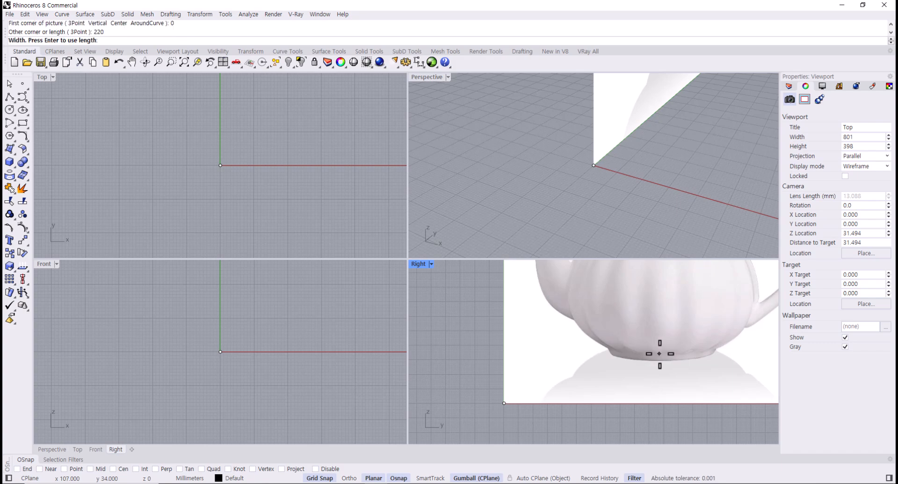
pyautogui.press('Return')
# Maximize the Right view to show the teapot picture at a larger size.
pyautogui.scroll(-3, 524, 402)
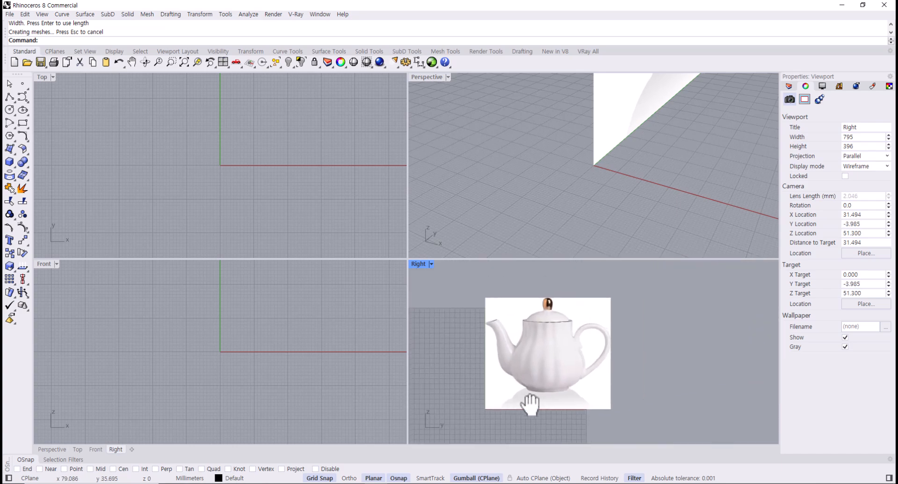
pyautogui.moveTo(516, 395); pyautogui.dragTo(523, 397, button='right')
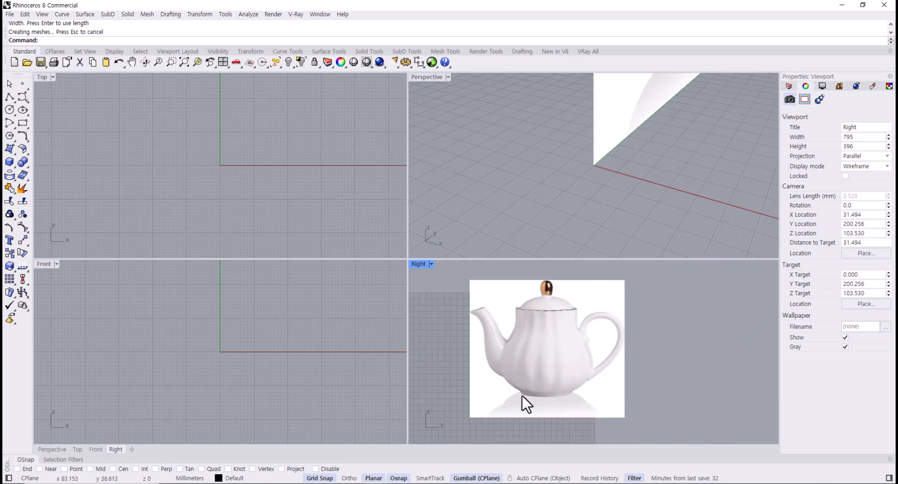
pyautogui.doubleClick(418, 264)
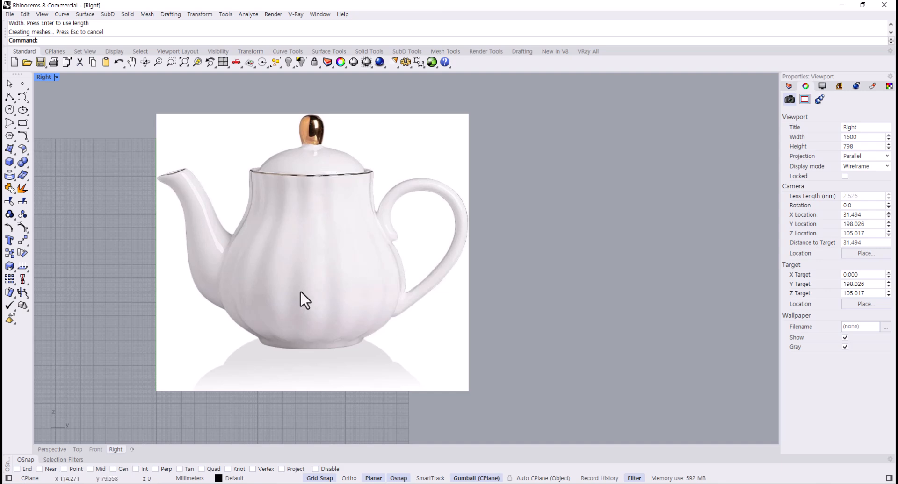
pyautogui.scroll(4, 313, 224)
pyautogui.moveTo(336, 245); pyautogui.dragTo(342, 235, button='right')
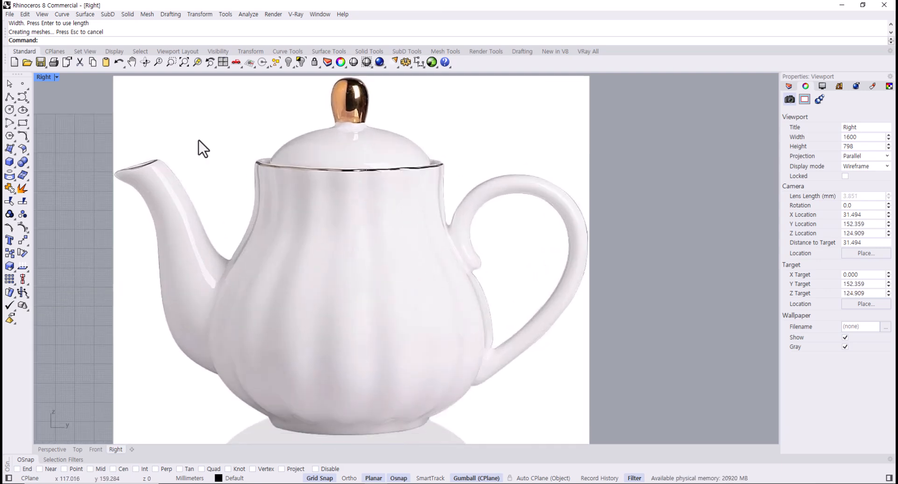
# Draw a horizontal polyline about 98 mm long across the teapot's neck, from one outer edge to the other, just below the rim.
pyautogui.click(10, 96)
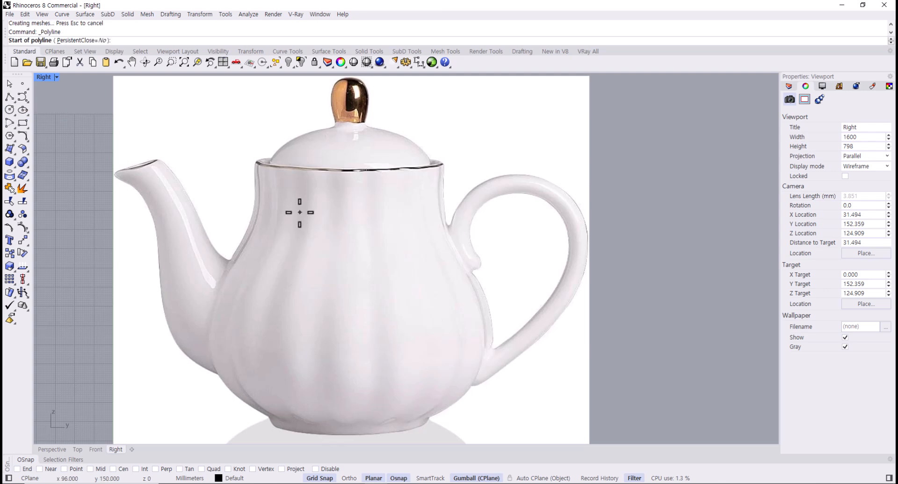
pyautogui.scroll(5, 244, 181)
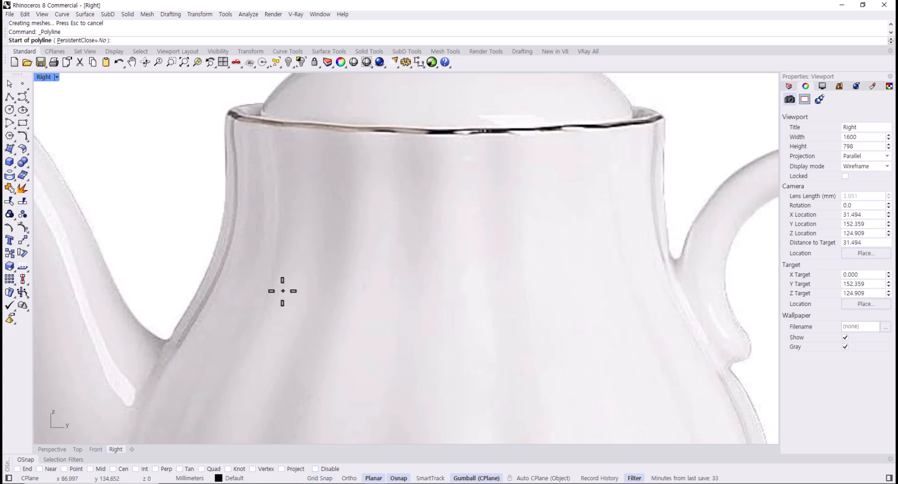
pyautogui.scroll(-4, 279, 296)
pyautogui.moveTo(266, 325); pyautogui.dragTo(236, 384, button='right')
pyautogui.scroll(2, 242, 273)
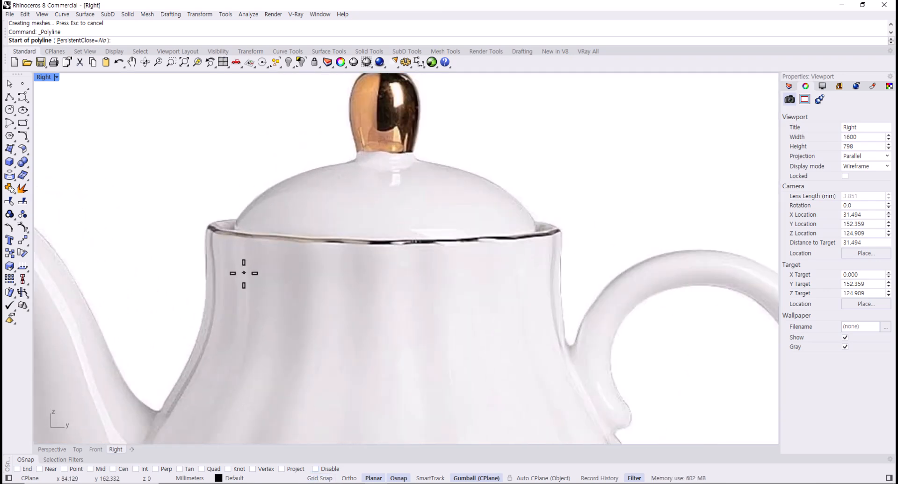
pyautogui.click(206, 293)
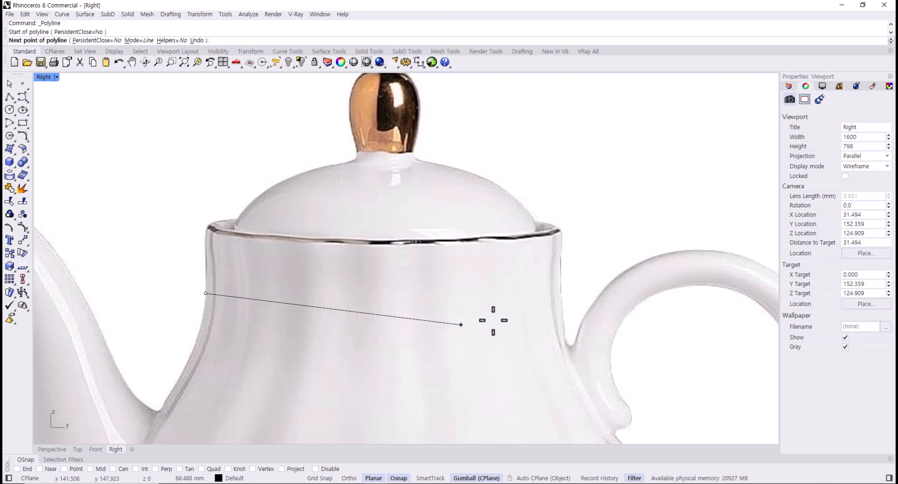
pyautogui.press('F8')
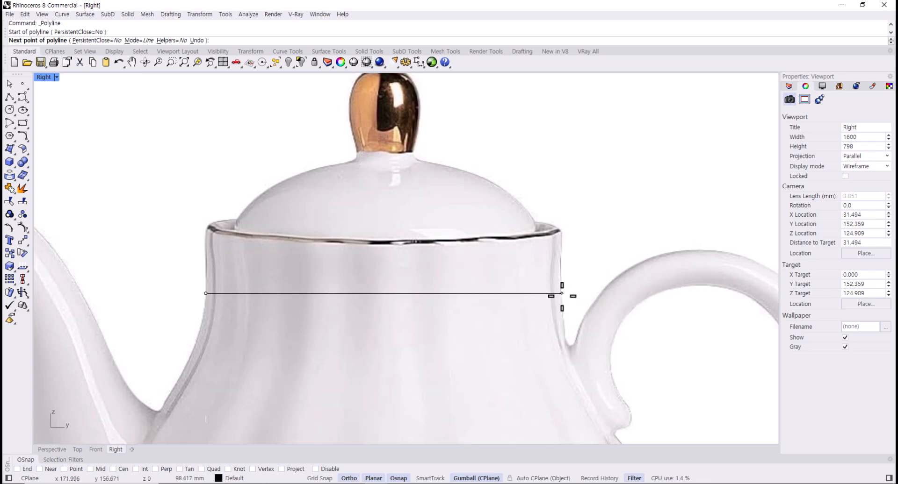
pyautogui.scroll(5, 562, 293)
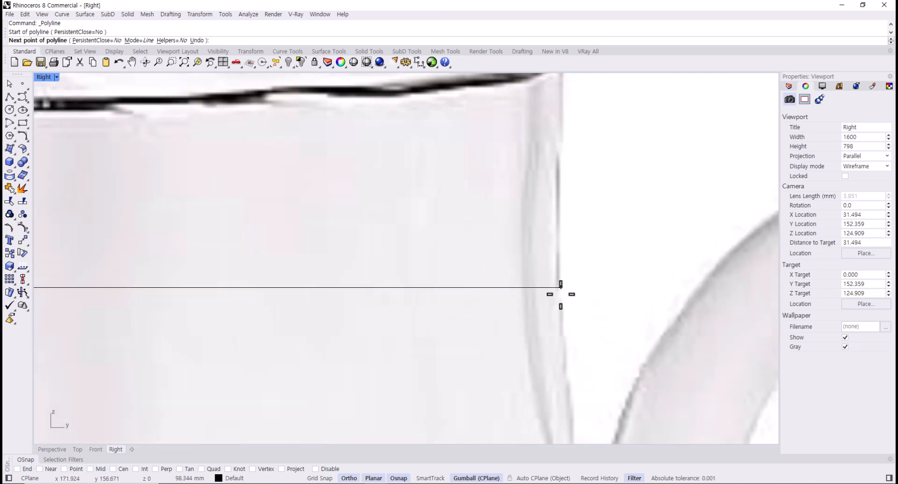
pyautogui.click(561, 295)
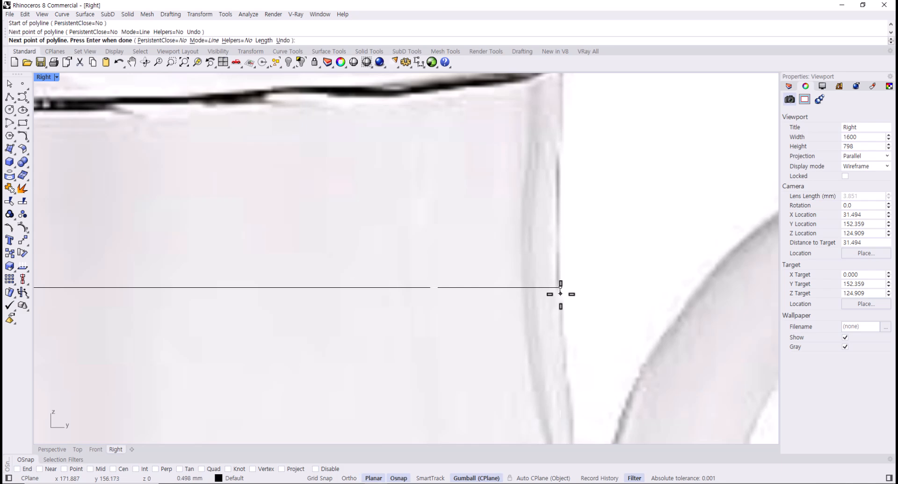
pyautogui.press('F8')
pyautogui.press('Return')
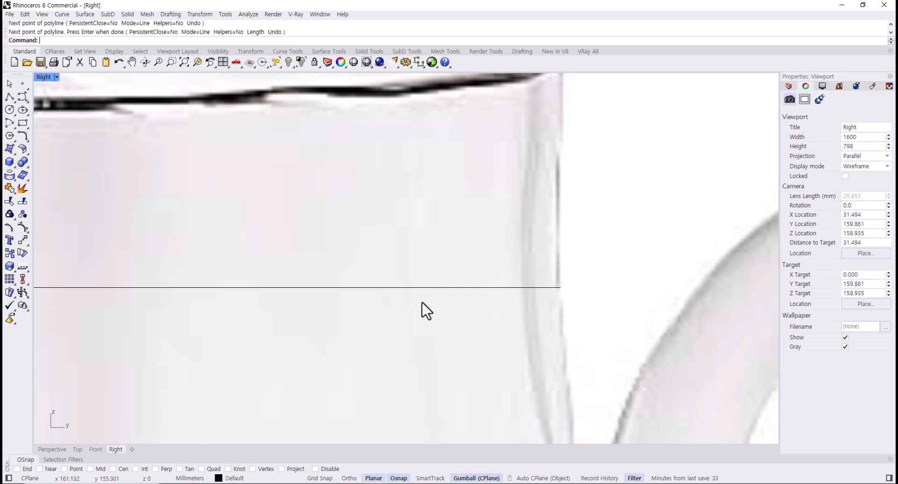
# Select the line across the neck and rotate it 90 degrees about its midpoint so it stands vertical.
pyautogui.click(423, 293)
pyautogui.click(446, 311)
pyautogui.scroll(-5, 386, 332)
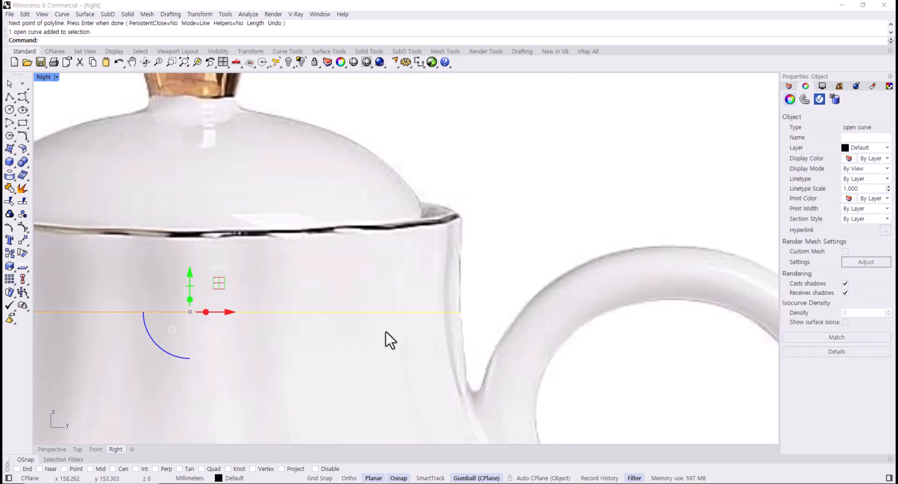
pyautogui.scroll(-8, 386, 338)
pyautogui.moveTo(395, 338); pyautogui.dragTo(413, 240, button='right')
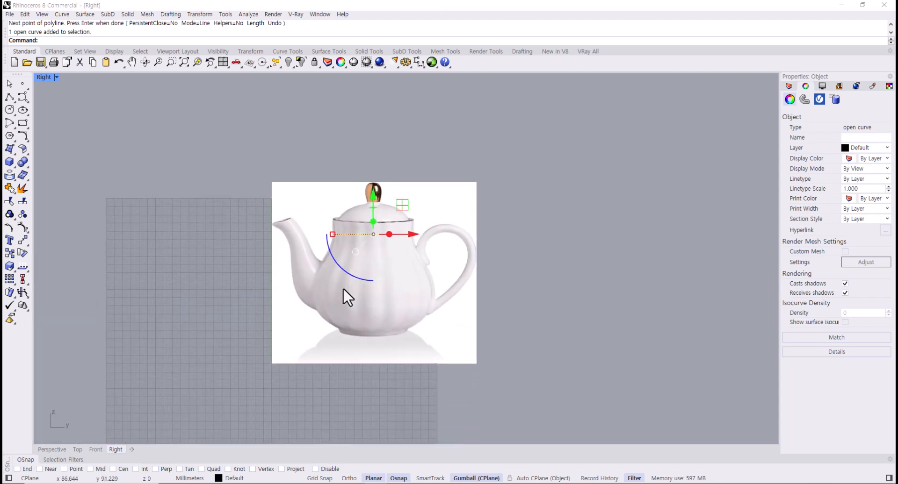
pyautogui.moveTo(347, 271); pyautogui.dragTo(441, 291)
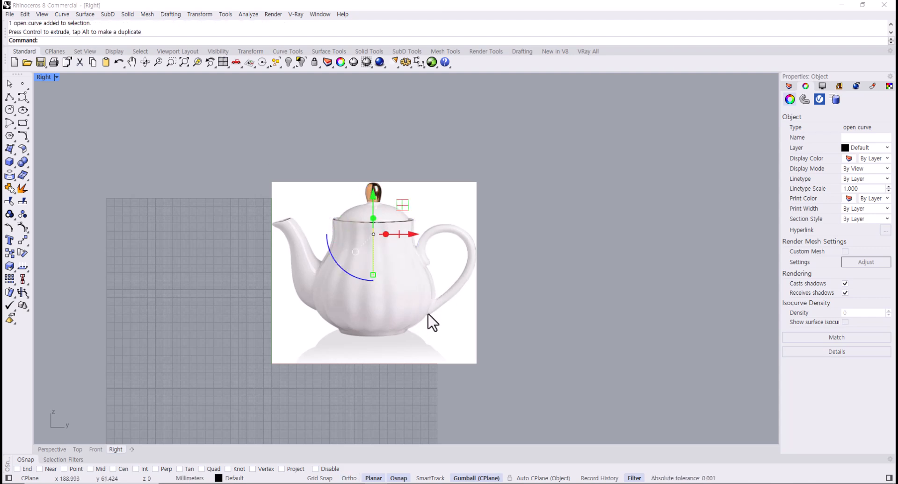
# Stretch the vertical line and shift it down so it runs past both the upper and lower edges of the picture.
pyautogui.moveTo(373, 276); pyautogui.dragTo(373, 282)
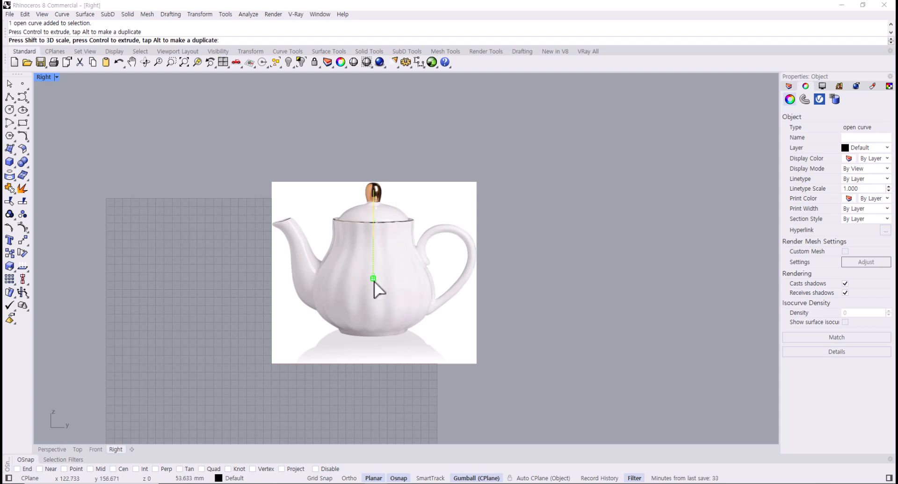
pyautogui.moveTo(378, 314); pyautogui.dragTo(384, 357)
pyautogui.moveTo(375, 208); pyautogui.dragTo(374, 234)
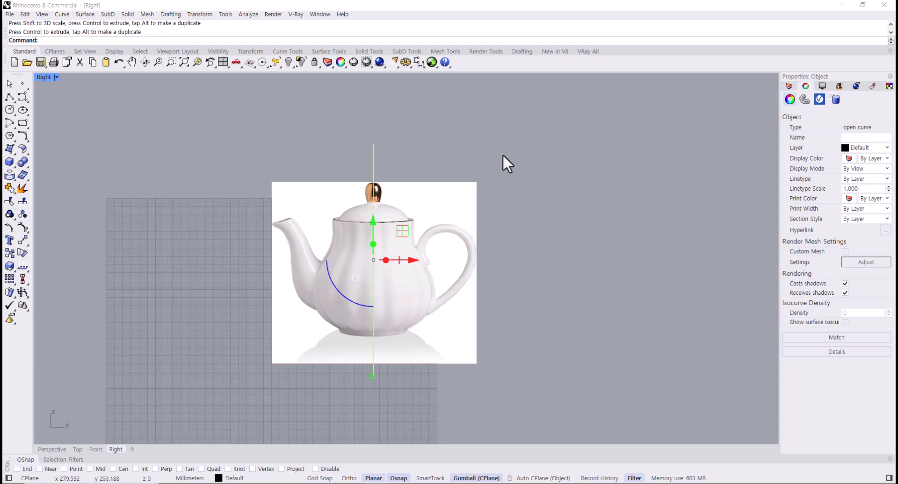
# Select the vertical line and the teapot picture and move them from a near-snapped point on the line to the origin (0).
pyautogui.click(569, 390)
pyautogui.moveTo(536, 391); pyautogui.dragTo(210, 159)
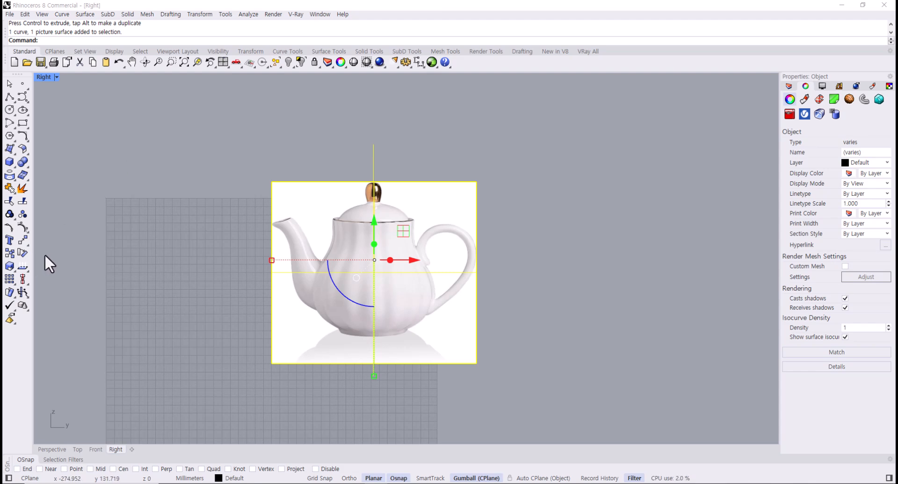
pyautogui.click(22, 237)
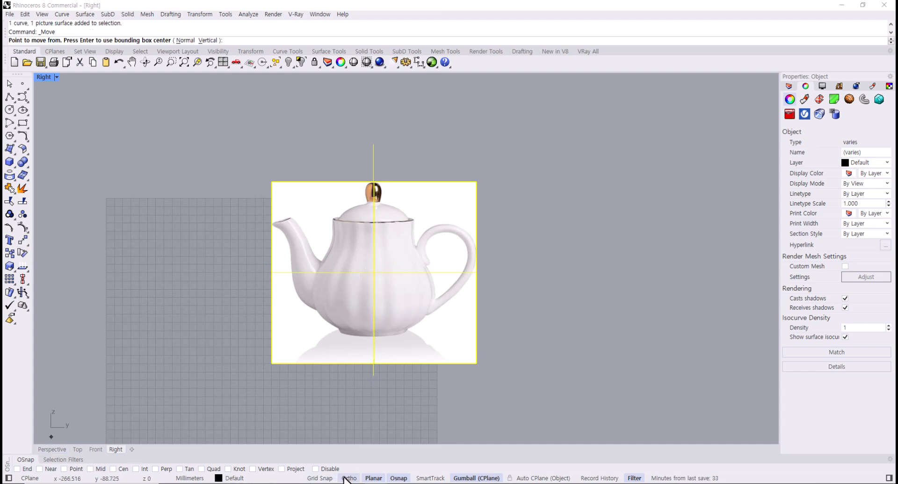
pyautogui.click(40, 469)
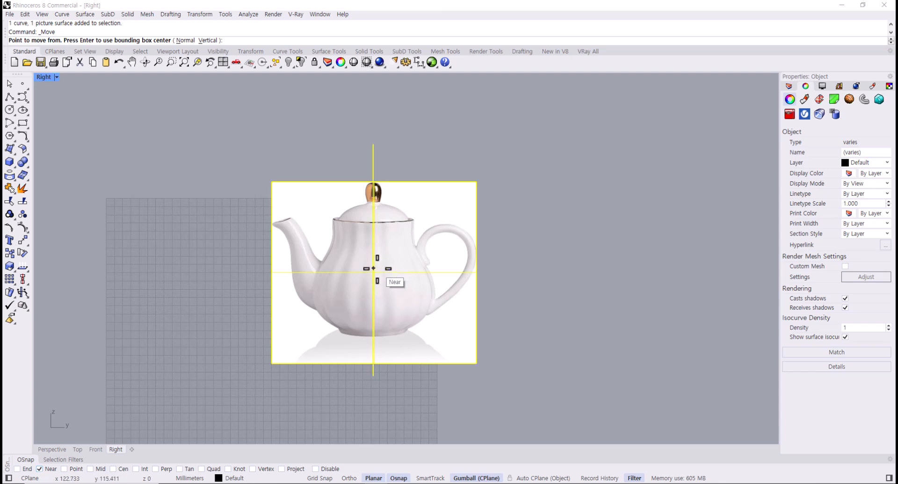
pyautogui.scroll(5, 373, 269)
pyautogui.scroll(-2, 361, 270)
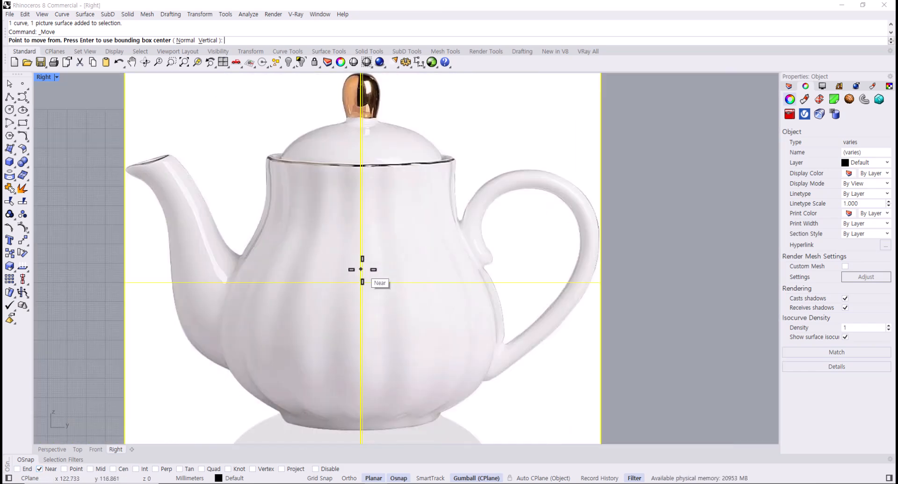
pyautogui.scroll(-3, 350, 159)
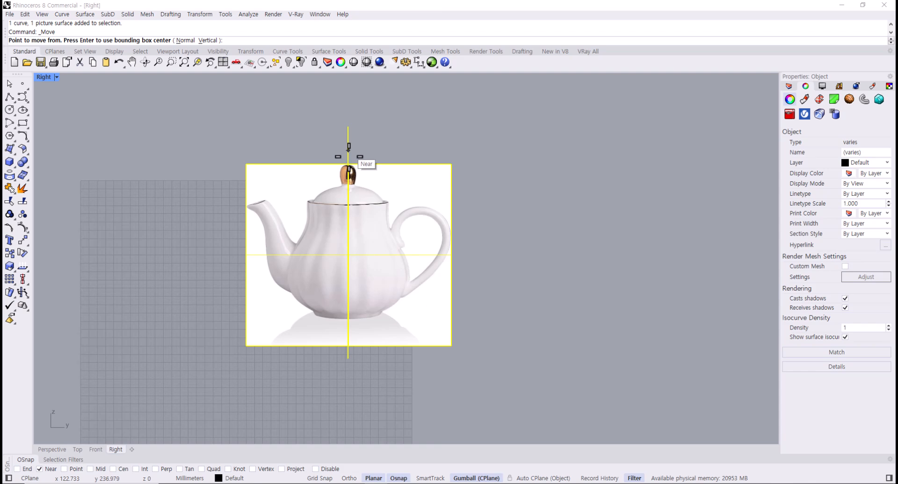
pyautogui.scroll(3, 366, 253)
pyautogui.scroll(1, 358, 271)
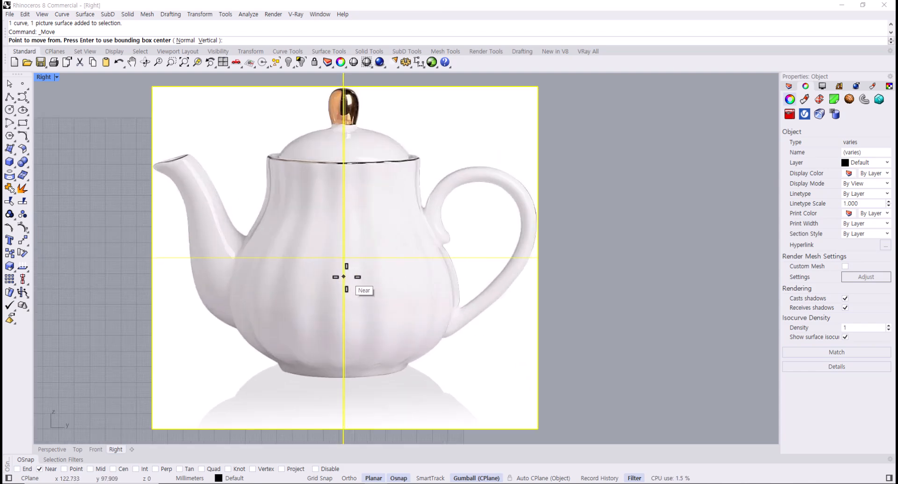
pyautogui.click(343, 277)
pyautogui.scroll(-2, 307, 297)
pyautogui.scroll(1, 368, 257)
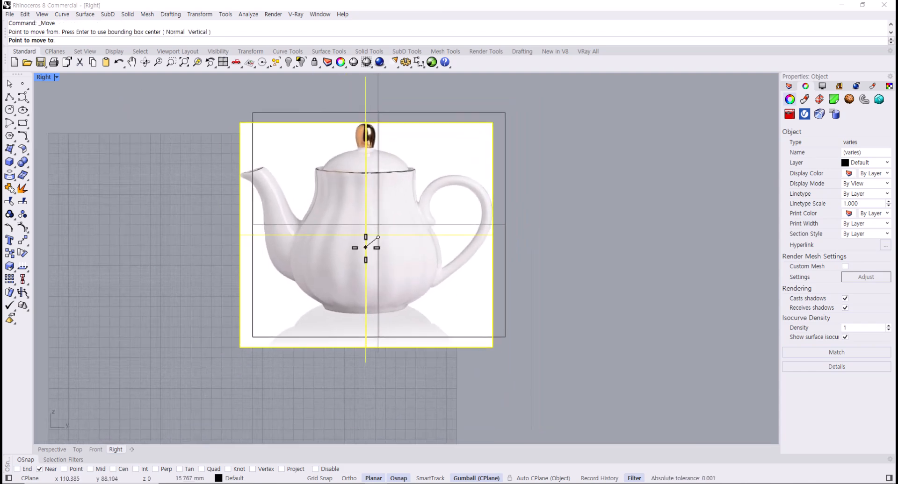
pyautogui.press('Return')
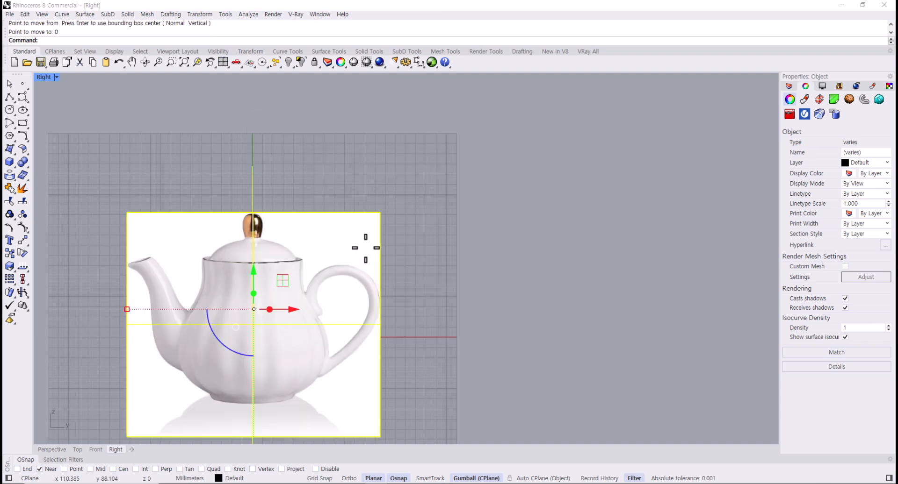
pyautogui.click(433, 259)
pyautogui.scroll(6, 240, 181)
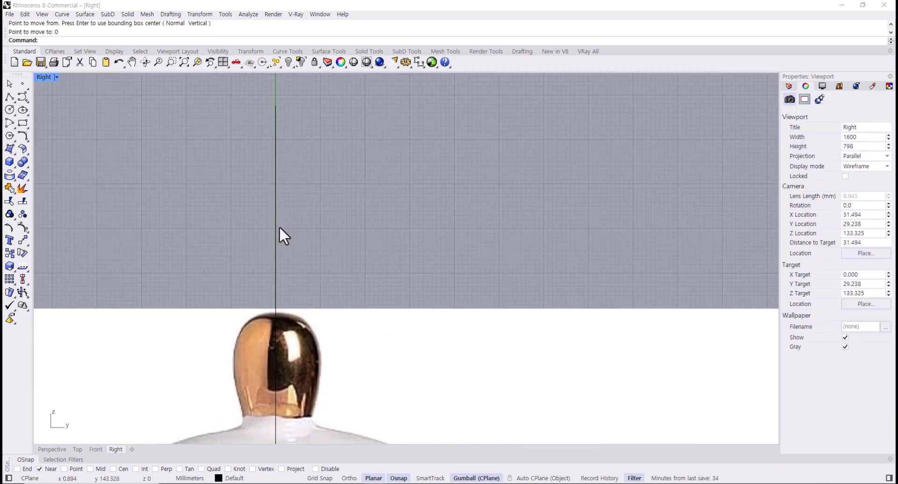
pyautogui.scroll(-7, 279, 290)
# Return from the maximized Right view to the four-viewport layout with the teapot picture in view in Perspective.
pyautogui.click(310, 296)
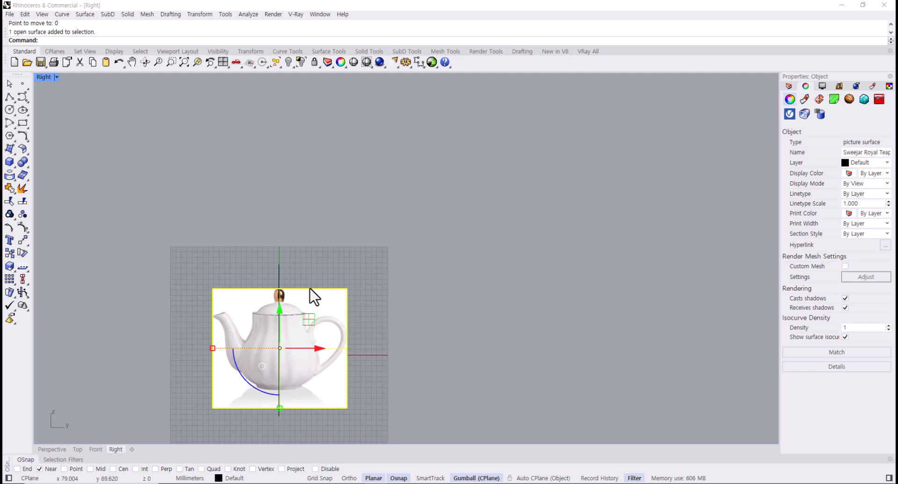
pyautogui.doubleClick(40, 75)
pyautogui.click(679, 215)
pyautogui.scroll(-5, 611, 201)
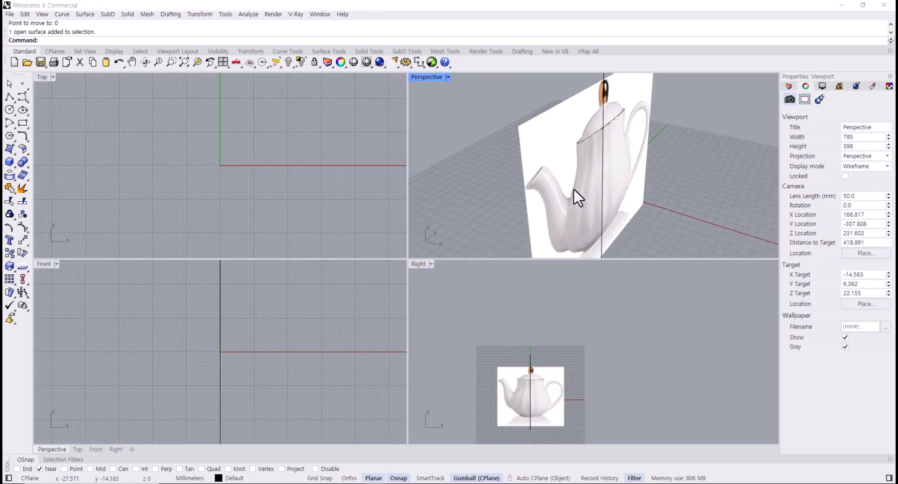
pyautogui.click(573, 188)
pyautogui.click(695, 177)
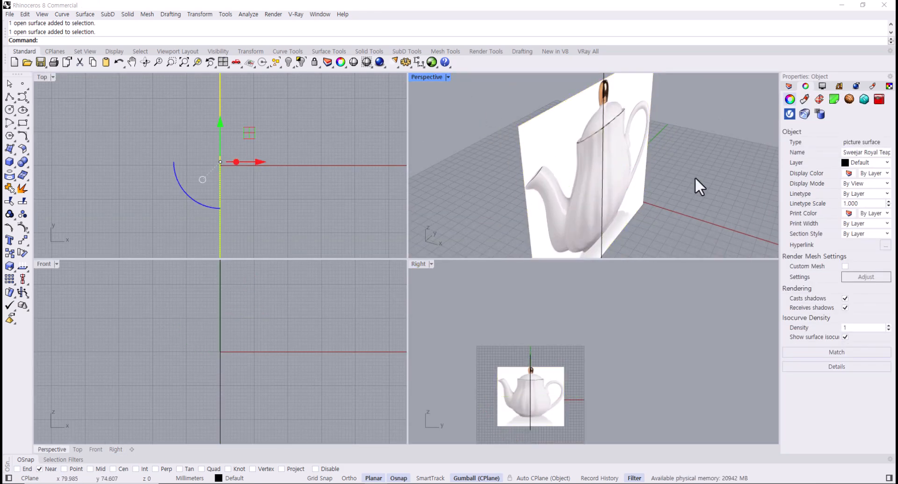
# Move the teapot picture back along the negative X axis, well behind the vertical centre line.
pyautogui.click(562, 170)
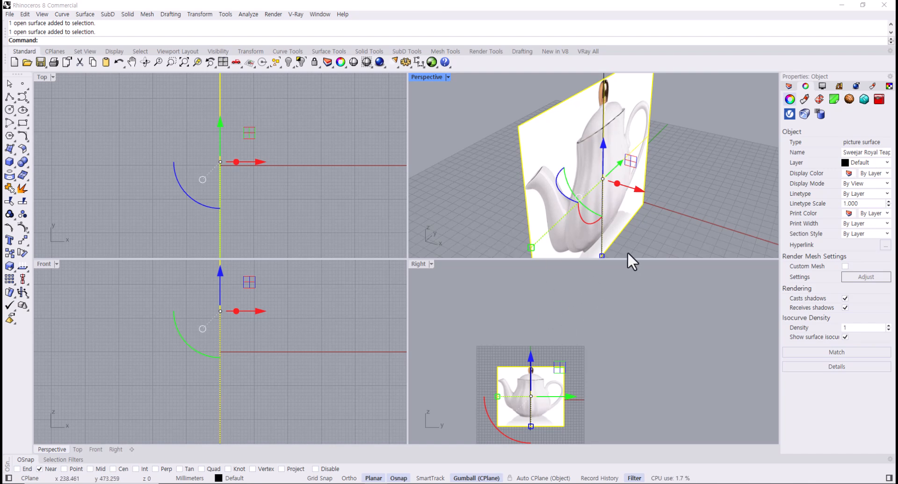
pyautogui.click(672, 233)
pyautogui.click(561, 191)
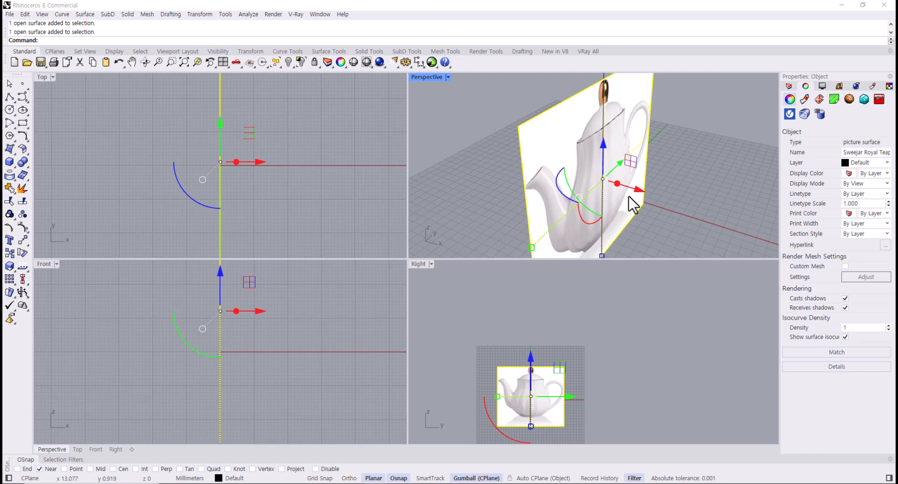
pyautogui.moveTo(637, 190); pyautogui.dragTo(563, 161)
pyautogui.scroll(-16, 270, 231)
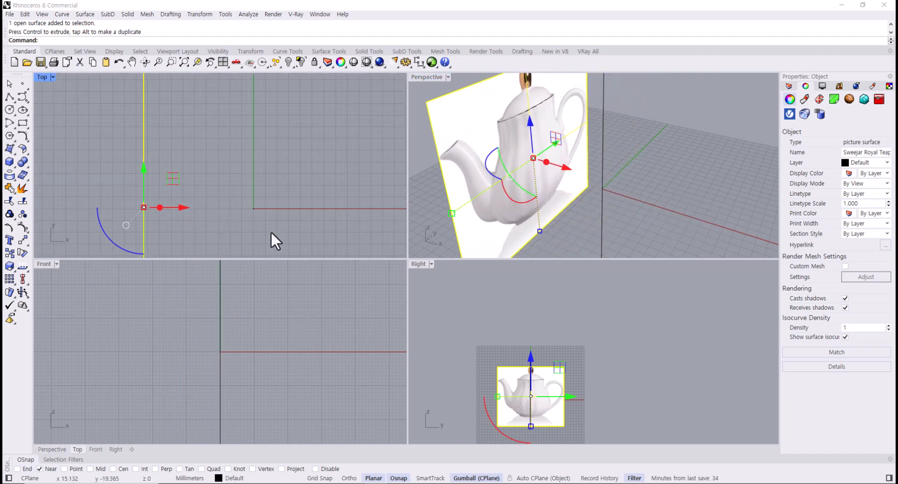
pyautogui.moveTo(280, 236); pyautogui.dragTo(312, 203, button='right')
pyautogui.moveTo(288, 183); pyautogui.dragTo(267, 184)
pyautogui.click(734, 221)
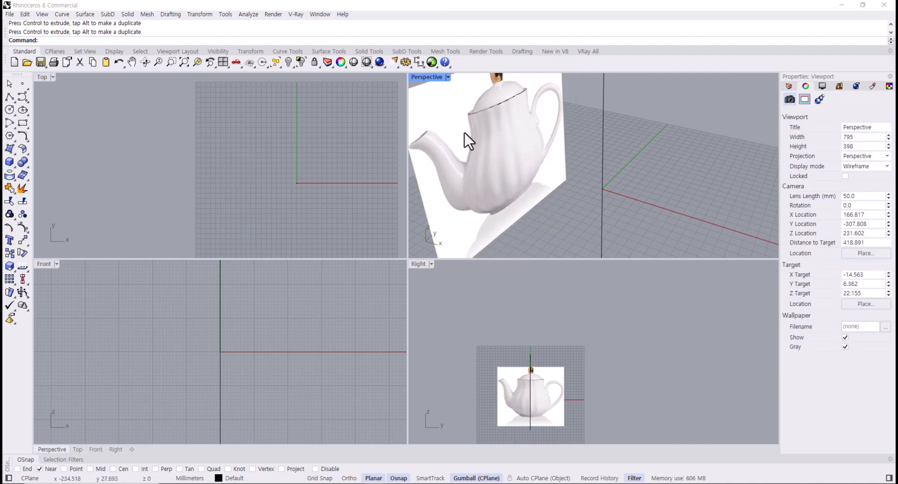
# Set the object transparency of the teapot picture's material to just under 60%.
pyautogui.click(506, 154)
pyautogui.scroll(-8, 514, 168)
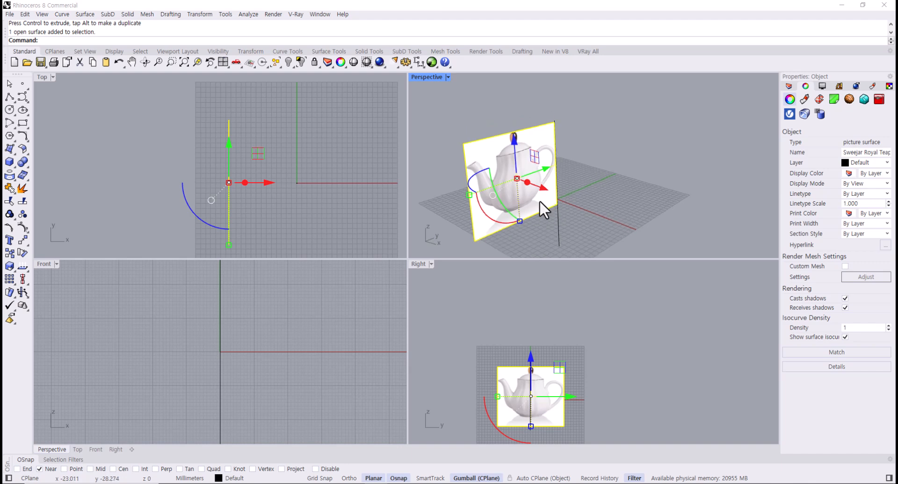
pyautogui.click(805, 100)
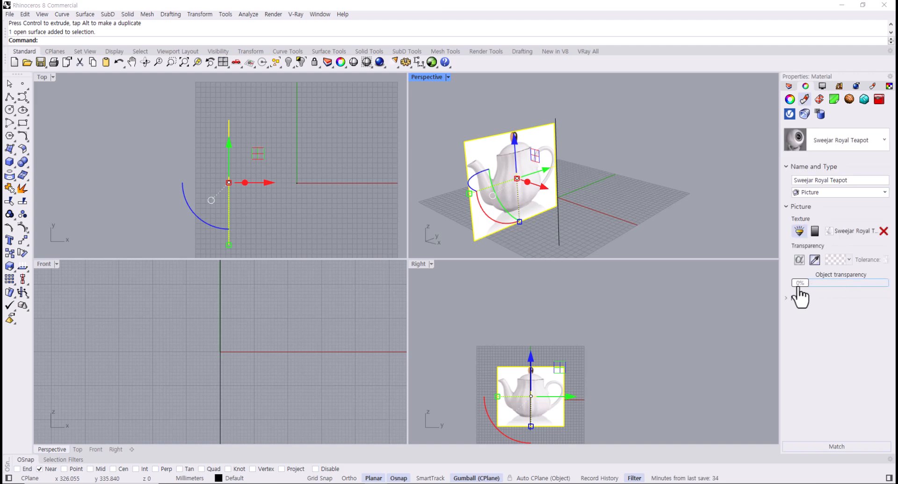
pyautogui.moveTo(799, 284); pyautogui.dragTo(852, 286)
pyautogui.click(722, 207)
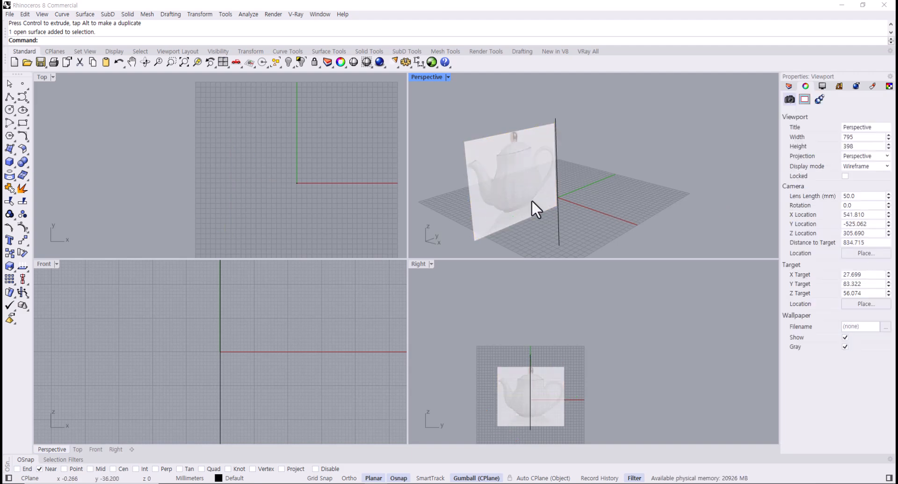
pyautogui.scroll(6, 534, 159)
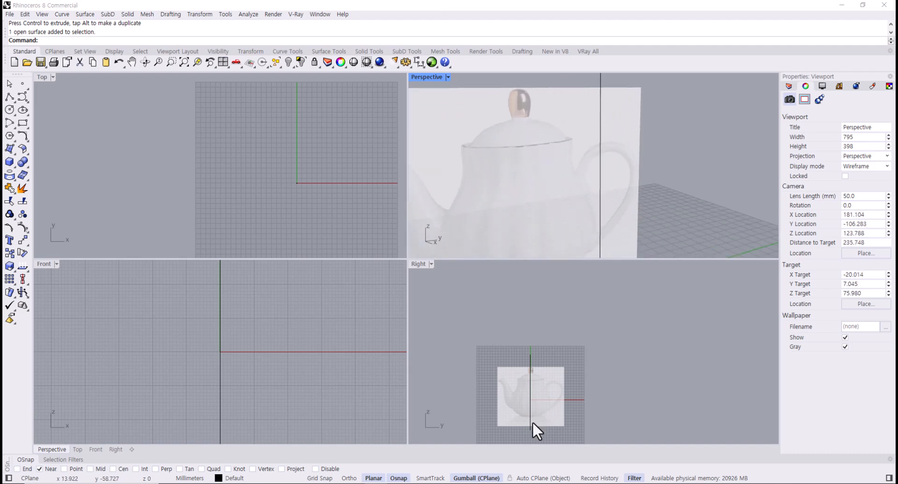
pyautogui.scroll(10, 585, 356)
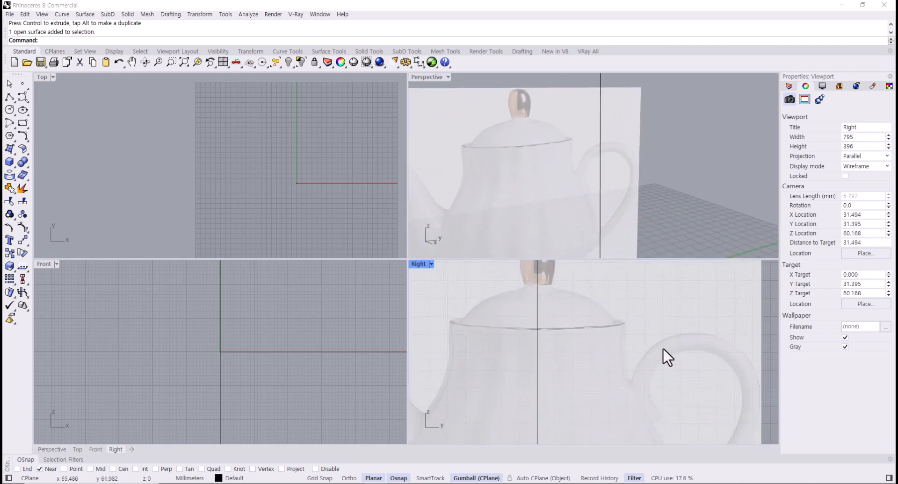
pyautogui.click(544, 206)
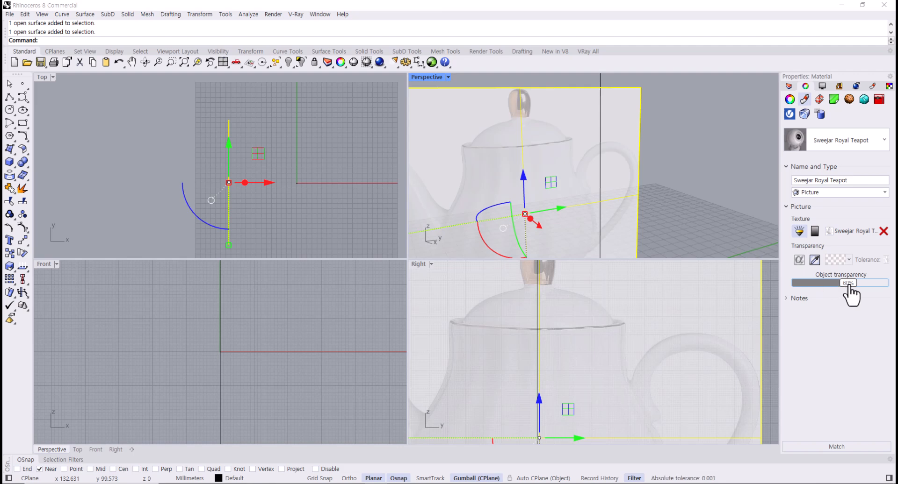
pyautogui.moveTo(848, 286); pyautogui.dragTo(846, 286)
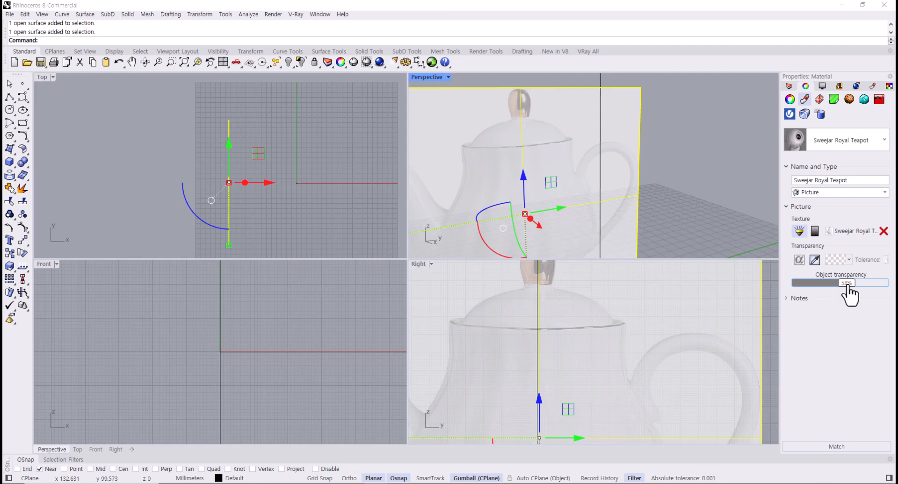
pyautogui.click(735, 215)
# Select the teapot picture and change its object layer to Layer 01.
pyautogui.click(548, 185)
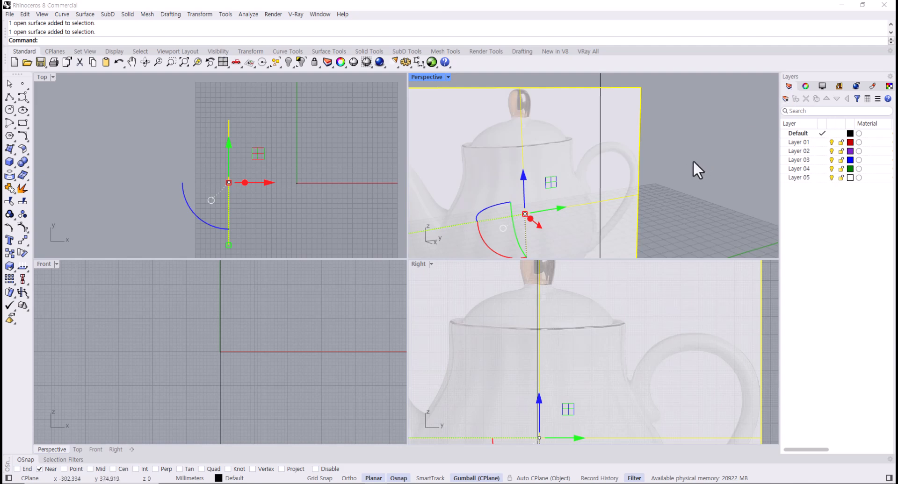
pyautogui.scroll(-5, 692, 163)
pyautogui.click(685, 173)
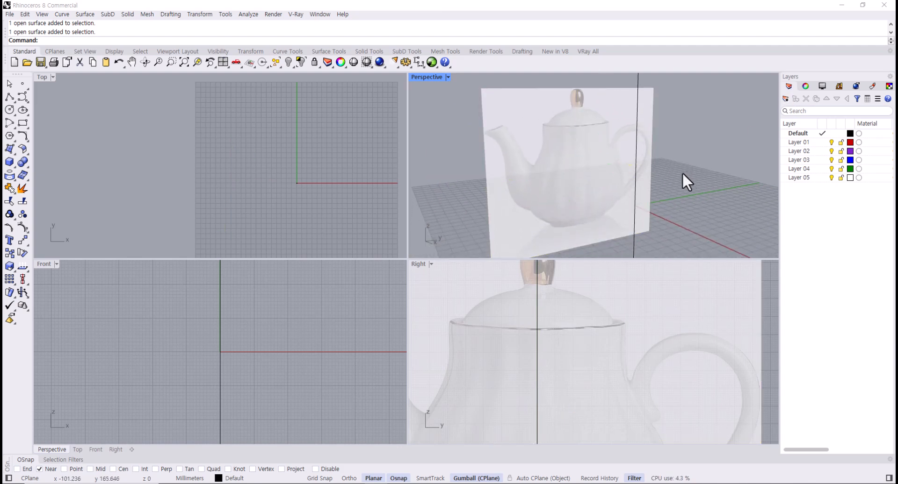
pyautogui.click(583, 158)
pyautogui.click(746, 195)
pyautogui.click(598, 149)
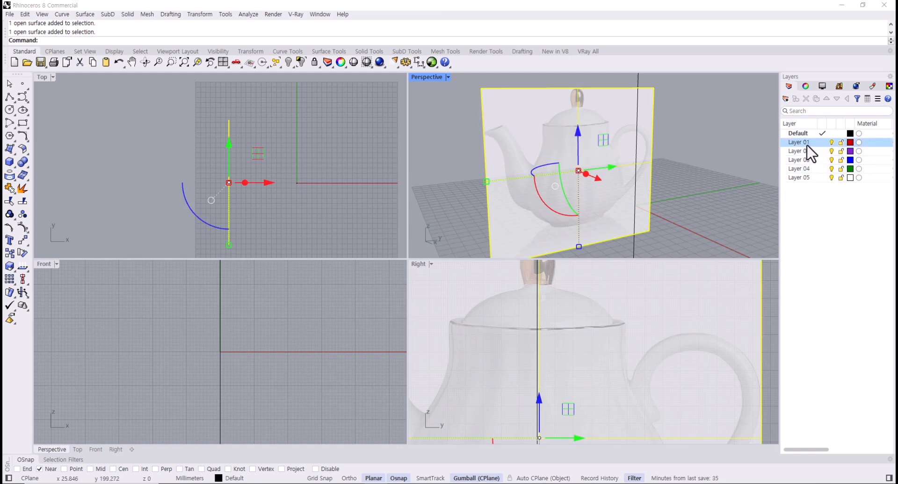
pyautogui.click(790, 143)
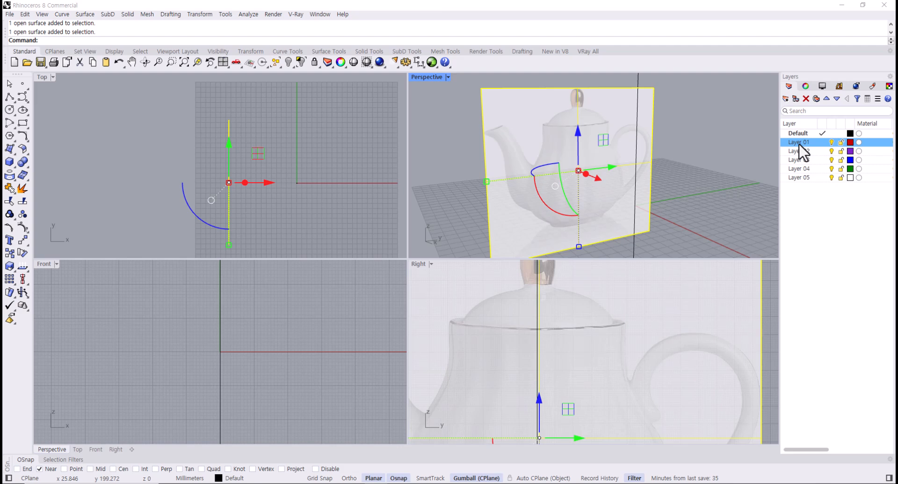
pyautogui.rightClick(798, 143)
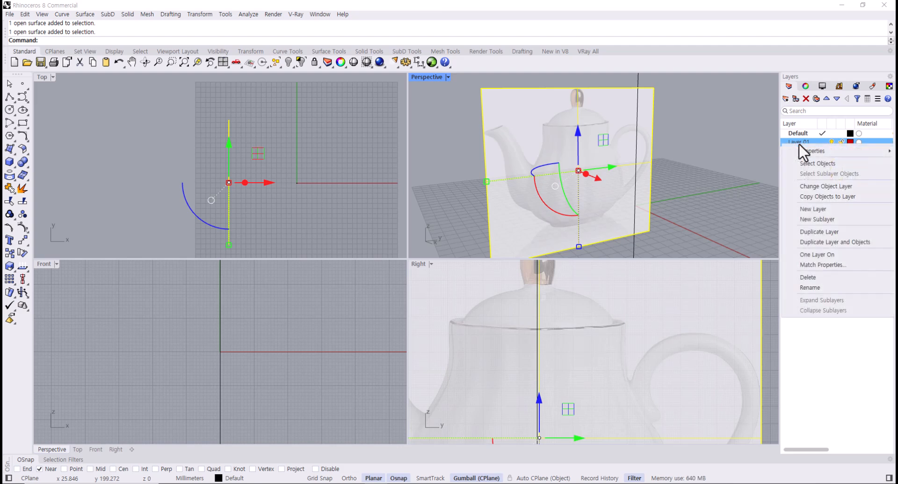
pyautogui.click(828, 188)
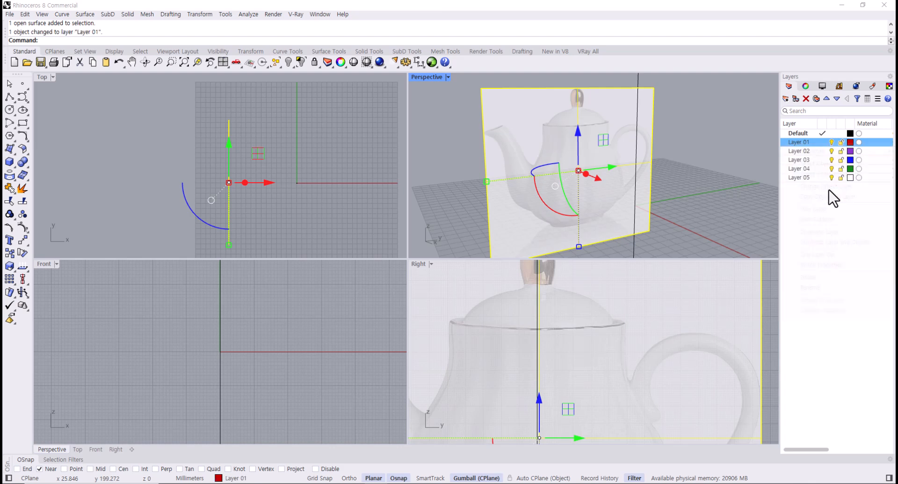
# Switch Layer 01's visibility off and on to check that it controls the teapot picture.
pyautogui.click(831, 142)
pyautogui.click(831, 142)
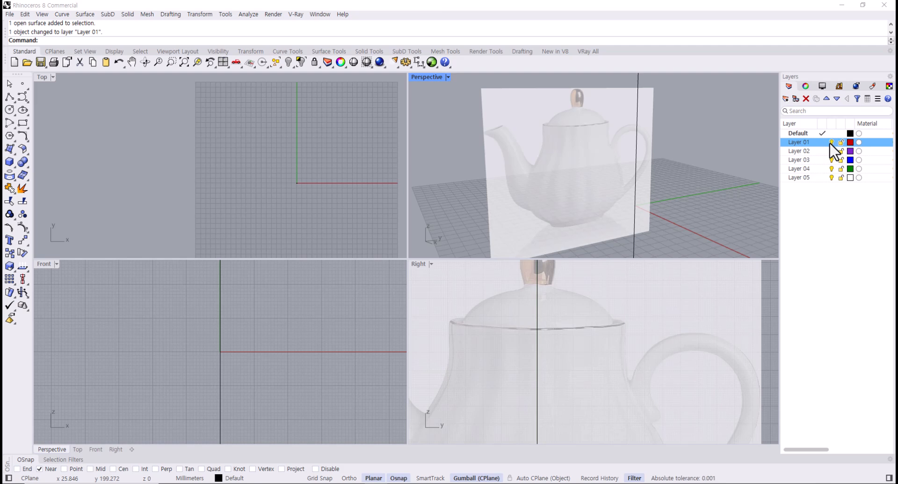
pyautogui.click(831, 142)
pyautogui.click(831, 142)
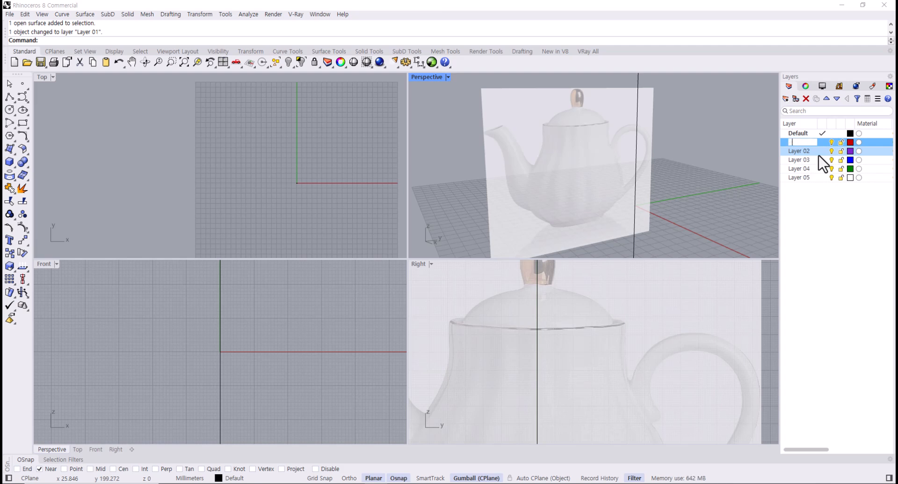
# Rename Layer 01 to 도면 and lock it so the teapot picture cannot be selected.
pyautogui.write('면')
pyautogui.press('Return')
pyautogui.click(841, 142)
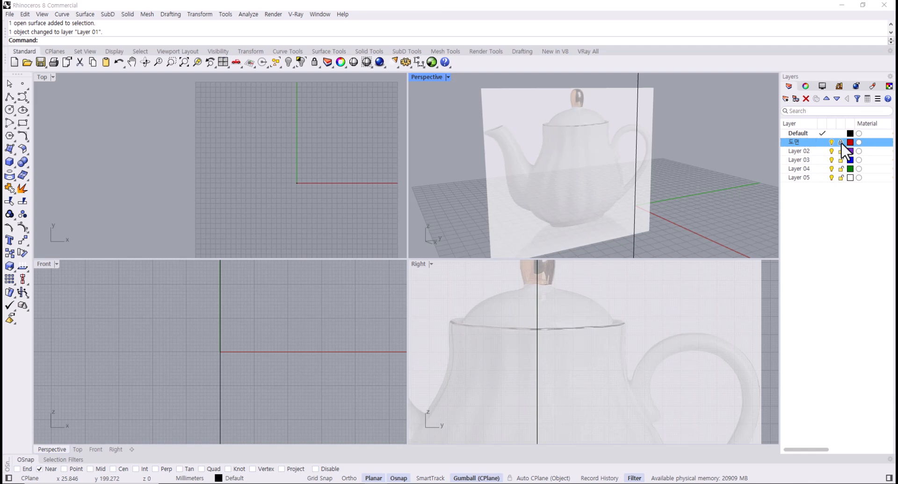
pyautogui.moveTo(590, 130); pyautogui.dragTo(506, 198)
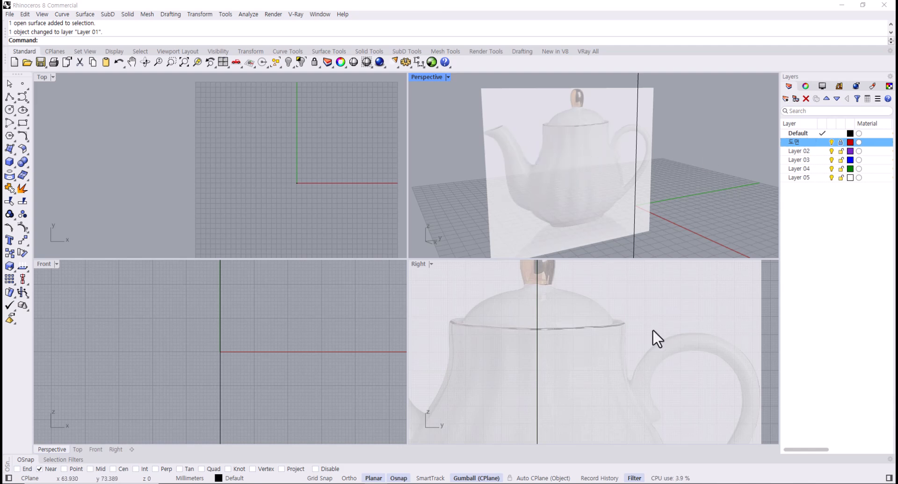
# Frame the whole teapot picture in the Right view and hide that view's grid.
pyautogui.scroll(-3, 608, 346)
pyautogui.moveTo(593, 350)
pyautogui.mouseDown(button='right')
pyautogui.moveTo(557, 332)
pyautogui.moveTo(596, 353)
pyautogui.moveTo(602, 345)
pyautogui.mouseUp(button='right')
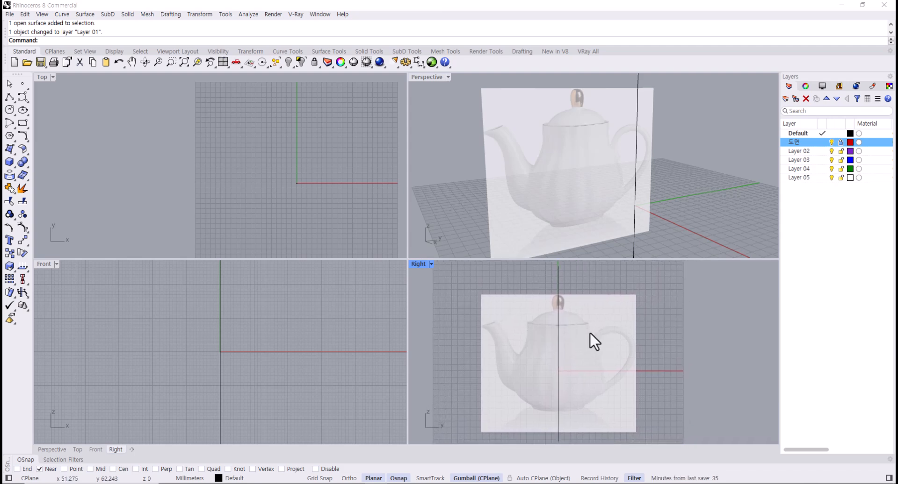
pyautogui.press('F7')
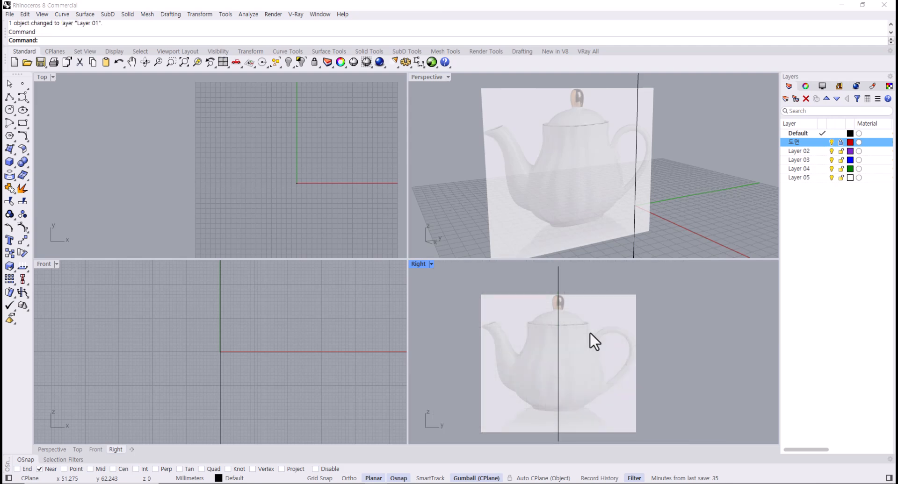
# Maximize the Right viewport to work on the teapot picture.
pyautogui.doubleClick(415, 264)
pyautogui.moveTo(364, 213); pyautogui.dragTo(423, 203, button='right')
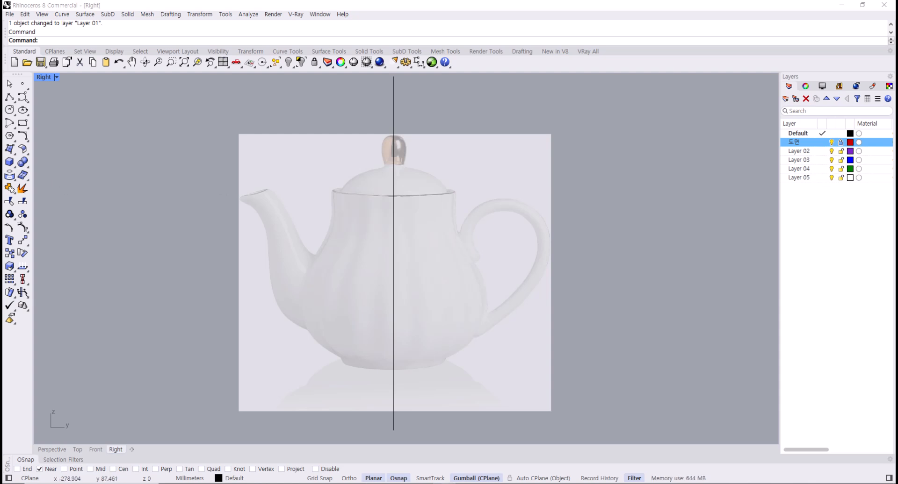
pyautogui.moveTo(430, 321); pyautogui.dragTo(465, 353, button='right')
pyautogui.scroll(1, 422, 293)
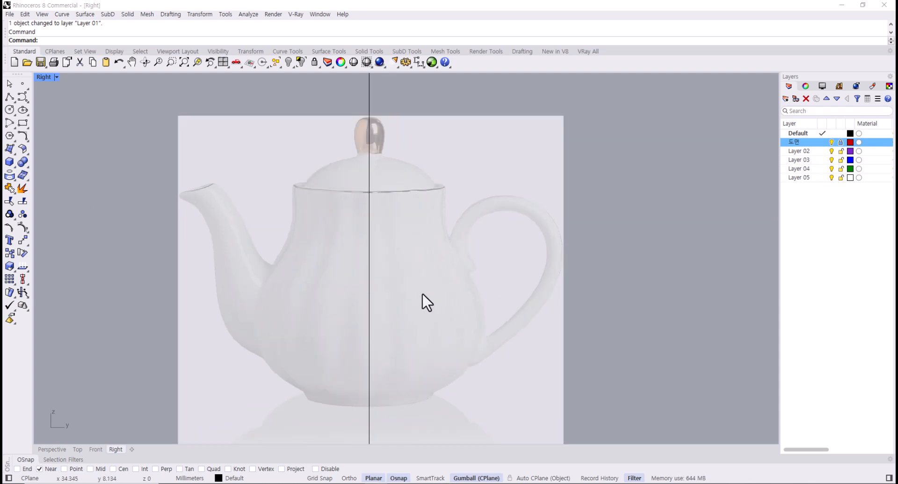
pyautogui.scroll(1, 422, 293)
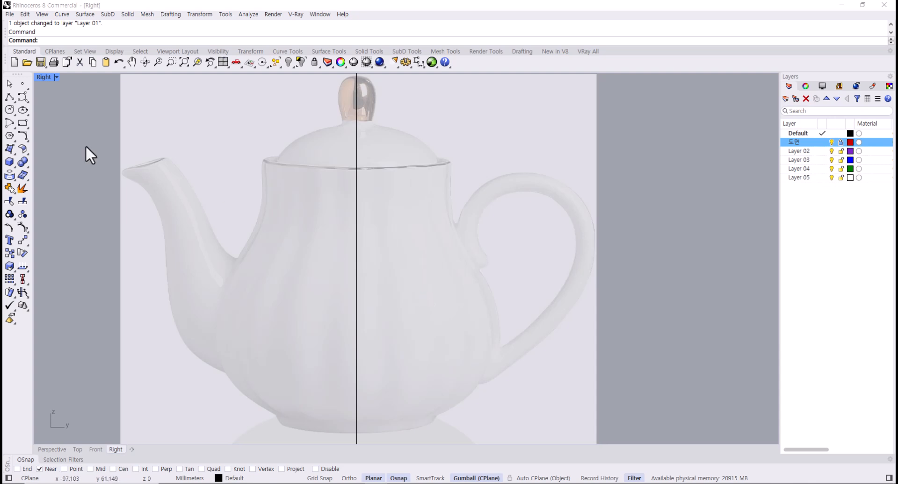
# Start a degree-3 control point curve inside the teapot body's rim on the handle side and trace it over the lip to the outer wall.
pyautogui.click(21, 98)
pyautogui.scroll(1, 411, 194)
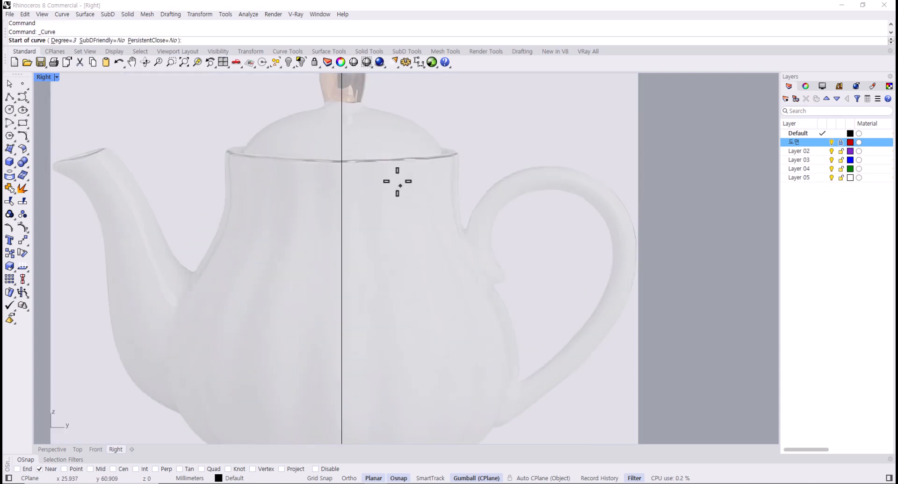
pyautogui.scroll(1, 397, 182)
pyautogui.scroll(4, 415, 203)
pyautogui.moveTo(518, 172); pyautogui.dragTo(507, 223, button='right')
pyautogui.scroll(4, 497, 227)
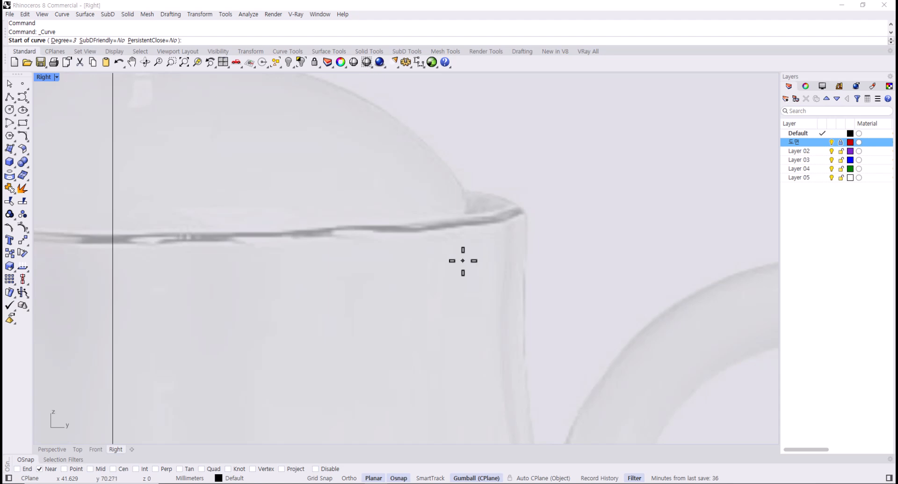
pyautogui.click(463, 260)
pyautogui.click(471, 211)
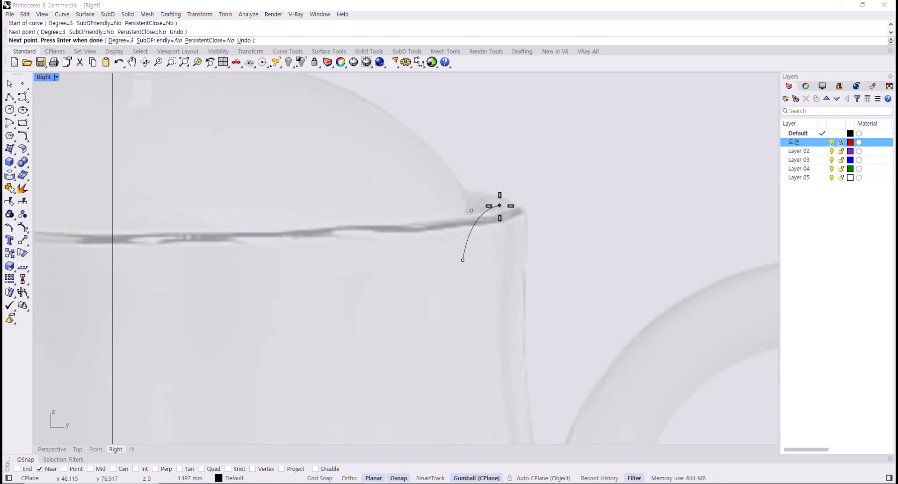
pyautogui.click(499, 205)
pyautogui.click(526, 214)
pyautogui.click(526, 242)
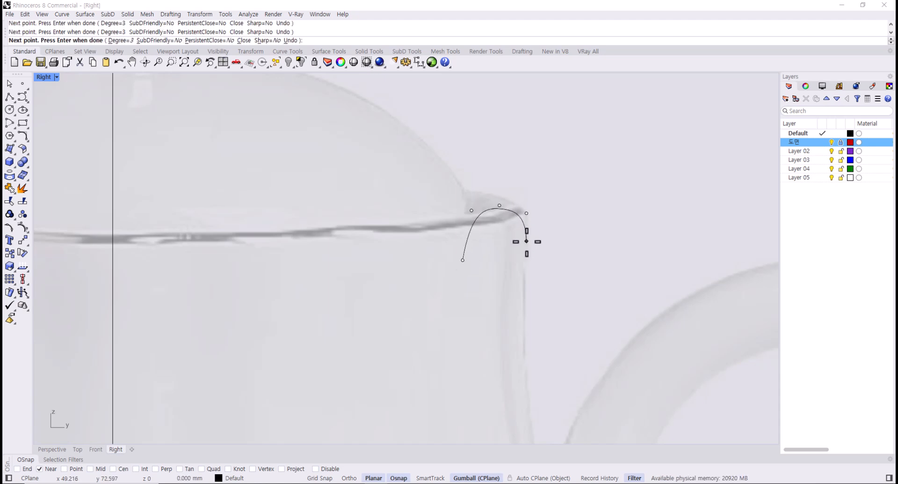
# Continue the profile curve down the neck and around the belly, and finish it where the body meets the base.
pyautogui.scroll(-8, 530, 323)
pyautogui.moveTo(536, 344); pyautogui.dragTo(413, 75, button='right')
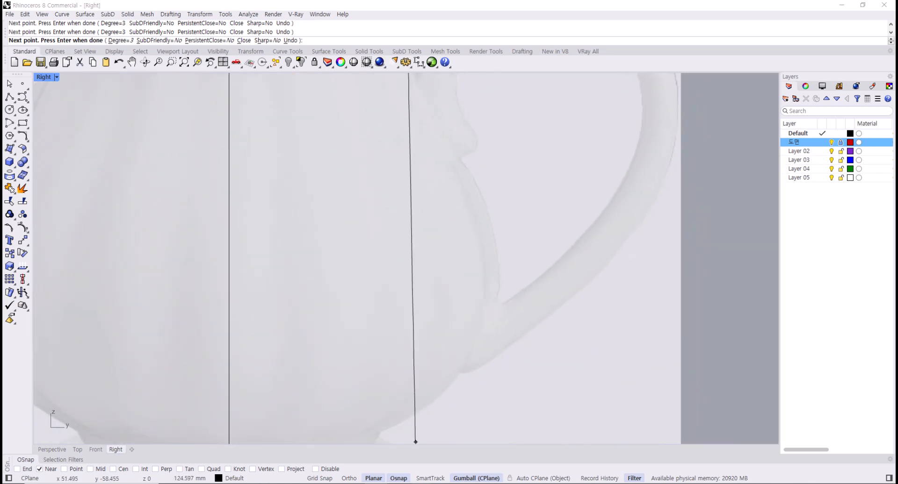
pyautogui.scroll(-3, 439, 305)
pyautogui.click(429, 221)
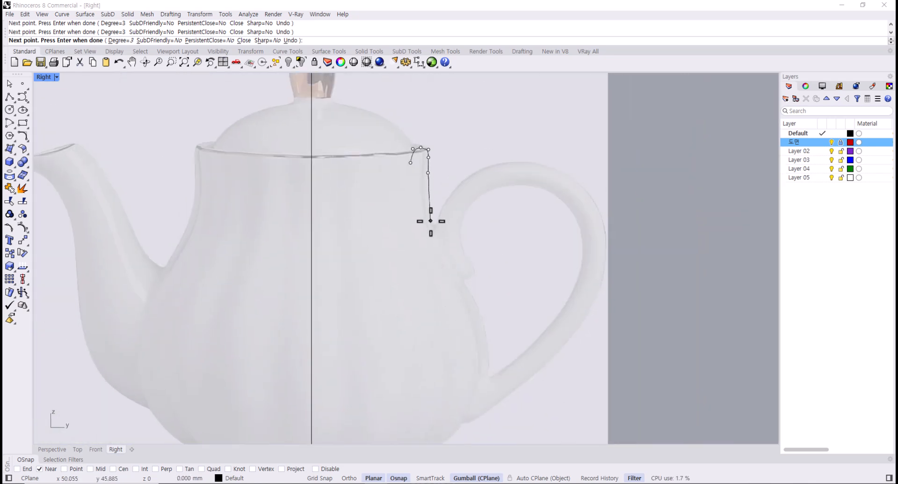
pyautogui.click(450, 269)
pyautogui.click(488, 338)
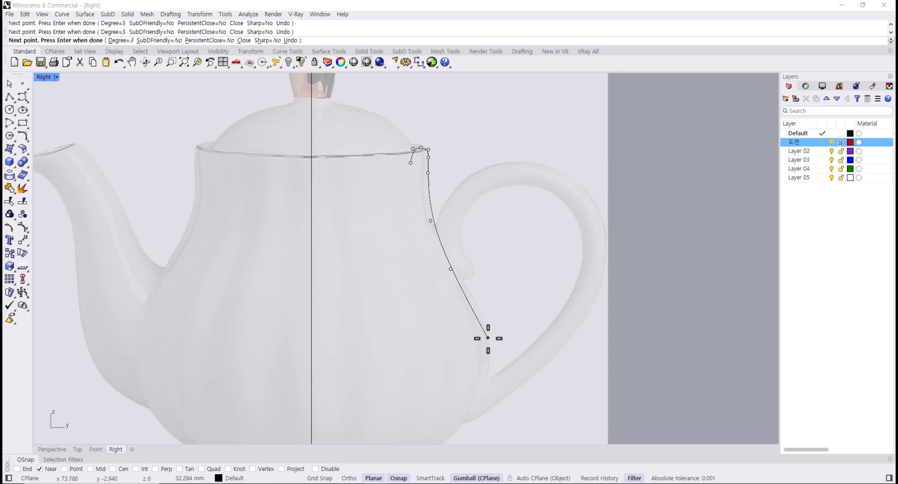
pyautogui.moveTo(476, 404); pyautogui.dragTo(536, 270, button='right')
pyautogui.click(497, 314)
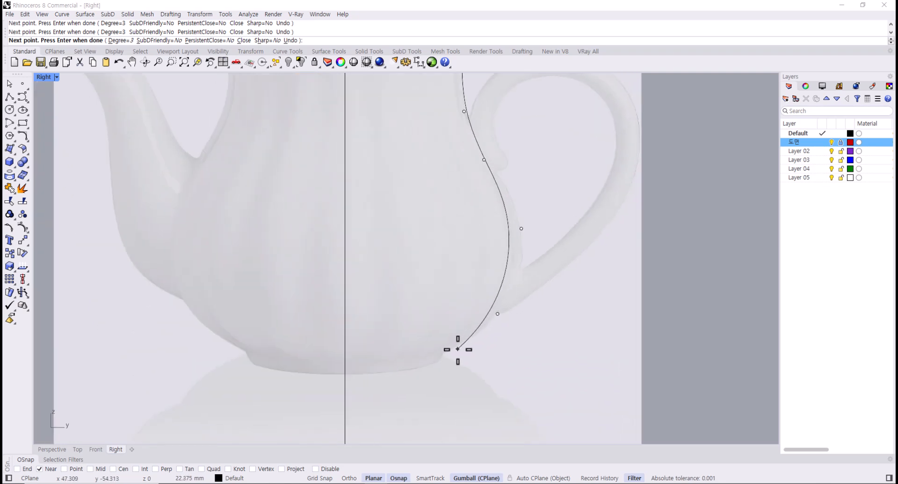
pyautogui.click(458, 350)
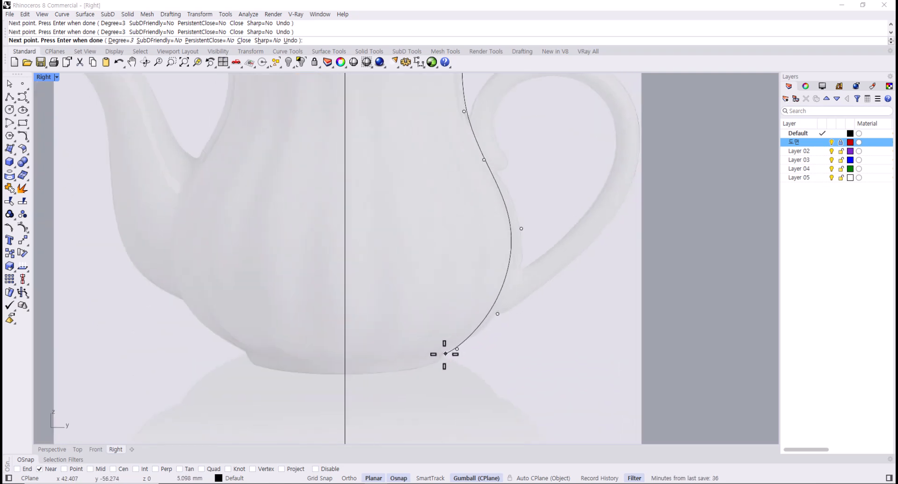
pyautogui.click(437, 354)
pyautogui.press('Return')
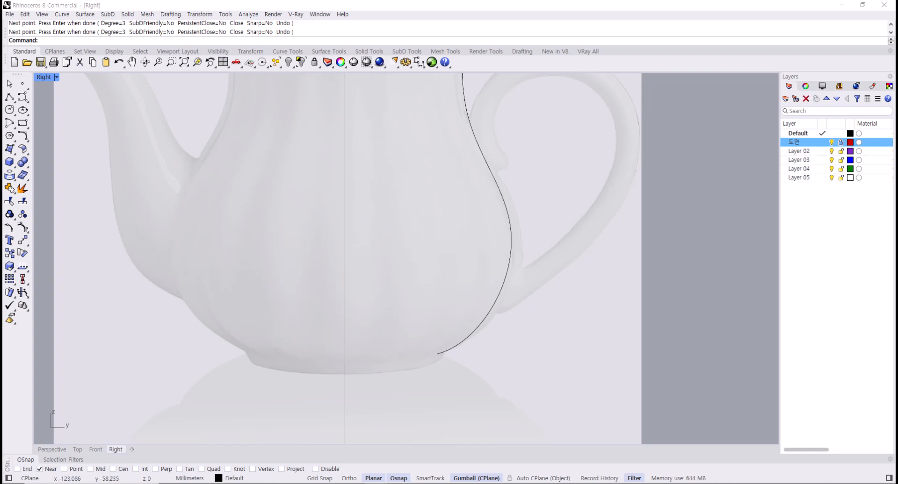
# Turn on the profile curve's control points and move the belly points to follow the teapot's outline.
pyautogui.scroll(-5, 392, 329)
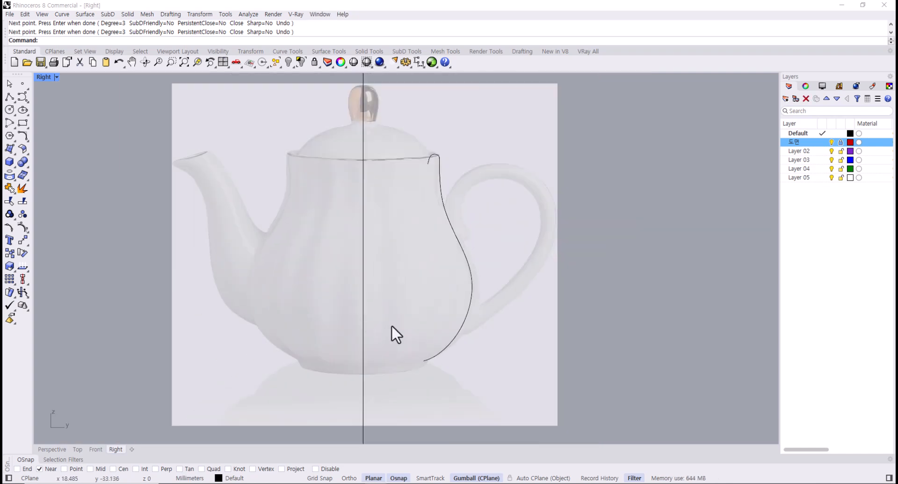
pyautogui.moveTo(401, 324); pyautogui.dragTo(415, 343, button='right')
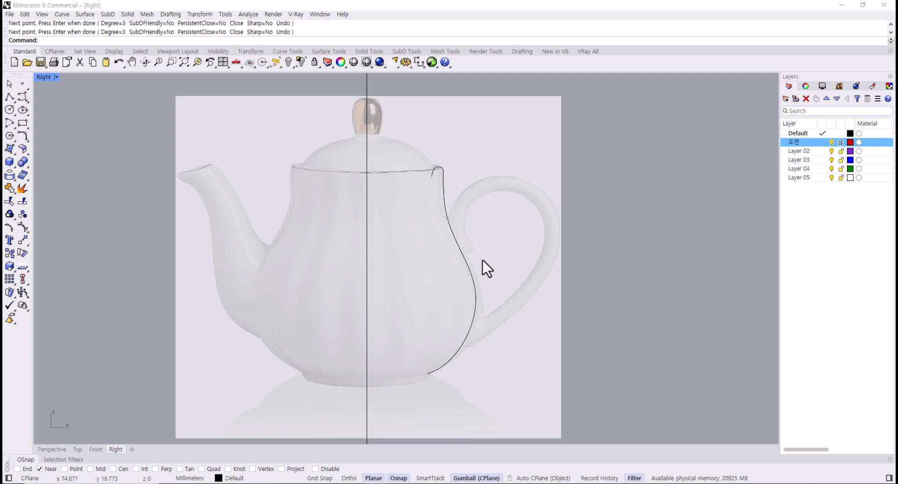
pyautogui.click(471, 270)
pyautogui.press('F10')
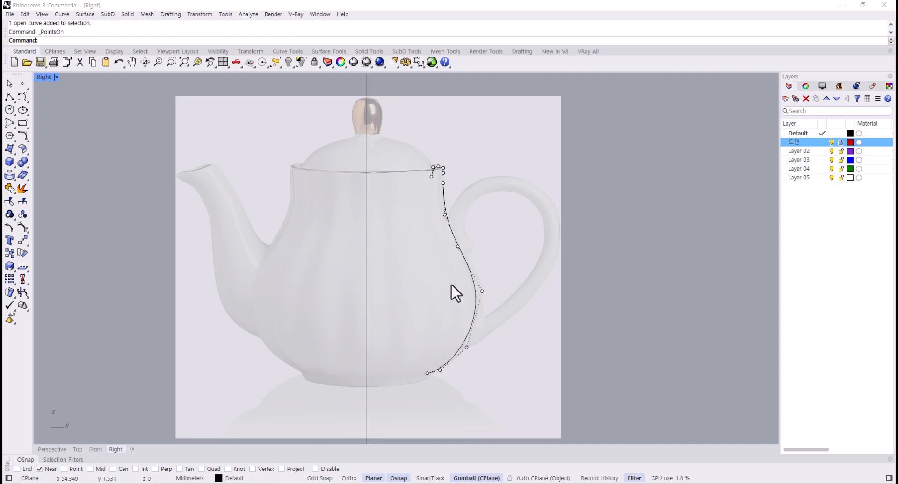
pyautogui.click(482, 292)
pyautogui.moveTo(508, 291); pyautogui.dragTo(516, 292)
pyautogui.moveTo(439, 332); pyautogui.dragTo(481, 358)
pyautogui.moveTo(493, 321); pyautogui.dragTo(498, 316)
pyautogui.click(485, 377)
# Delete the control point beside the curve's base end and move the two belly points outward to refit the outline.
pyautogui.scroll(4, 440, 380)
pyautogui.moveTo(429, 350); pyautogui.dragTo(455, 373)
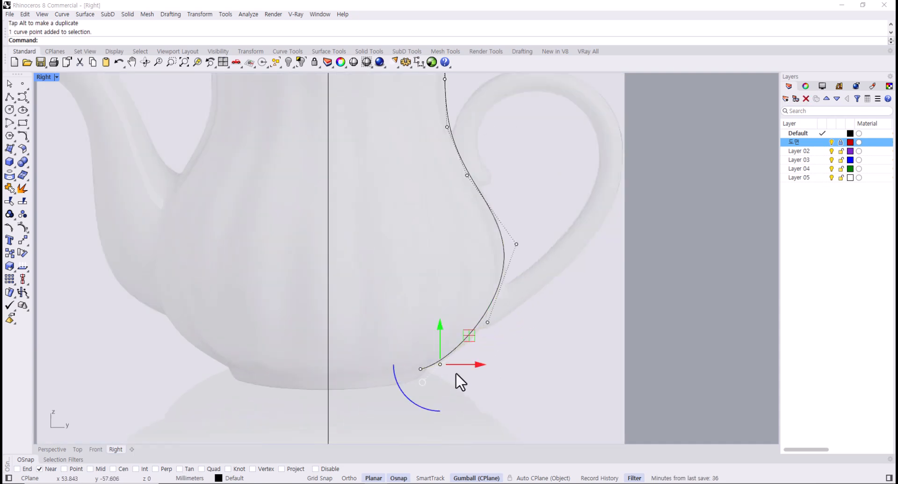
pyautogui.press('Delete')
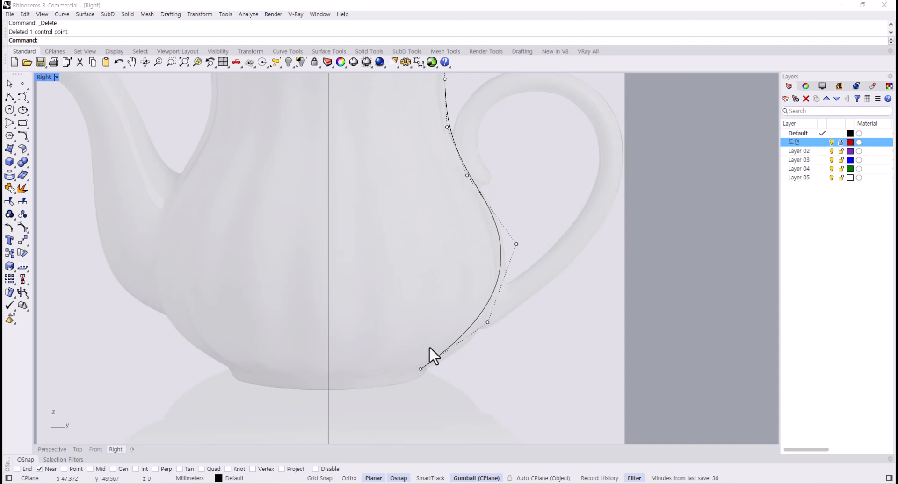
pyautogui.click(420, 369)
pyautogui.click(487, 322)
pyautogui.moveTo(515, 293); pyautogui.dragTo(522, 310)
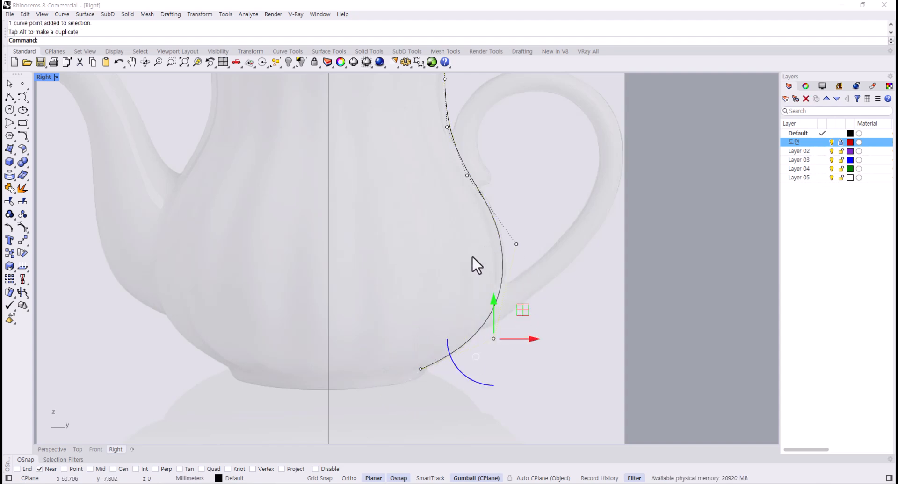
pyautogui.click(516, 244)
pyautogui.moveTo(544, 219); pyautogui.dragTo(547, 220)
# Move the neck control point slightly inward so the profile curve follows the body's edge below the rim.
pyautogui.moveTo(505, 140); pyautogui.dragTo(514, 253, button='right')
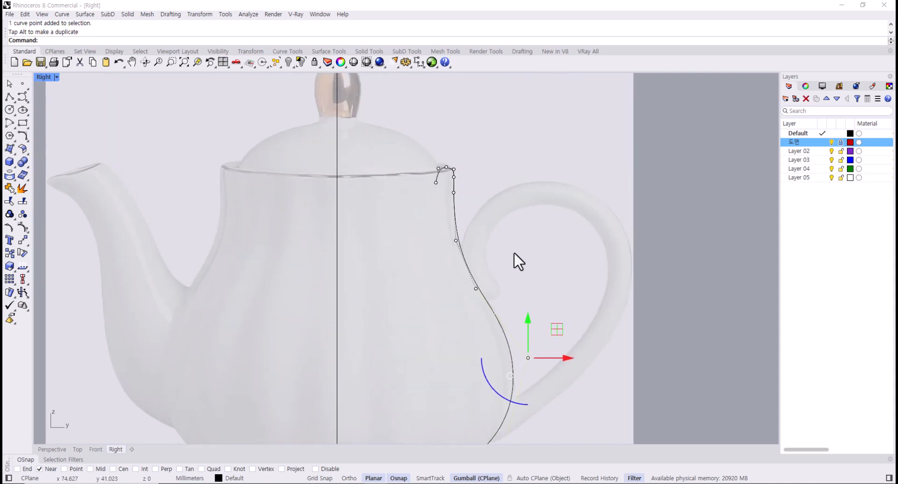
pyautogui.scroll(3, 434, 212)
pyautogui.moveTo(451, 252); pyautogui.dragTo(522, 327)
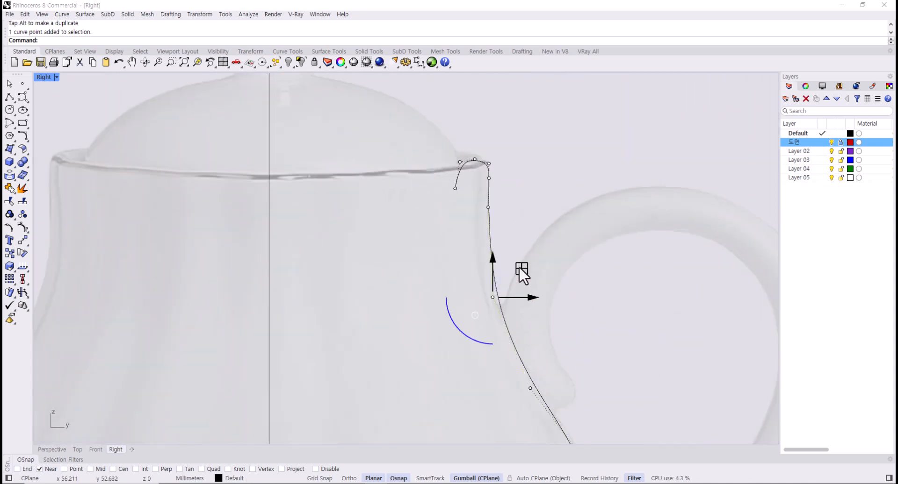
pyautogui.moveTo(519, 270)
pyautogui.mouseDown()
pyautogui.moveTo(493, 268)
pyautogui.moveTo(511, 269)
pyautogui.mouseUp()
pyautogui.click(572, 321)
pyautogui.scroll(-6, 563, 343)
pyautogui.moveTo(563, 345); pyautogui.dragTo(488, 223, button='right')
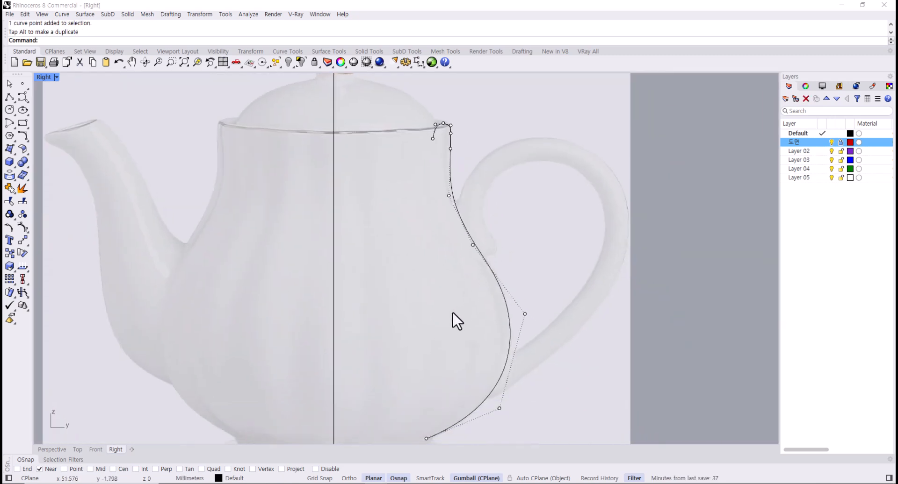
# Adjust the curve's inner end point and its neighbouring control point so the inner side of the lip runs vertically.
pyautogui.scroll(-2, 452, 312)
pyautogui.moveTo(453, 313); pyautogui.dragTo(475, 318, button='right')
pyautogui.scroll(14, 450, 159)
pyautogui.moveTo(439, 184); pyautogui.dragTo(490, 231)
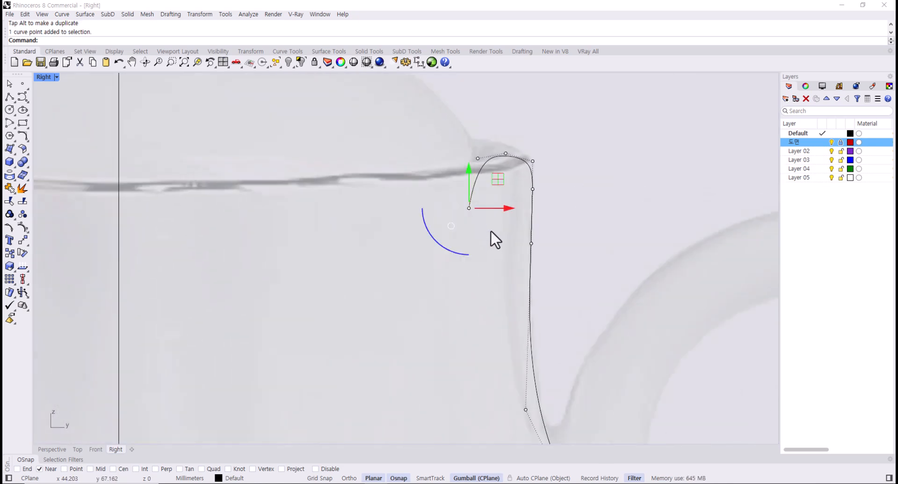
pyautogui.moveTo(491, 232); pyautogui.dragTo(470, 277, button='right')
pyautogui.scroll(2, 471, 278)
pyautogui.moveTo(475, 251); pyautogui.dragTo(484, 252)
pyautogui.moveTo(444, 184); pyautogui.dragTo(469, 199)
pyautogui.moveTo(483, 166); pyautogui.dragTo(485, 168)
pyautogui.click(453, 243)
pyautogui.moveTo(463, 261); pyautogui.dragTo(479, 273)
pyautogui.click(607, 272)
pyautogui.moveTo(485, 221); pyautogui.dragTo(485, 218)
pyautogui.click(547, 252)
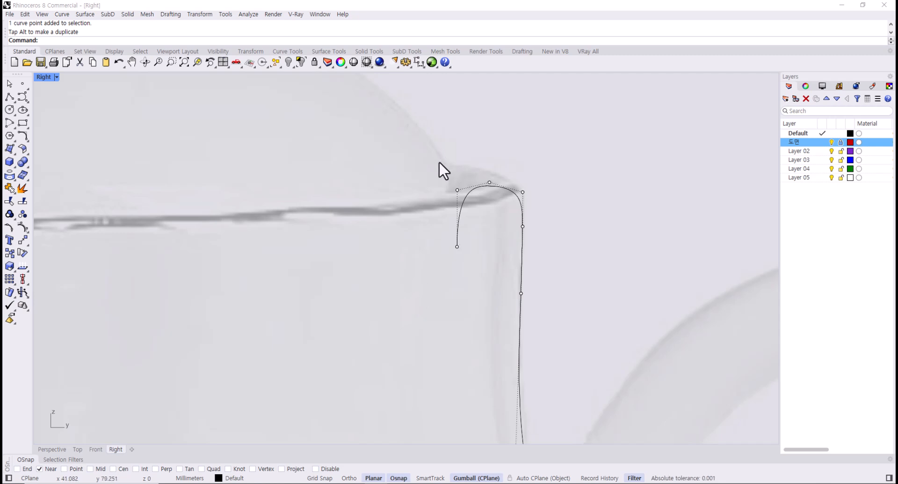
# Add a horizontal dimension above the lip between the rim's inner and outer sides.
pyautogui.click(418, 61)
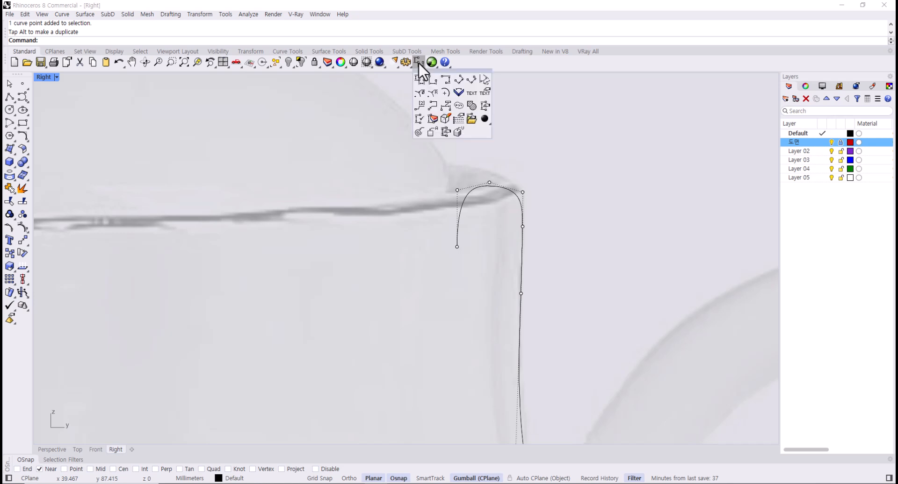
pyautogui.click(457, 243)
pyautogui.click(523, 245)
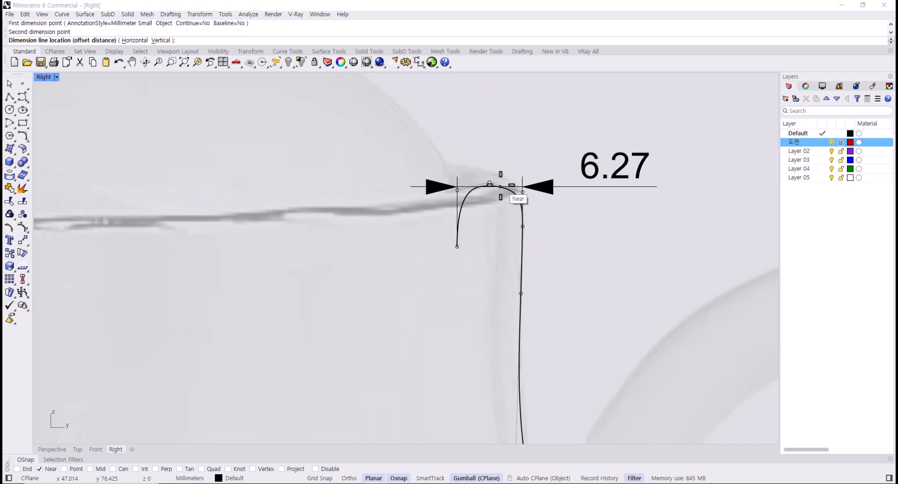
pyautogui.click(497, 134)
# Move the two inner rim control points outward until the rim is about 3.8 mm wide, undoing the last adjustment.
pyautogui.moveTo(438, 268); pyautogui.dragTo(468, 184)
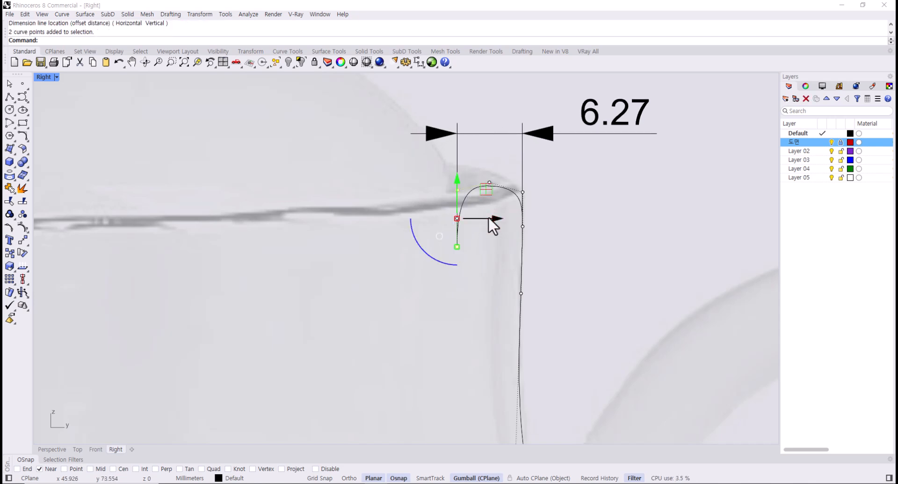
pyautogui.moveTo(490, 219); pyautogui.dragTo(509, 219)
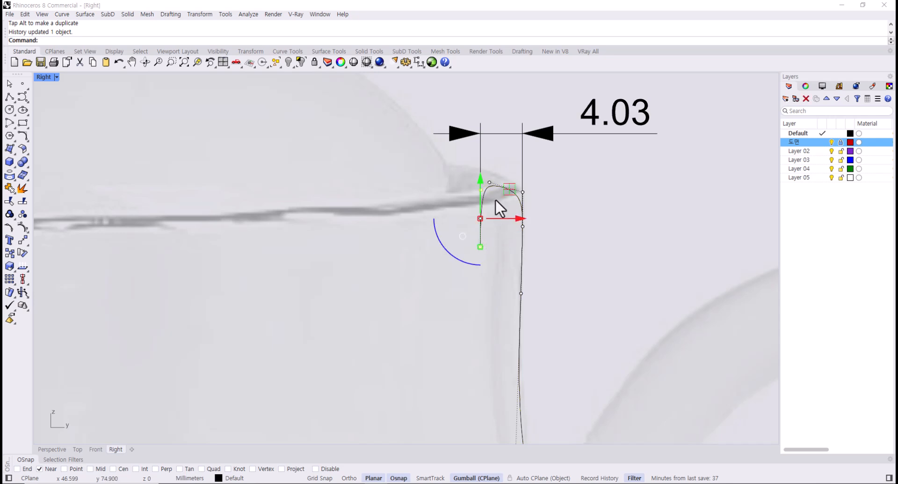
pyautogui.moveTo(475, 167); pyautogui.dragTo(495, 186)
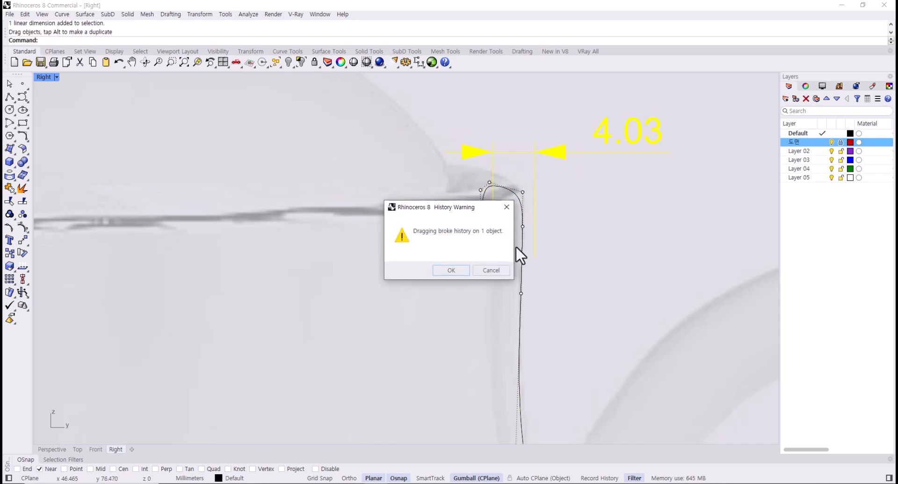
pyautogui.click(493, 274)
pyautogui.hotkey('ctrl', 'z')
pyautogui.click(568, 253)
# Reposition the upper inner, crest and outer corner control points to give the lip an evenly rounded top.
pyautogui.scroll(4, 473, 186)
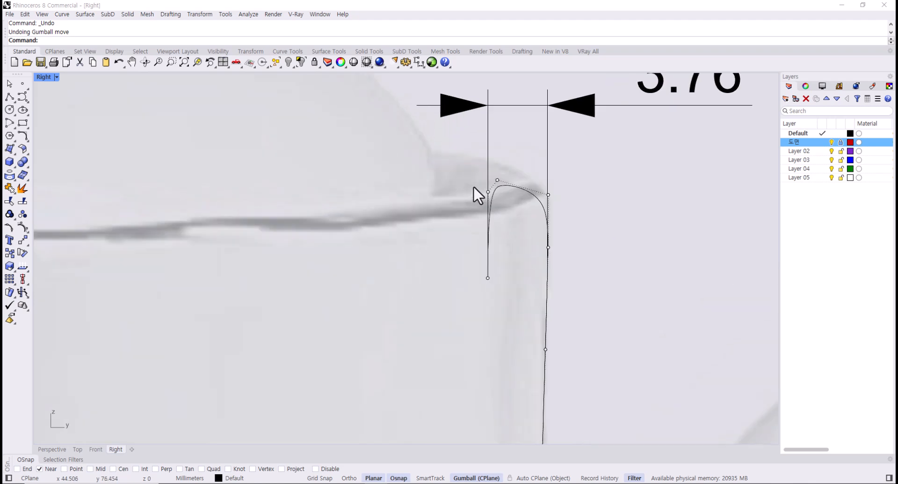
pyautogui.moveTo(473, 186); pyautogui.dragTo(496, 209)
pyautogui.moveTo(510, 164); pyautogui.dragTo(529, 162)
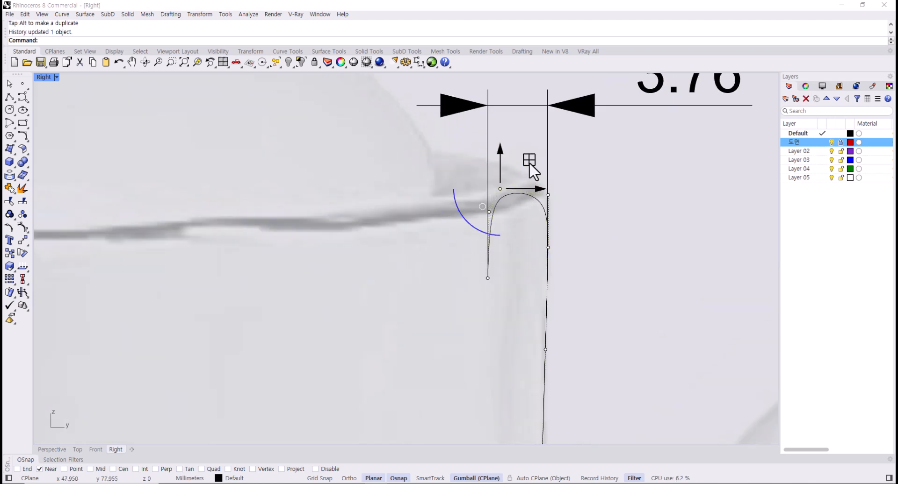
pyautogui.click(575, 185)
pyautogui.moveTo(560, 206); pyautogui.dragTo(563, 206)
pyautogui.moveTo(573, 170); pyautogui.dragTo(576, 158)
pyautogui.click(606, 220)
pyautogui.moveTo(448, 169); pyautogui.dragTo(511, 198)
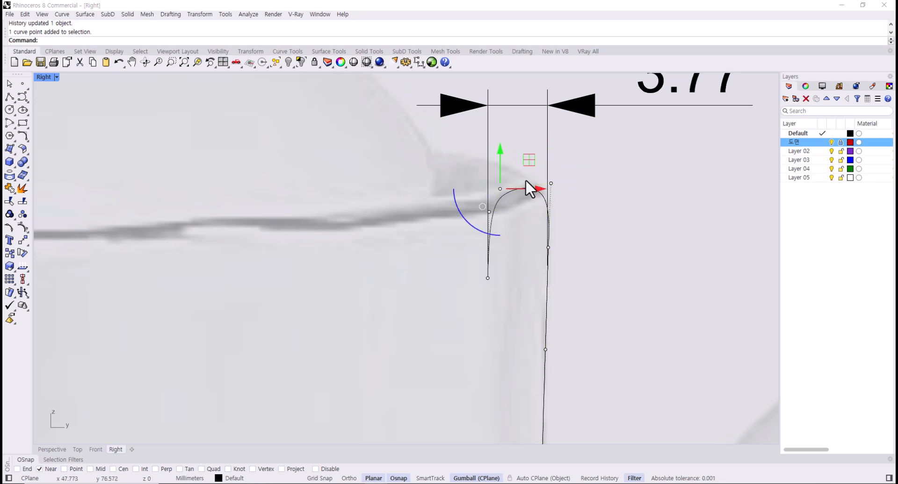
pyautogui.moveTo(526, 163); pyautogui.dragTo(523, 161)
pyautogui.click(572, 215)
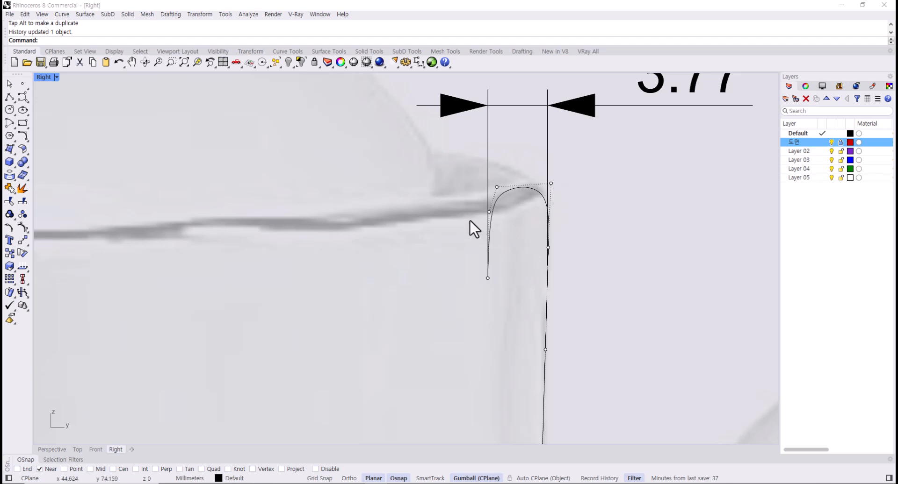
# Shift the upper inner point slightly inward, and move both inner rim points inward until the rim is about 3.9 mm wide.
pyautogui.click(489, 212)
pyautogui.moveTo(519, 212); pyautogui.dragTo(515, 211)
pyautogui.click(587, 238)
pyautogui.scroll(-4, 546, 226)
pyautogui.moveTo(547, 226); pyautogui.dragTo(522, 261, button='right')
pyautogui.scroll(4, 523, 261)
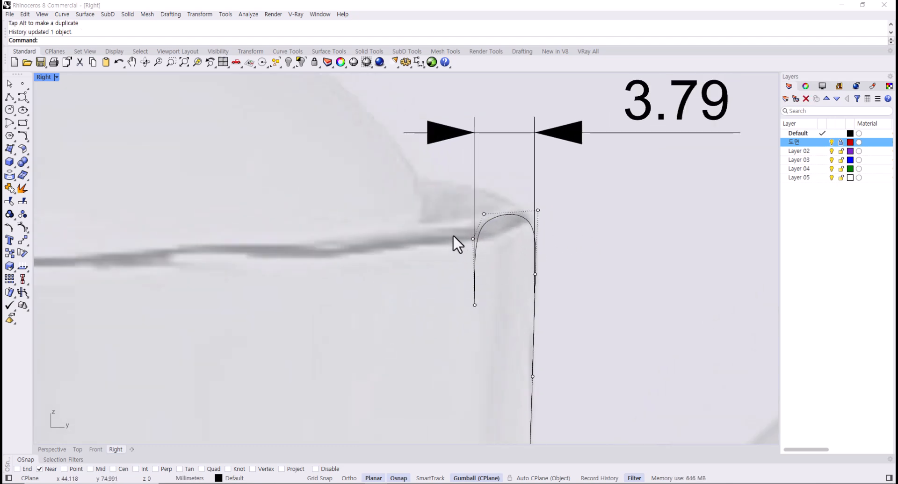
pyautogui.moveTo(453, 236); pyautogui.dragTo(507, 335)
pyautogui.moveTo(503, 269); pyautogui.dragTo(501, 270)
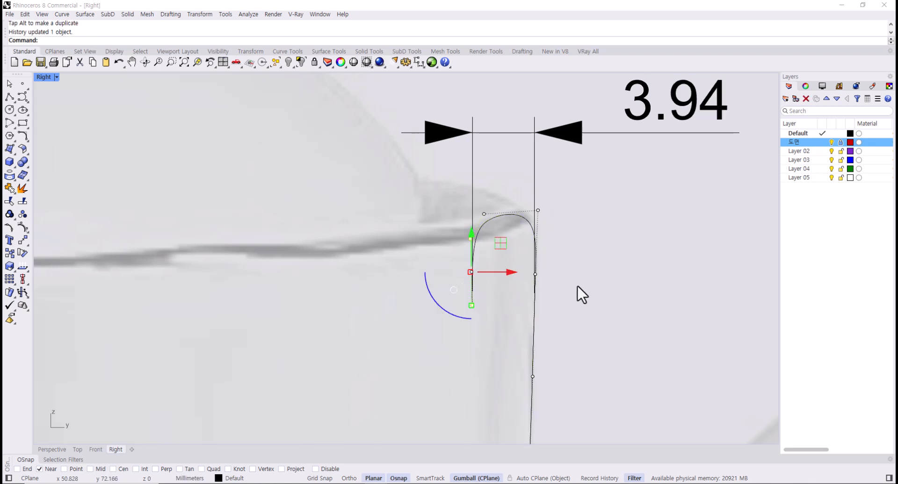
# Move the inner rim control points slightly inward until the rim is about 4.06 mm wide.
pyautogui.click(481, 301)
pyautogui.moveTo(456, 238); pyautogui.dragTo(491, 327)
pyautogui.moveTo(490, 271); pyautogui.dragTo(495, 272)
pyautogui.click(509, 323)
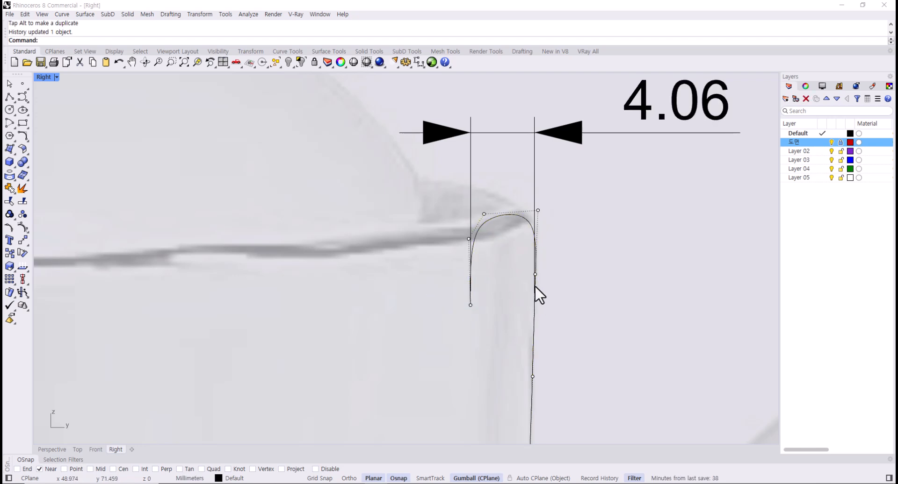
# Nudge the lip's outer corner control point slightly until the rim is about 4.04 mm wide.
pyautogui.click(538, 211)
pyautogui.moveTo(565, 183); pyautogui.dragTo(562, 185)
pyautogui.click(591, 229)
pyautogui.scroll(-6, 486, 280)
pyautogui.scroll(-4, 488, 292)
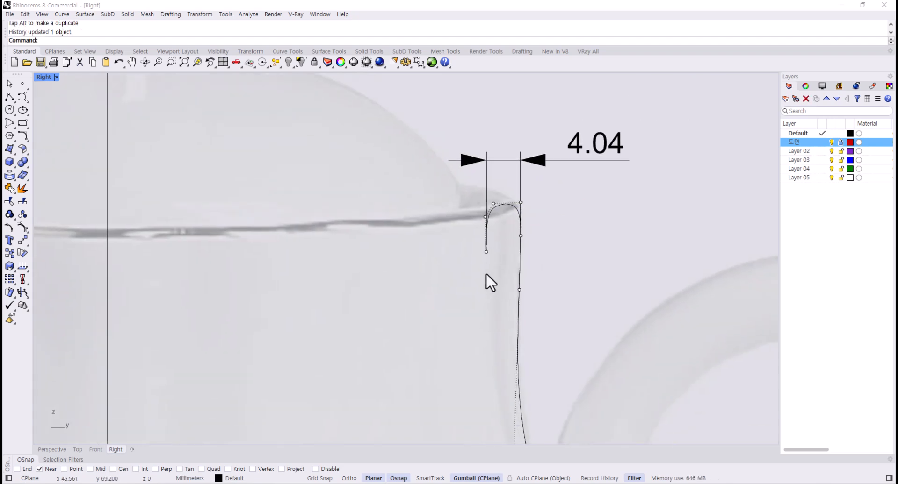
pyautogui.scroll(2, 492, 294)
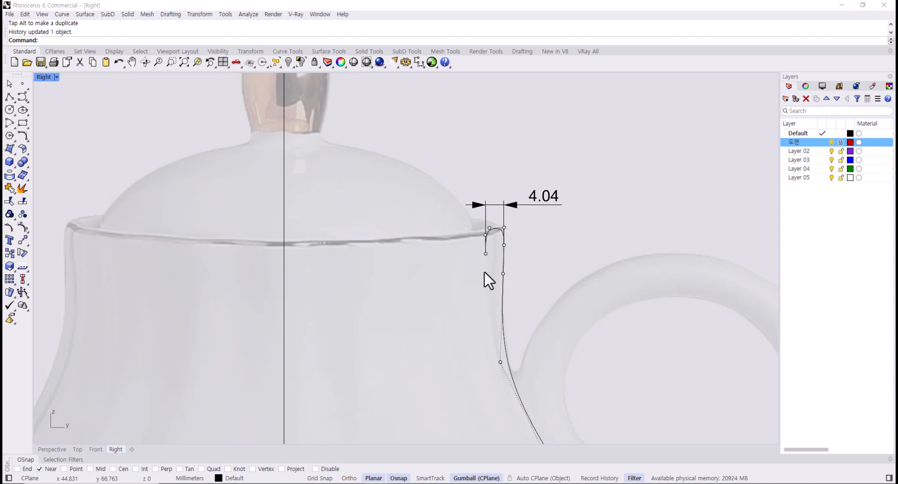
# Turn off the profile curve's control points and delete the rim width dimension.
pyautogui.press('F11')
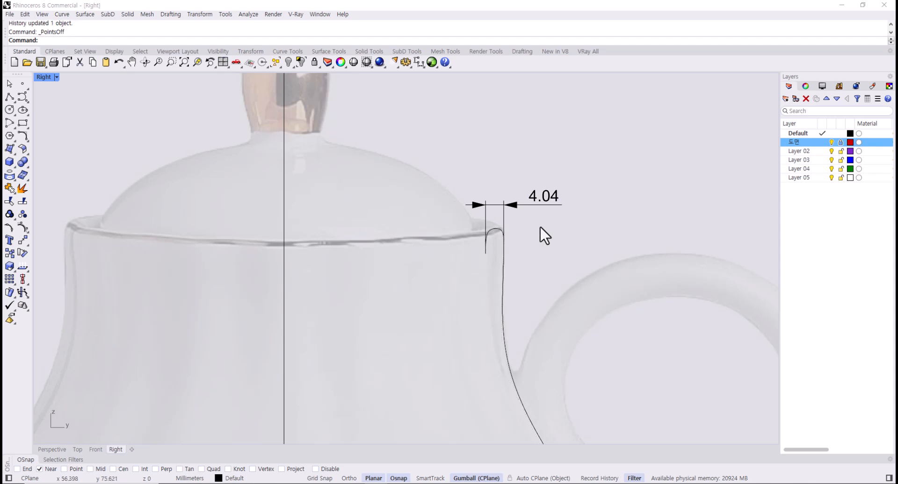
pyautogui.click(521, 205)
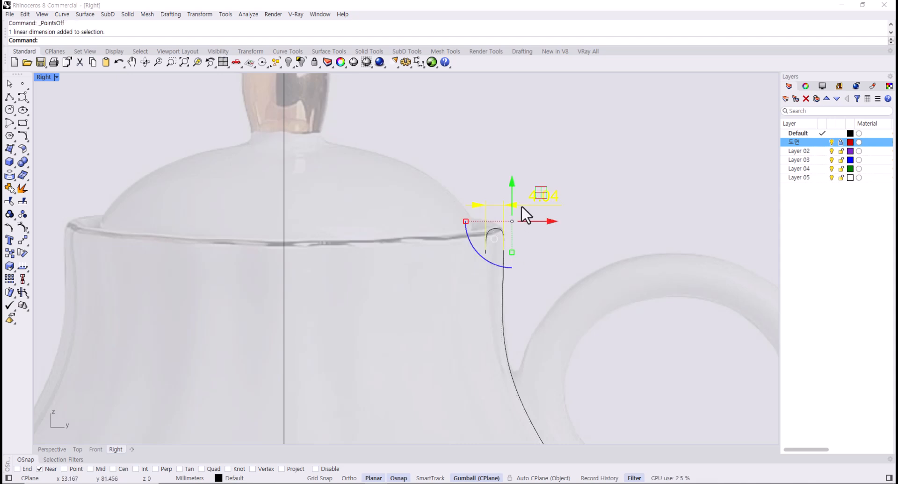
pyautogui.press('Delete')
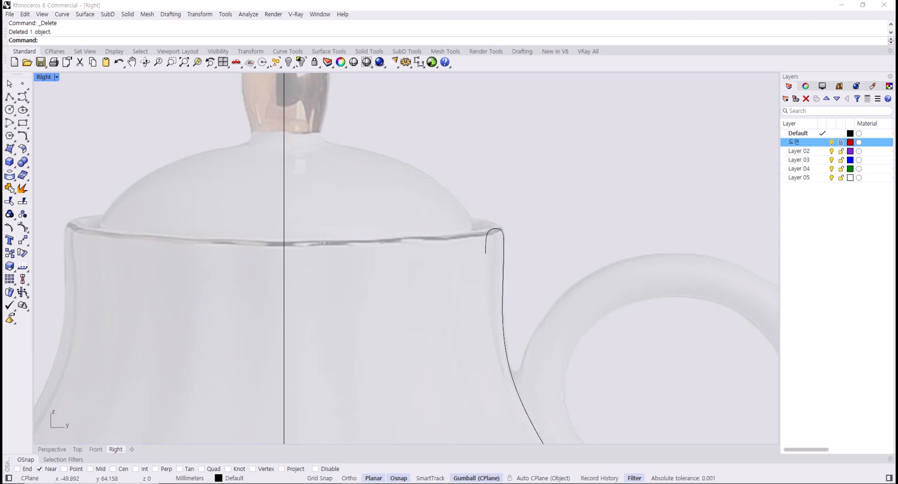
pyautogui.moveTo(548, 287); pyautogui.dragTo(535, 264, button='right')
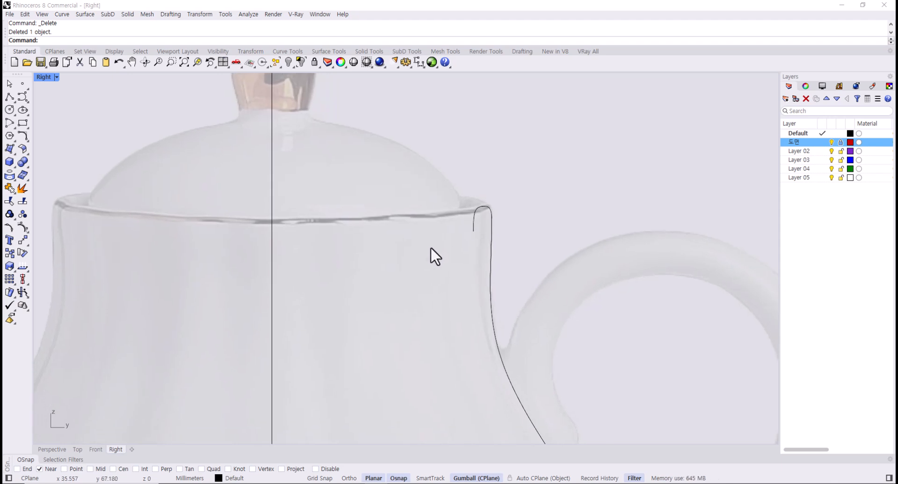
# Offset the body profile curve 4 mm toward the inside of the teapot.
pyautogui.click(492, 286)
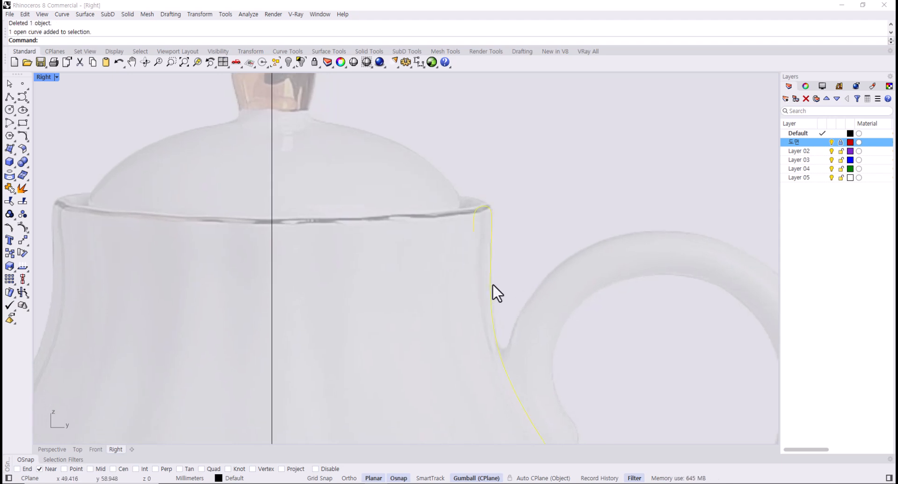
pyautogui.scroll(-2, 494, 286)
pyautogui.moveTo(503, 287); pyautogui.dragTo(506, 186, button='right')
pyautogui.scroll(-6, 509, 222)
pyautogui.moveTo(509, 232); pyautogui.dragTo(500, 216, button='right')
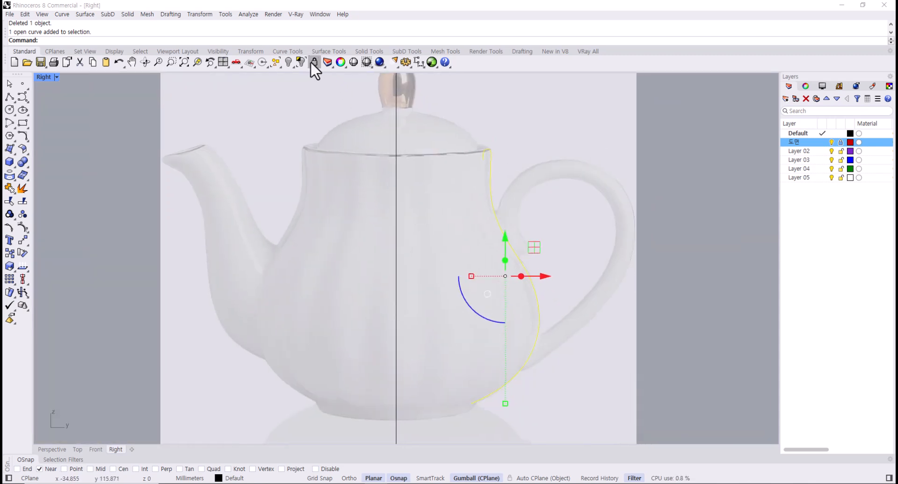
pyautogui.click(287, 53)
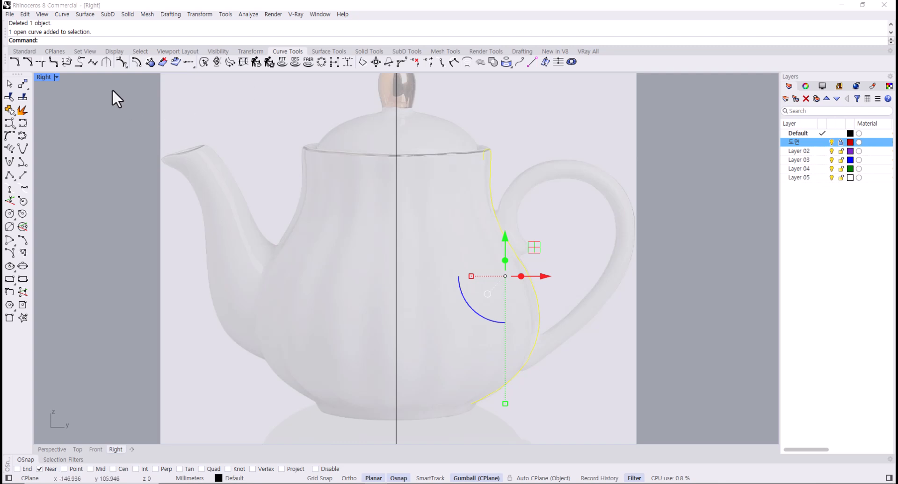
pyautogui.click(136, 62)
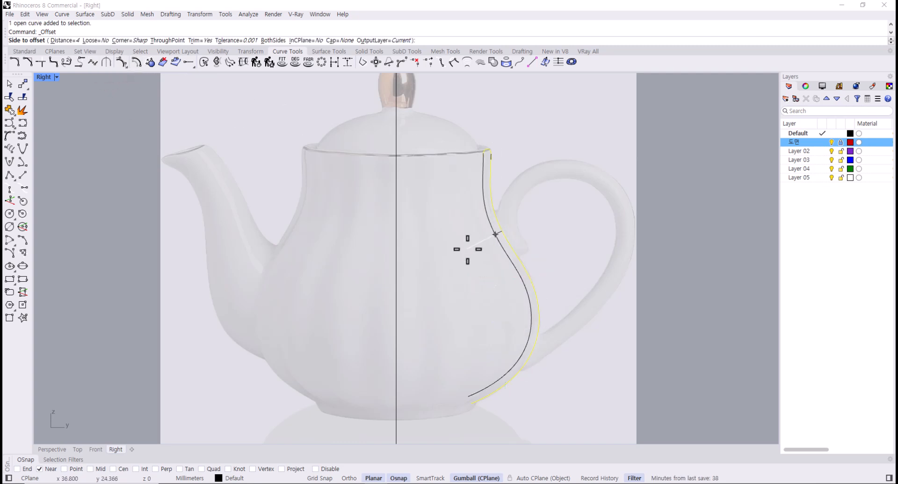
pyautogui.click(65, 40)
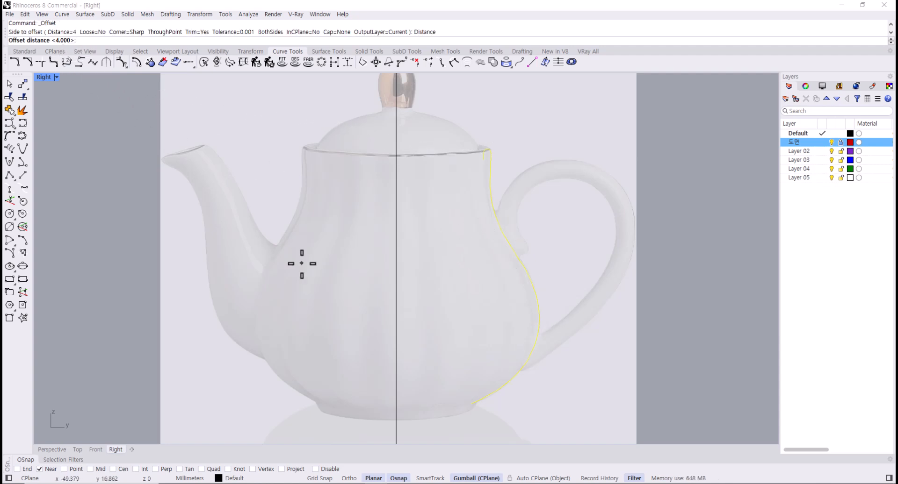
pyautogui.write('4')
pyautogui.press('Return')
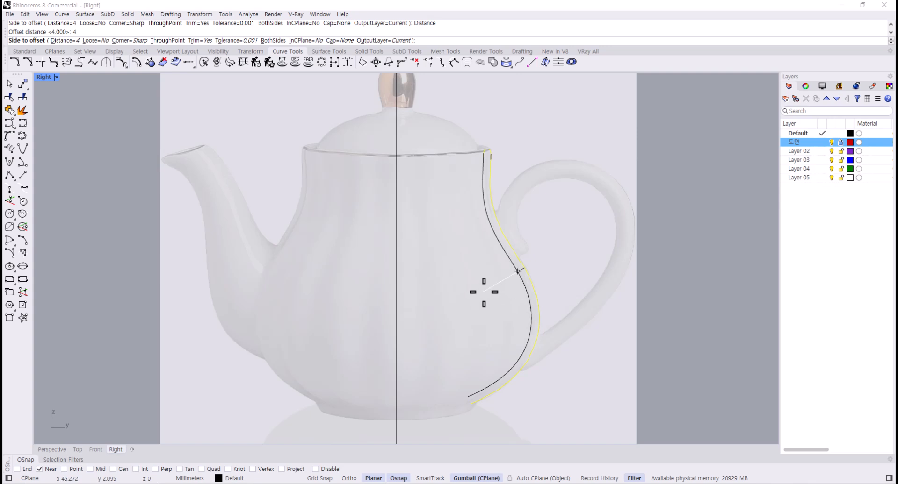
pyautogui.click(484, 292)
pyautogui.click(575, 205)
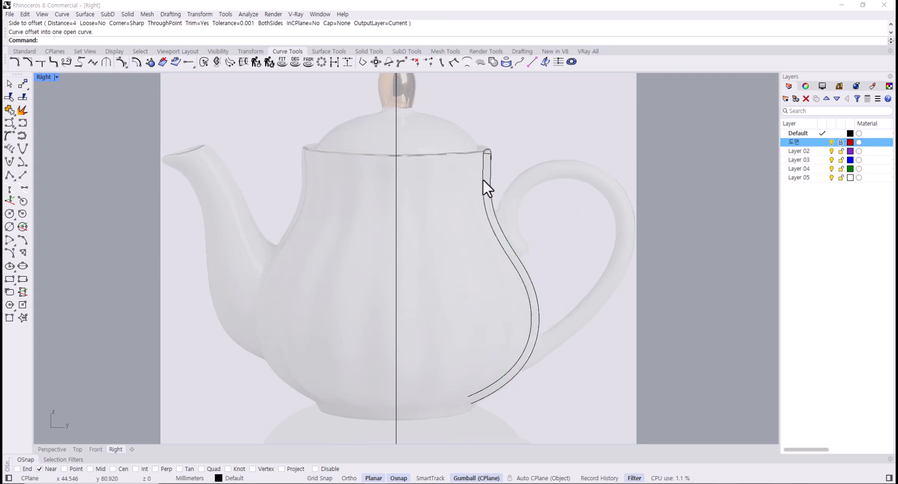
# Show the offset curve's control points and delete the crowded ones across and just below the lip.
pyautogui.click(486, 170)
pyautogui.scroll(5, 489, 168)
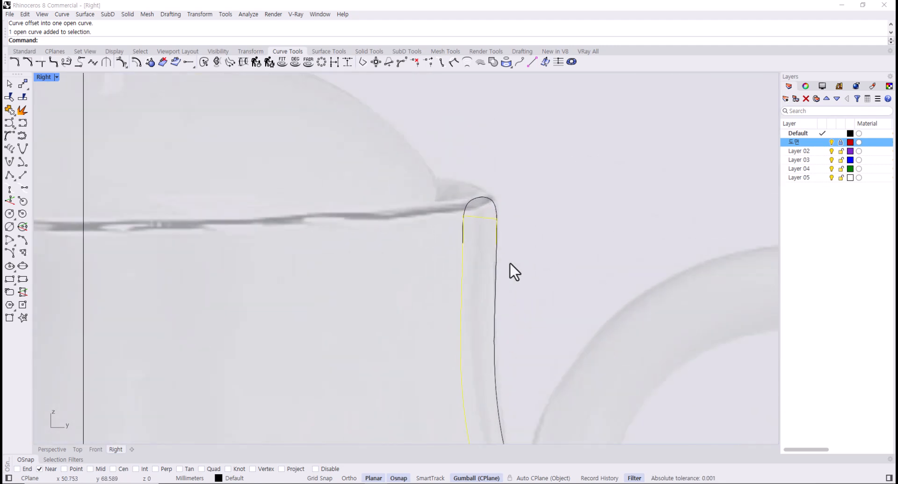
pyautogui.press('F10')
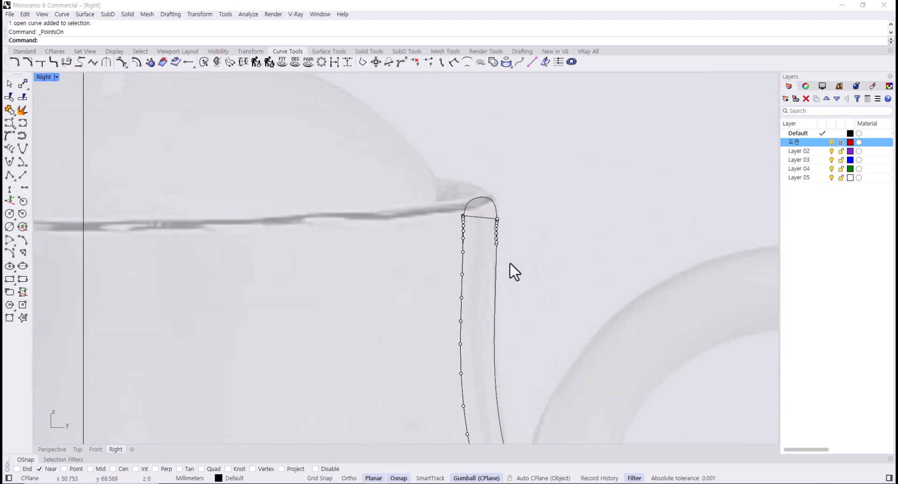
pyautogui.scroll(3, 457, 224)
pyautogui.moveTo(459, 211); pyautogui.dragTo(558, 271)
pyautogui.press('Delete')
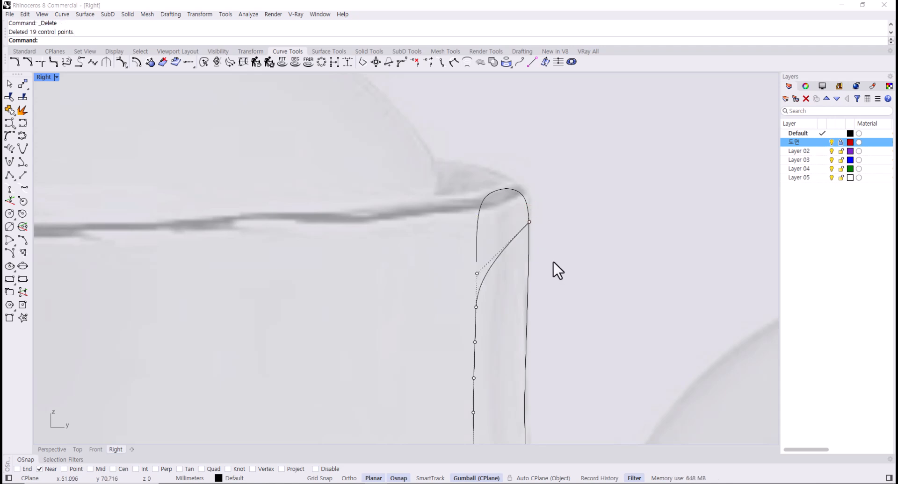
# Enable the End object snap, snap the offset curve's stray top point to the lip's inner end, and hide the control points.
pyautogui.moveTo(449, 190); pyautogui.dragTo(504, 253)
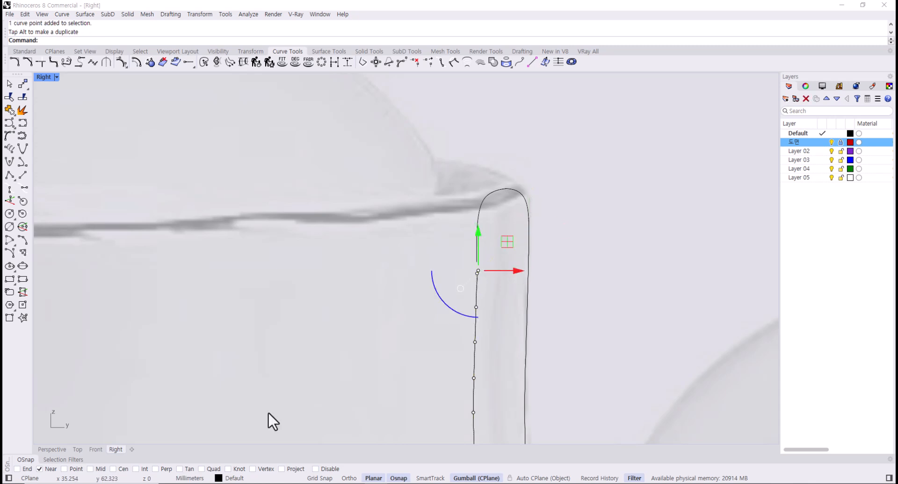
pyautogui.click(20, 469)
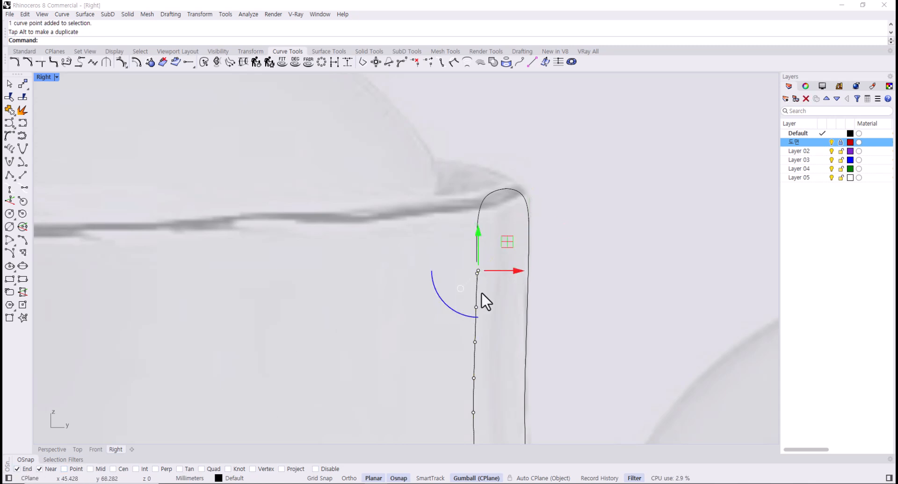
pyautogui.moveTo(483, 279); pyautogui.dragTo(477, 273)
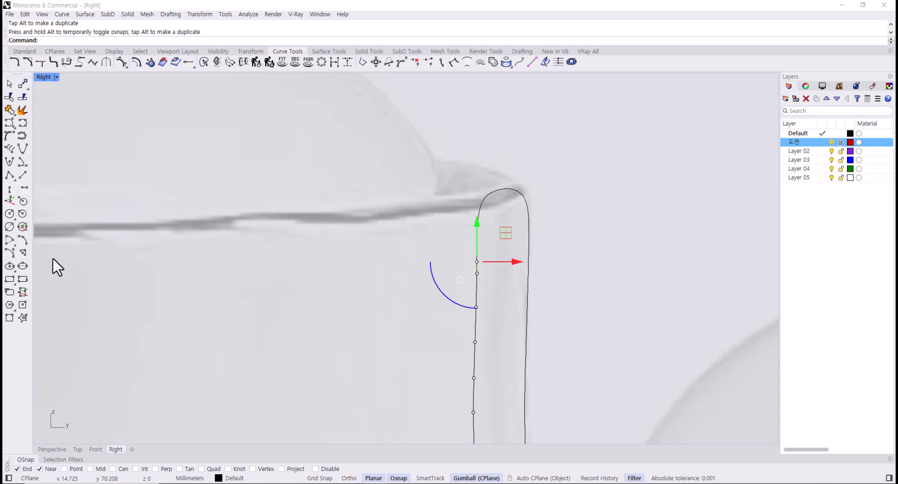
pyautogui.moveTo(406, 276); pyautogui.dragTo(391, 287, button='right')
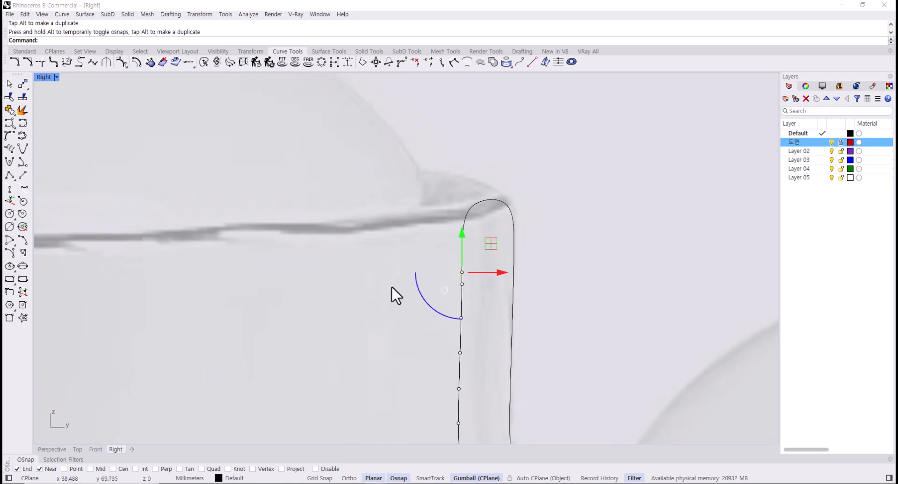
pyautogui.click(666, 312)
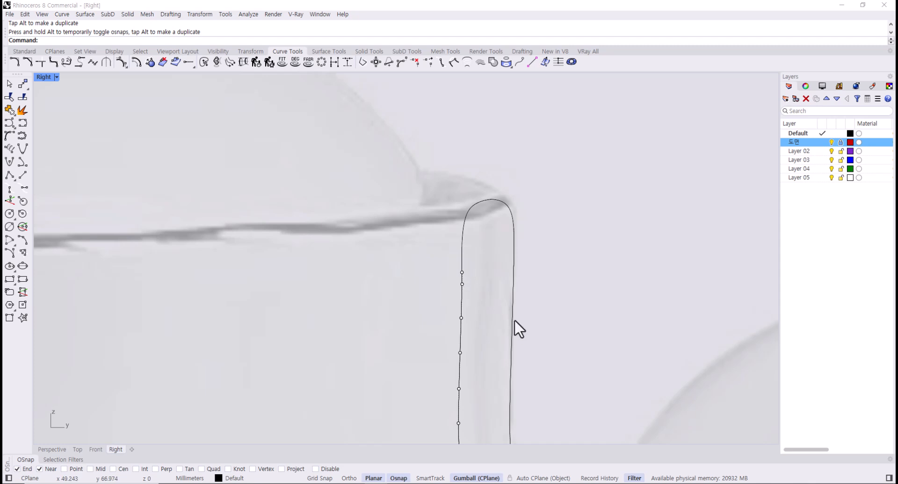
pyautogui.press('Escape')
# Start a polyline at the junction of lip and inner wall with a horizontal 6 mm segment toward the teapot's axis.
pyautogui.click(460, 340)
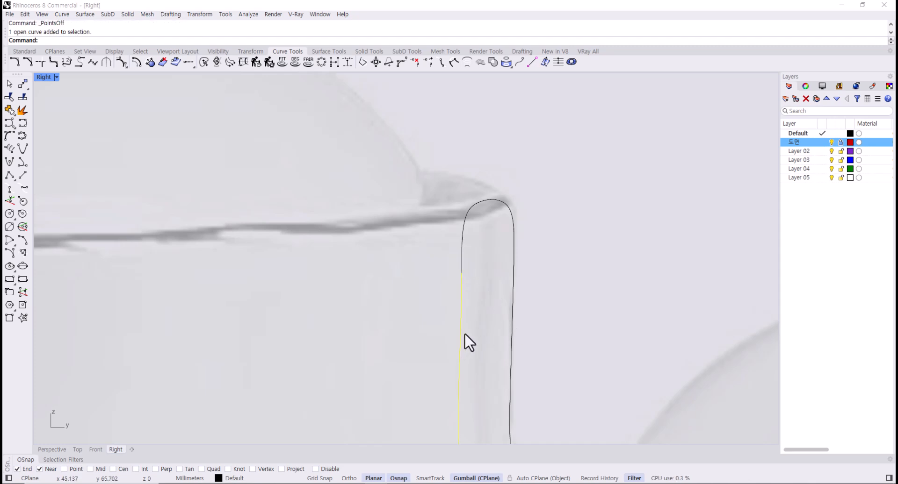
pyautogui.scroll(-5, 465, 301)
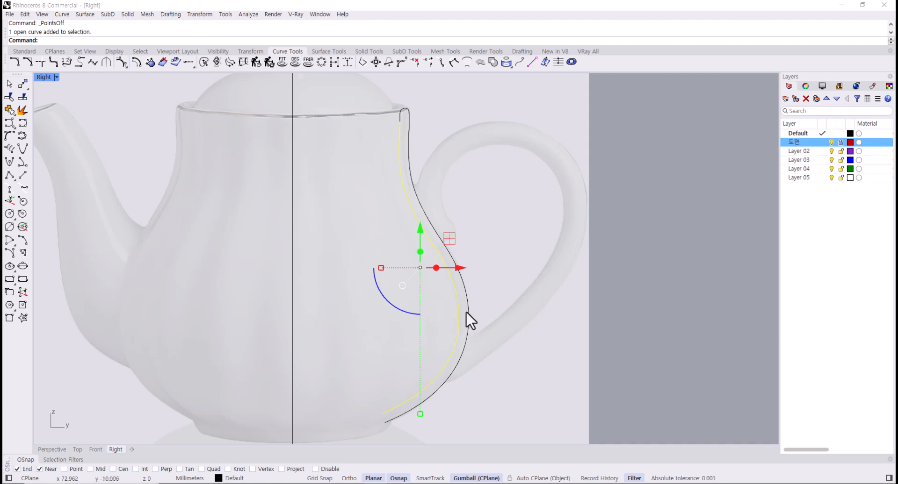
pyautogui.scroll(3, 411, 173)
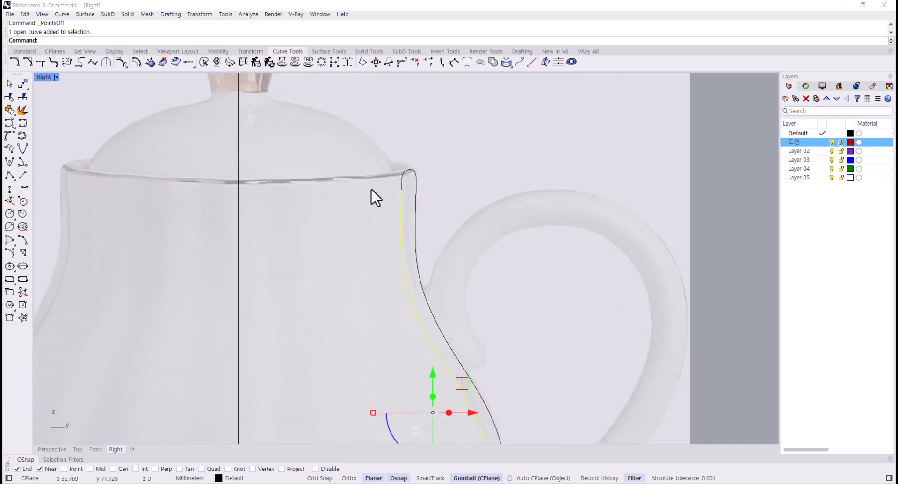
pyautogui.scroll(2, 381, 241)
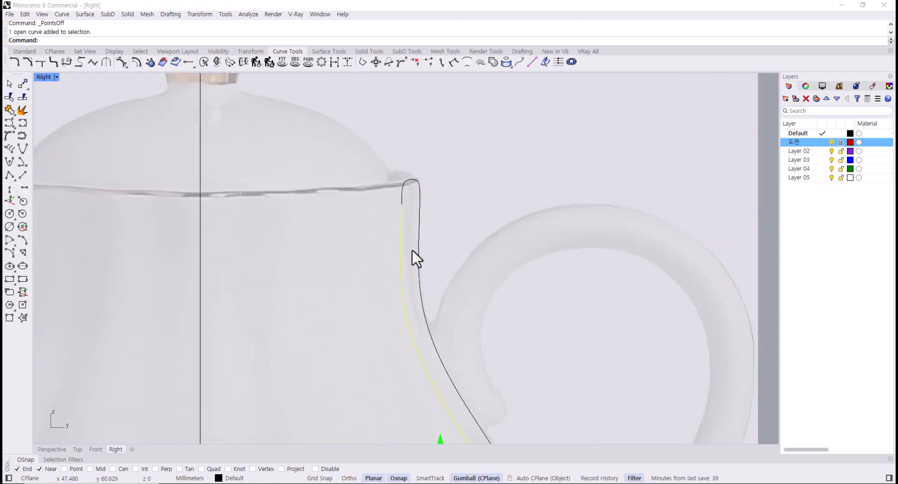
pyautogui.scroll(3, 406, 216)
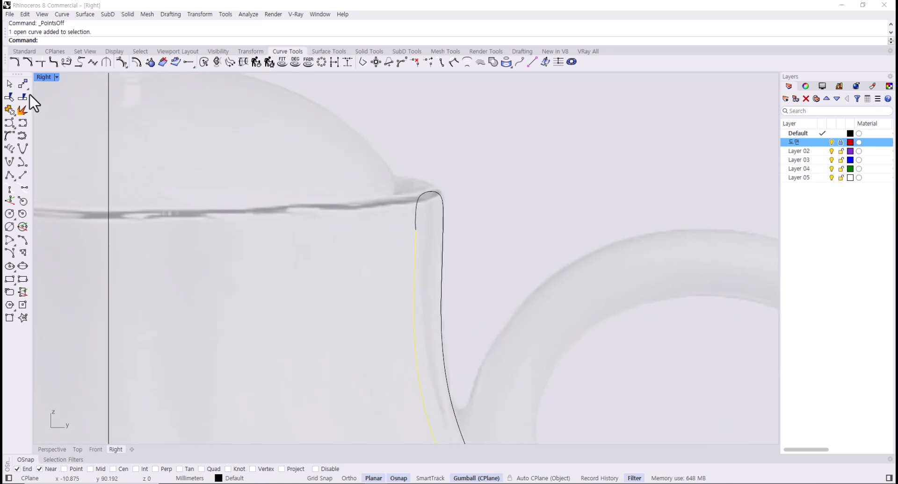
pyautogui.click(24, 51)
pyautogui.click(15, 98)
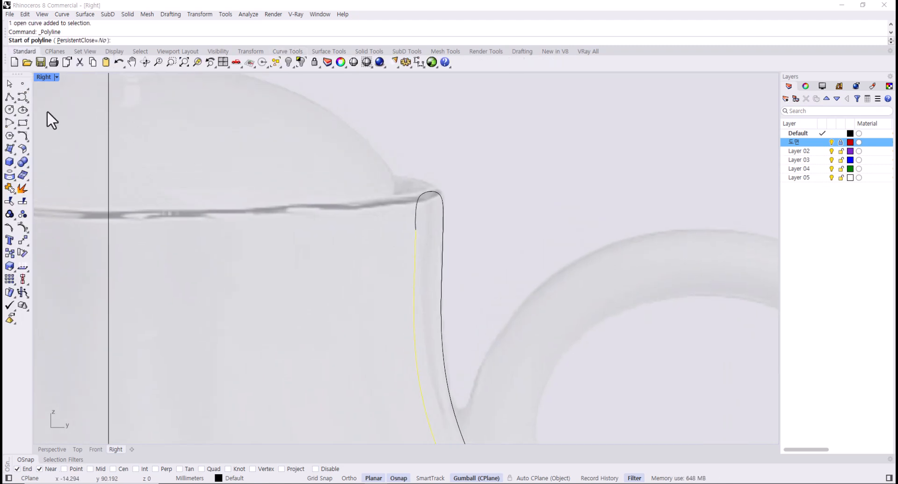
pyautogui.click(415, 229)
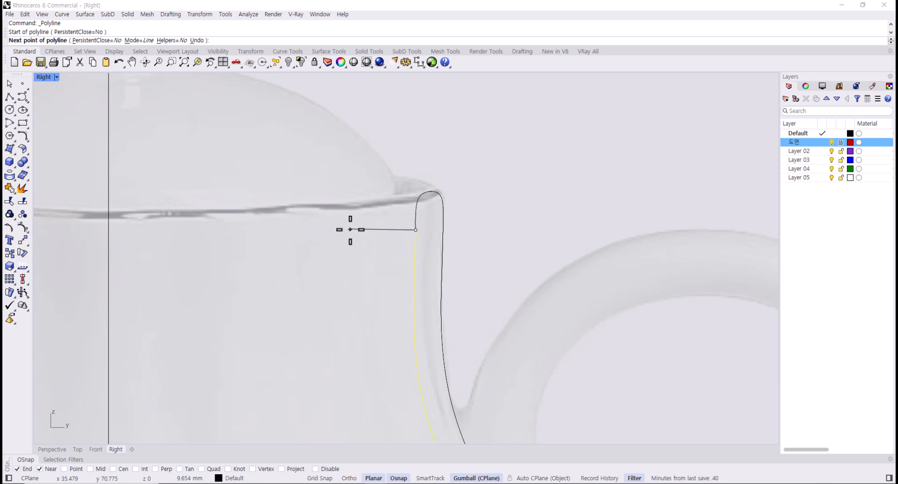
pyautogui.press('Return')
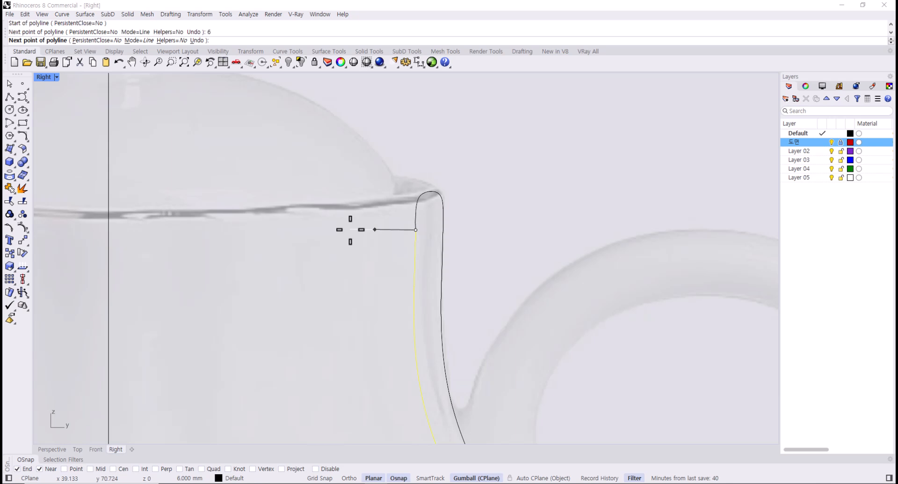
pyautogui.press('F8')
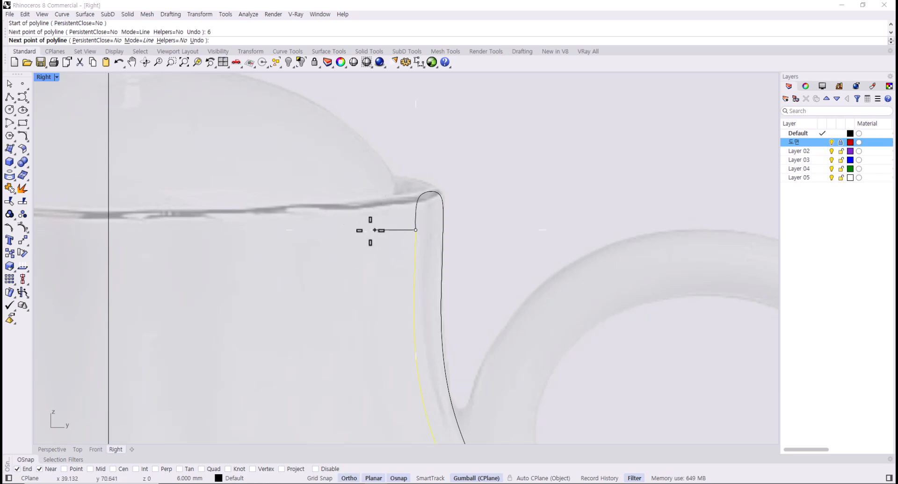
pyautogui.click(374, 231)
pyautogui.press('F8')
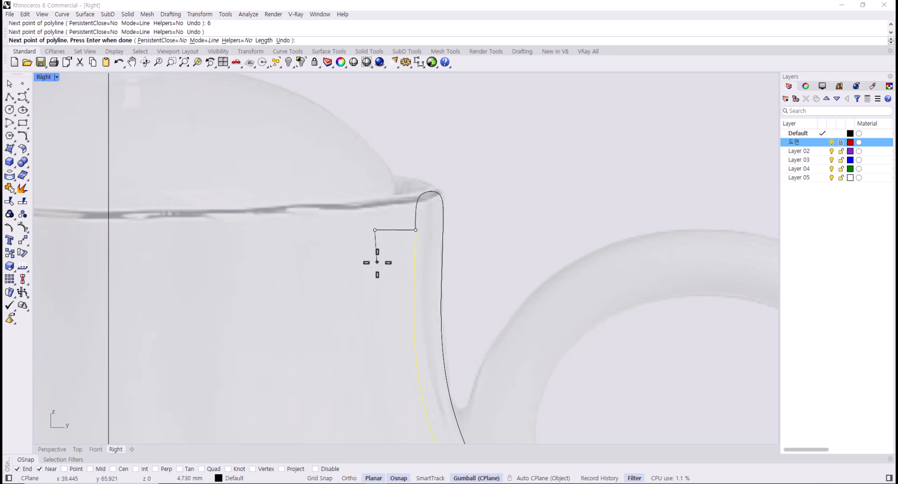
# Continue the ledge polyline 4 mm downward, then horizontally back across the inner wall curve, ending between the two wall curves.
pyautogui.write('4')
pyautogui.press('Return')
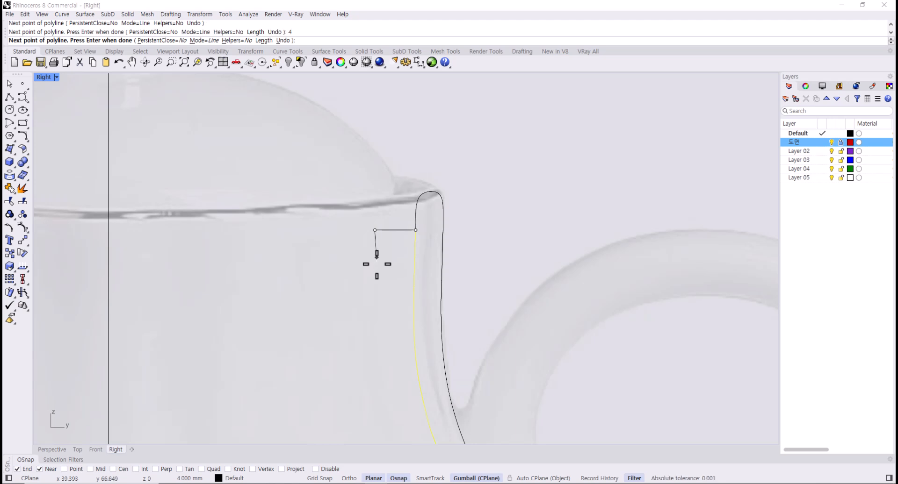
pyautogui.click(375, 257)
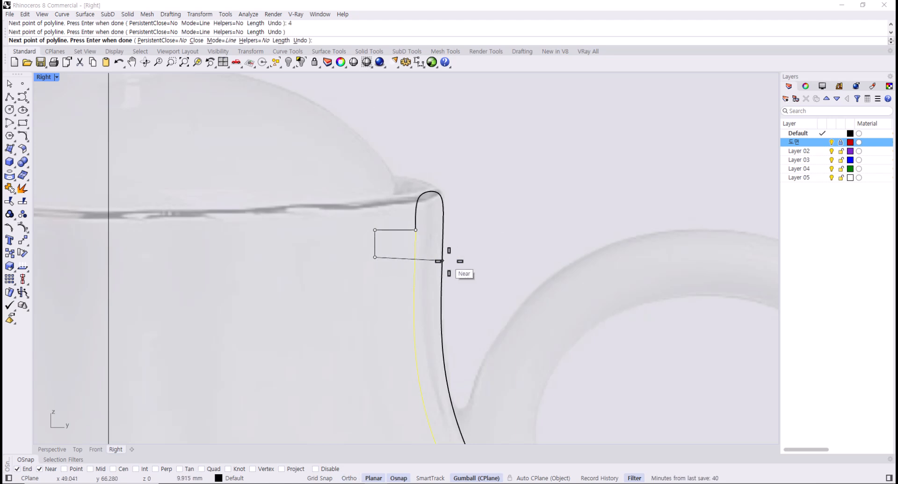
pyautogui.press('F8')
pyautogui.scroll(5, 427, 256)
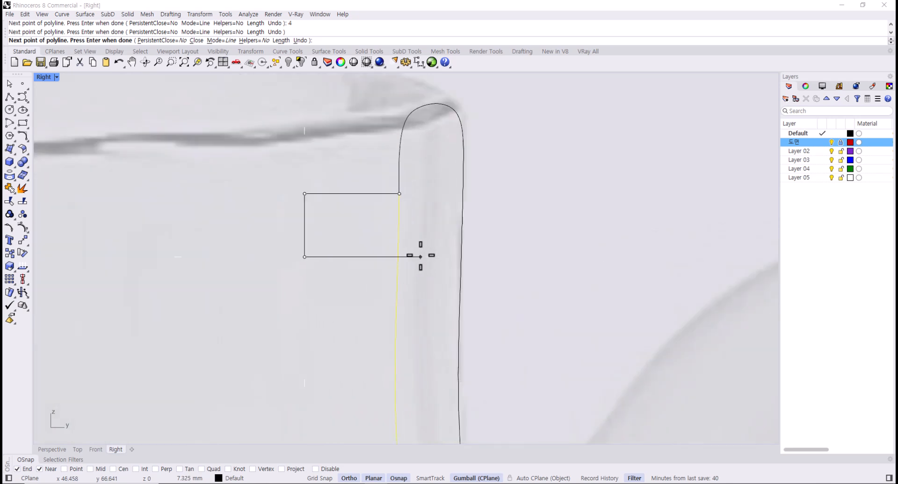
pyautogui.click(424, 256)
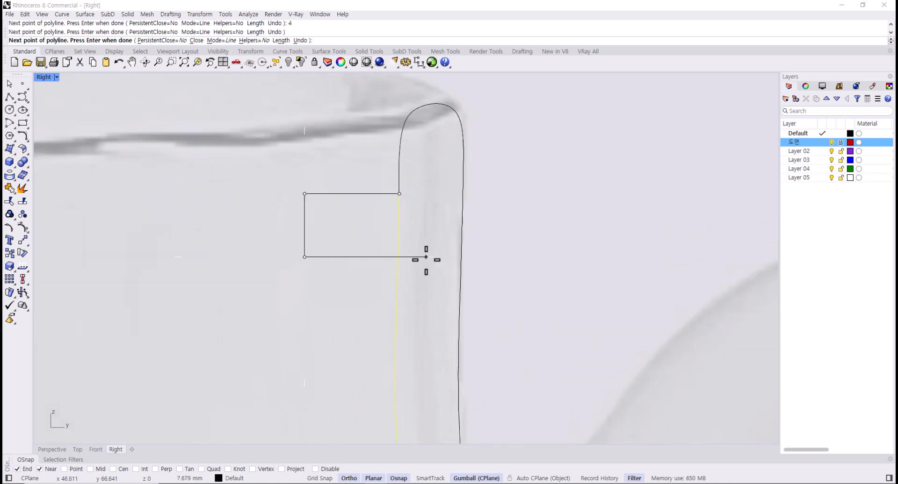
pyautogui.press('F8')
pyautogui.press('Return')
pyautogui.press('Escape')
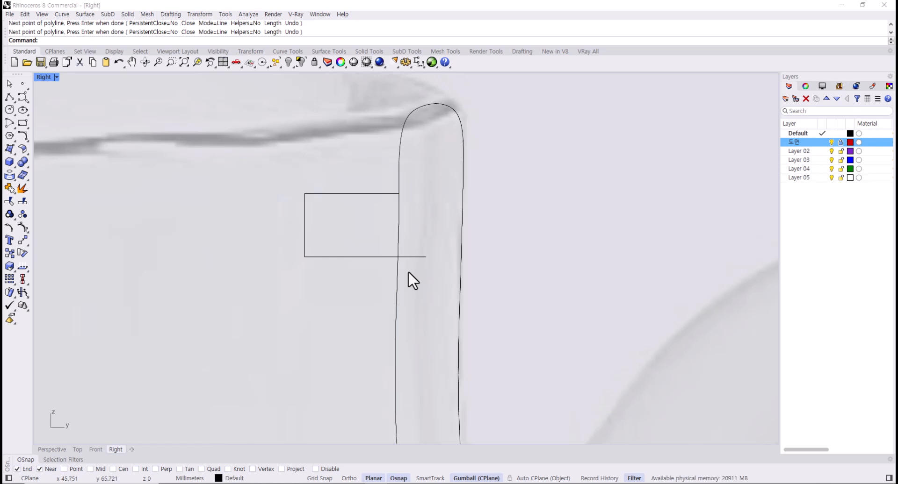
# Show the inner wall curve's control points and move its top two points down below the ledge's upper line.
pyautogui.moveTo(415, 248); pyautogui.dragTo(389, 295)
pyautogui.press('Escape')
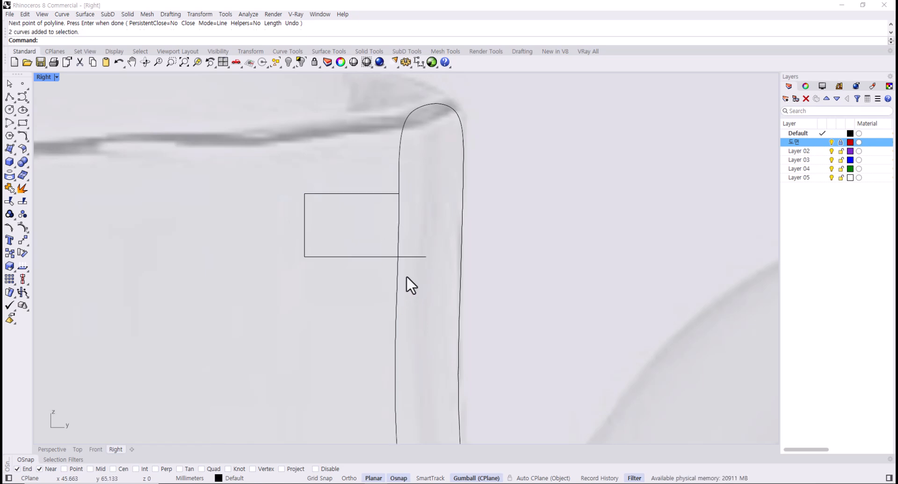
pyautogui.click(398, 247)
pyautogui.press('F10')
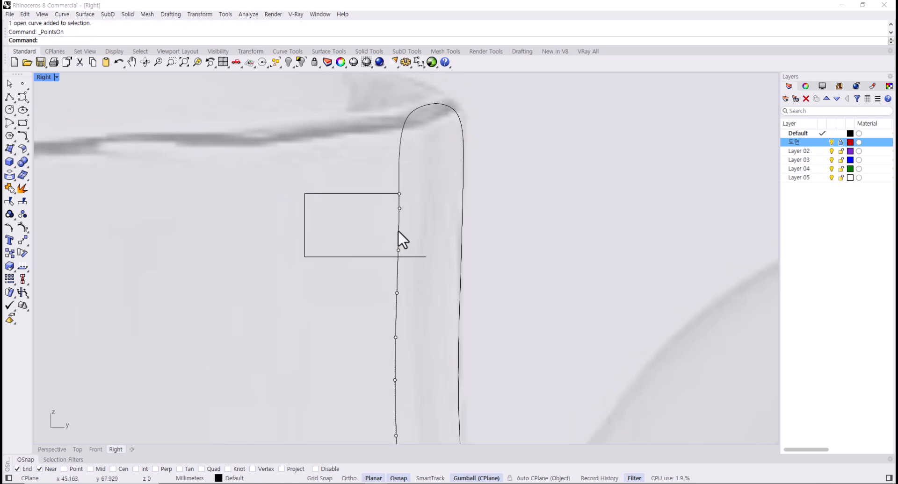
pyautogui.moveTo(382, 182); pyautogui.dragTo(408, 211)
pyautogui.moveTo(425, 172); pyautogui.dragTo(425, 200)
pyautogui.click(405, 271)
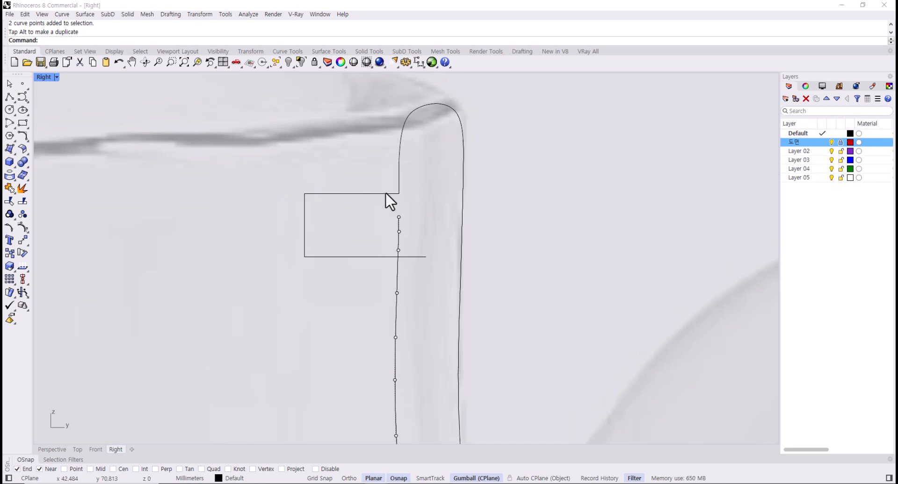
# Delete the topmost control point of the inner wall curve and hide the control points.
pyautogui.moveTo(389, 209); pyautogui.dragTo(398, 194)
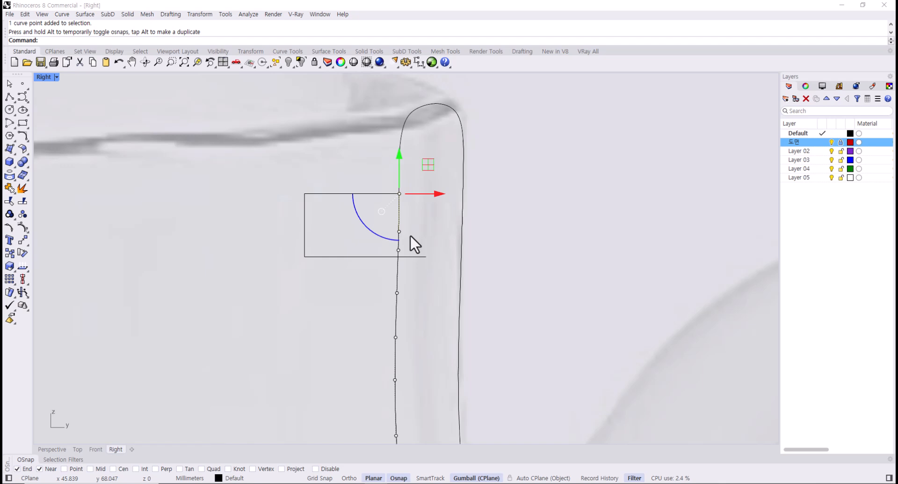
pyautogui.press('Delete')
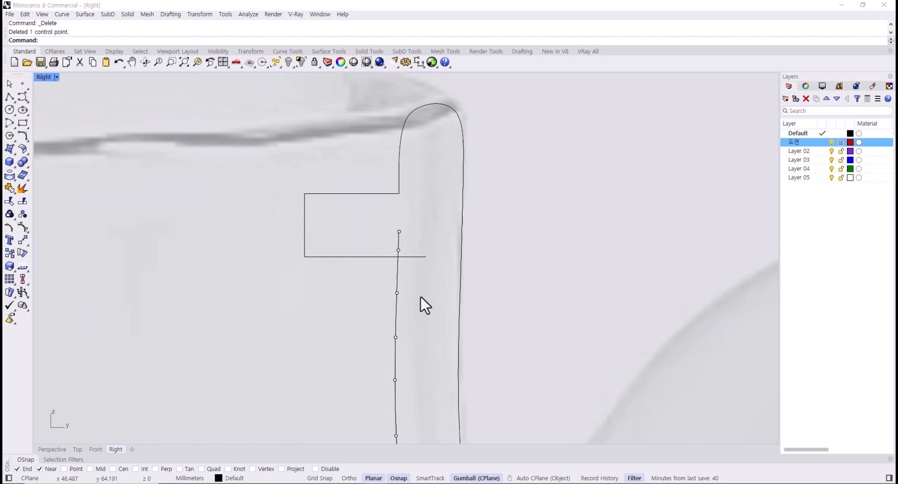
pyautogui.press('F11')
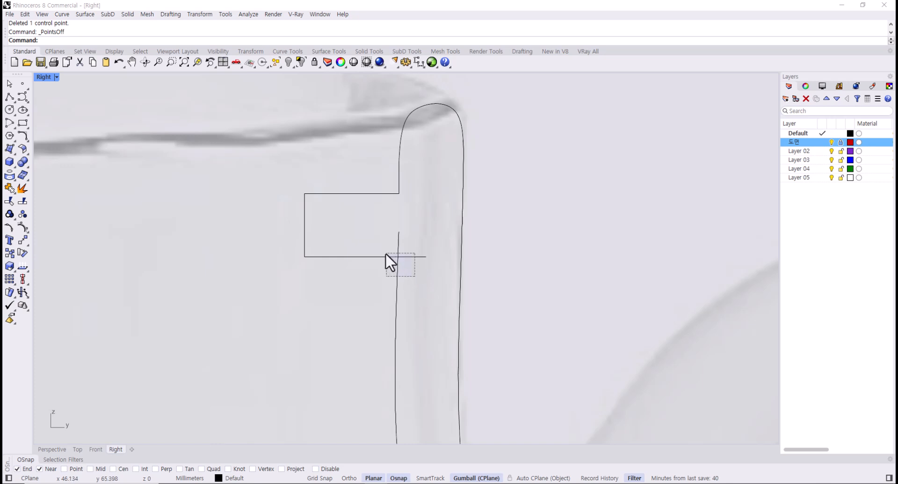
# Trim the inner wall curve's stub inside the ledge and the lower ledge line's overshoot against each other.
pyautogui.moveTo(386, 254); pyautogui.dragTo(366, 253)
pyautogui.click(406, 269)
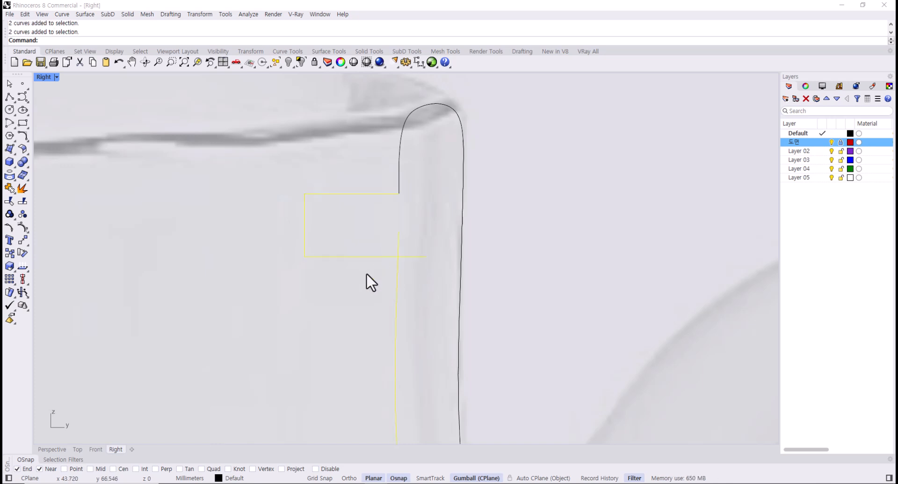
pyautogui.click(10, 201)
pyautogui.click(397, 242)
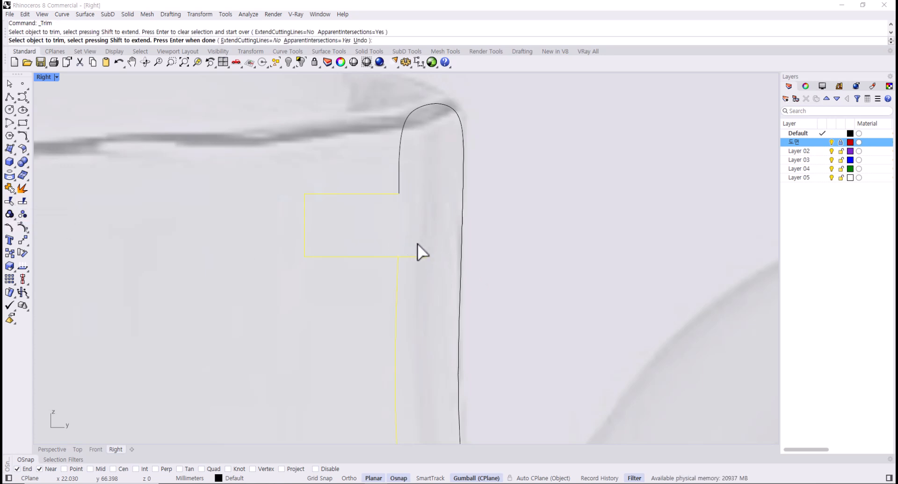
pyautogui.click(415, 257)
pyautogui.press('Escape')
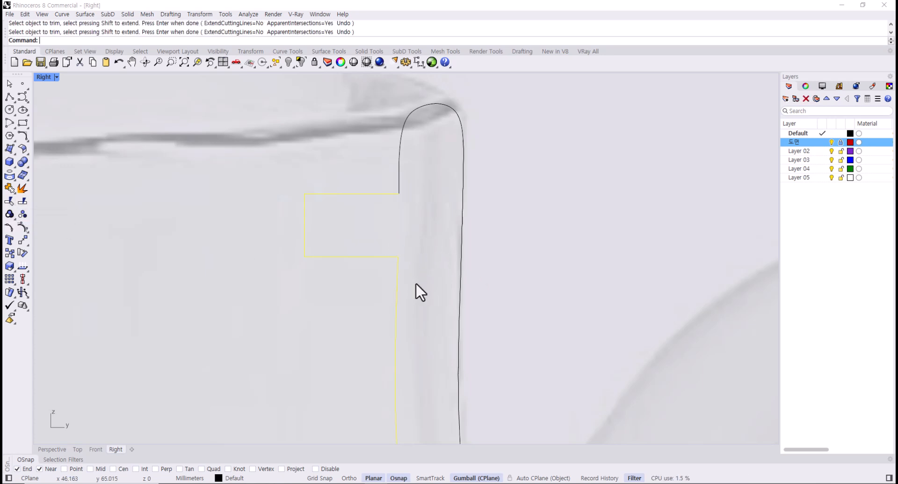
pyautogui.press('Escape')
# Join the ledge polyline with the inner wall curve.
pyautogui.moveTo(417, 279); pyautogui.dragTo(373, 253)
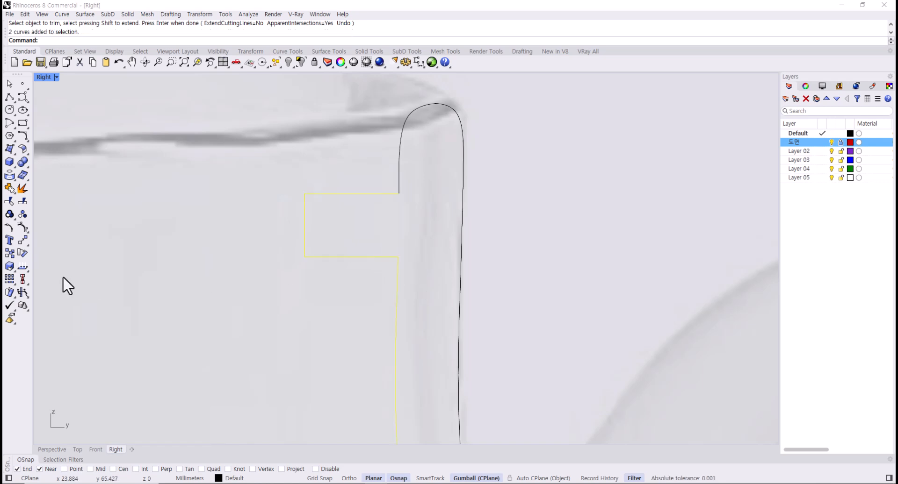
pyautogui.click(10, 189)
pyautogui.press('Escape')
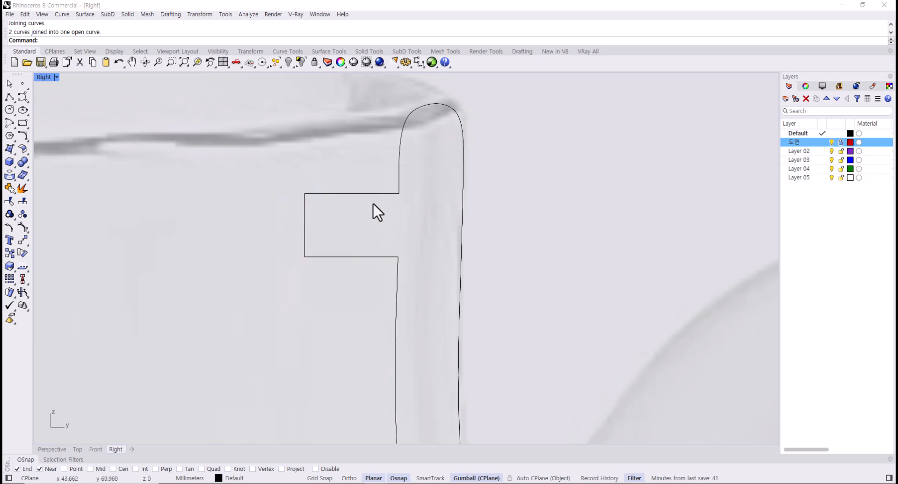
# Explode the joined ledge and inner wall curve and delete the ledge's upper horizontal segment.
pyautogui.click(368, 194)
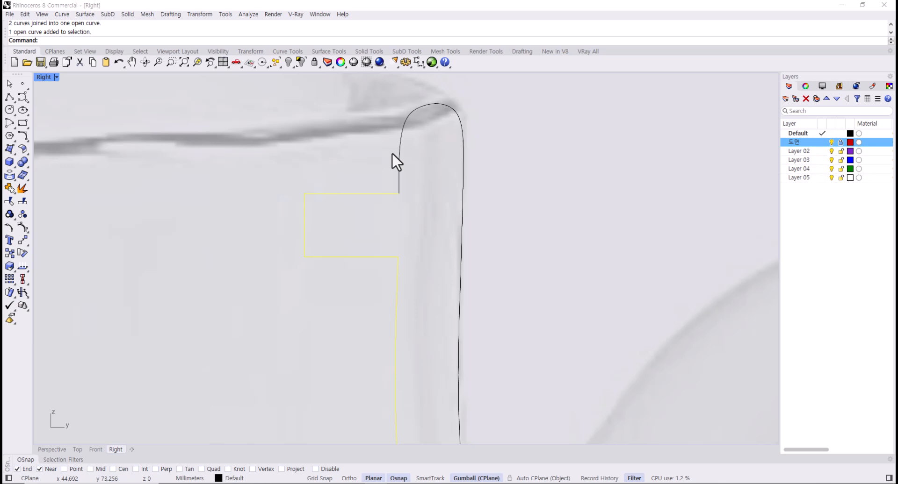
pyautogui.click(356, 216)
pyautogui.click(386, 194)
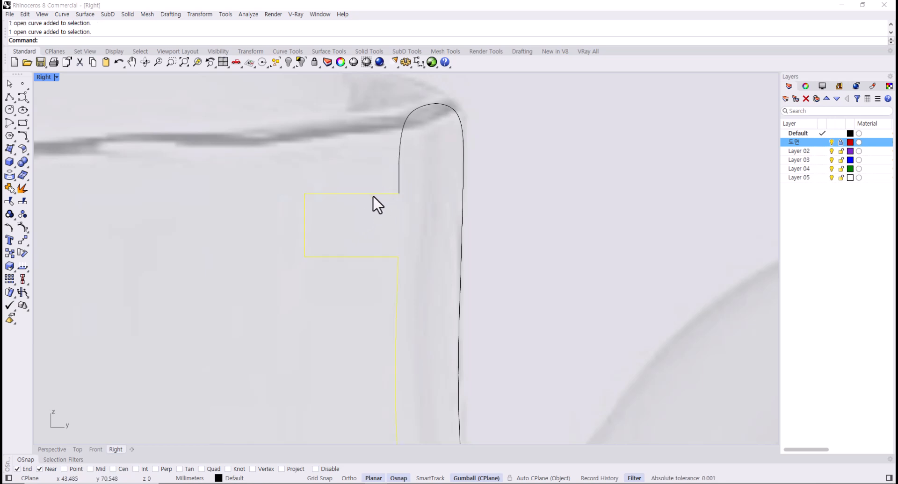
pyautogui.click(21, 187)
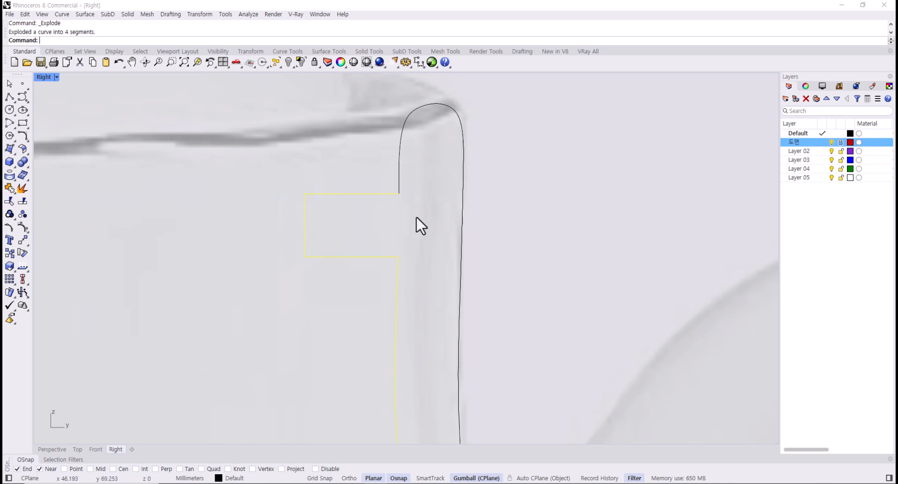
pyautogui.click(345, 194)
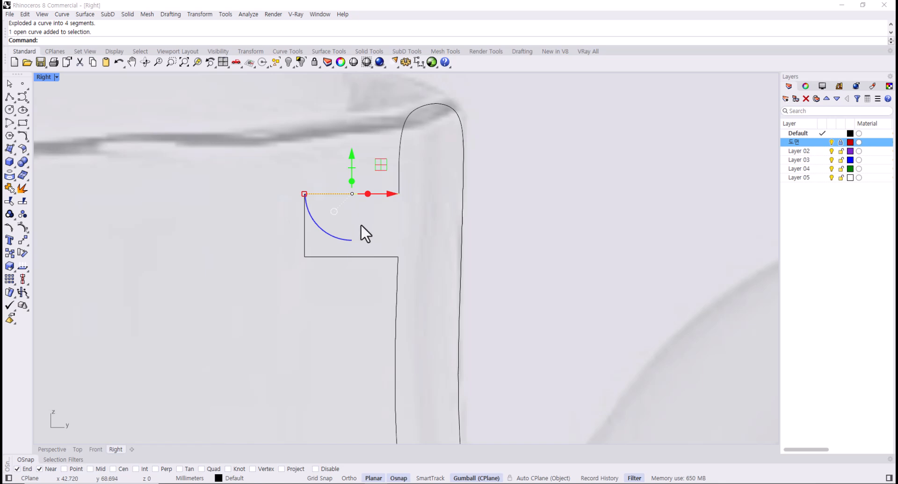
pyautogui.press('Delete')
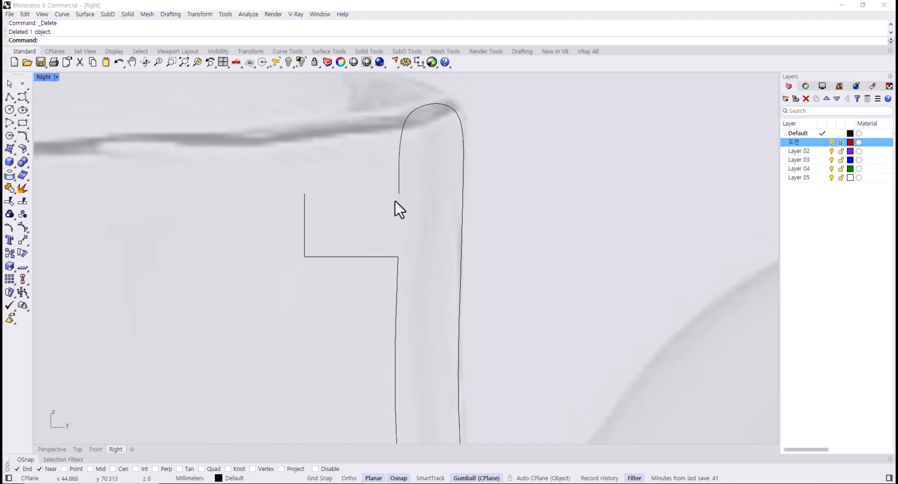
# Join the ledge's vertical and lower horizontal segments with the inner wall curve into one curve.
pyautogui.moveTo(409, 222); pyautogui.dragTo(281, 287)
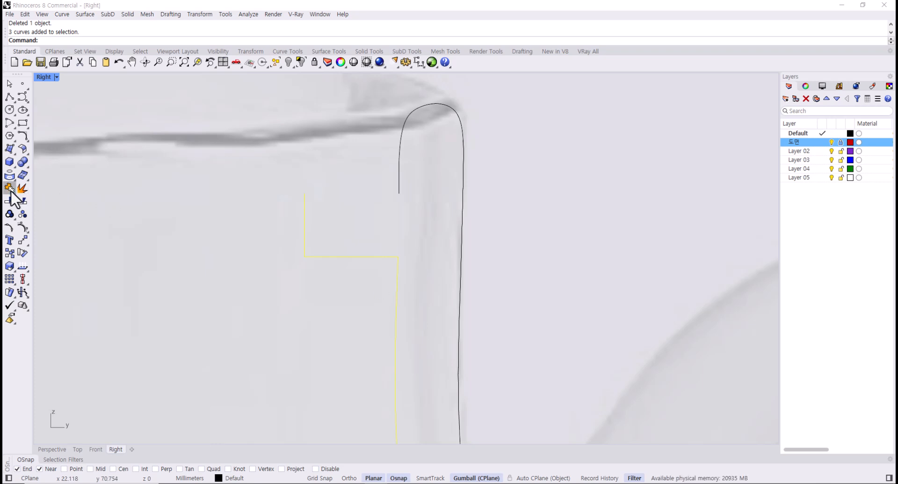
pyautogui.scroll(-10, 302, 300)
pyautogui.moveTo(334, 319); pyautogui.dragTo(369, 185, button='right')
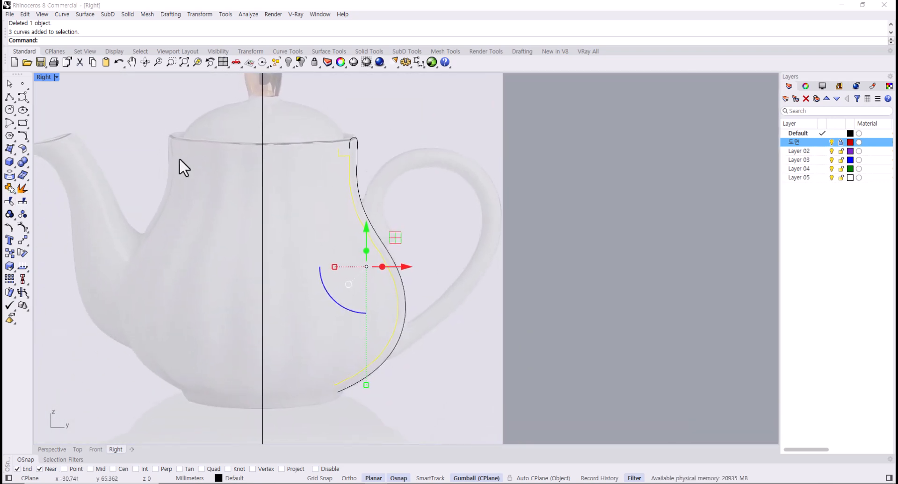
pyautogui.click(9, 189)
pyautogui.click(481, 406)
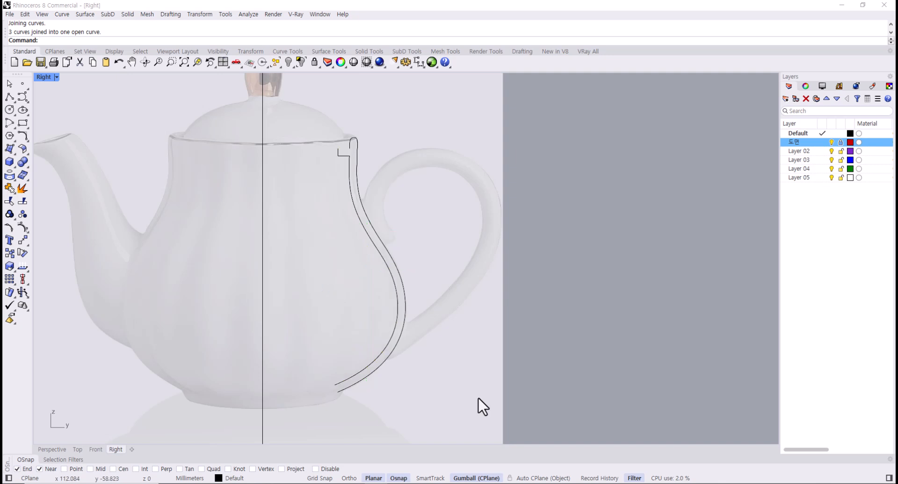
pyautogui.click(397, 277)
pyautogui.press('Escape')
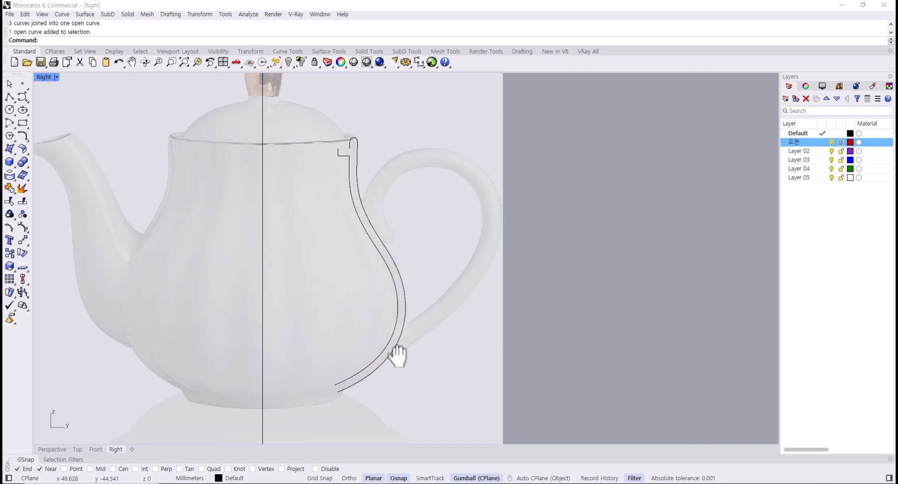
# Draw a horizontal line about 37 mm long from the inner wall curve's lower end to the teapot's vertical axis.
pyautogui.scroll(6, 390, 353)
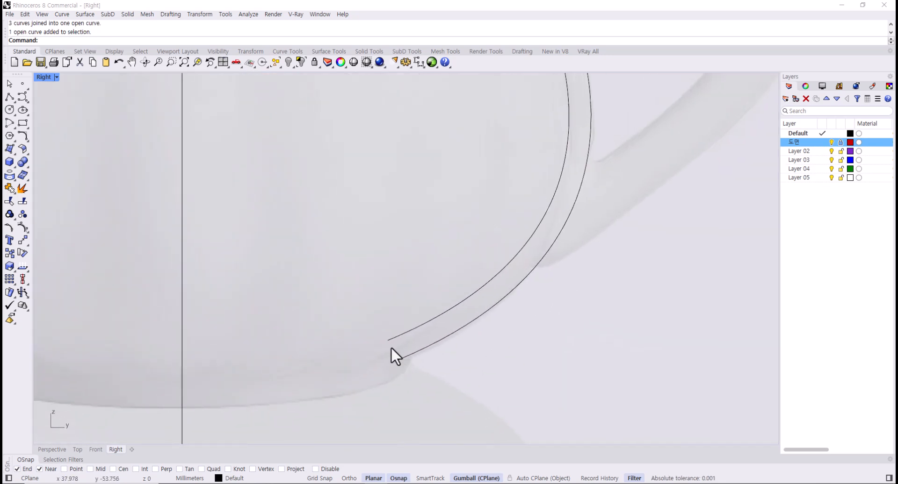
pyautogui.click(10, 98)
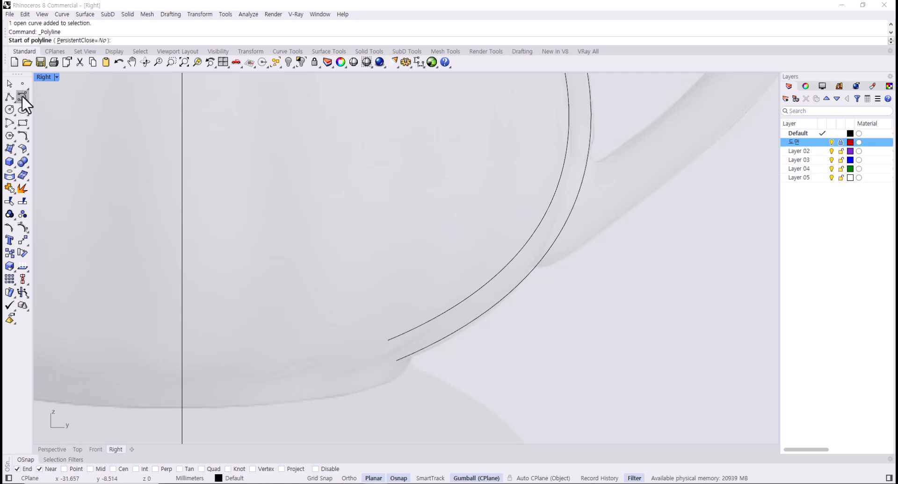
pyautogui.click(385, 346)
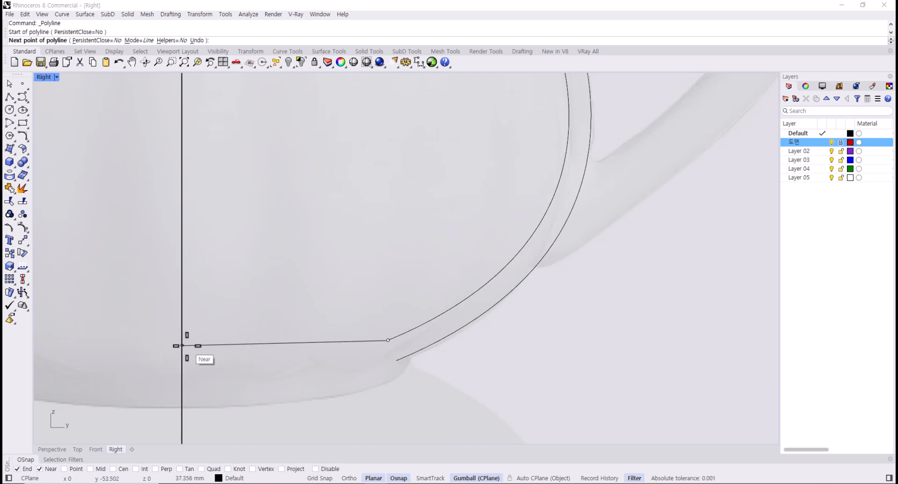
pyautogui.click(39, 469)
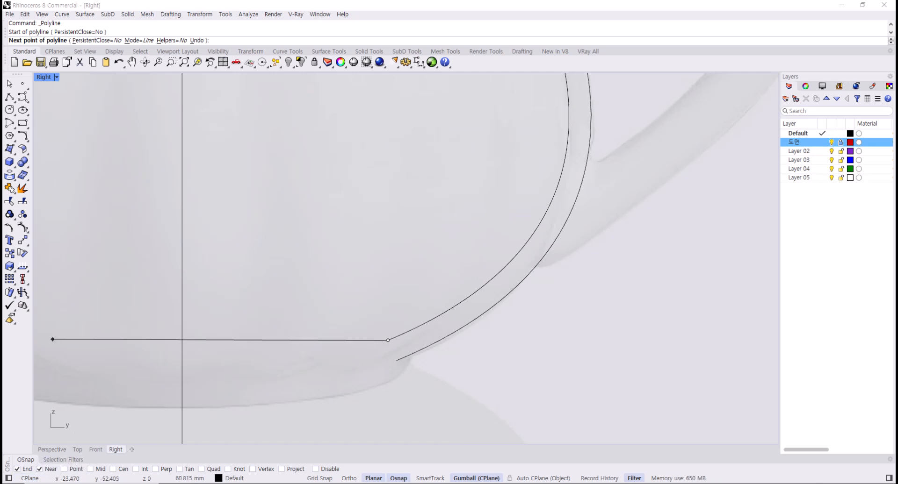
pyautogui.click(182, 340)
pyautogui.press('Return')
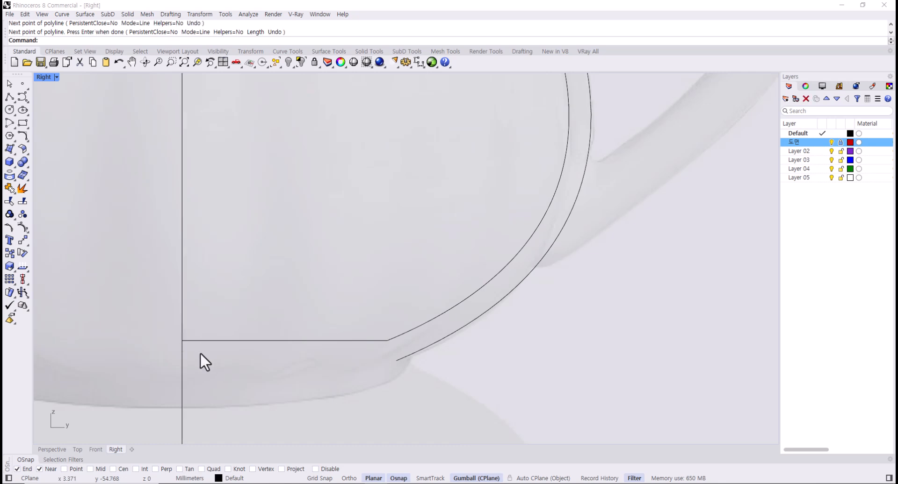
# Try a 5 mm fillet between the horizontal floor line and the lower end of the inner wall curve.
pyautogui.click(369, 341)
pyautogui.click(399, 337)
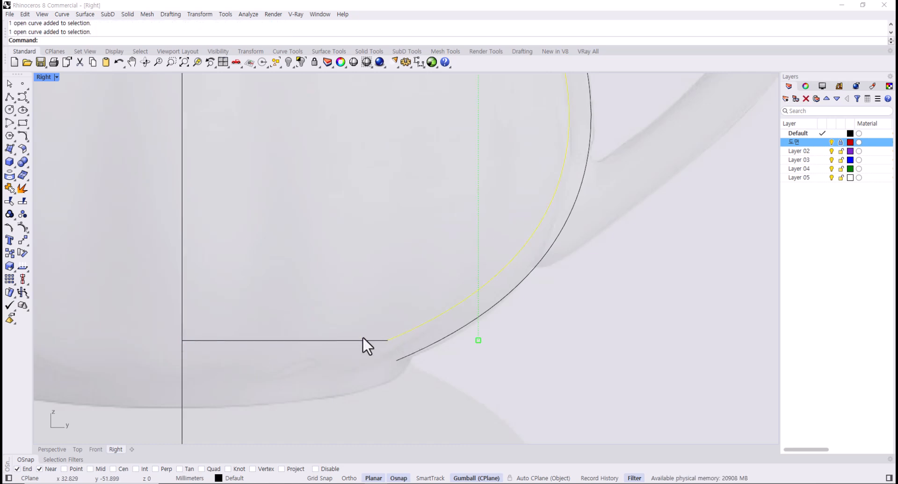
pyautogui.click(383, 280)
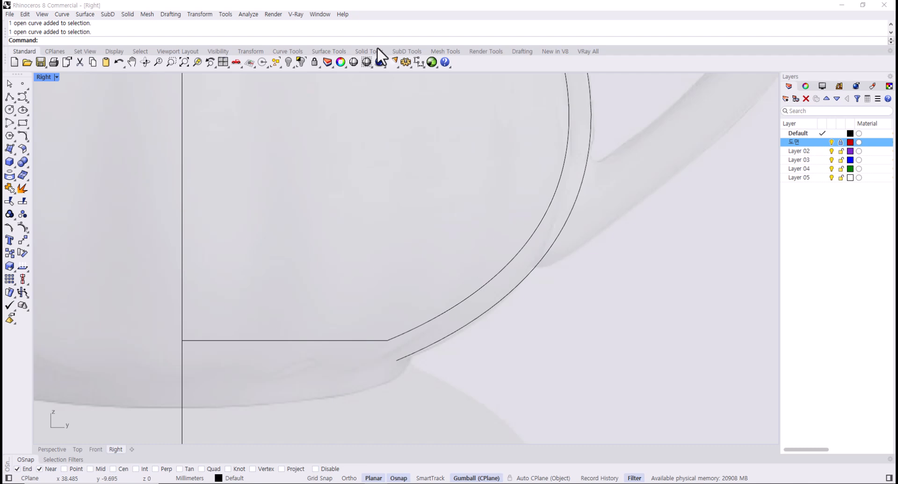
pyautogui.click(289, 51)
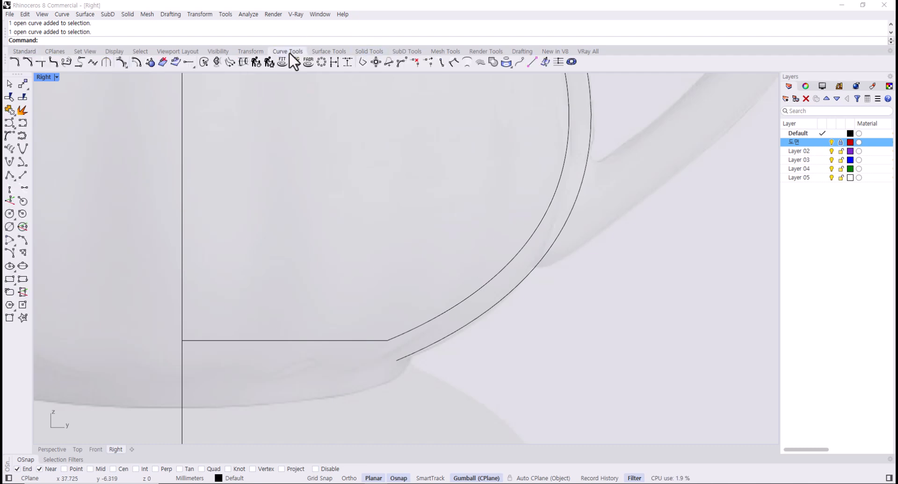
pyautogui.click(15, 62)
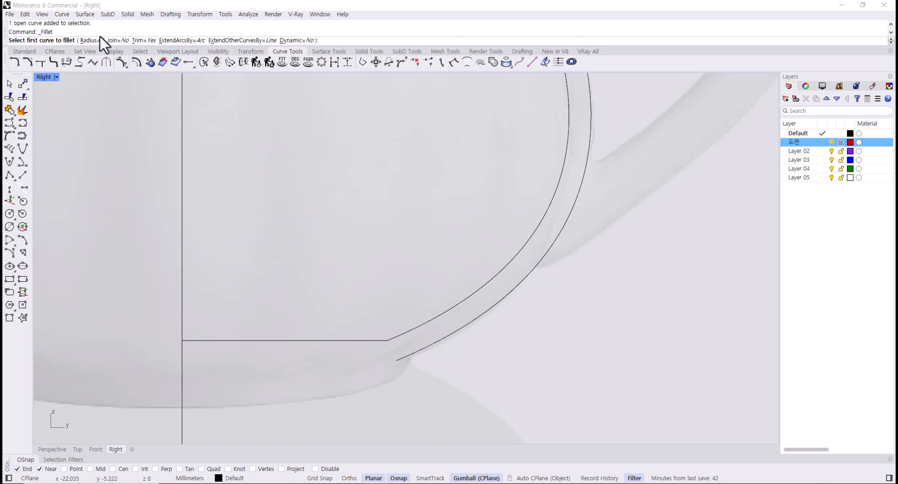
pyautogui.click(359, 341)
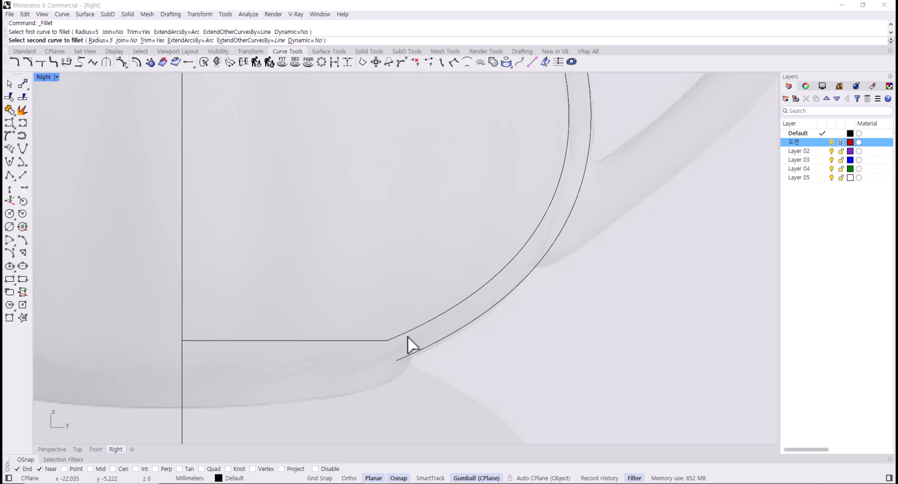
pyautogui.click(405, 333)
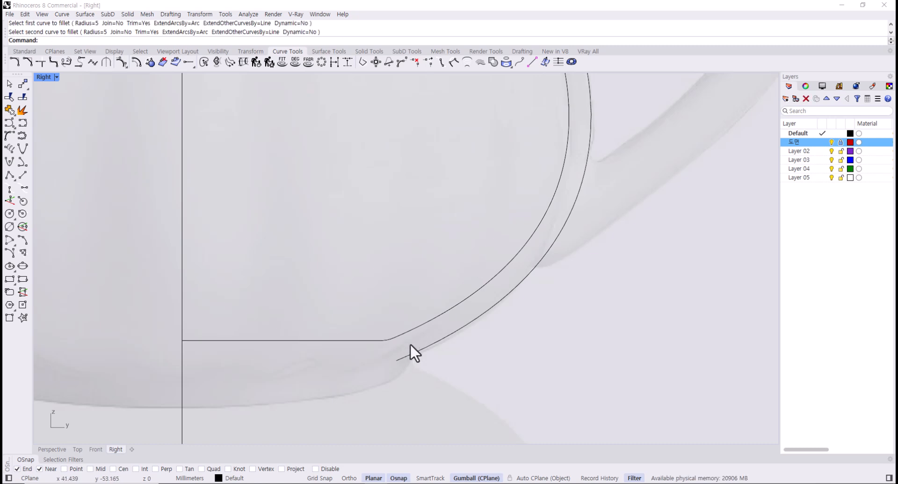
pyautogui.hotkey('ctrl', 'z')
# Fillet the corner between the horizontal floor line and the inner wall curve with a 10 mm radius.
pyautogui.press('Return')
pyautogui.click(87, 40)
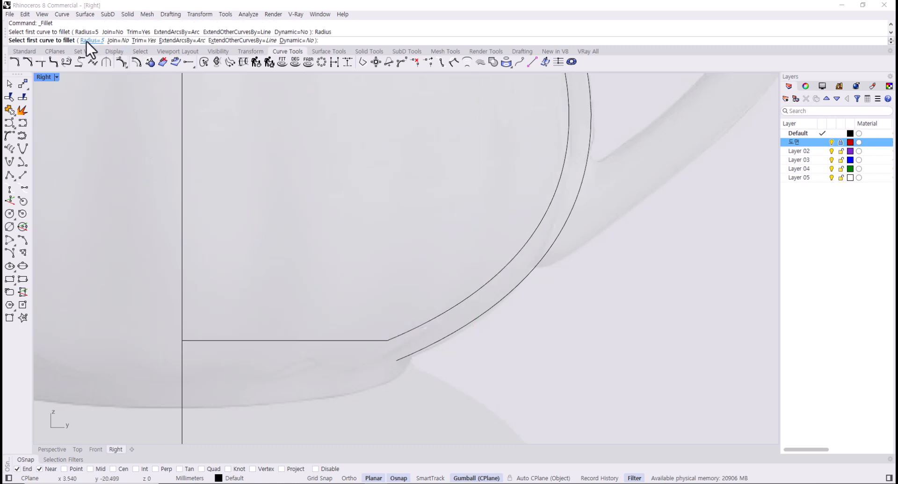
pyautogui.write('10')
pyautogui.press('Return')
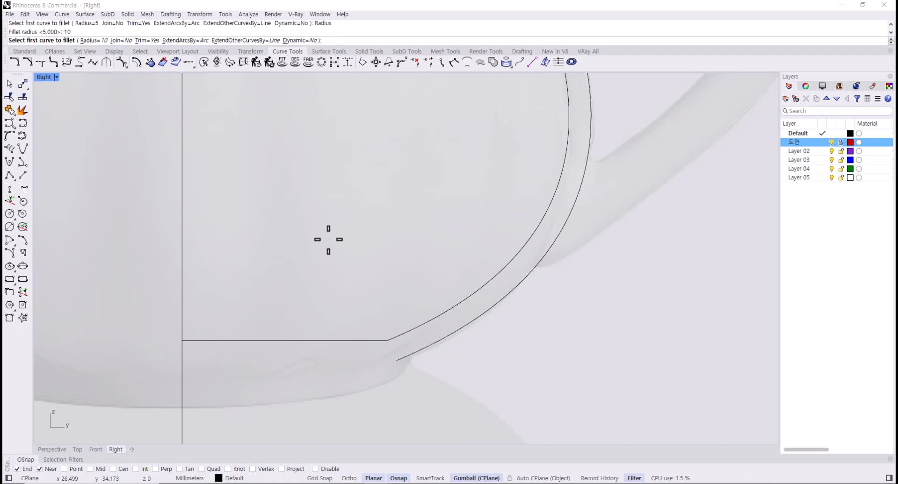
pyautogui.click(380, 342)
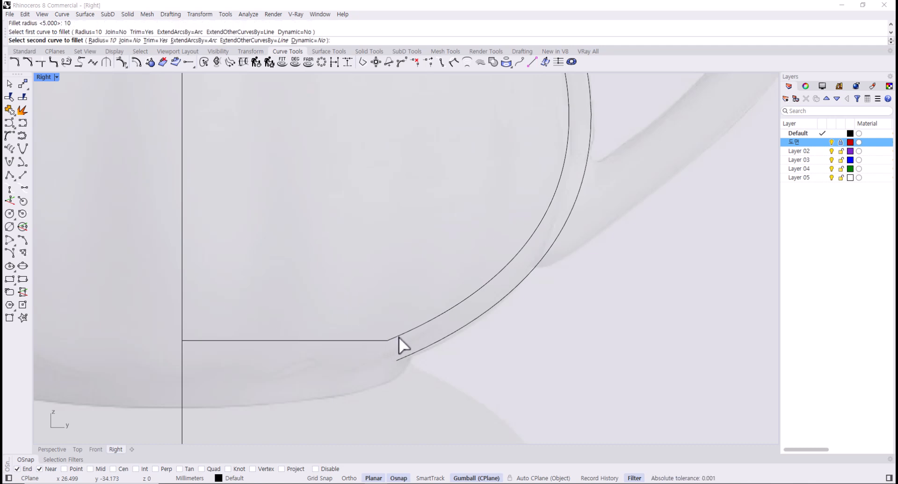
pyautogui.click(398, 337)
pyautogui.press('Return')
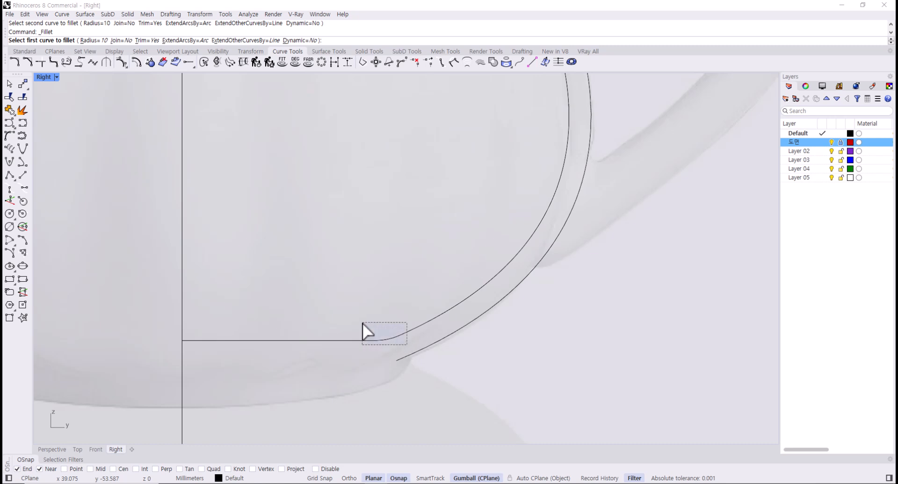
pyautogui.moveTo(363, 324); pyautogui.dragTo(334, 314)
pyautogui.press('Escape')
# Join the floor line, the fillet arc and the inner wall curve into one open curve.
pyautogui.click(151, 233)
pyautogui.click(375, 341)
pyautogui.click(11, 136)
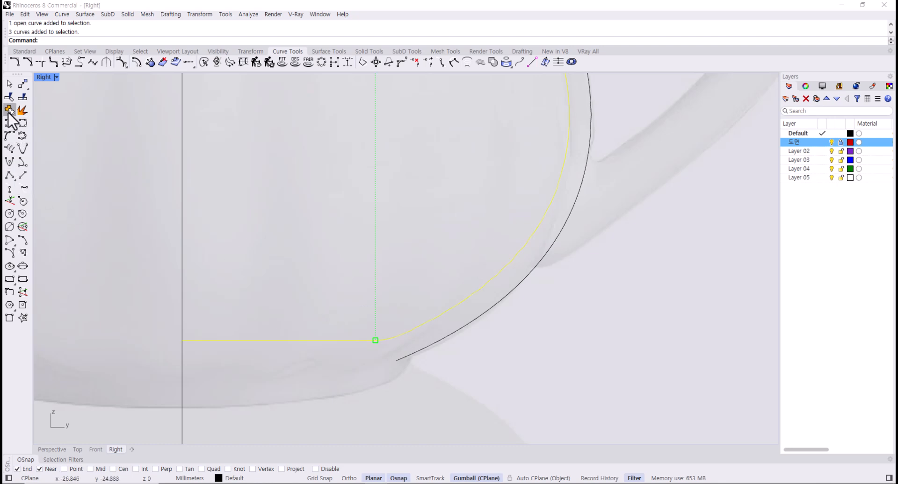
pyautogui.scroll(-8, 381, 281)
pyautogui.moveTo(394, 324); pyautogui.dragTo(394, 350, button='right')
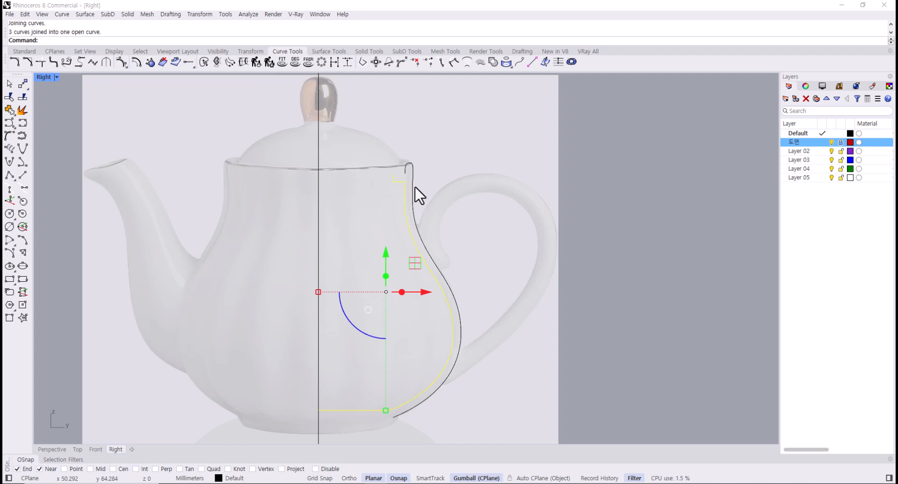
pyautogui.press('Escape')
# Mirror a copy of the outer wall curve across the teapot's vertical axis.
pyautogui.scroll(5, 386, 219)
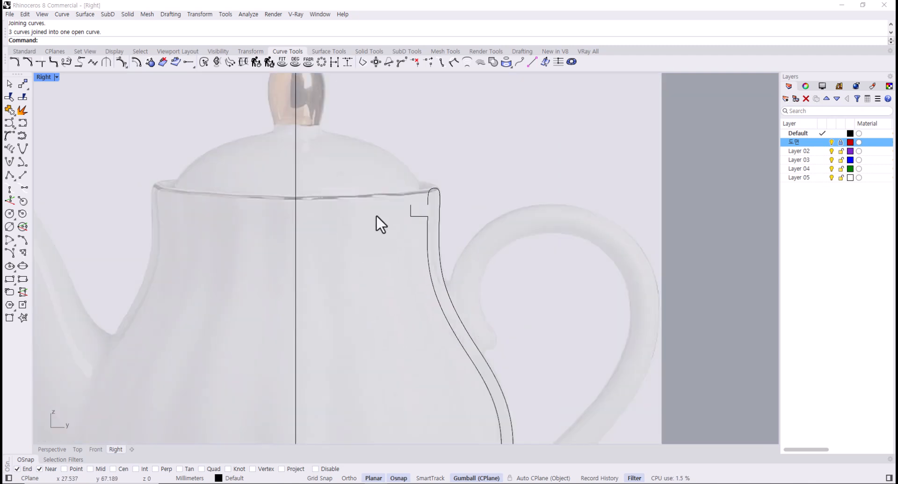
pyautogui.scroll(2, 322, 230)
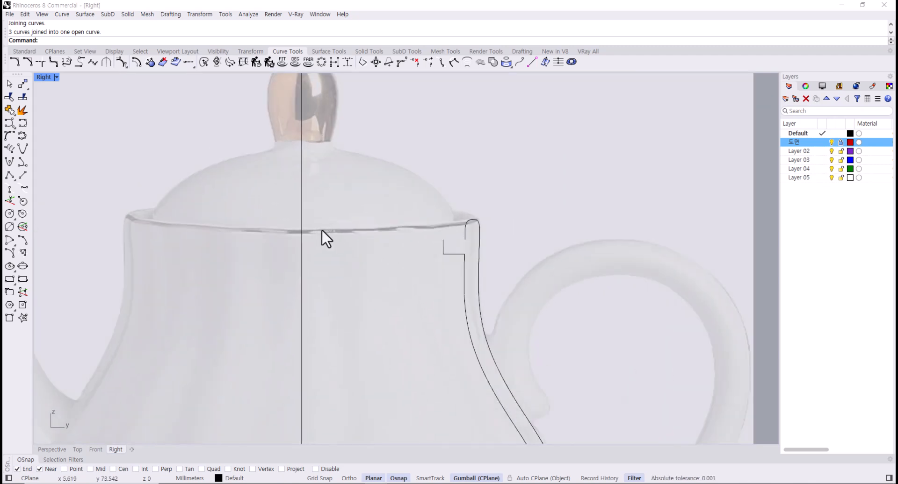
pyautogui.click(479, 240)
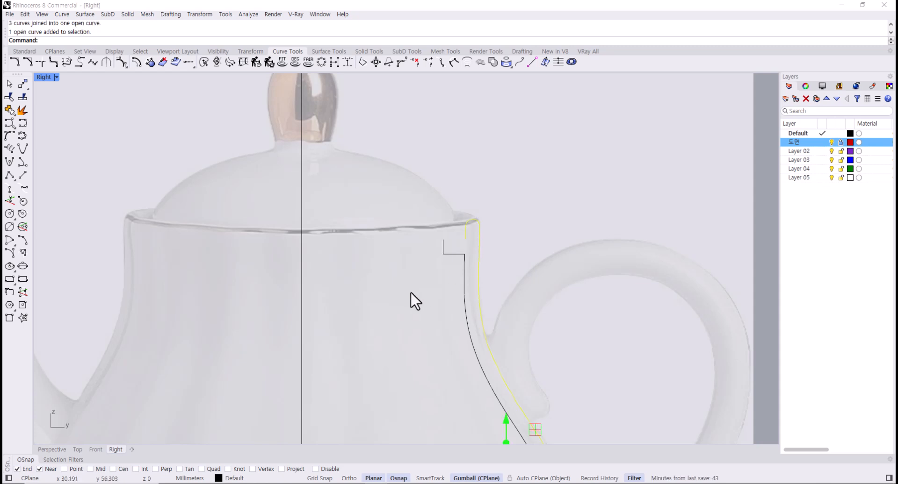
pyautogui.scroll(-3, 411, 301)
pyautogui.moveTo(411, 300); pyautogui.dragTo(453, 213, button='right')
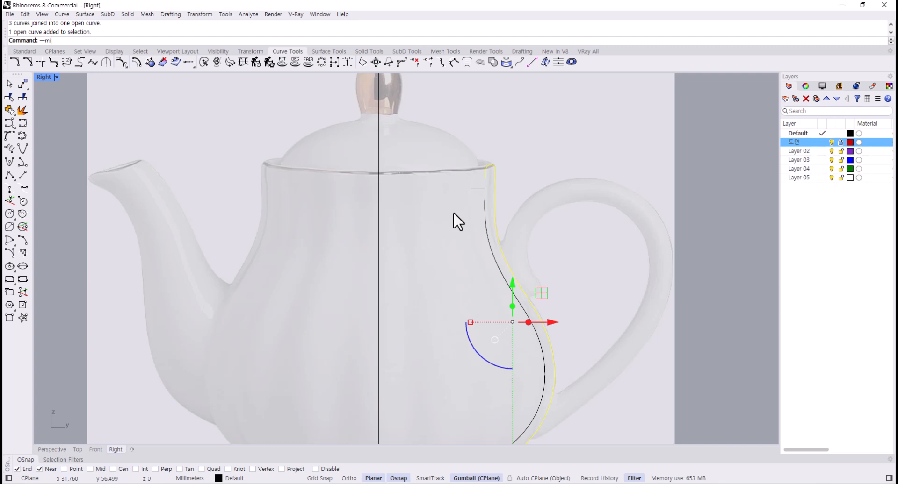
pyautogui.write('mirror')
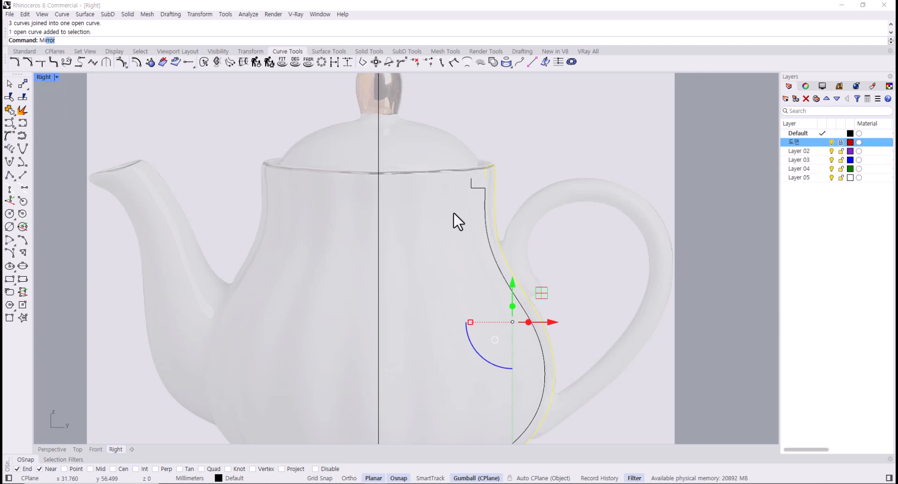
pyautogui.press('Return')
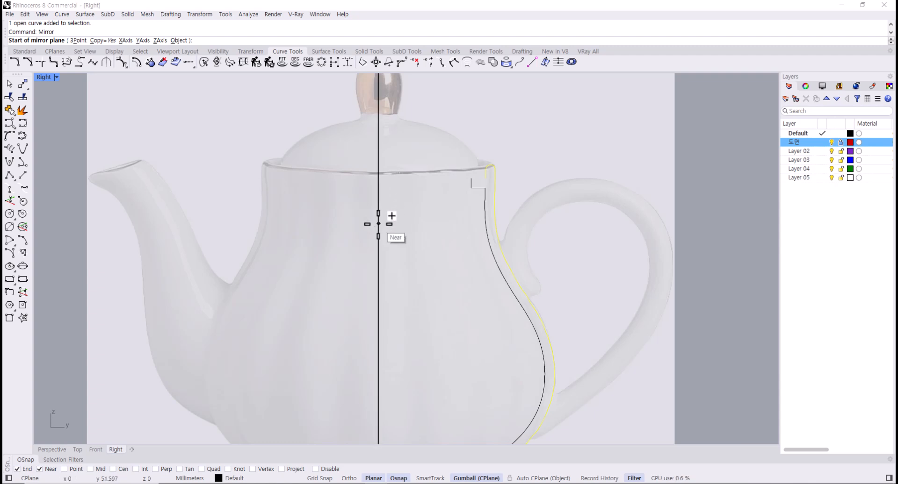
pyautogui.click(378, 223)
pyautogui.click(379, 277)
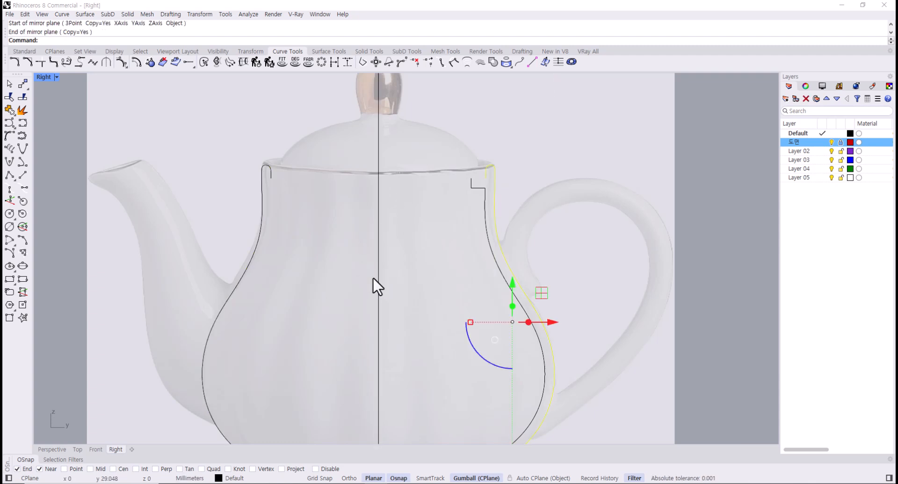
# Draw a circle vertical to the construction plane by diameter, spanning the inner rim ends of the original and mirrored outer wall curves.
pyautogui.scroll(-4, 301, 323)
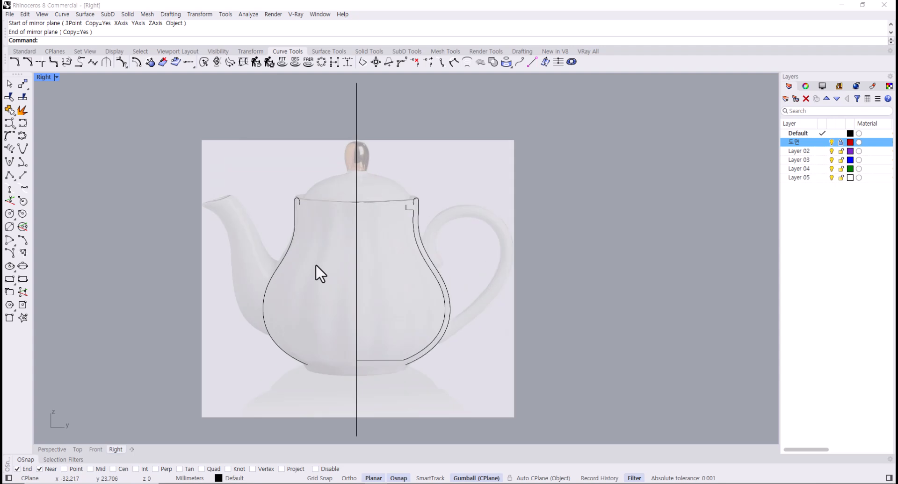
pyautogui.scroll(4, 296, 204)
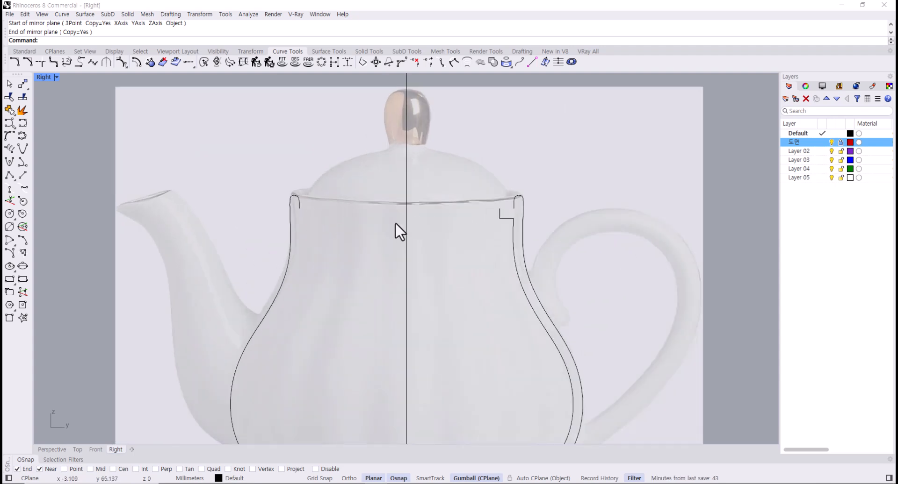
pyautogui.moveTo(395, 231); pyautogui.dragTo(374, 257, button='right')
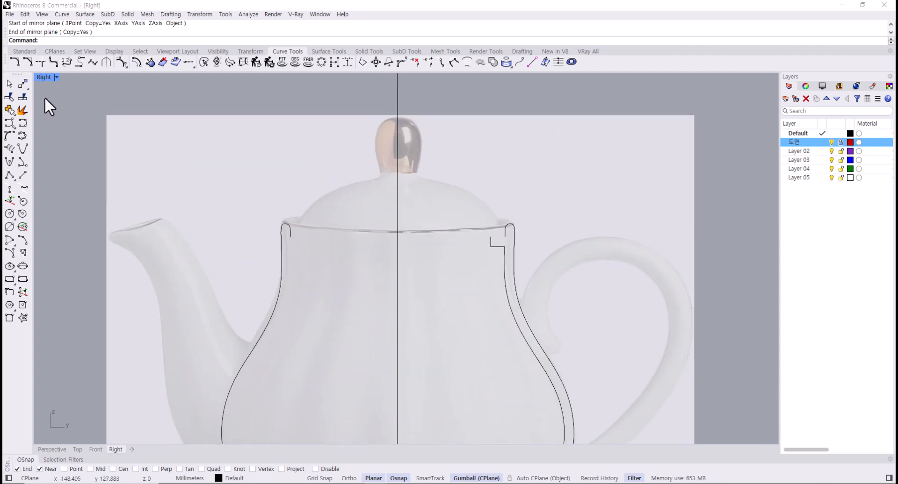
pyautogui.click(24, 50)
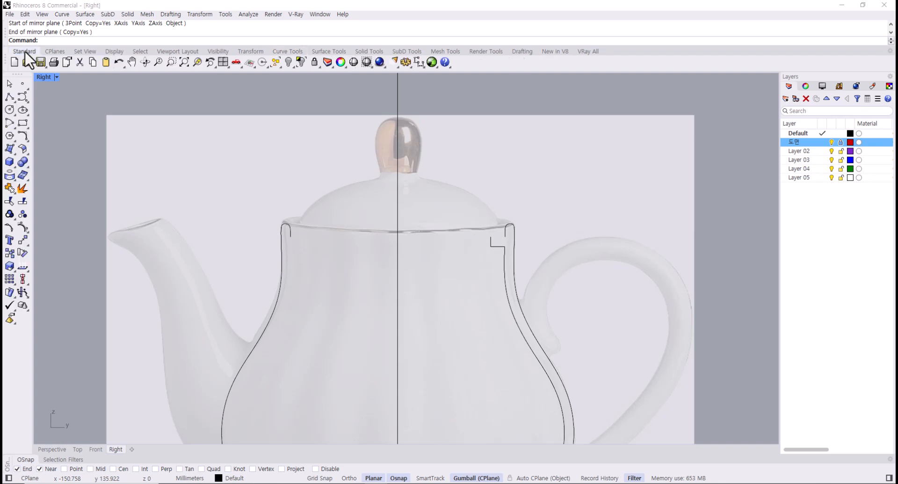
pyautogui.click(13, 113)
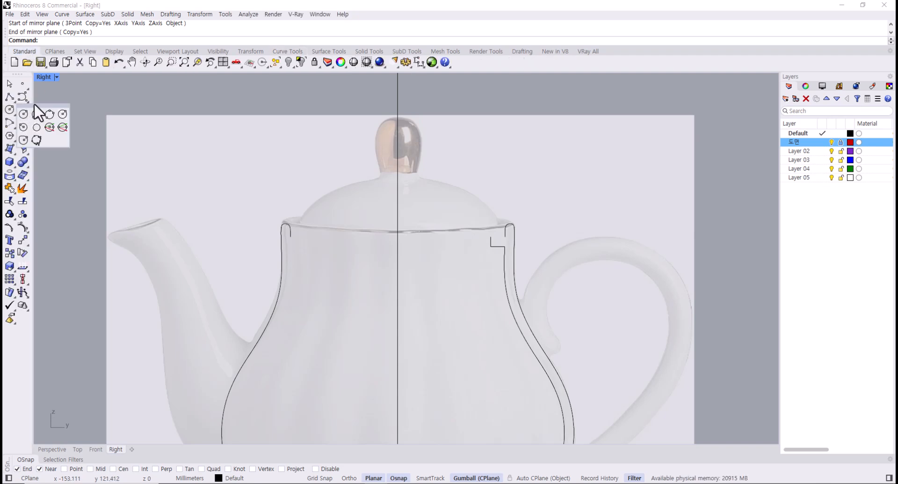
pyautogui.moveTo(26, 106); pyautogui.dragTo(135, 140)
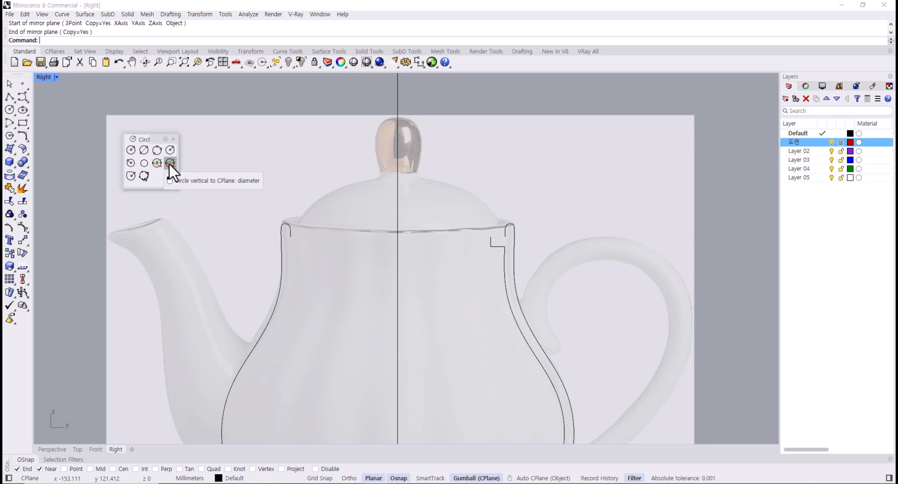
pyautogui.click(169, 162)
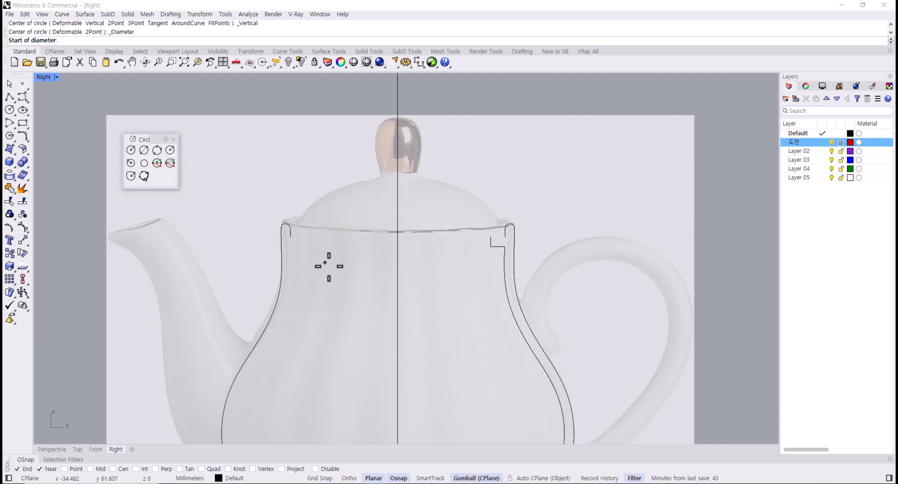
pyautogui.click(292, 238)
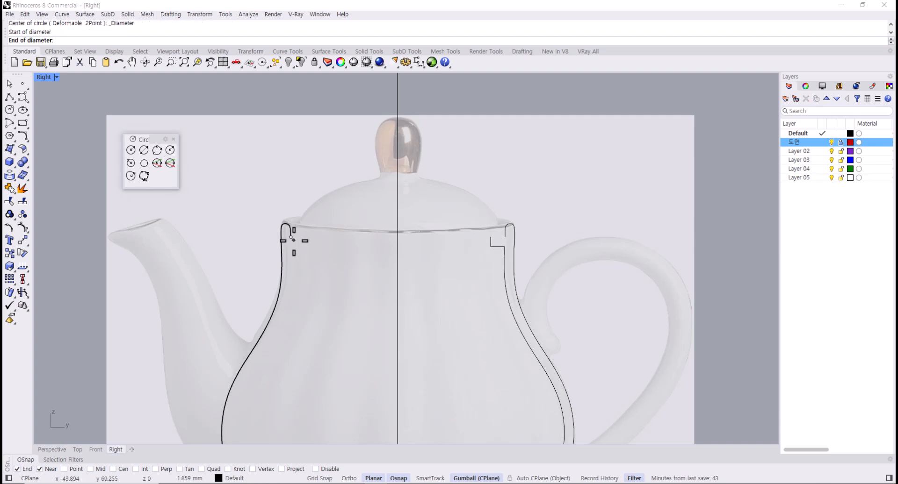
pyautogui.click(504, 236)
# Inspect the rim circle and its control points in the Top view of the four-viewport layout.
pyautogui.click(469, 236)
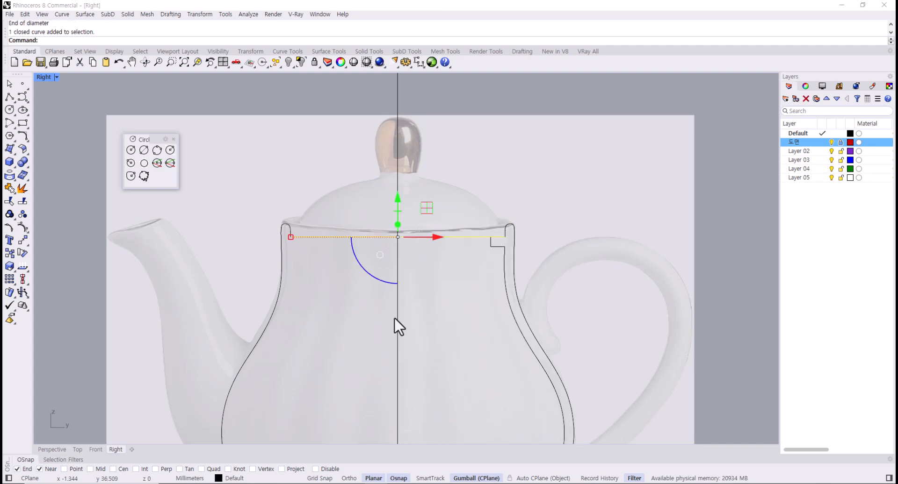
pyautogui.doubleClick(42, 77)
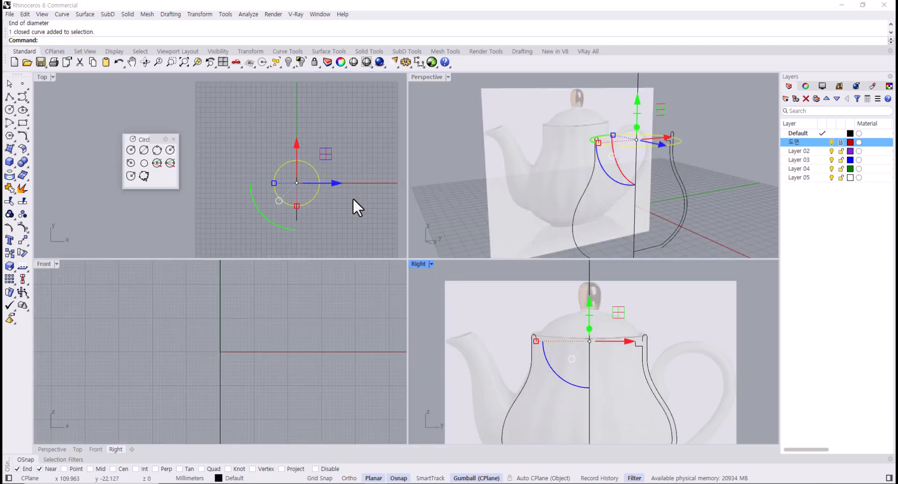
pyautogui.moveTo(560, 162); pyautogui.dragTo(536, 136, button='right')
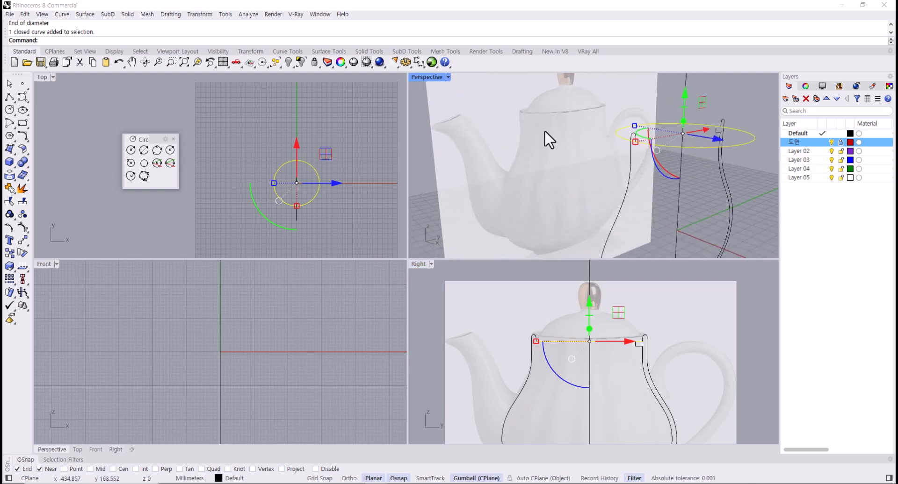
pyautogui.scroll(5, 316, 199)
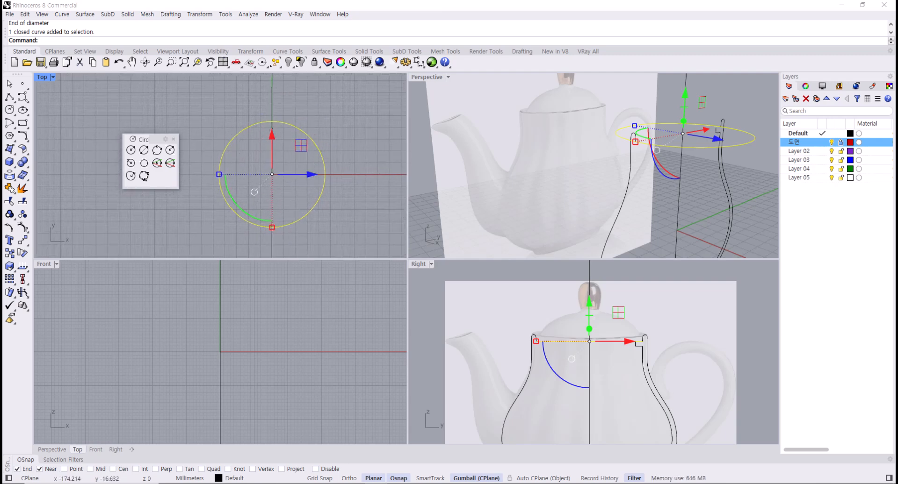
pyautogui.click(173, 140)
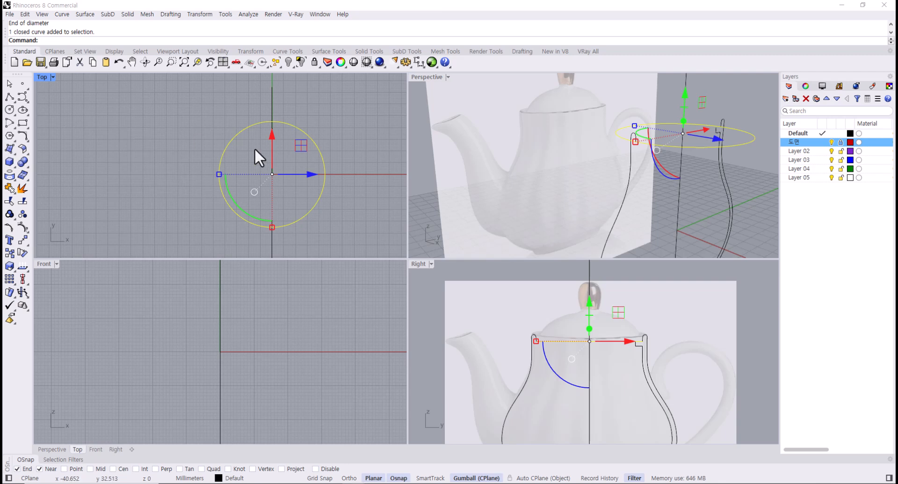
pyautogui.moveTo(321, 169)
pyautogui.mouseDown(button='right')
pyautogui.moveTo(313, 163)
pyautogui.moveTo(326, 159)
pyautogui.mouseUp(button='right')
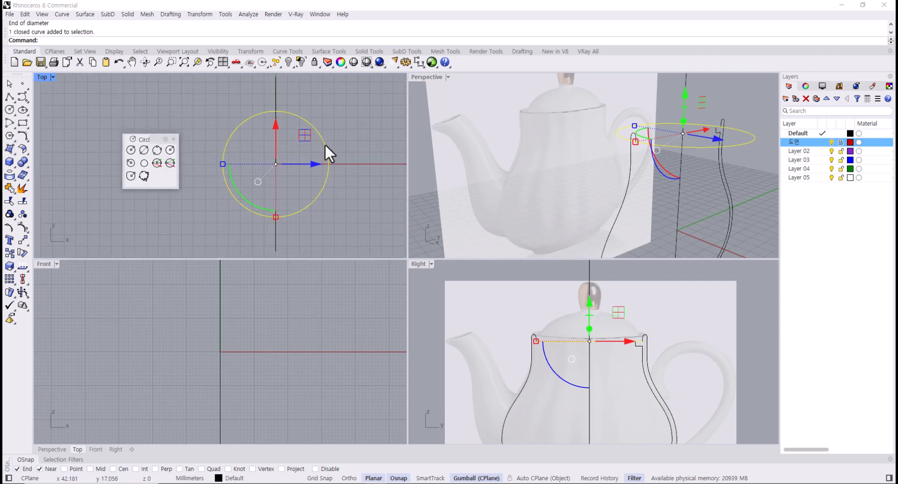
pyautogui.press('F10')
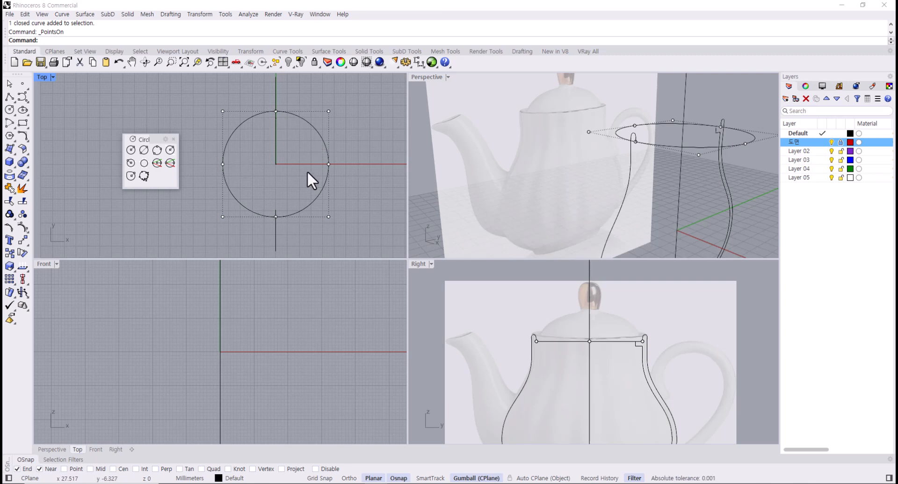
pyautogui.press('F11')
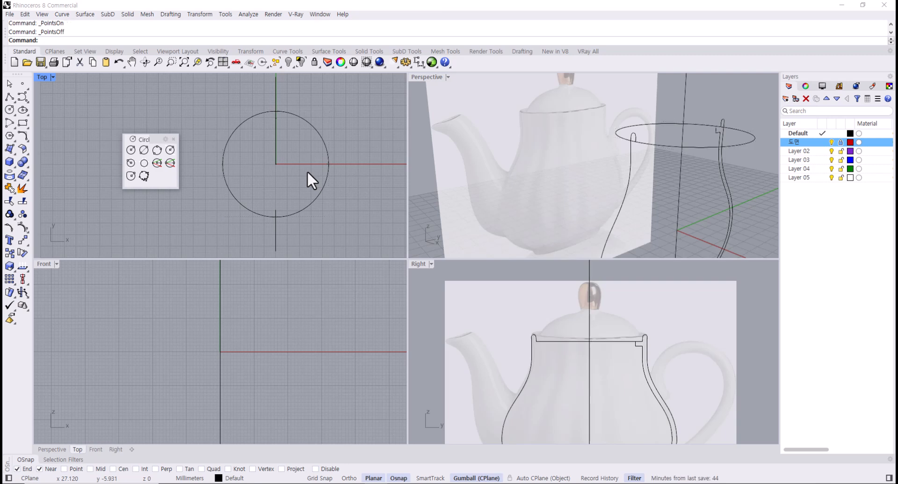
# Rebuild the rim circle with a point count of 28 at degree 3 and show its control points.
pyautogui.click(318, 128)
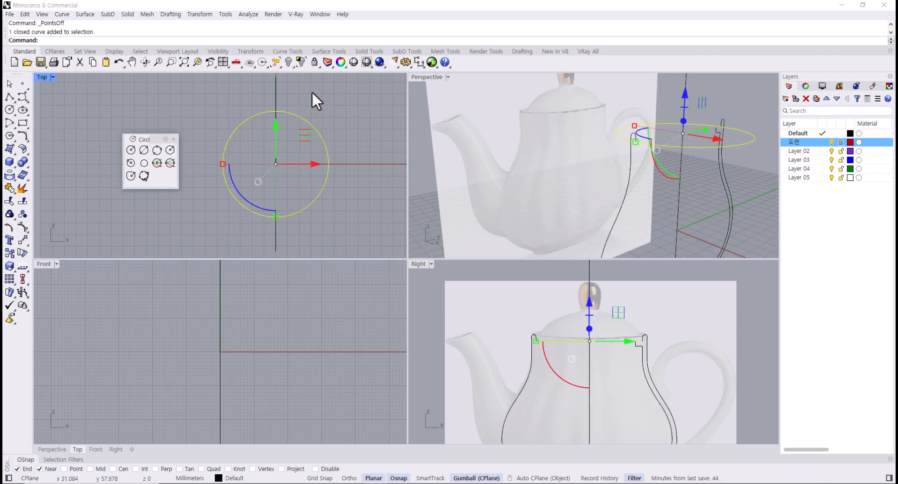
pyautogui.click(293, 52)
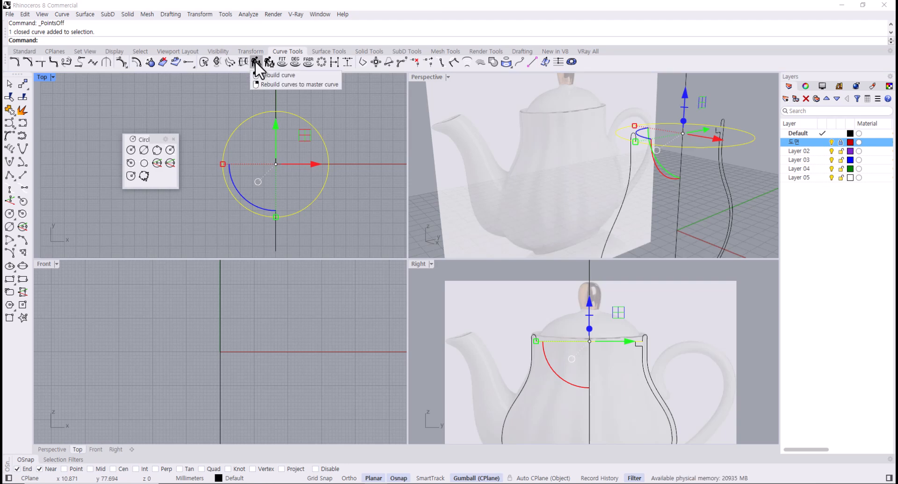
pyautogui.click(255, 61)
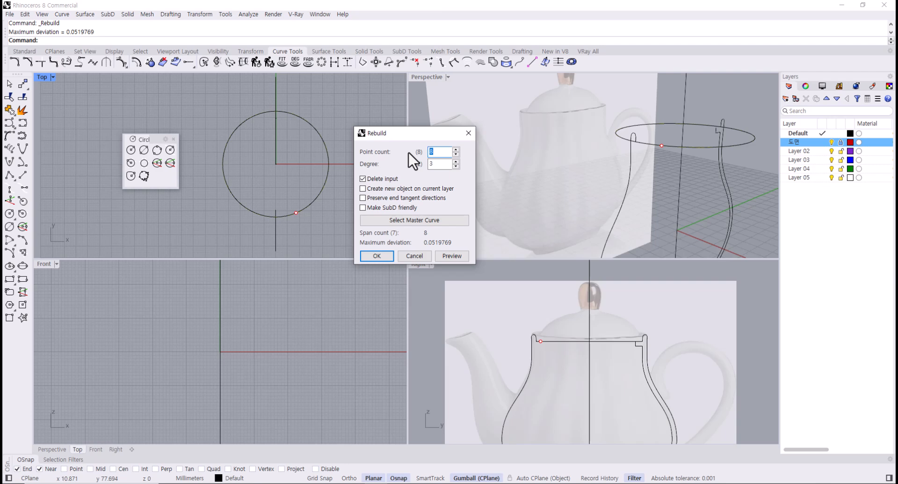
pyautogui.write('28')
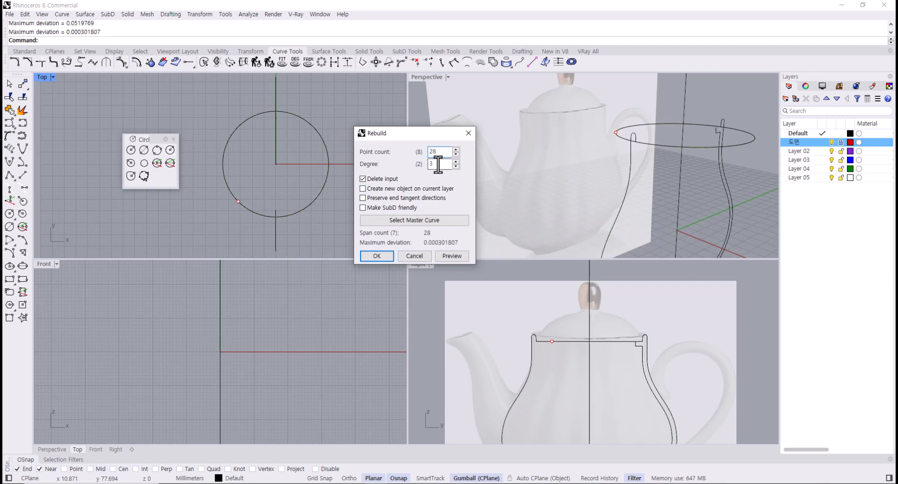
pyautogui.click(377, 256)
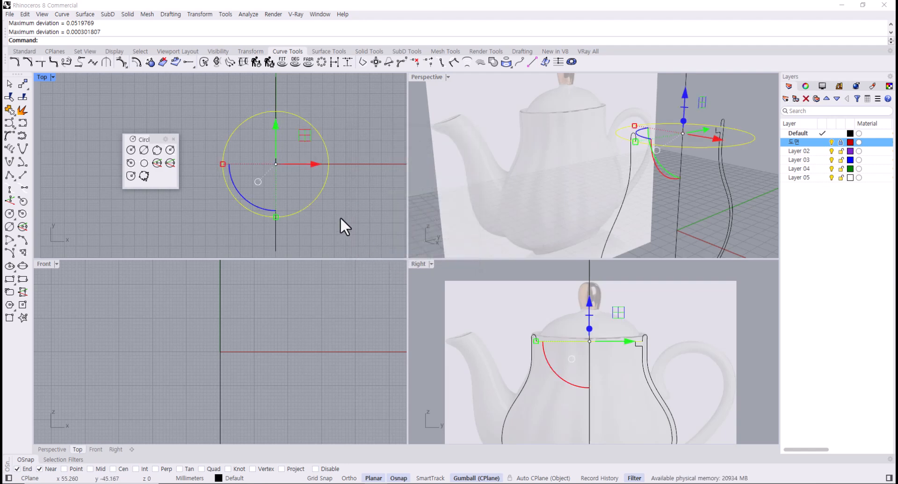
pyautogui.press('F10')
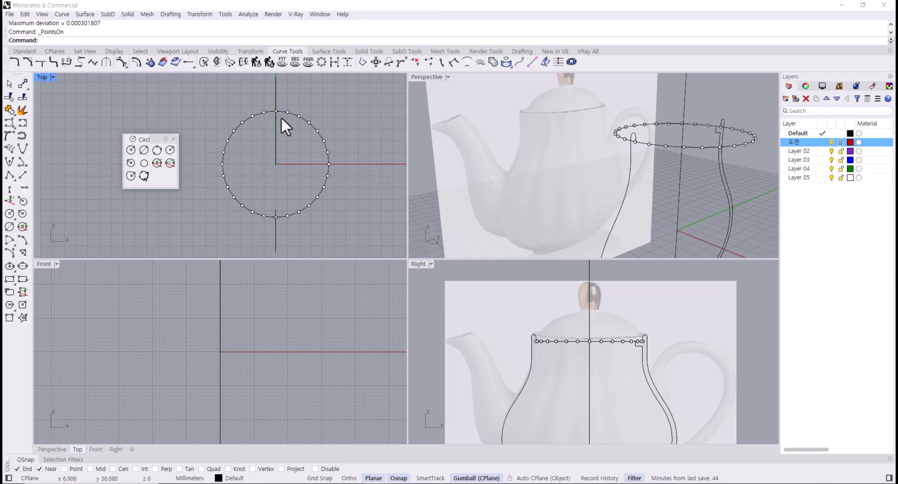
# Examine the rebuilt circle's control points around the wall profile's rim end in the Top and Perspective views.
pyautogui.scroll(5, 271, 105)
pyautogui.moveTo(285, 121); pyautogui.dragTo(286, 121)
pyautogui.moveTo(680, 175); pyautogui.dragTo(728, 135, button='right')
pyautogui.scroll(5, 722, 128)
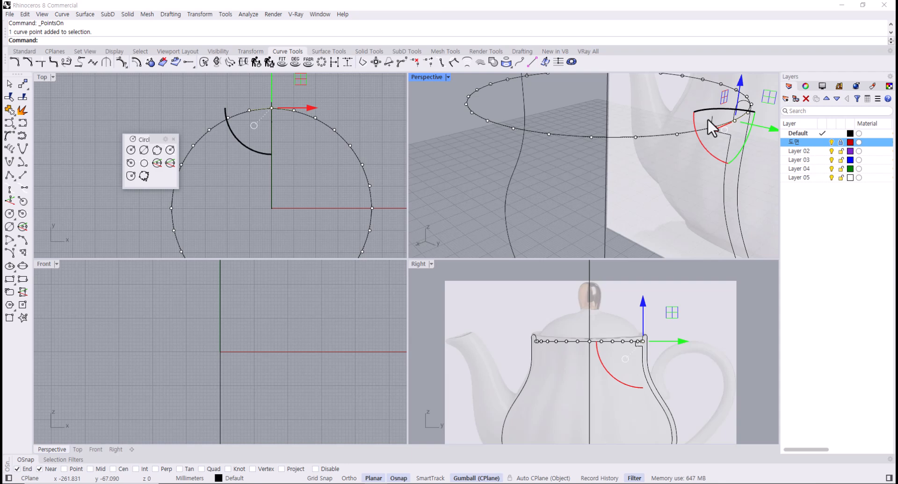
pyautogui.click(273, 127)
pyautogui.moveTo(240, 103); pyautogui.dragTo(261, 121)
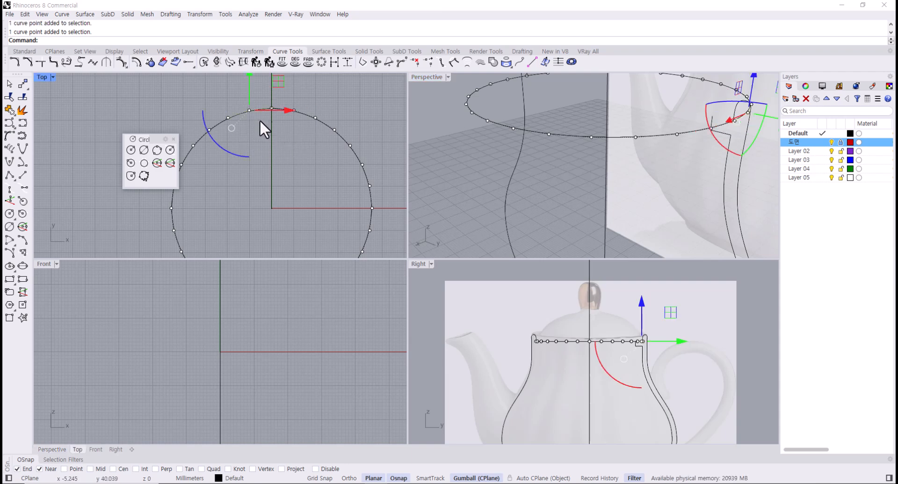
# In the maximized Top view, select the points on both sides of the circle's uppermost point and every second point down its upper-left arc.
pyautogui.doubleClick(39, 78)
pyautogui.moveTo(608, 242); pyautogui.dragTo(523, 275, button='right')
pyautogui.click(467, 218)
pyautogui.moveTo(398, 202); pyautogui.dragTo(400, 202)
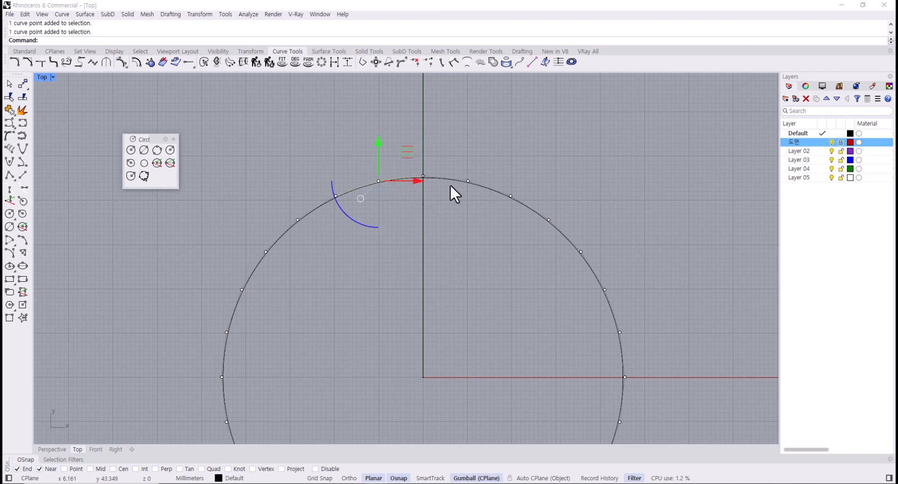
pyautogui.keyDown('shift'); pyautogui.moveTo(474, 188); pyautogui.dragTo(479, 216); pyautogui.keyUp('shift')
pyautogui.keyDown('shift'); pyautogui.moveTo(279, 208); pyautogui.dragTo(319, 232); pyautogui.keyUp('shift')
pyautogui.keyDown('shift'); pyautogui.moveTo(220, 276); pyautogui.dragTo(280, 318); pyautogui.keyUp('shift')
pyautogui.moveTo(311, 322); pyautogui.dragTo(318, 216, button='right')
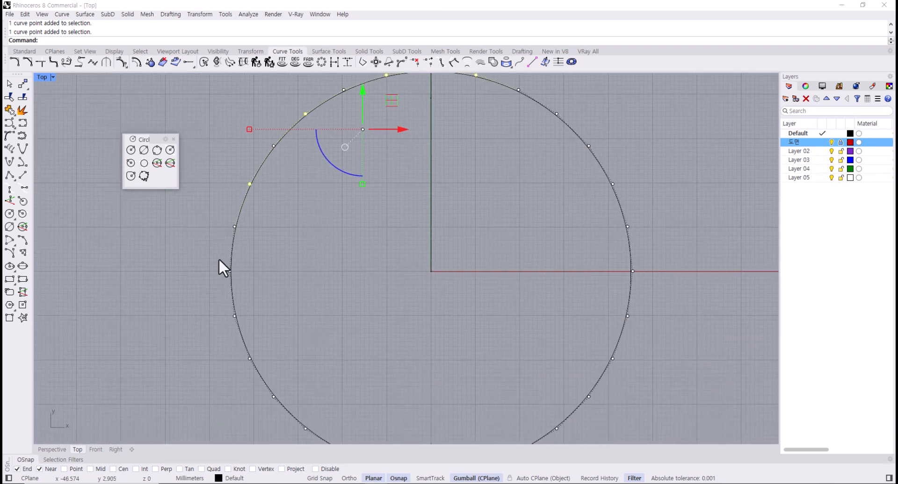
# Extend the selection to every second control point around the rest of the circle, leaving its uppermost and lowest points out.
pyautogui.keyDown('shift'); pyautogui.moveTo(255, 296); pyautogui.dragTo(255, 296); pyautogui.keyUp('shift')
pyautogui.moveTo(281, 289); pyautogui.dragTo(292, 220, button='right')
pyautogui.keyDown('shift'); pyautogui.moveTo(222, 270); pyautogui.dragTo(271, 323); pyautogui.keyUp('shift')
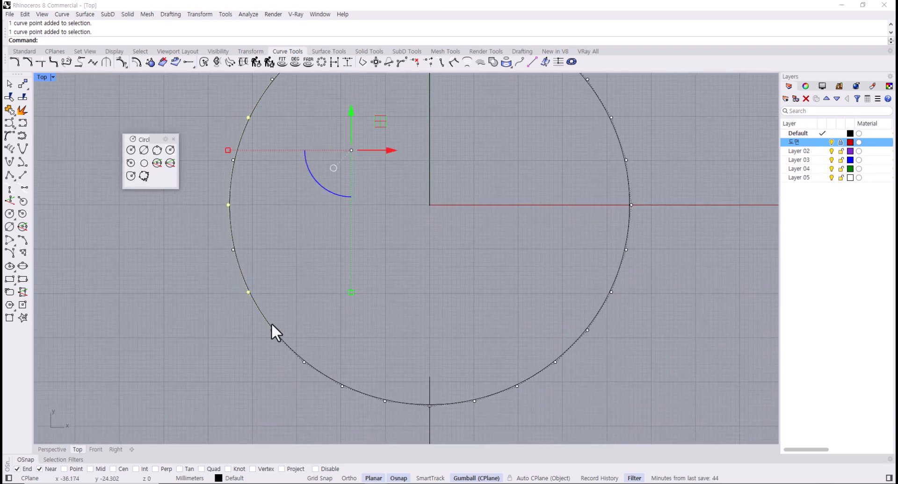
pyautogui.keyDown('shift'); pyautogui.moveTo(288, 377); pyautogui.dragTo(326, 351); pyautogui.keyUp('shift')
pyautogui.keyDown('shift'); pyautogui.moveTo(364, 383); pyautogui.dragTo(398, 417); pyautogui.keyUp('shift')
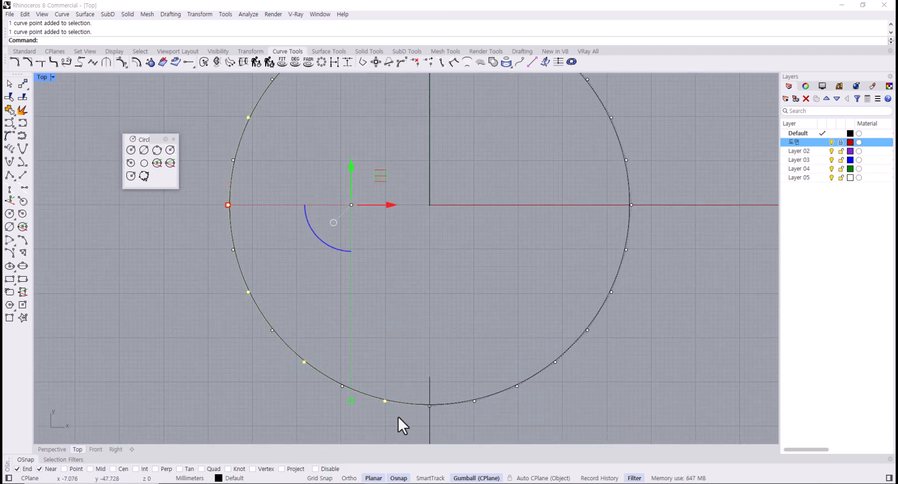
pyautogui.keyDown('shift'); pyautogui.moveTo(461, 385); pyautogui.dragTo(488, 413); pyautogui.keyUp('shift')
pyautogui.keyDown('shift'); pyautogui.moveTo(570, 372); pyautogui.dragTo(572, 373); pyautogui.keyUp('shift')
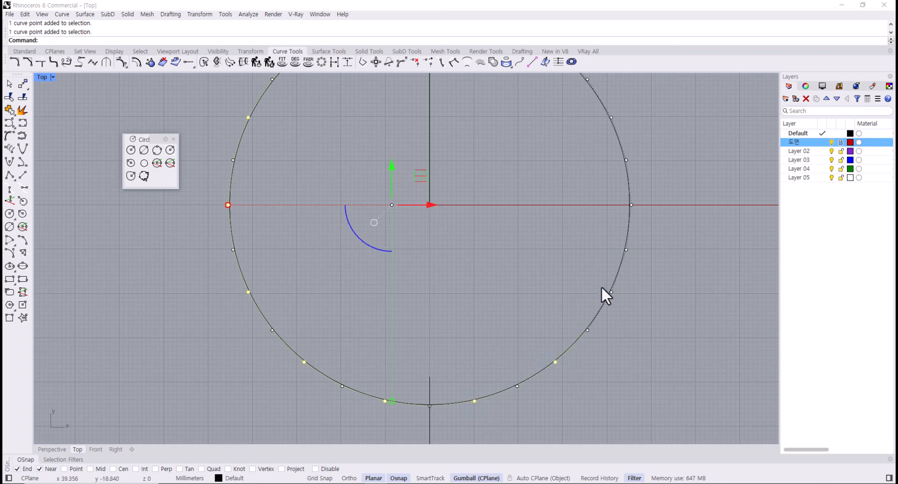
pyautogui.keyDown('shift'); pyautogui.moveTo(627, 307); pyautogui.dragTo(627, 306); pyautogui.keyUp('shift')
pyautogui.moveTo(643, 187); pyautogui.dragTo(617, 285, button='right')
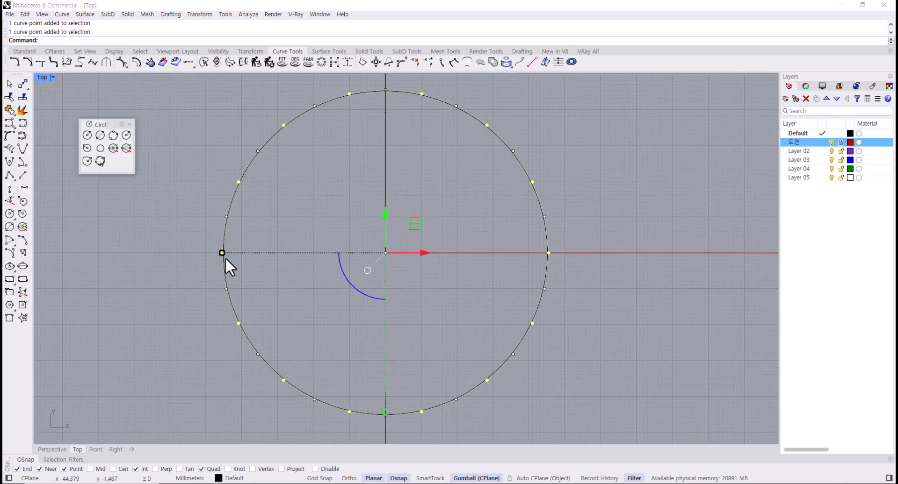
# Scale the selected alternate control points uniformly inward toward the circle's centre to form a scalloped outline.
pyautogui.scroll(2, 225, 257)
pyautogui.moveTo(221, 252); pyautogui.dragTo(228, 252)
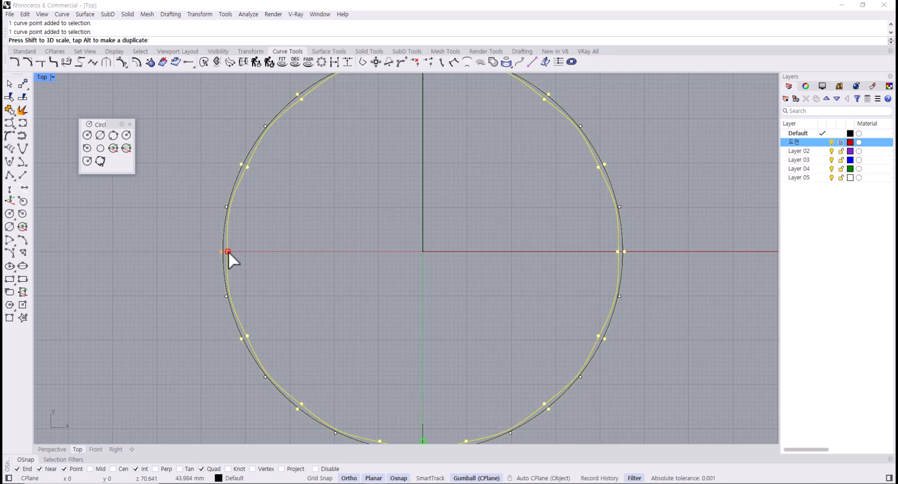
pyautogui.moveTo(228, 251); pyautogui.dragTo(237, 254)
pyautogui.scroll(-2, 273, 264)
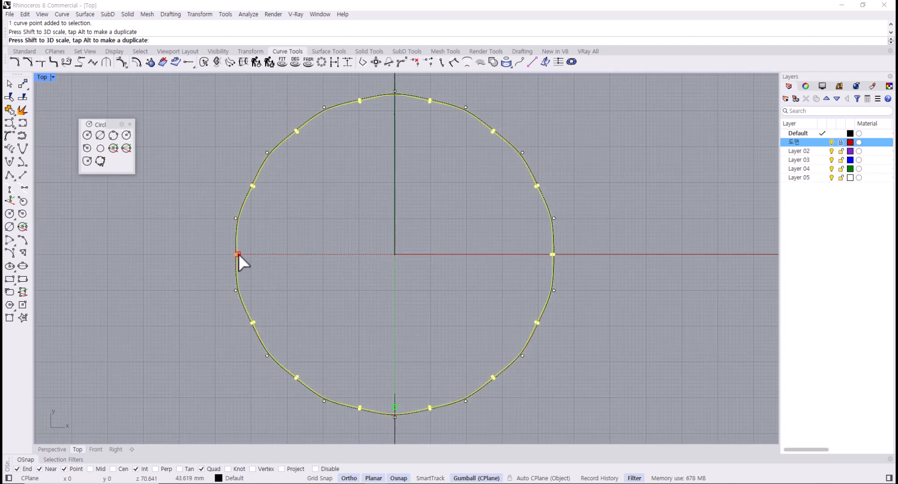
pyautogui.moveTo(239, 255)
pyautogui.mouseDown()
pyautogui.moveTo(251, 253)
pyautogui.moveTo(239, 254)
pyautogui.mouseUp()
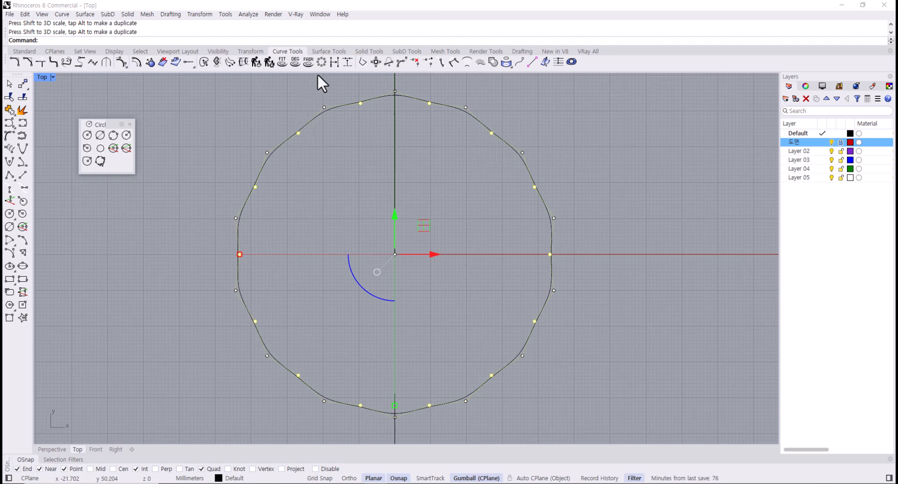
# Invert the point selection and scale the other alternate control points slightly outward to deepen the scallops.
pyautogui.click(139, 52)
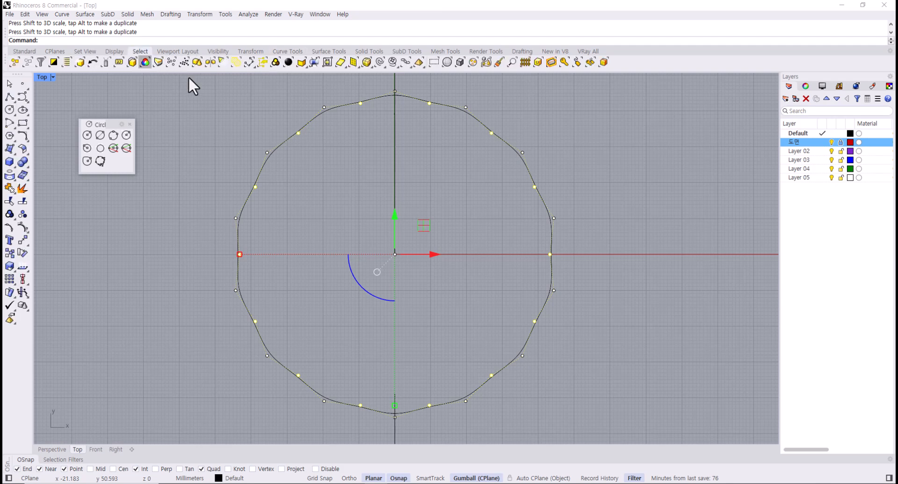
pyautogui.click(392, 61)
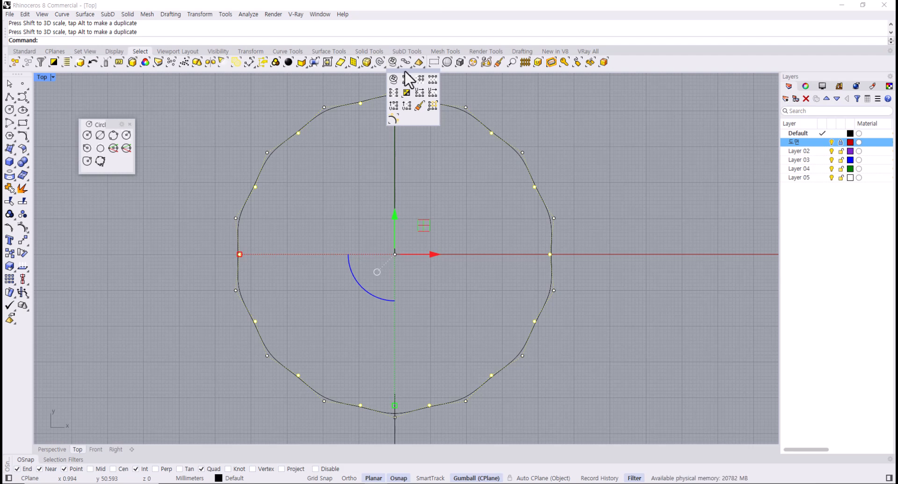
pyautogui.moveTo(406, 77); pyautogui.dragTo(154, 201)
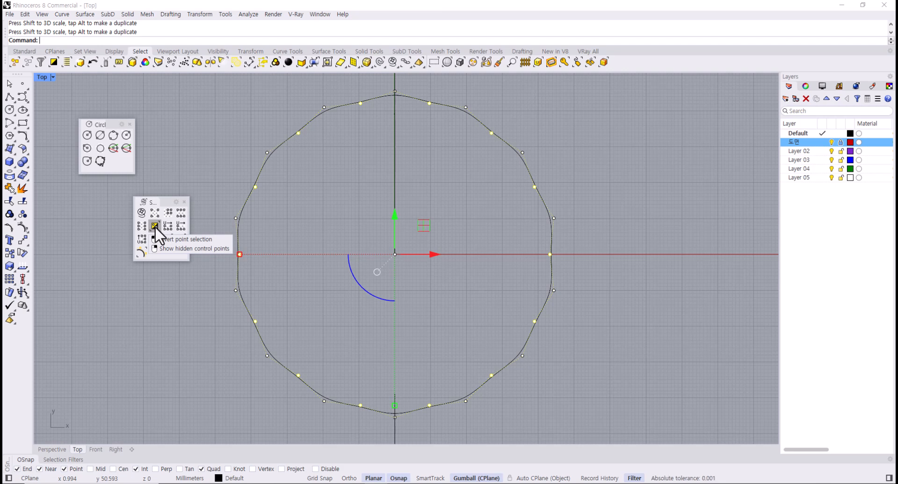
pyautogui.click(156, 226)
pyautogui.moveTo(318, 247); pyautogui.dragTo(338, 252, button='right')
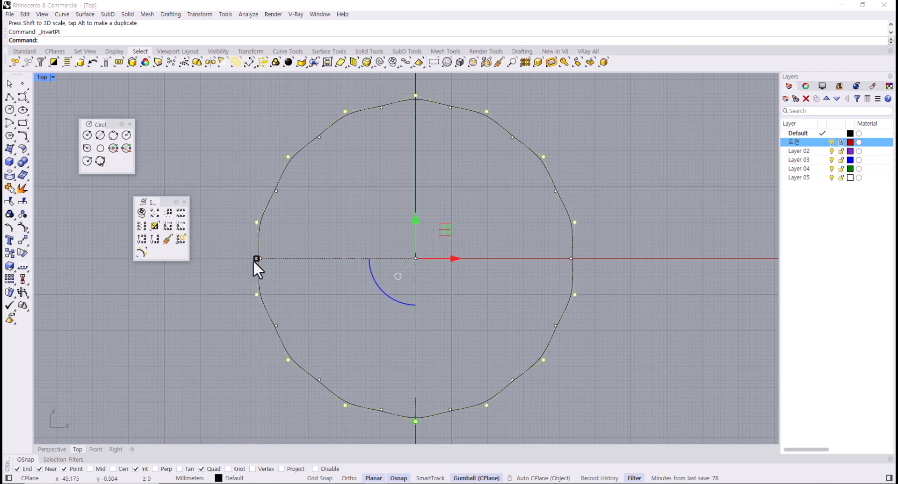
pyautogui.moveTo(253, 260); pyautogui.dragTo(252, 262)
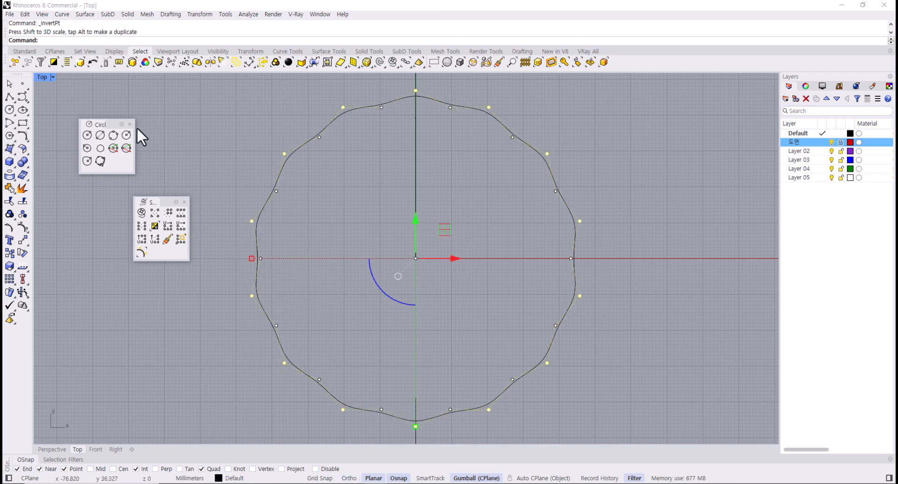
# In the Right view, scale the outer scallop points inward to bring the rim curve close to the wall profile's inner end.
pyautogui.doubleClick(41, 77)
pyautogui.scroll(4, 551, 301)
pyautogui.scroll(8, 546, 293)
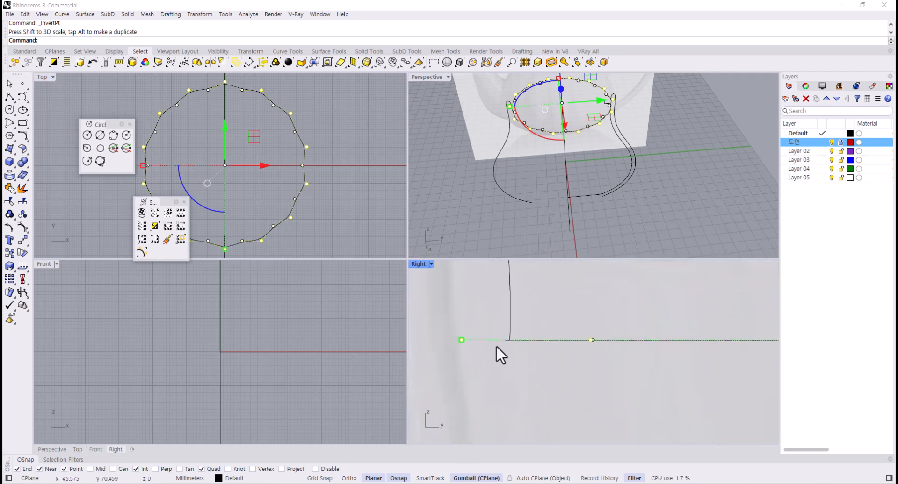
pyautogui.scroll(3, 496, 346)
pyautogui.moveTo(442, 336); pyautogui.dragTo(463, 350)
pyautogui.moveTo(487, 355); pyautogui.dragTo(507, 360, button='right')
pyautogui.moveTo(467, 341); pyautogui.dragTo(476, 341)
pyautogui.moveTo(554, 355); pyautogui.dragTo(534, 335, button='right')
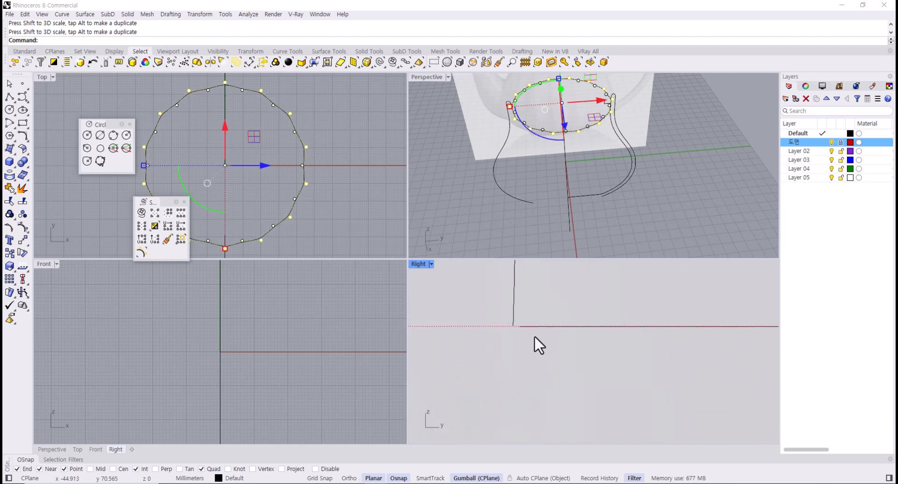
# Fine-tune the scale of the outer scallop points so the rim curve meets the wall profile's inner end.
pyautogui.scroll(-9, 509, 339)
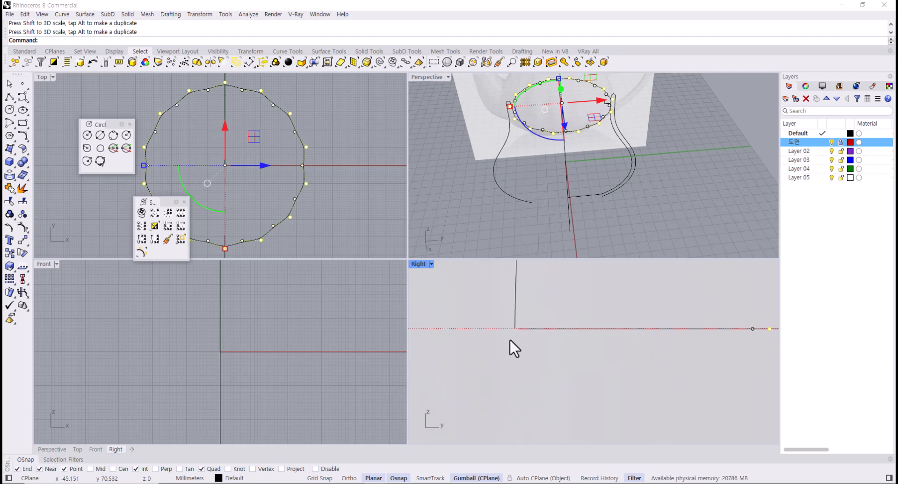
pyautogui.scroll(3, 477, 341)
pyautogui.moveTo(463, 337); pyautogui.dragTo(461, 337)
pyautogui.scroll(7, 523, 336)
pyautogui.scroll(7, 524, 341)
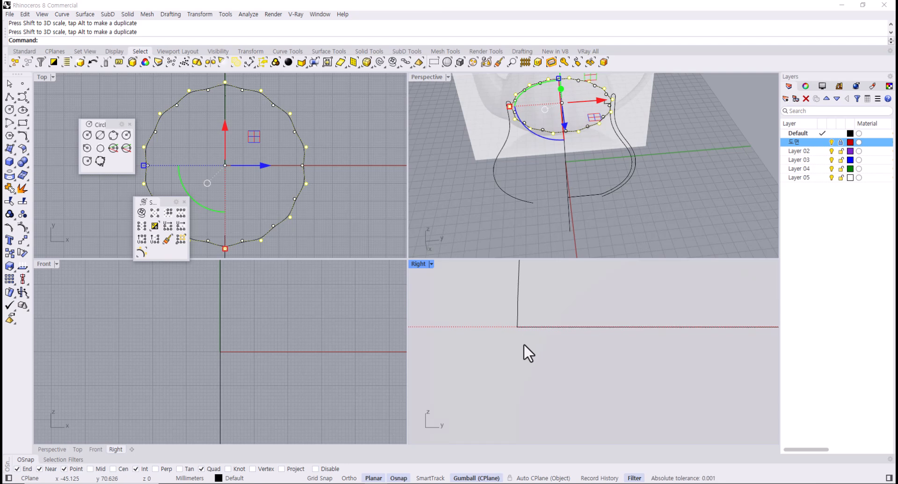
pyautogui.scroll(-8, 519, 346)
pyautogui.scroll(4, 501, 350)
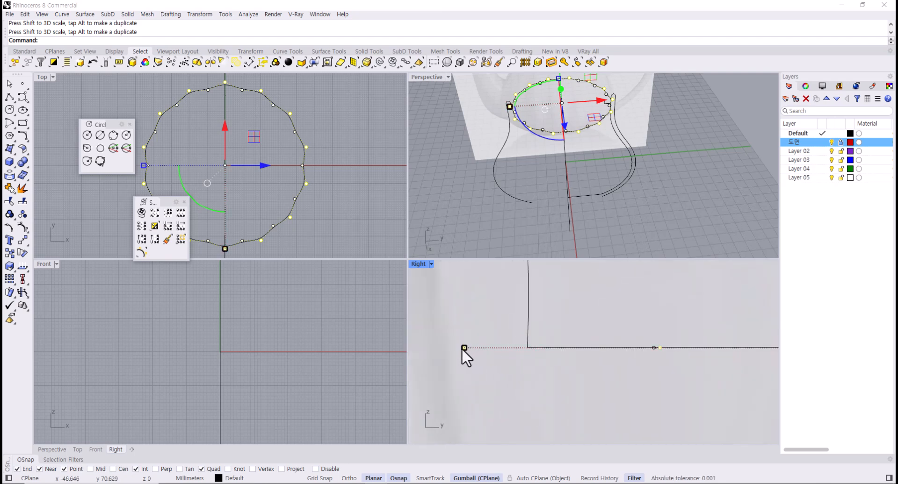
pyautogui.moveTo(462, 348); pyautogui.dragTo(464, 349)
pyautogui.press('Escape')
# Undo the last scaling of the outer scallop points and scale them slightly inward again in the Right view.
pyautogui.scroll(3, 528, 352)
pyautogui.scroll(-5, 486, 360)
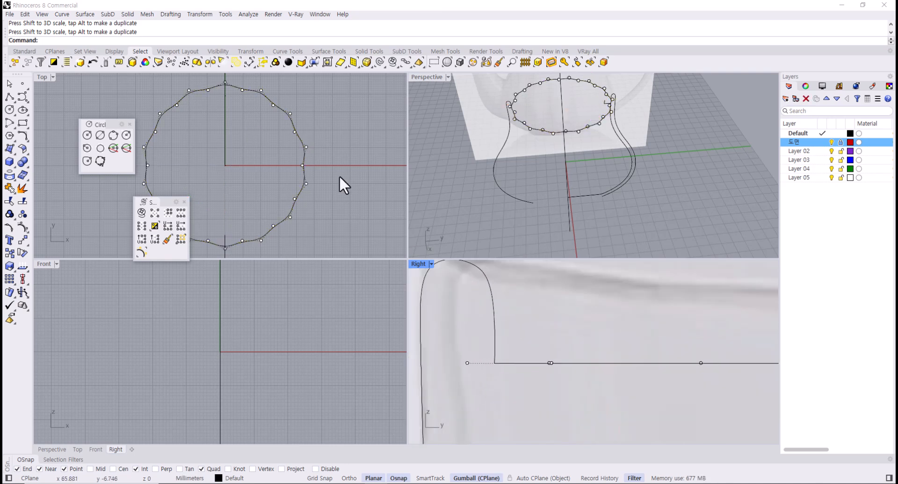
pyautogui.moveTo(357, 183); pyautogui.dragTo(375, 176, button='right')
pyautogui.hotkey('ctrl', 'z')
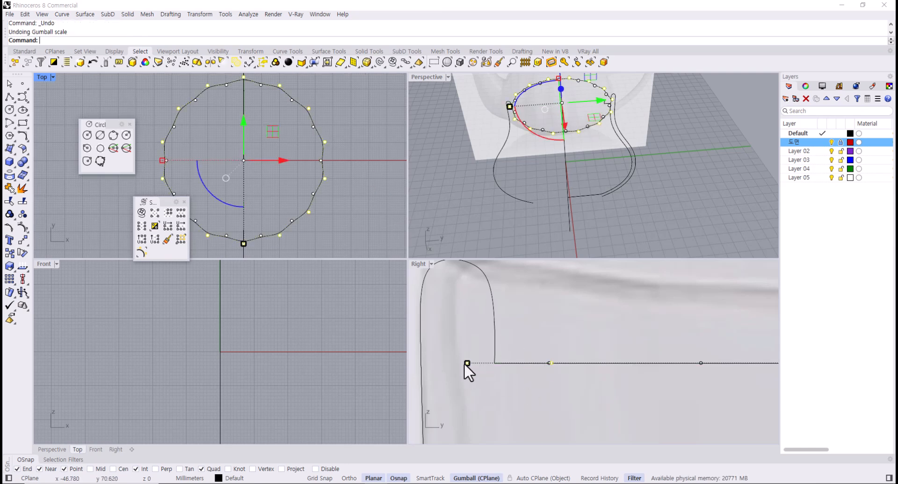
pyautogui.moveTo(464, 363); pyautogui.dragTo(474, 363)
pyautogui.press('Escape')
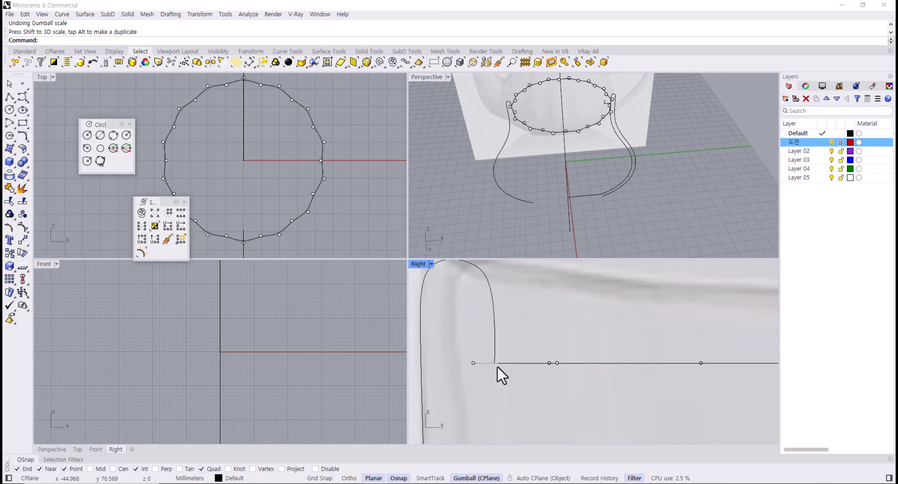
pyautogui.scroll(5, 496, 365)
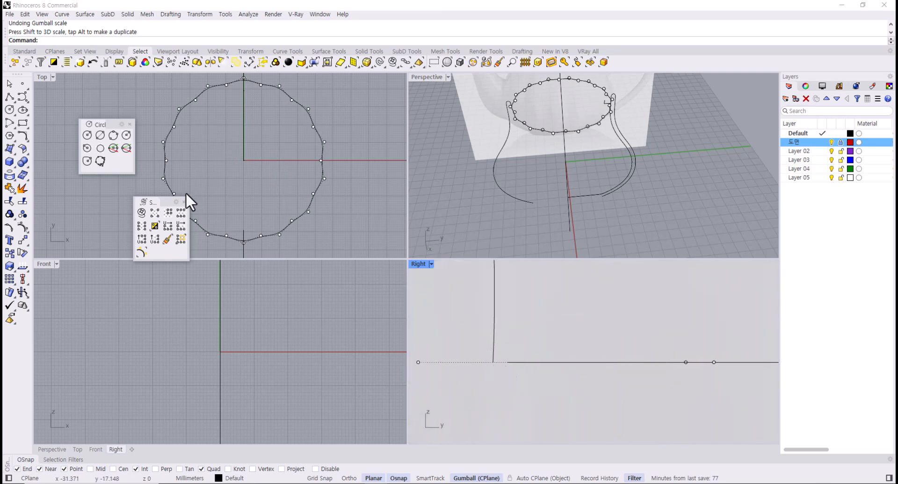
# Move the point selection palette clear of the Top view and hide the scalloped rim curve's control points.
pyautogui.moveTo(164, 202); pyautogui.dragTo(103, 284)
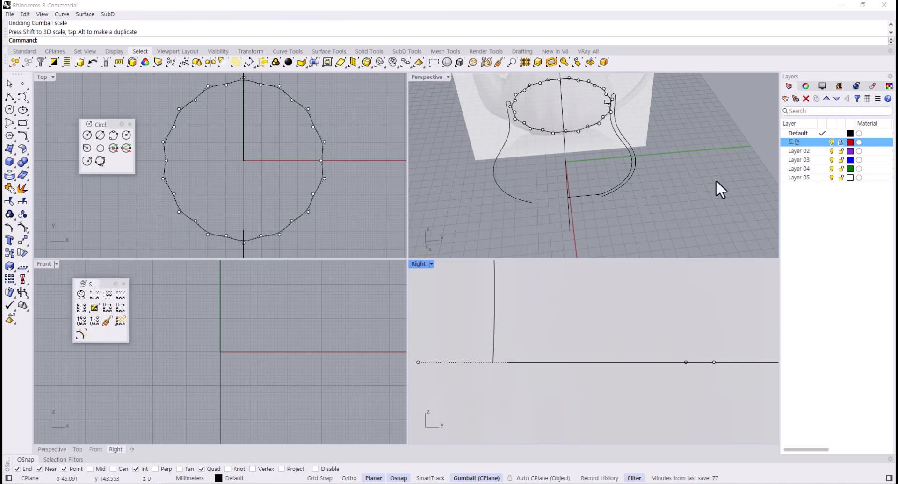
pyautogui.moveTo(718, 190); pyautogui.dragTo(487, 178, button='right')
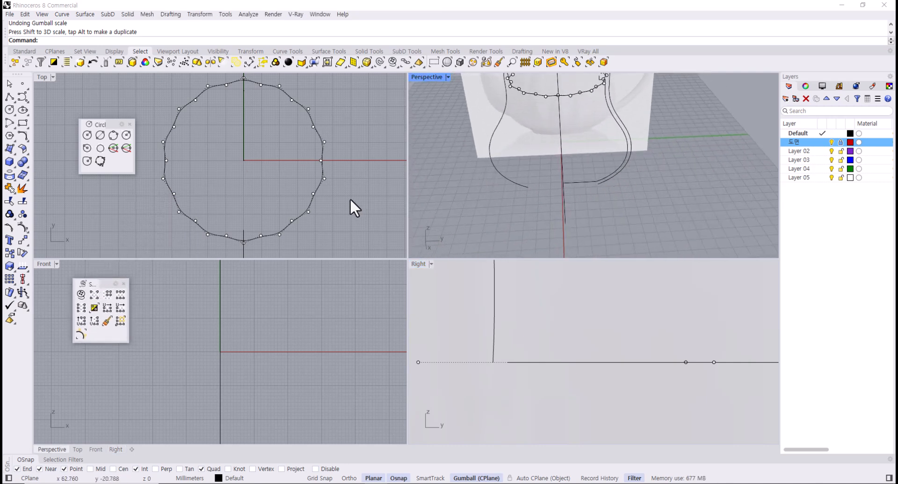
pyautogui.moveTo(355, 220); pyautogui.dragTo(355, 229, button='right')
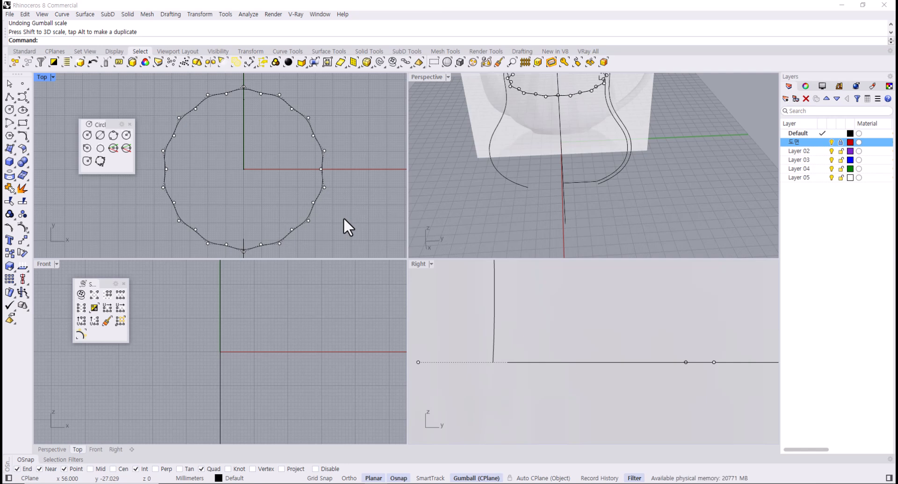
pyautogui.press('F11')
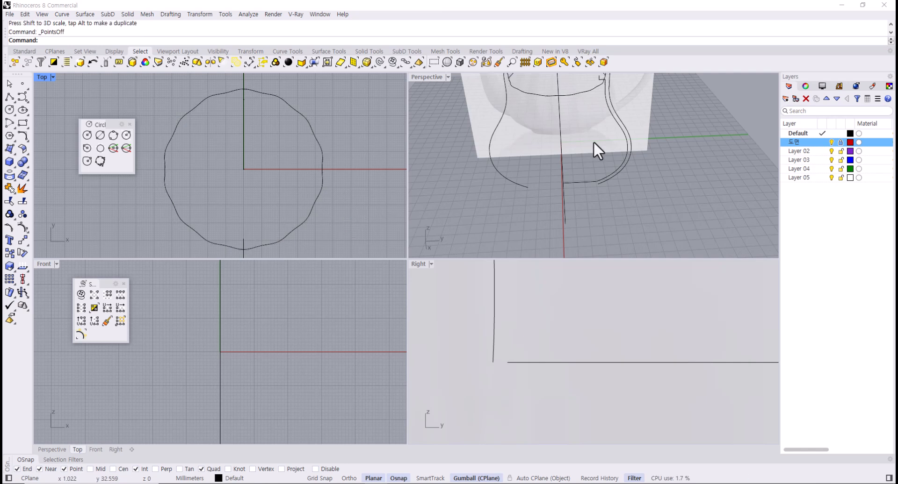
# Examine the inner and outer wall profiles against the scalloped rim curve in an enlarged Perspective view.
pyautogui.click(624, 133)
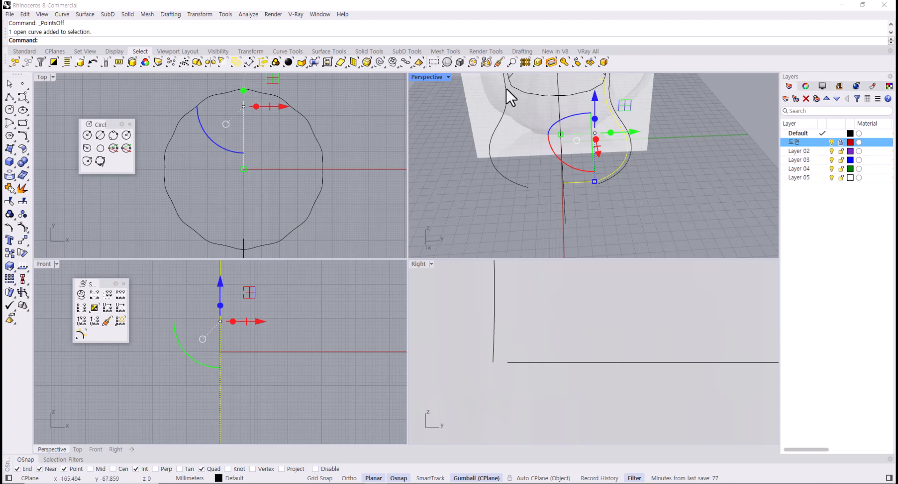
pyautogui.doubleClick(427, 78)
pyautogui.moveTo(426, 169); pyautogui.dragTo(462, 181, button='right')
pyautogui.click(456, 173)
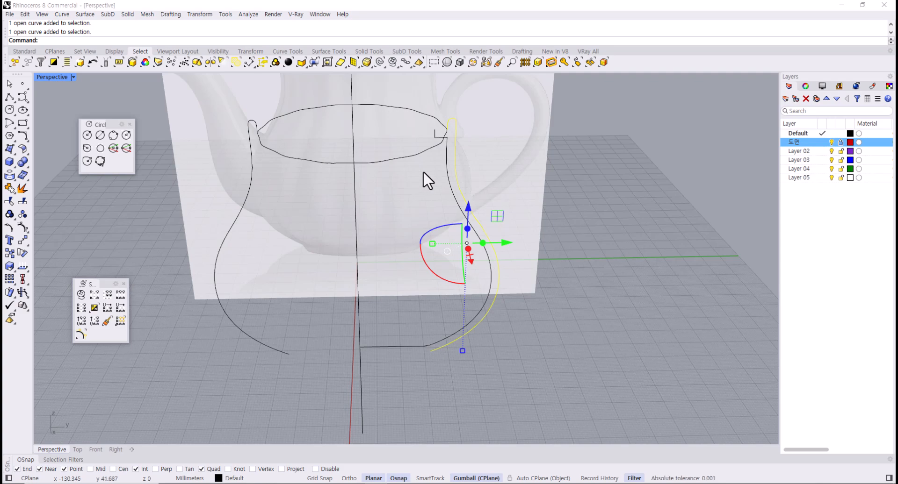
pyautogui.click(447, 174)
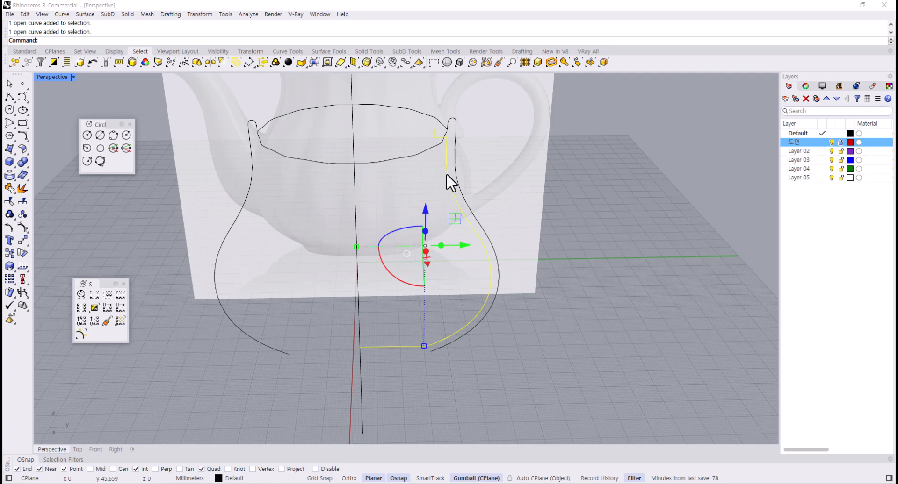
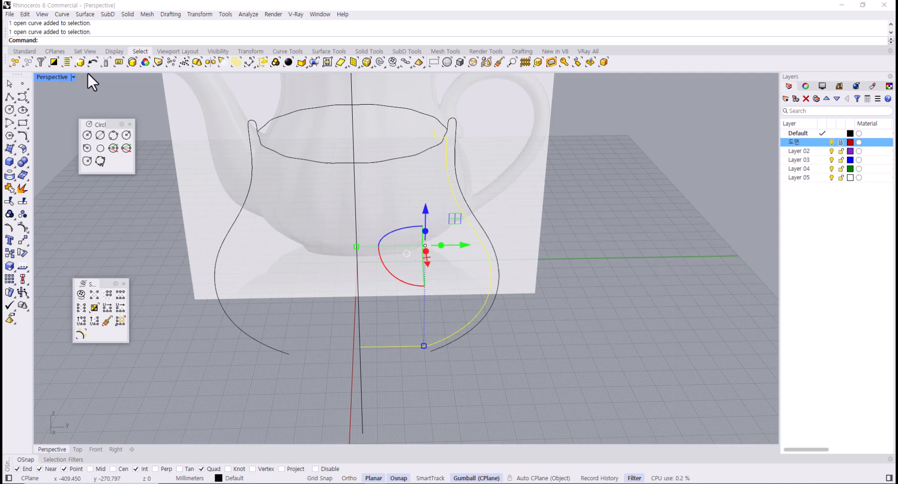
pyautogui.doubleClick(54, 79)
# Show the control points of the spout-side outer wall profile and turn off the Point and Int object snaps.
pyautogui.scroll(-3, 550, 349)
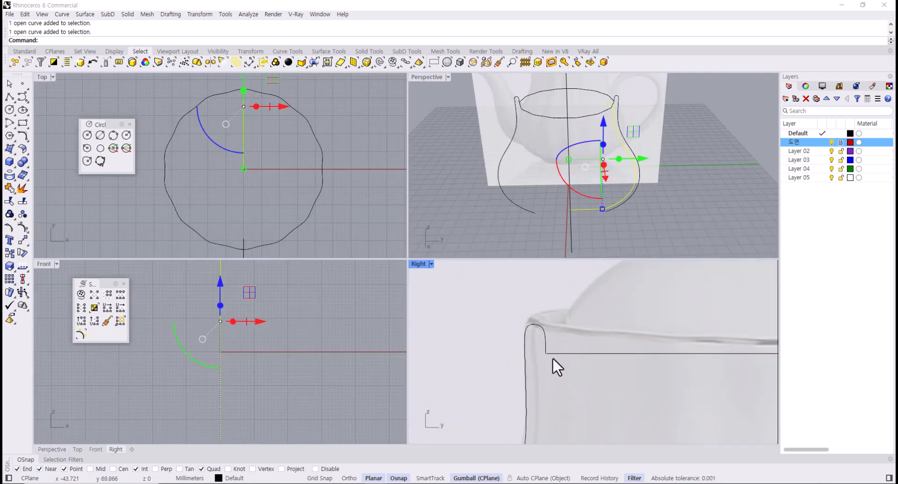
pyautogui.scroll(3, 552, 357)
pyautogui.click(533, 344)
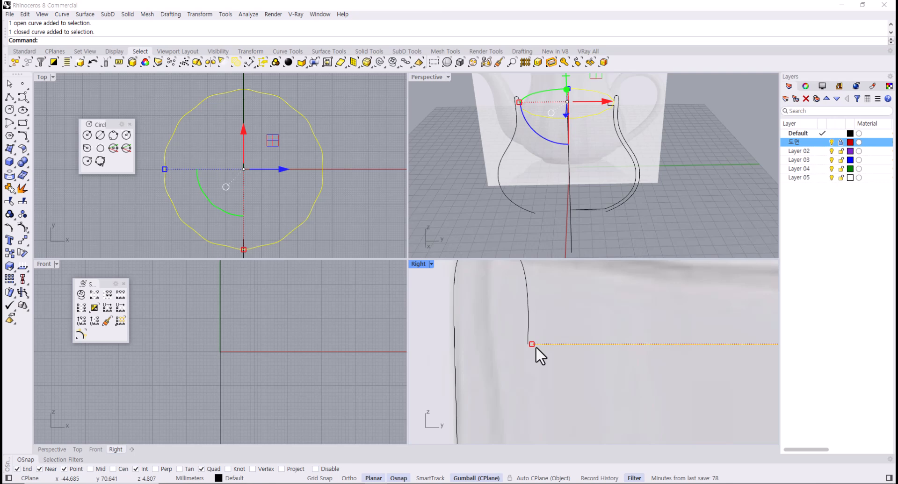
pyautogui.click(529, 340)
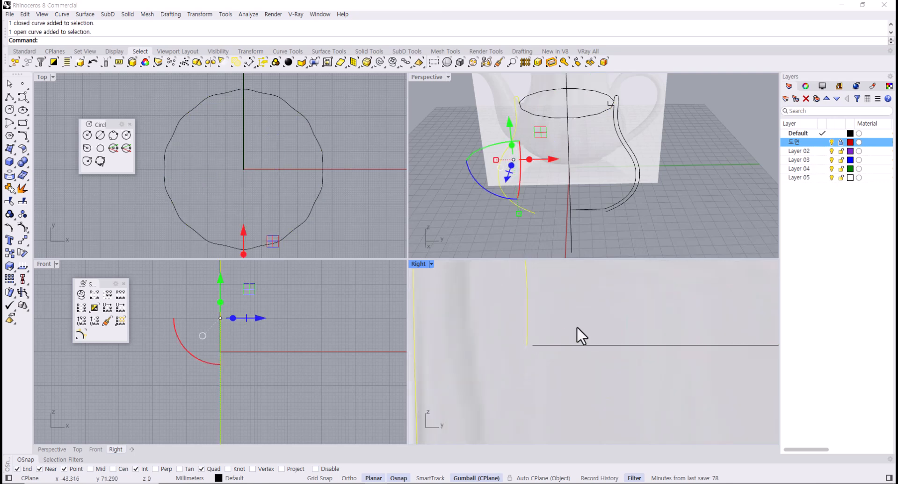
pyautogui.press('F10')
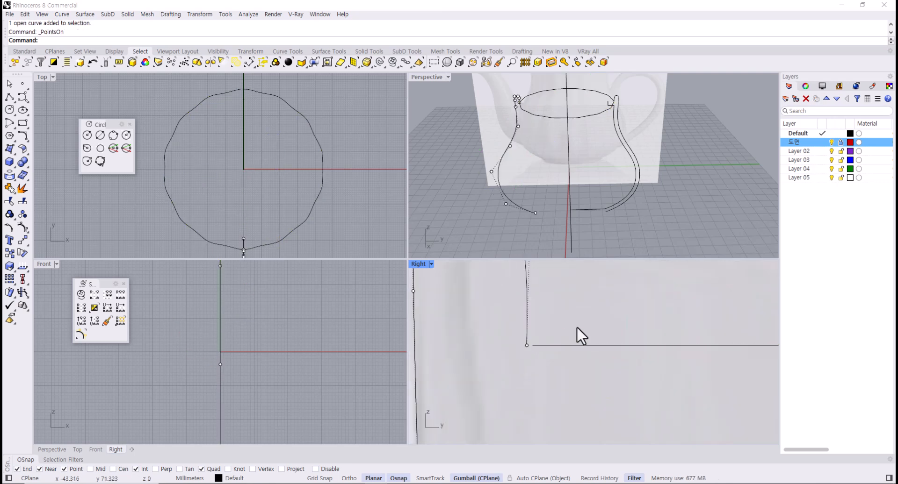
pyautogui.click(74, 470)
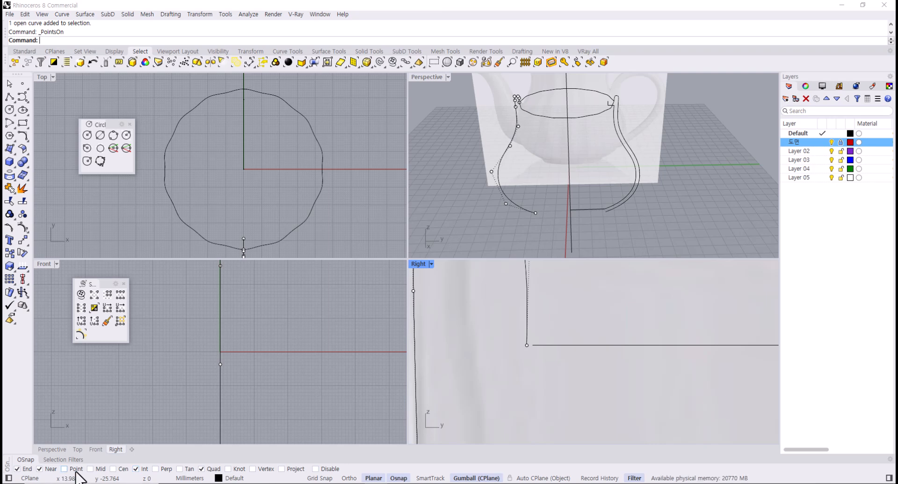
pyautogui.click(137, 469)
# Move the inner end control point of the spout-side outer wall profile onto the scalloped rim curve.
pyautogui.click(527, 346)
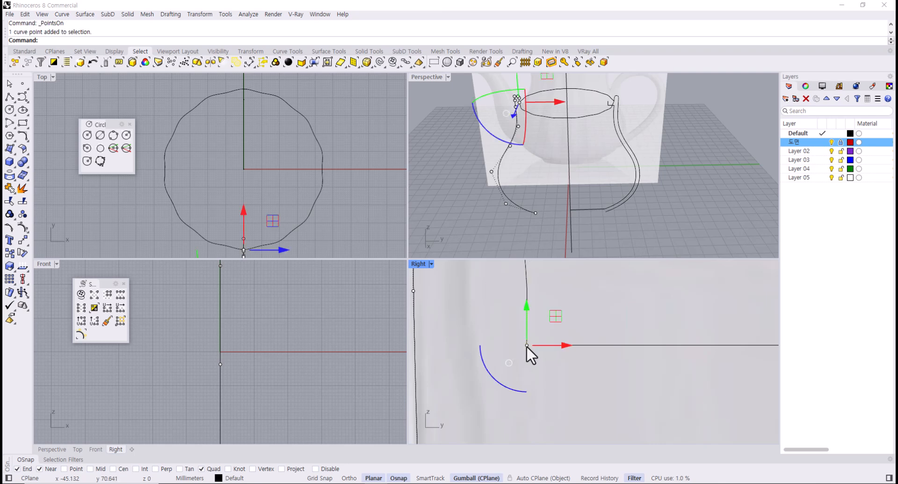
pyautogui.moveTo(529, 346); pyautogui.dragTo(526, 346)
pyautogui.scroll(1, 541, 104)
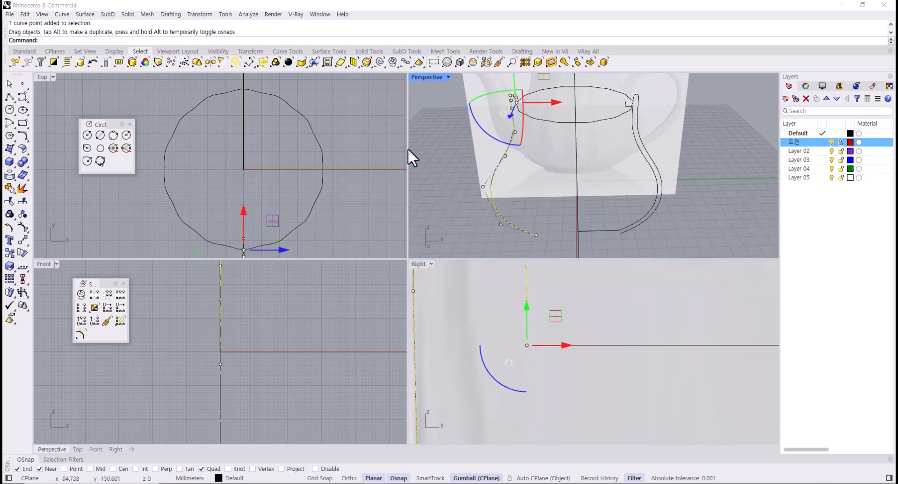
pyautogui.scroll(3, 537, 104)
pyautogui.doubleClick(430, 76)
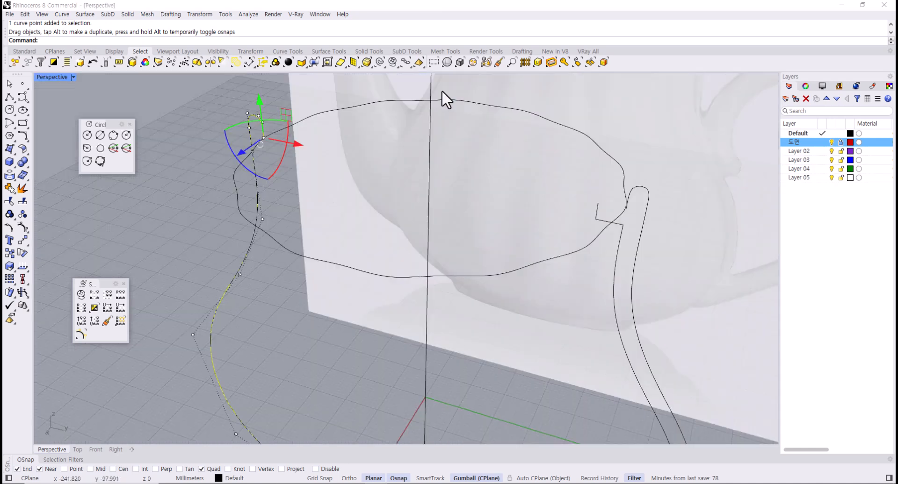
pyautogui.scroll(2, 296, 177)
pyautogui.keyDown('shift'); pyautogui.moveTo(296, 177); pyautogui.dragTo(405, 248, button='right'); pyautogui.keyUp('shift')
pyautogui.click(537, 330)
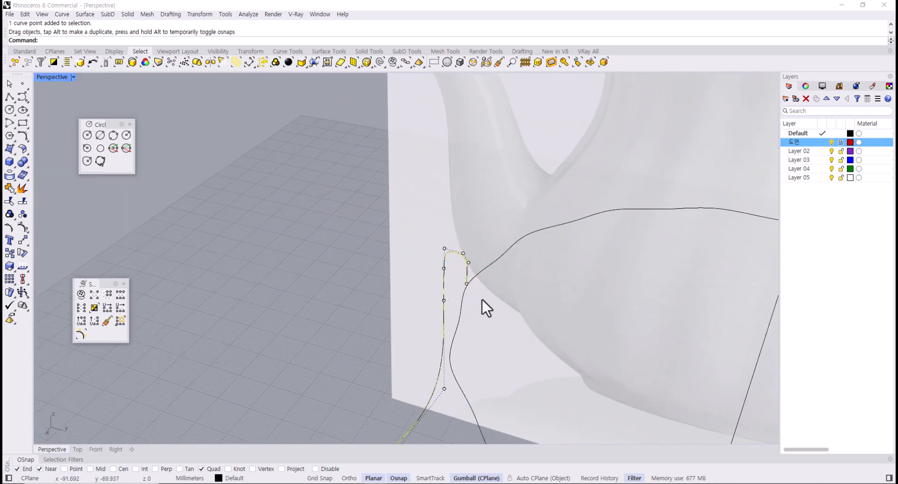
pyautogui.scroll(2, 476, 294)
pyautogui.click(457, 275)
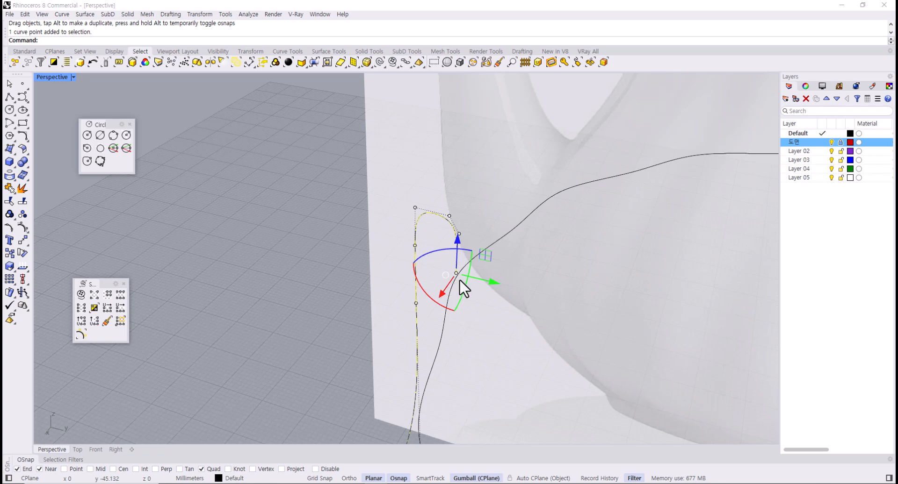
pyautogui.moveTo(456, 274)
pyautogui.mouseDown()
pyautogui.moveTo(453, 282)
pyautogui.moveTo(462, 276)
pyautogui.mouseUp()
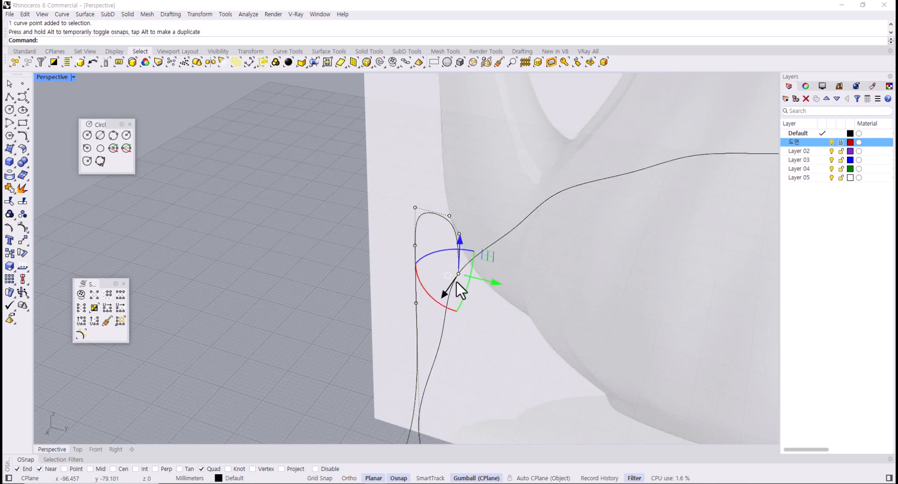
# Snap the inner end control point of the handle-side outer wall profile onto the rim curve and hide the control points.
pyautogui.scroll(1, 457, 280)
pyautogui.scroll(-4, 569, 331)
pyautogui.scroll(-5, 570, 332)
pyautogui.scroll(7, 517, 324)
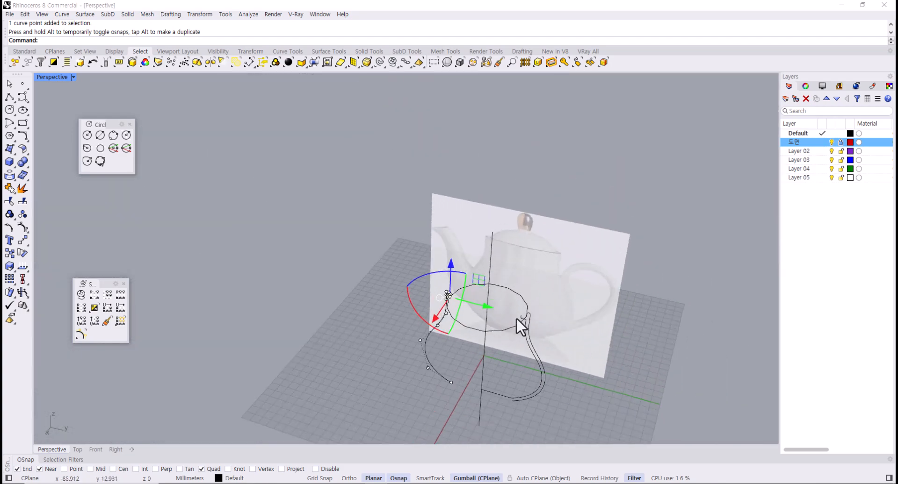
pyautogui.click(550, 299)
pyautogui.scroll(-2, 567, 320)
pyautogui.moveTo(566, 321); pyautogui.dragTo(643, 296, button='right')
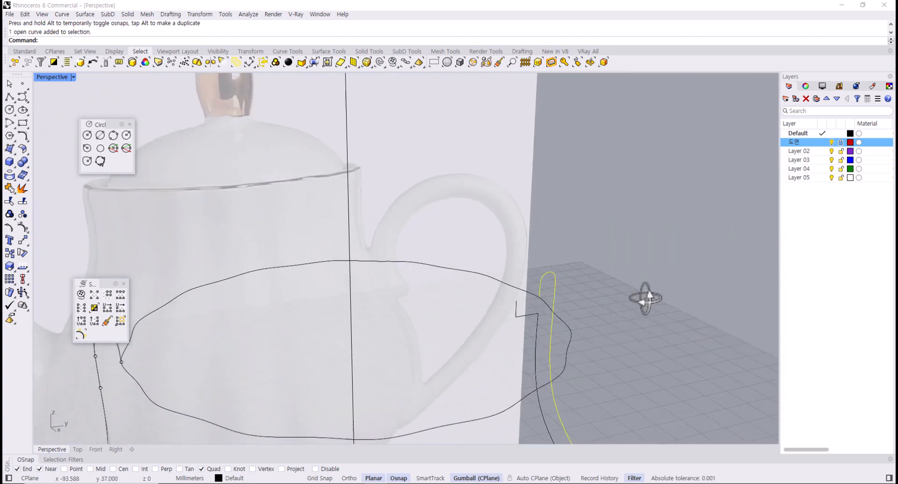
pyautogui.scroll(5, 547, 300)
pyautogui.moveTo(540, 289); pyautogui.dragTo(528, 290, button='right')
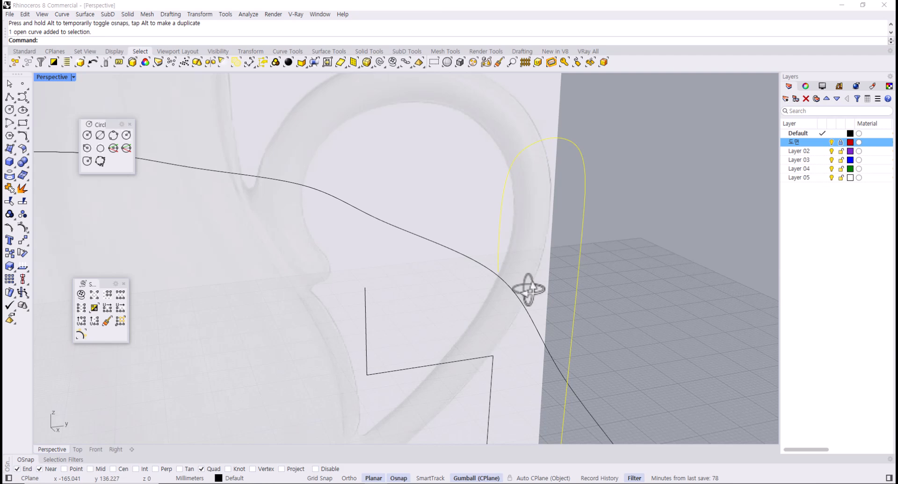
pyautogui.press('F10')
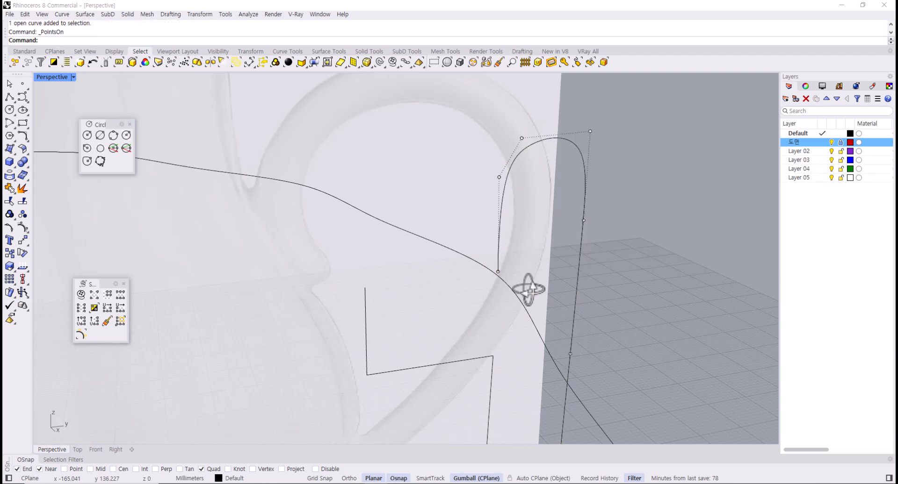
pyautogui.click(497, 272)
pyautogui.moveTo(497, 272); pyautogui.dragTo(493, 273)
pyautogui.press('F11')
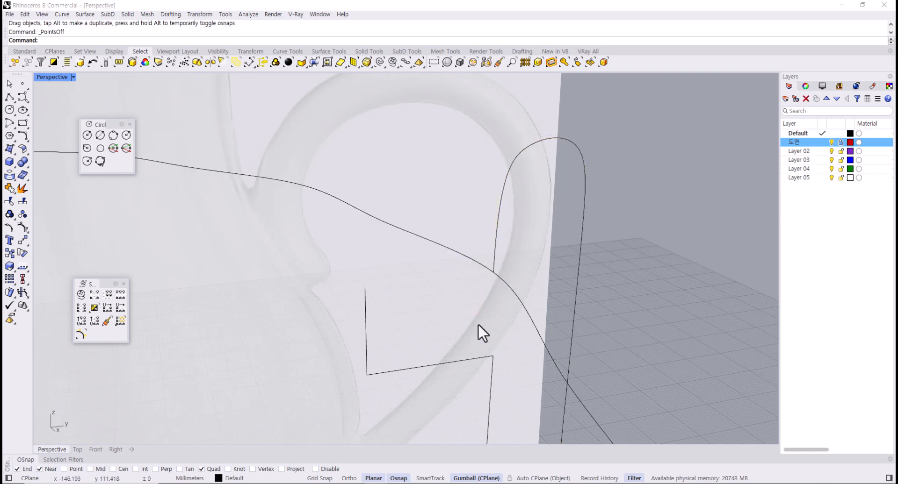
# Revolve the inner wall profile 360 degrees around the vertical centre line to form the teapot's inner body.
pyautogui.scroll(-6, 471, 330)
pyautogui.scroll(-7, 469, 332)
pyautogui.moveTo(458, 338); pyautogui.dragTo(430, 315, button='right')
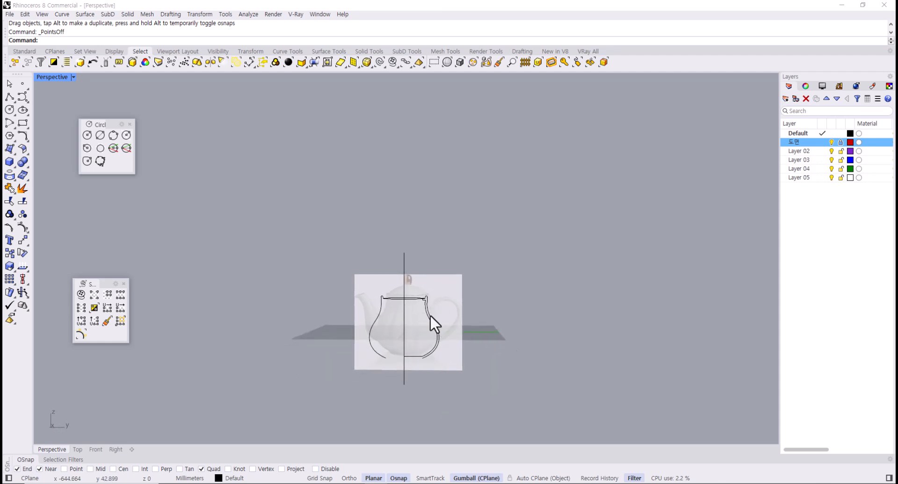
pyautogui.scroll(9, 430, 315)
pyautogui.click(420, 319)
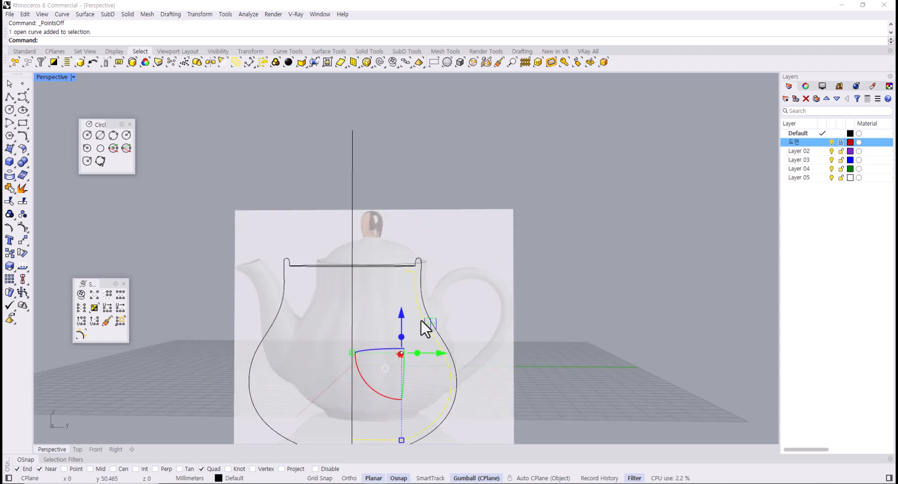
pyautogui.doubleClick(47, 76)
pyautogui.scroll(-8, 610, 409)
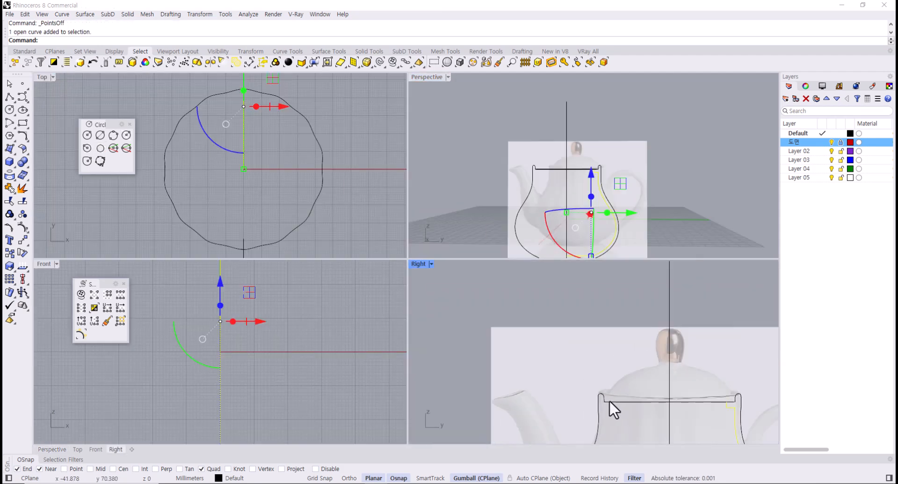
pyautogui.moveTo(609, 400); pyautogui.dragTo(532, 353, button='right')
pyautogui.scroll(2, 532, 353)
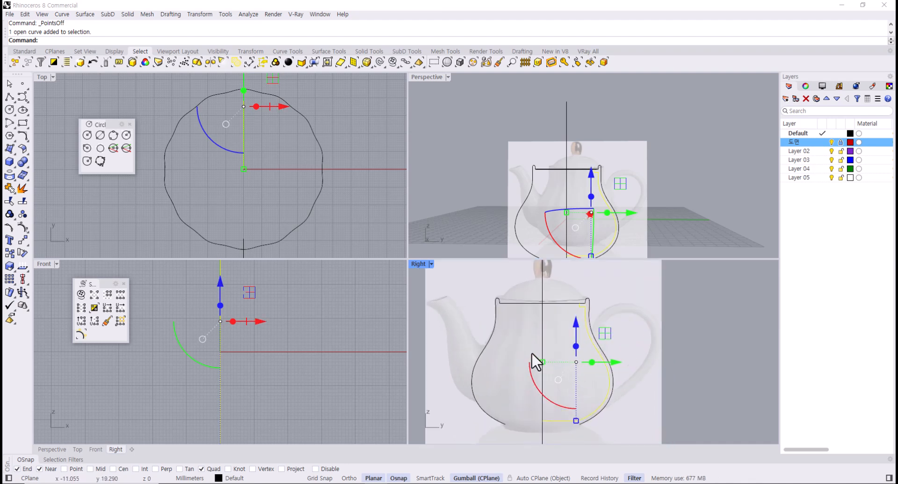
pyautogui.write('Revolve')
pyautogui.press('Return')
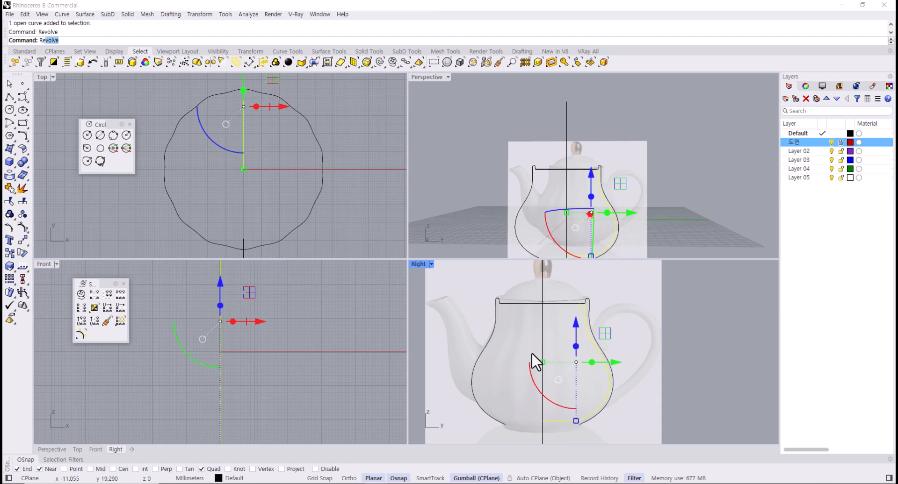
pyautogui.click(543, 332)
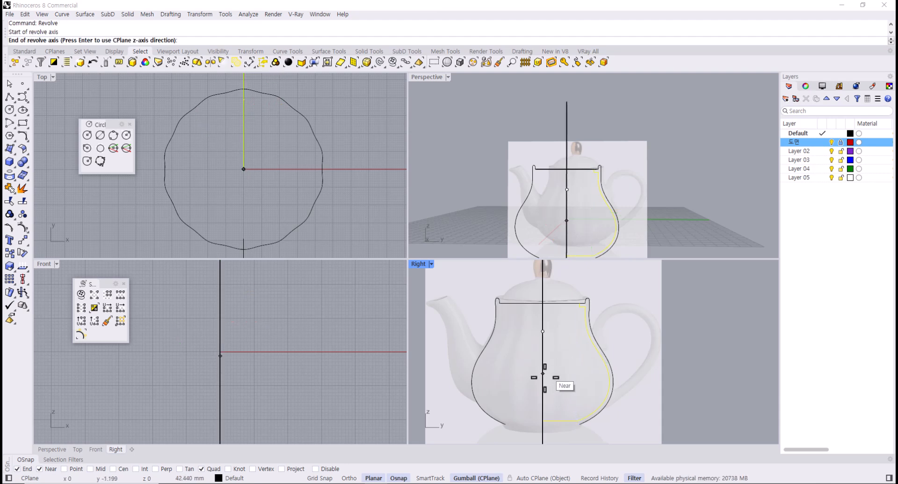
pyautogui.click(542, 379)
pyautogui.press('Return')
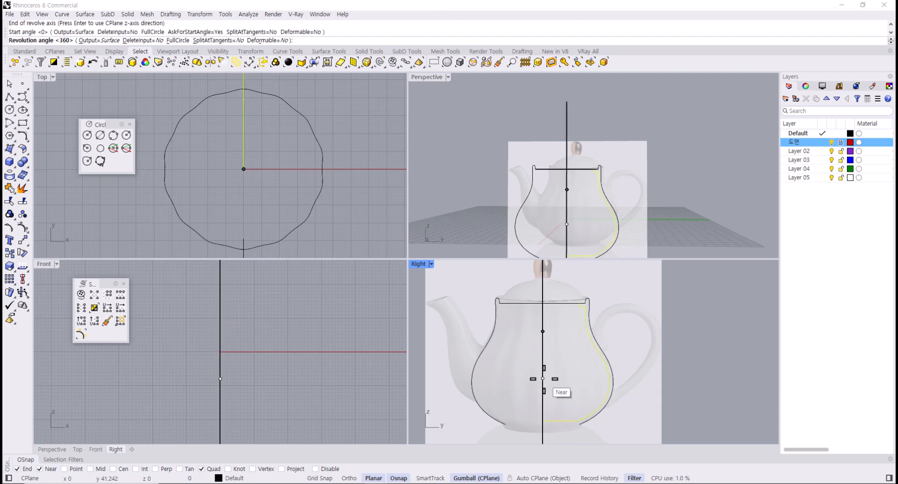
pyautogui.press('Return')
pyautogui.click(731, 221)
# Examine the revolved inner body around the rim together with the two outer wall profiles.
pyautogui.moveTo(587, 224); pyautogui.dragTo(608, 187, button='right')
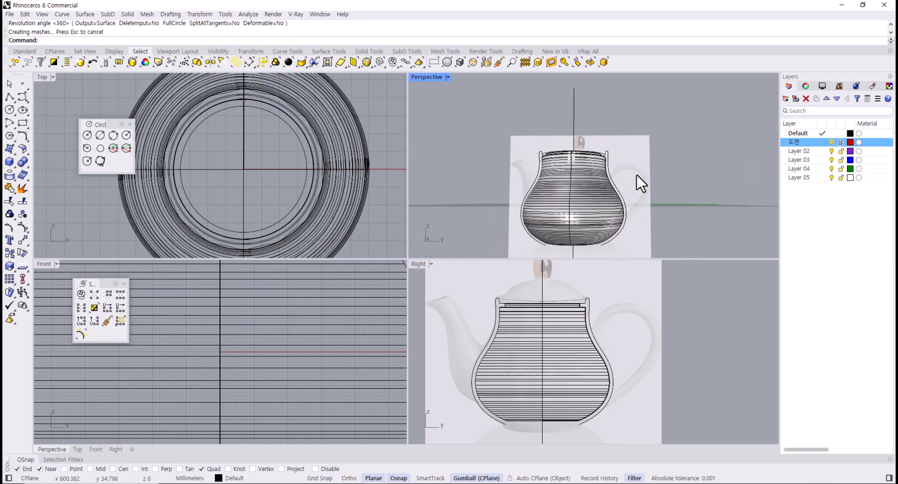
pyautogui.scroll(3, 610, 194)
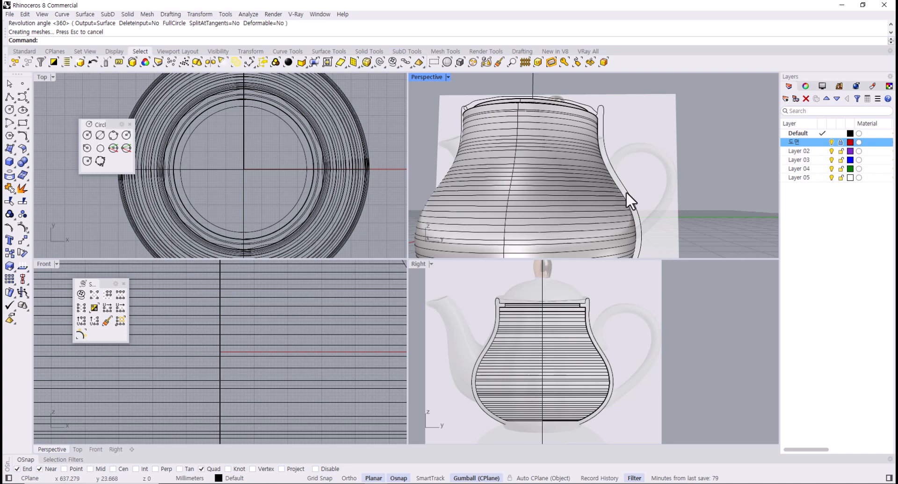
pyautogui.click(627, 190)
pyautogui.moveTo(588, 135); pyautogui.dragTo(438, 106, button='right')
pyautogui.press('Escape')
pyautogui.click(446, 107)
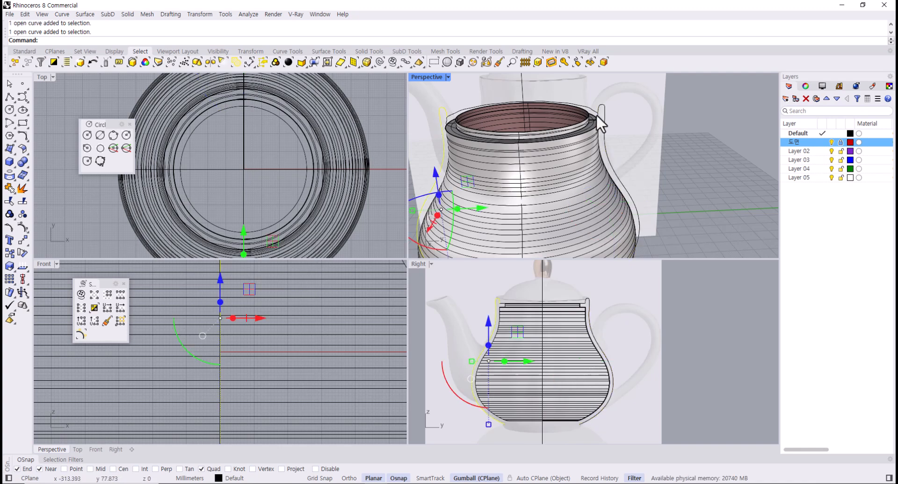
pyautogui.click(603, 108)
pyautogui.press('Escape')
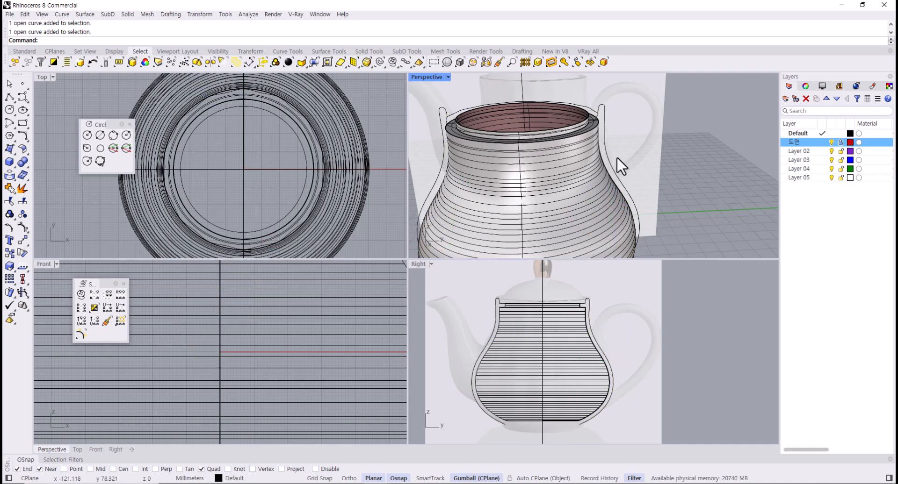
pyautogui.click(603, 121)
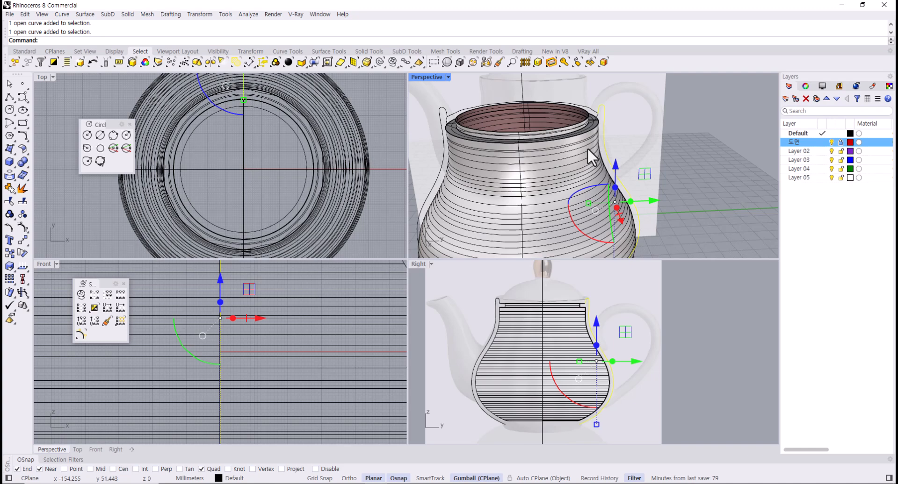
pyautogui.click(288, 52)
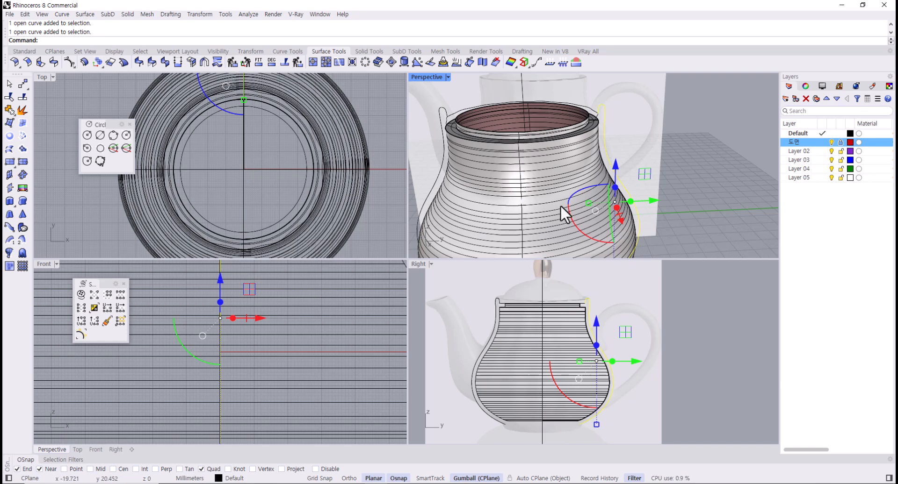
pyautogui.click(590, 109)
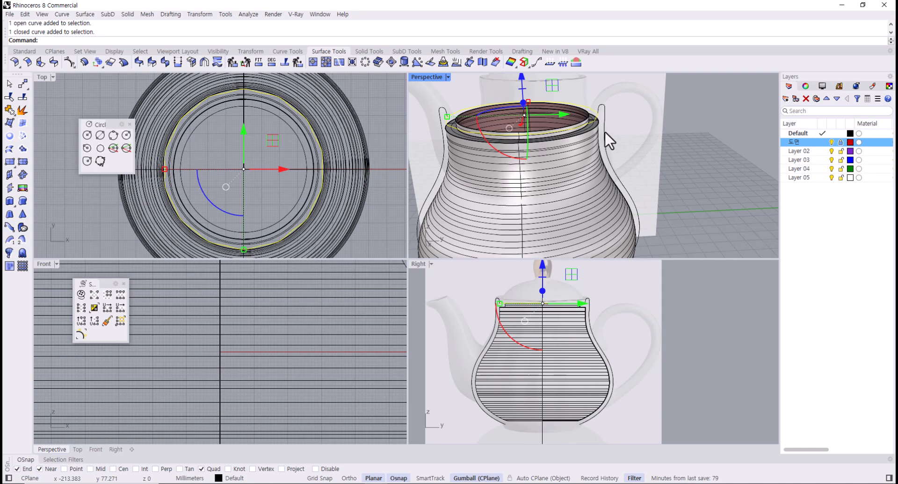
pyautogui.click(586, 150)
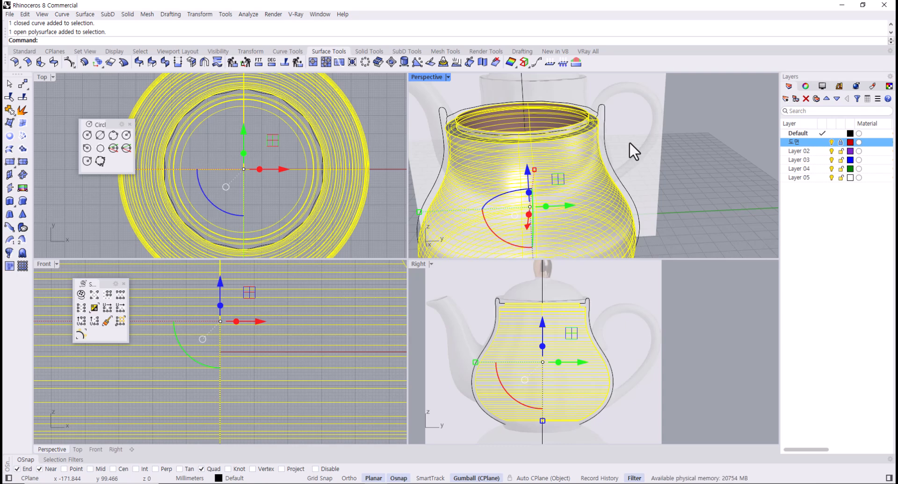
pyautogui.click(660, 134)
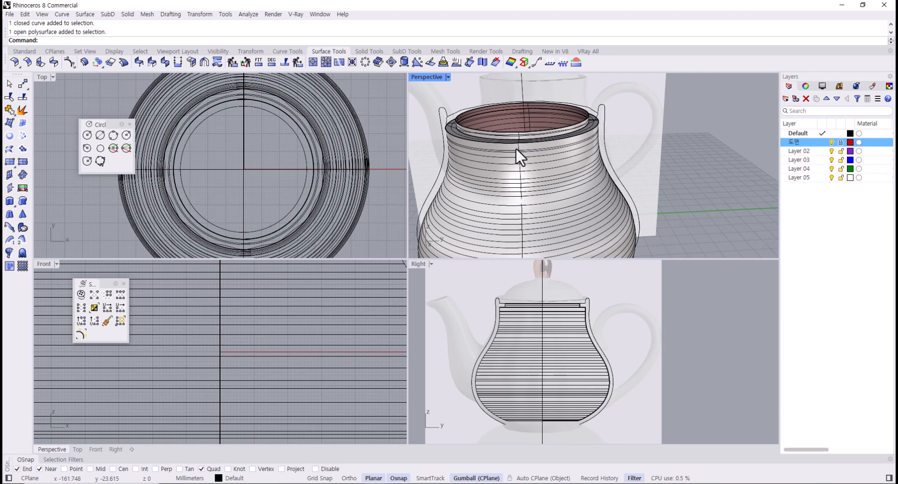
# Try a Sweep2 of the scalloped rim curve along the two outer wall profiles, keeping the cross sections unchanged and rails refitted.
pyautogui.write('weep2')
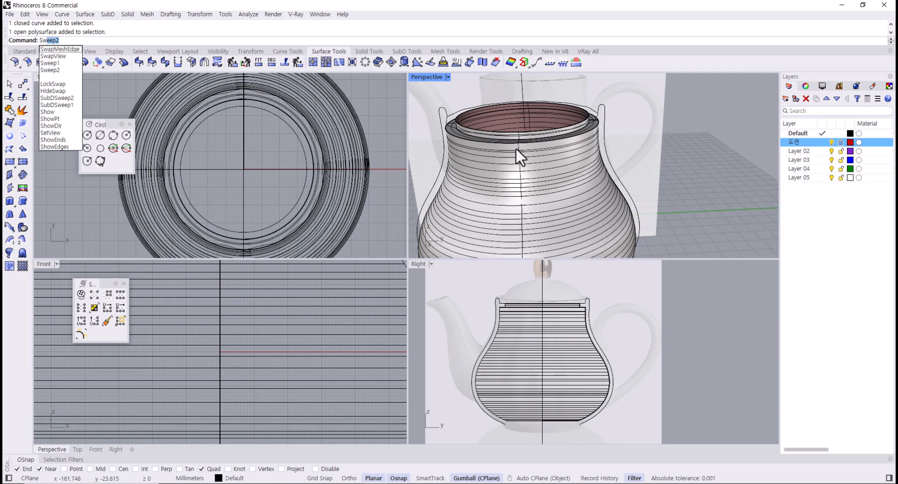
pyautogui.press('Return')
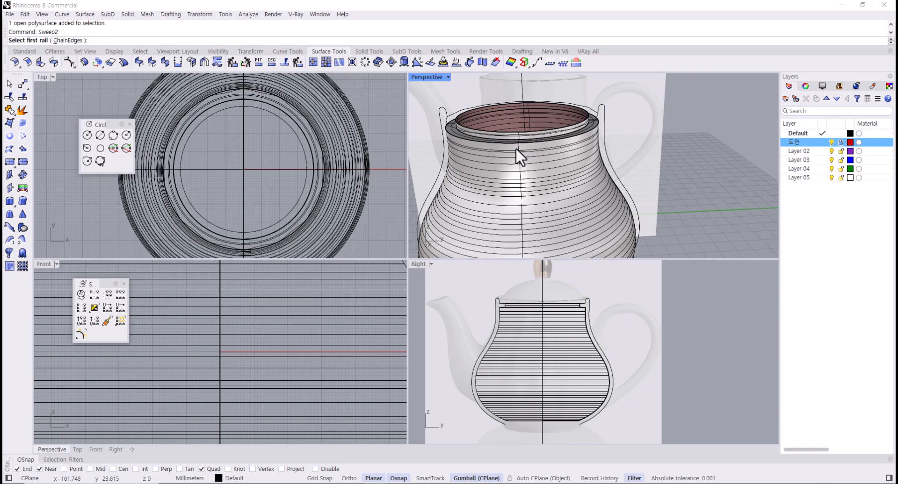
pyautogui.click(442, 112)
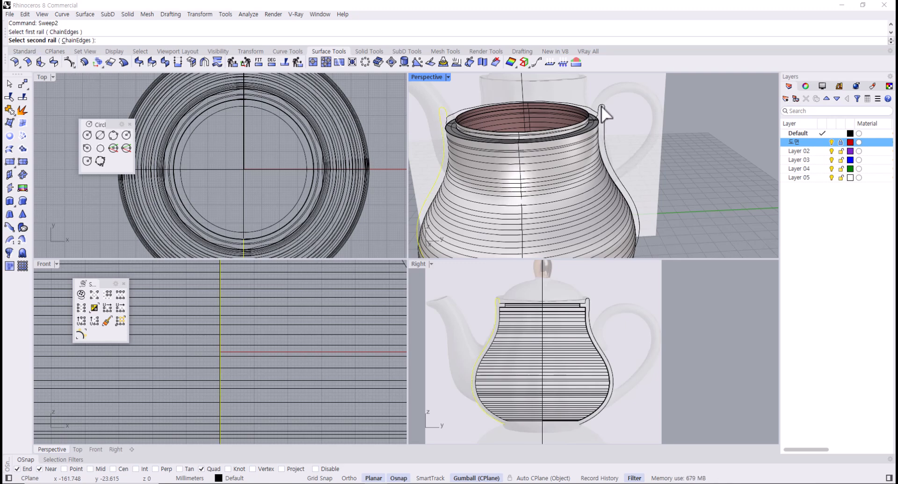
pyautogui.click(601, 106)
pyautogui.click(588, 107)
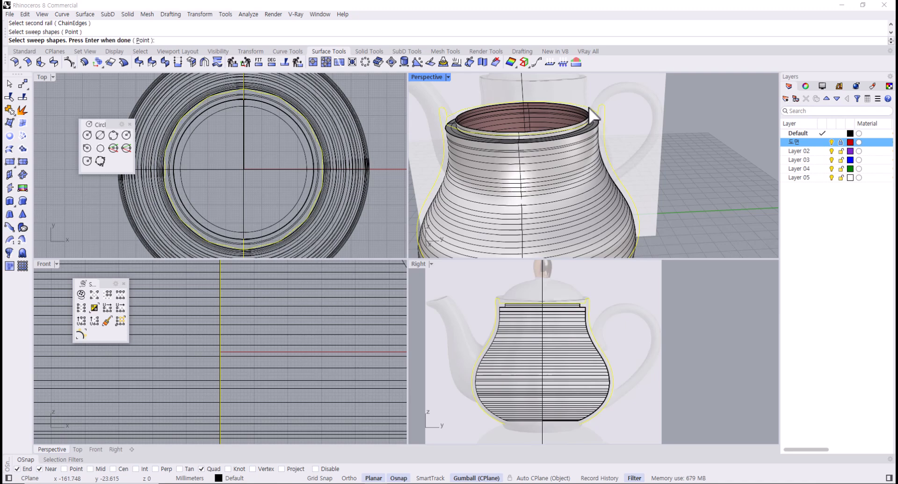
pyautogui.press('Return')
pyautogui.press('Return')
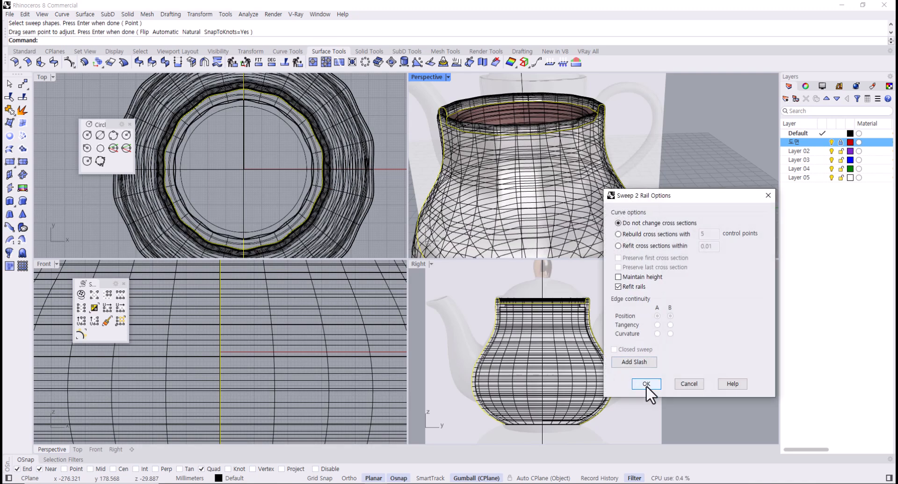
pyautogui.click(646, 383)
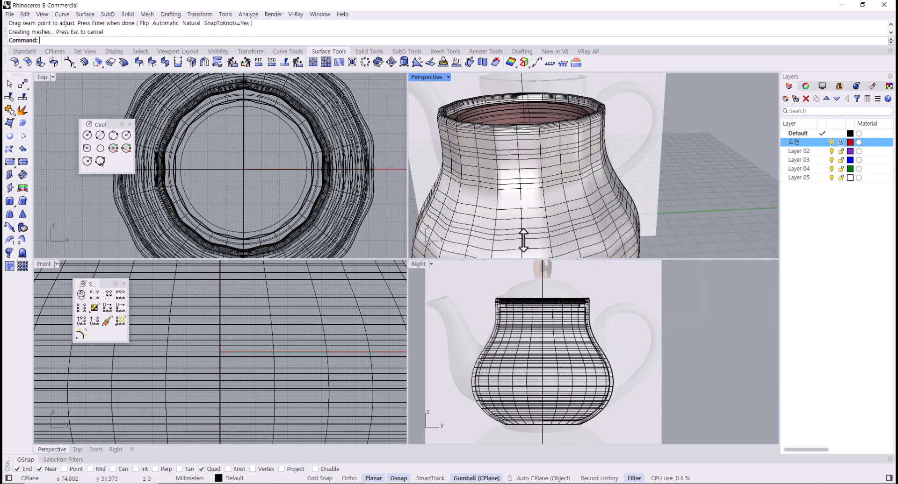
# Examine the fluting of the swept outer body around the belly and base, and undo the sweep.
pyautogui.scroll(-5, 615, 190)
pyautogui.scroll(6, 537, 124)
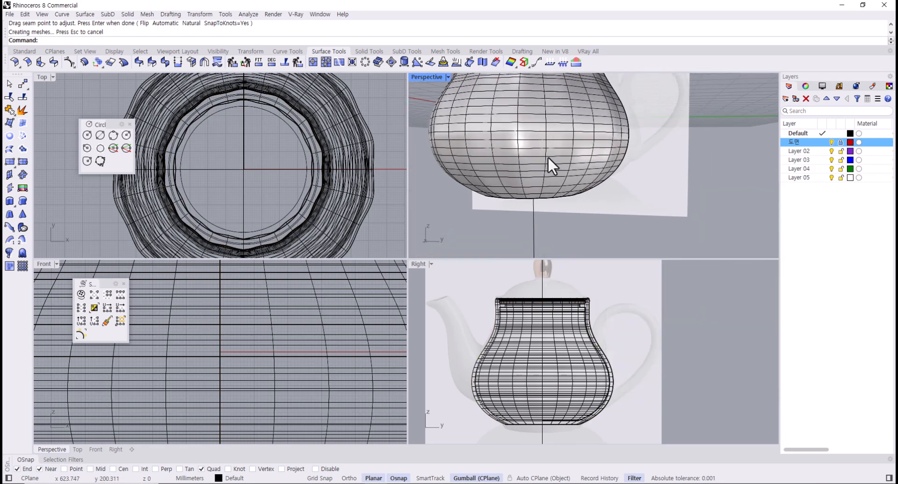
pyautogui.scroll(4, 539, 150)
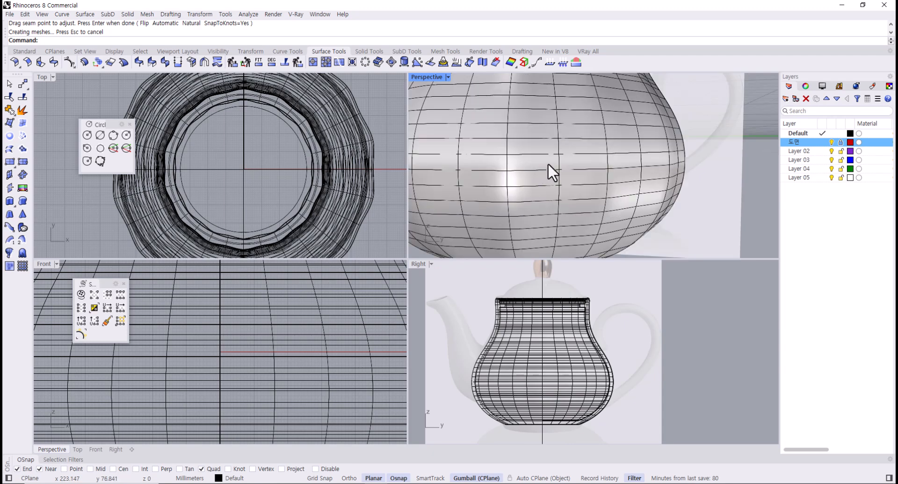
pyautogui.click(554, 155)
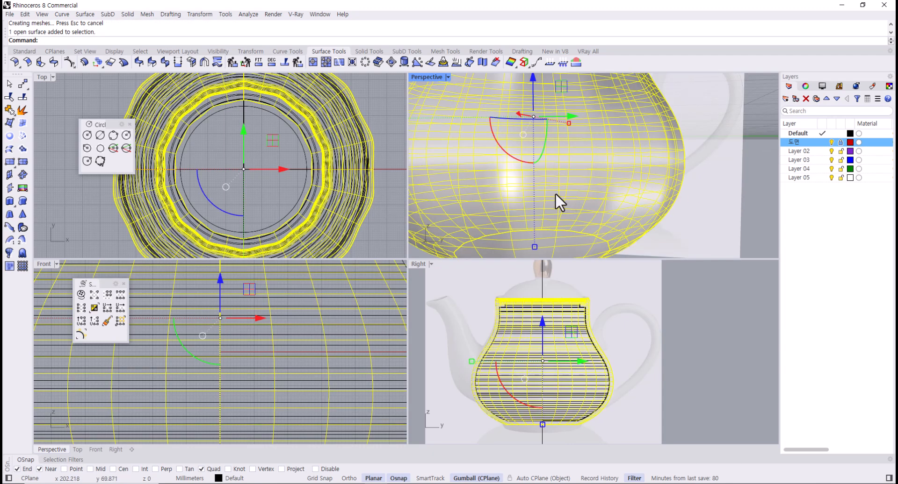
pyautogui.click(735, 210)
pyautogui.scroll(-9, 557, 181)
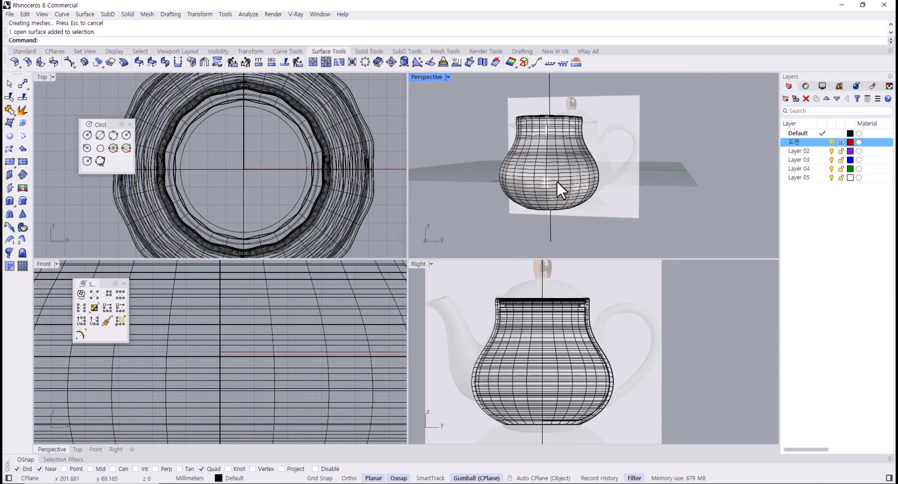
pyautogui.moveTo(557, 180)
pyautogui.mouseDown(button='right')
pyautogui.moveTo(540, 206)
pyautogui.moveTo(550, 204)
pyautogui.moveTo(537, 150)
pyautogui.moveTo(537, 208)
pyautogui.moveTo(561, 176)
pyautogui.mouseUp(button='right')
pyautogui.scroll(6, 540, 206)
pyautogui.scroll(-3, 540, 207)
pyautogui.hotkey('ctrl', 'z')
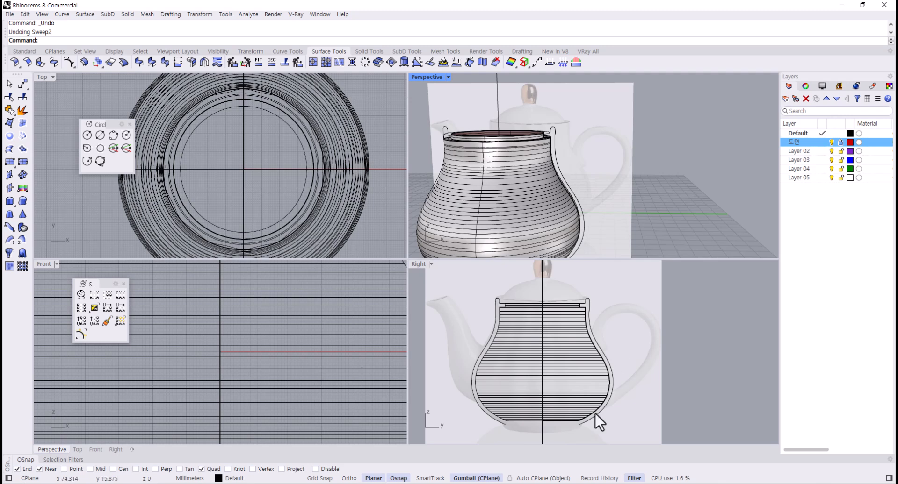
# Enable Record History and sweep the scalloped rim curve with Sweep2 along the handle-side and spout-side outer wall profiles.
pyautogui.click(592, 478)
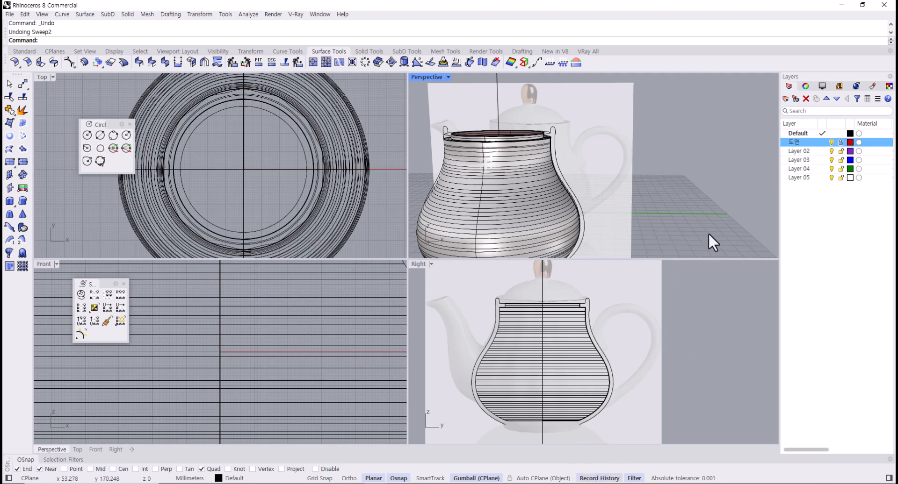
pyautogui.write('Sweep2')
pyautogui.press('Return')
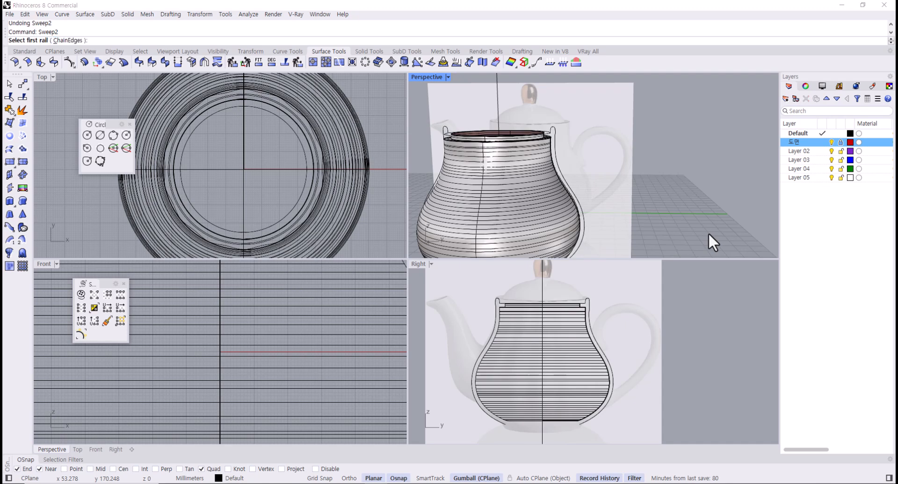
pyautogui.click(555, 134)
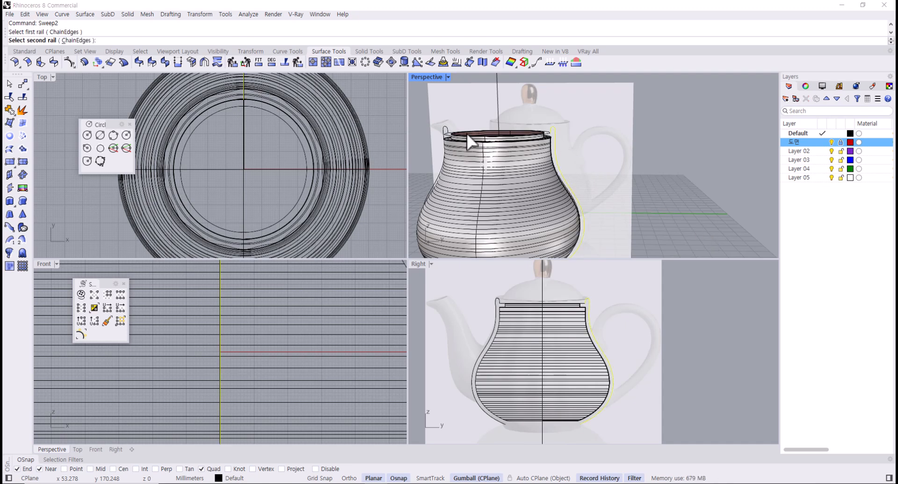
pyautogui.click(445, 127)
pyautogui.scroll(2, 447, 134)
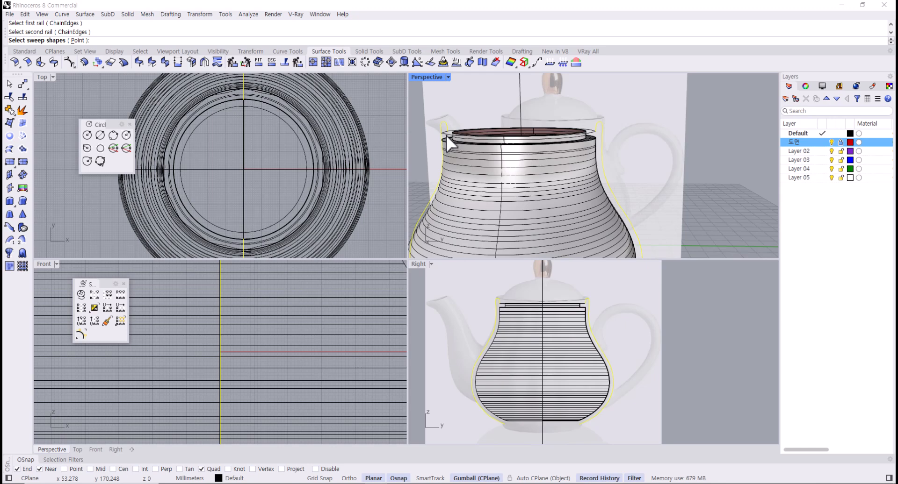
pyautogui.click(446, 135)
pyautogui.press('Return')
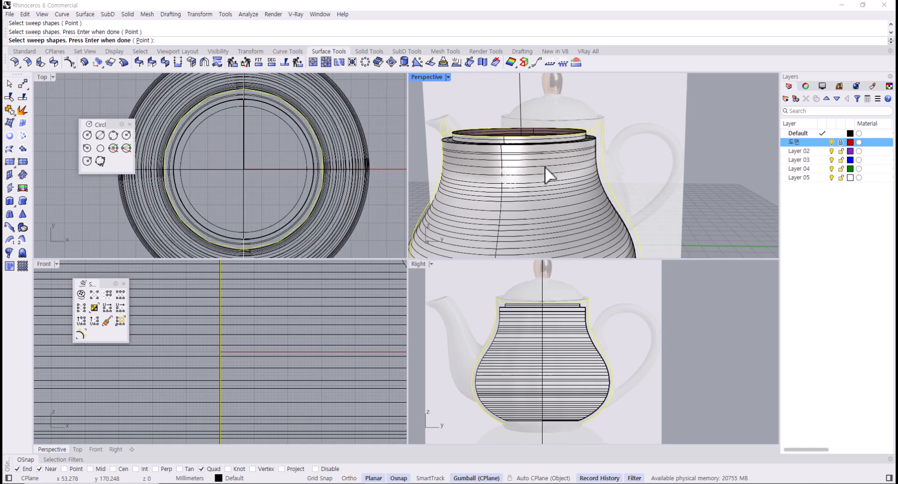
pyautogui.press('Return')
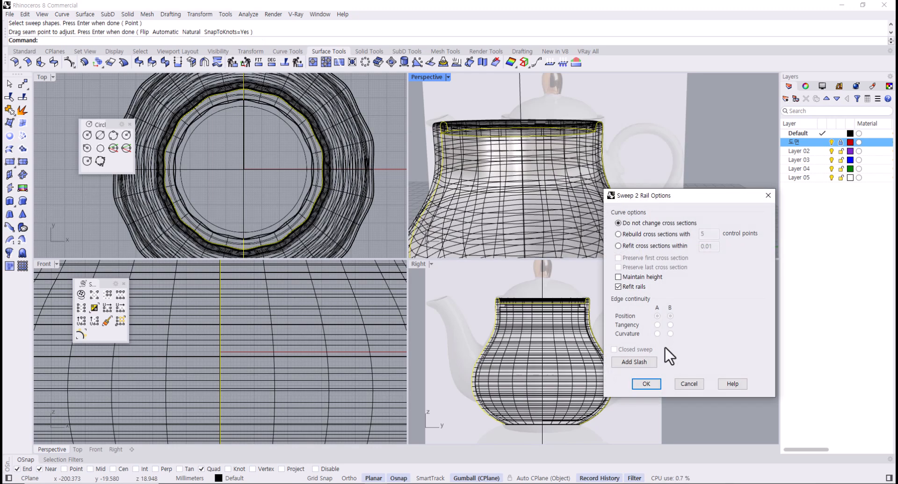
pyautogui.click(649, 382)
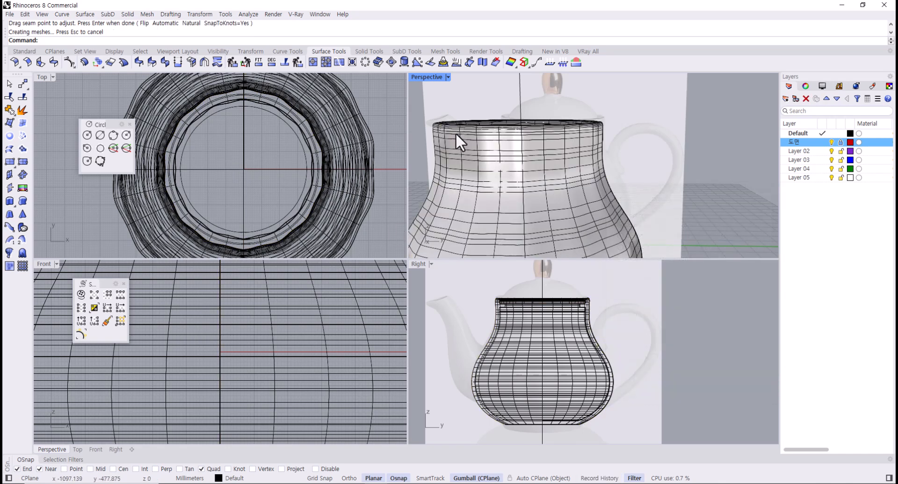
# Select the scalloped rim curve inside the mouth and show its control points in a maximized Top view.
pyautogui.moveTo(455, 132); pyautogui.dragTo(449, 164, button='right')
pyautogui.scroll(2, 453, 222)
pyautogui.keyDown('shift'); pyautogui.moveTo(451, 221); pyautogui.dragTo(480, 233, button='right'); pyautogui.keyUp('shift')
pyautogui.scroll(2, 480, 233)
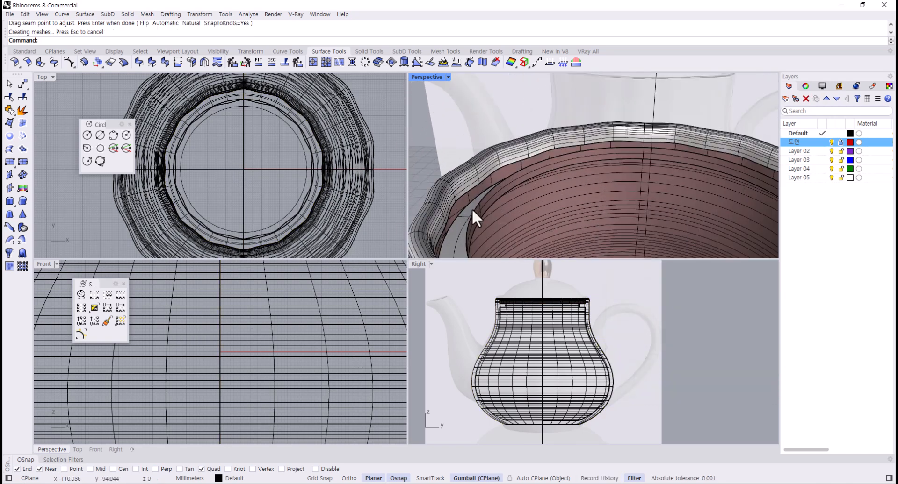
pyautogui.click(456, 201)
pyautogui.click(490, 226)
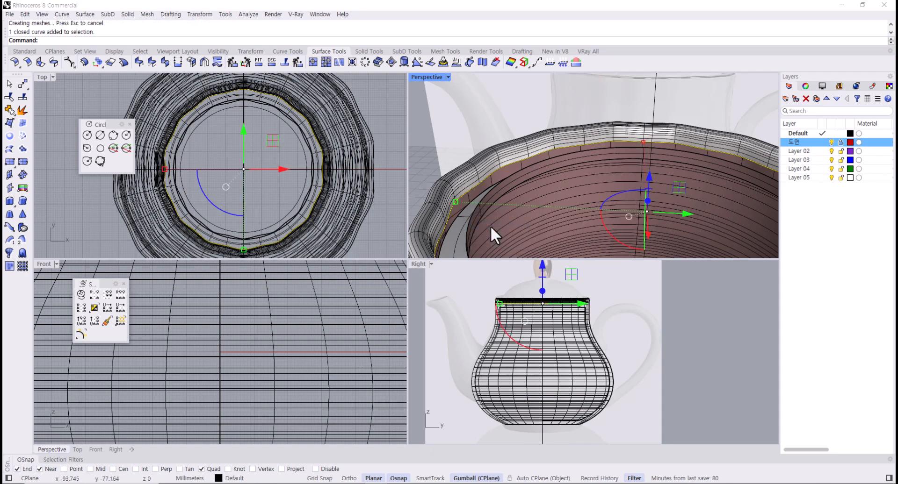
pyautogui.doubleClick(43, 78)
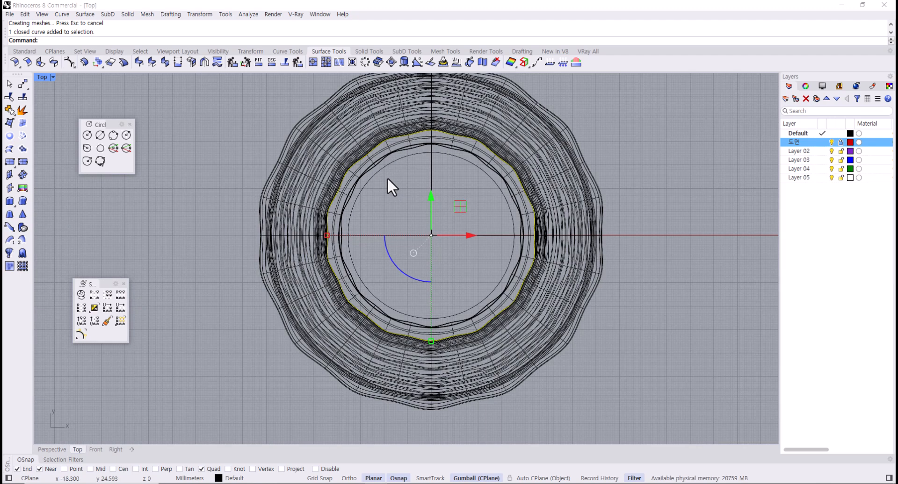
pyautogui.press('F10')
# Select the inner valley control points of the scalloped rim curve across its upper arc, round to the positive X axis.
pyautogui.scroll(4, 374, 173)
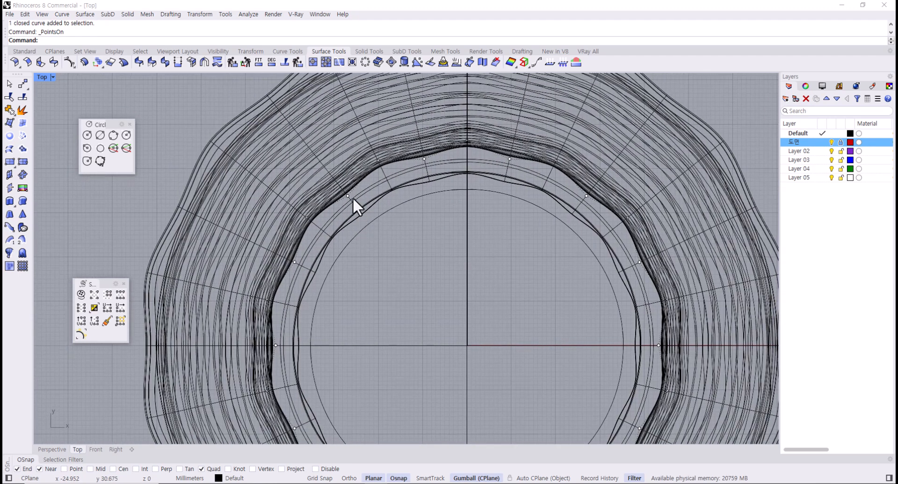
pyautogui.moveTo(237, 94); pyautogui.dragTo(365, 210)
pyautogui.scroll(4, 344, 199)
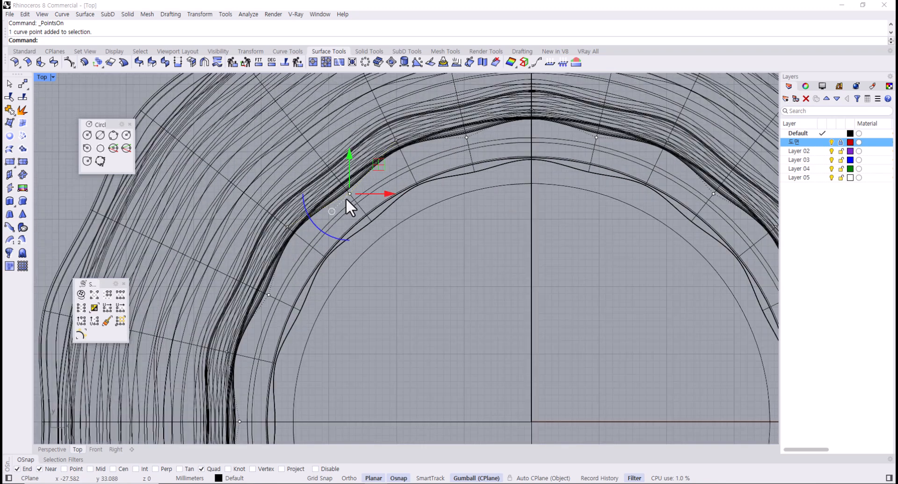
pyautogui.keyDown('shift'); pyautogui.click(466, 137); pyautogui.keyUp('shift')
pyautogui.moveTo(584, 151); pyautogui.dragTo(448, 183, button='right')
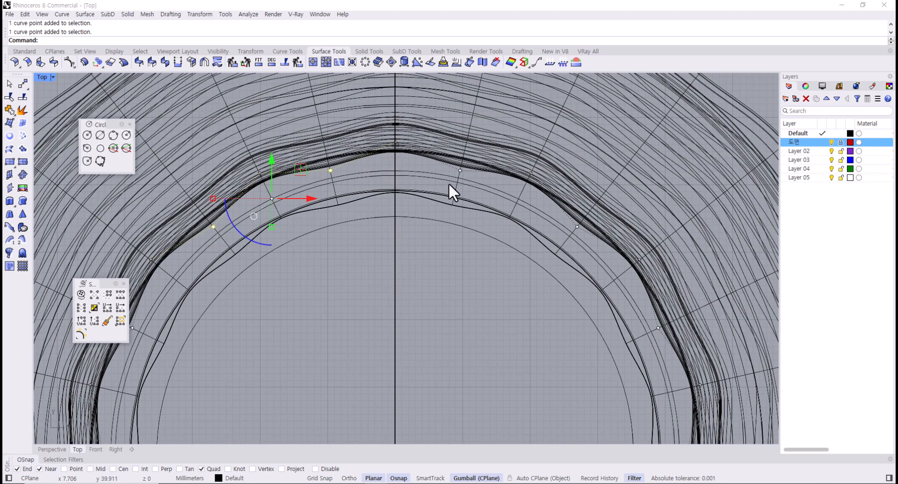
pyautogui.keyDown('shift'); pyautogui.click(460, 170); pyautogui.keyUp('shift')
pyautogui.keyDown('shift'); pyautogui.click(577, 228); pyautogui.keyUp('shift')
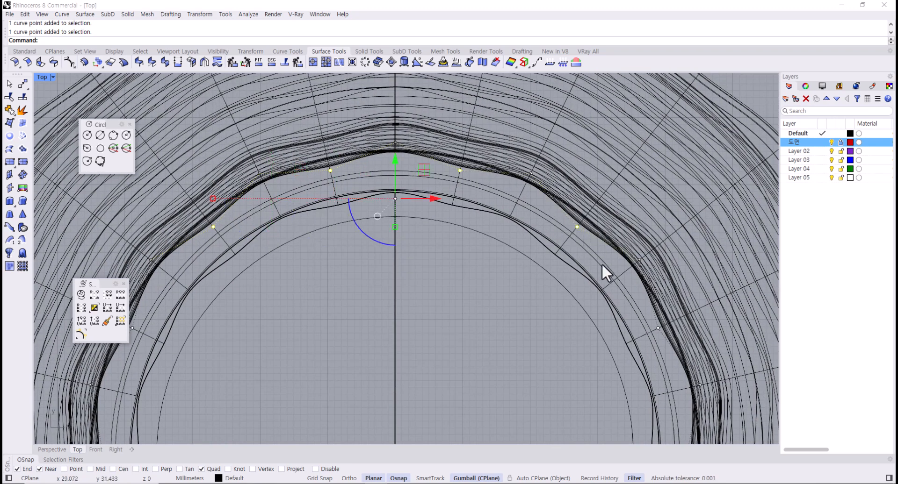
pyautogui.moveTo(626, 308); pyautogui.dragTo(514, 234, button='right')
pyautogui.keyDown('shift'); pyautogui.click(546, 256); pyautogui.keyUp('shift')
pyautogui.moveTo(583, 366); pyautogui.dragTo(507, 231, button='right')
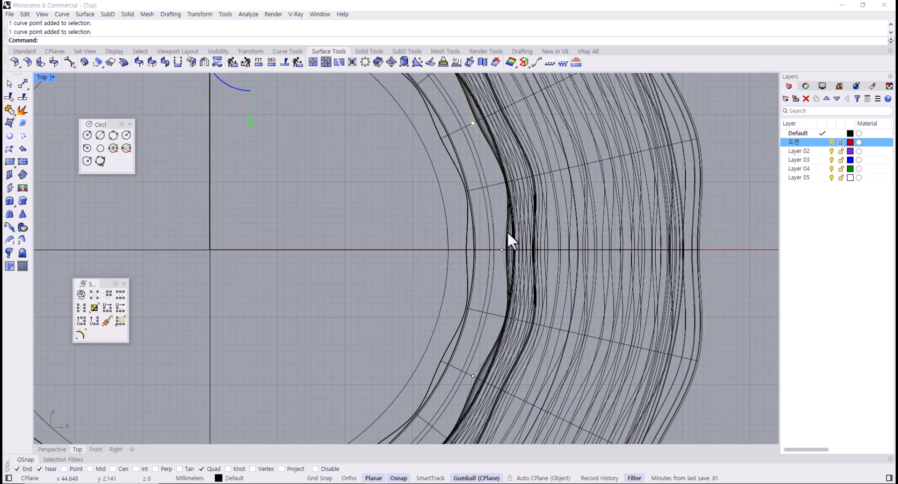
pyautogui.keyDown('shift'); pyautogui.click(499, 248); pyautogui.keyUp('shift')
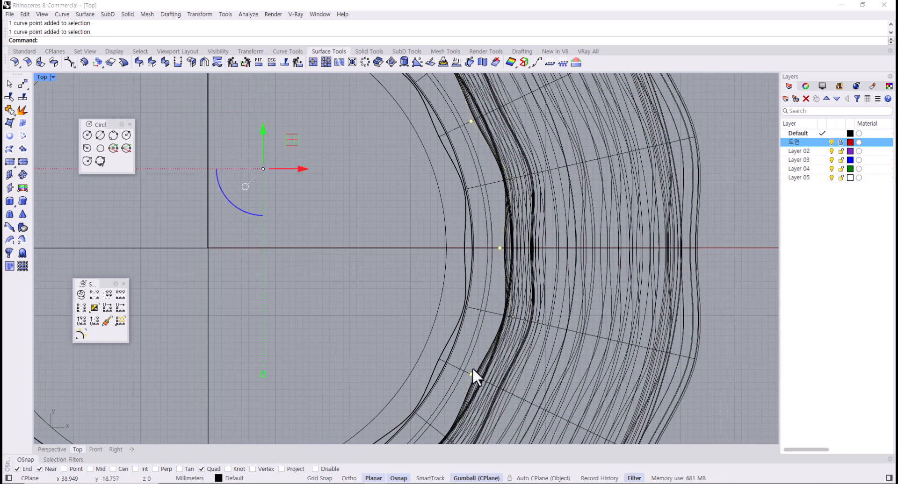
# Add the valley control points along the lower arc of the scalloped rim curve to the selection, choosing curve points over surfaces.
pyautogui.scroll(-2, 473, 368)
pyautogui.moveTo(472, 367); pyautogui.dragTo(537, 244, button='right')
pyautogui.keyDown('shift'); pyautogui.click(480, 324); pyautogui.keyUp('shift')
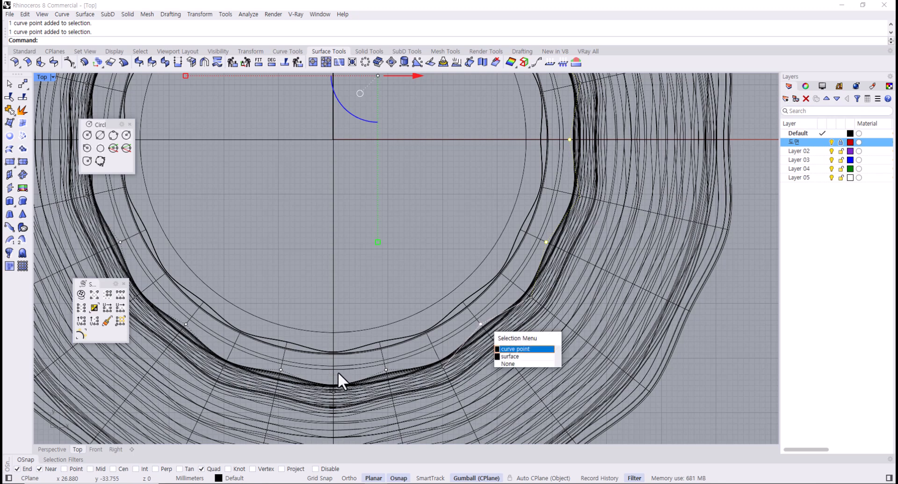
pyautogui.rightClick(480, 351)
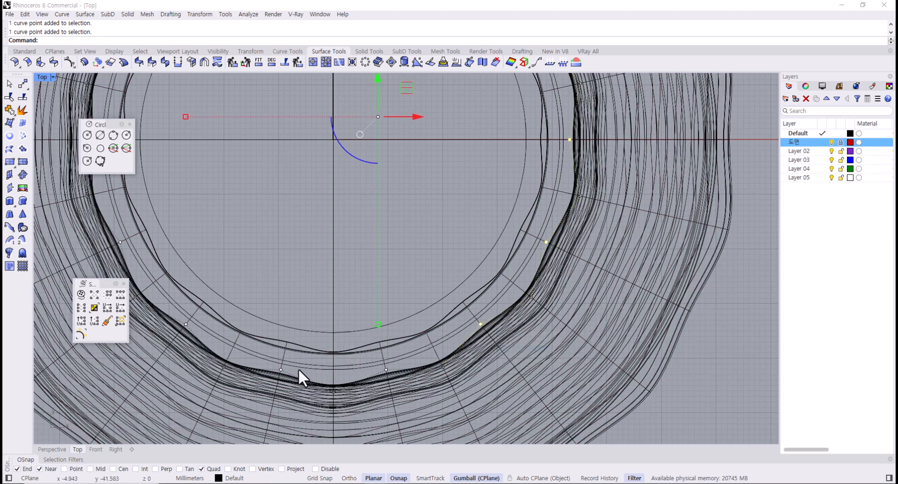
pyautogui.keyDown('shift'); pyautogui.click(386, 369); pyautogui.keyUp('shift')
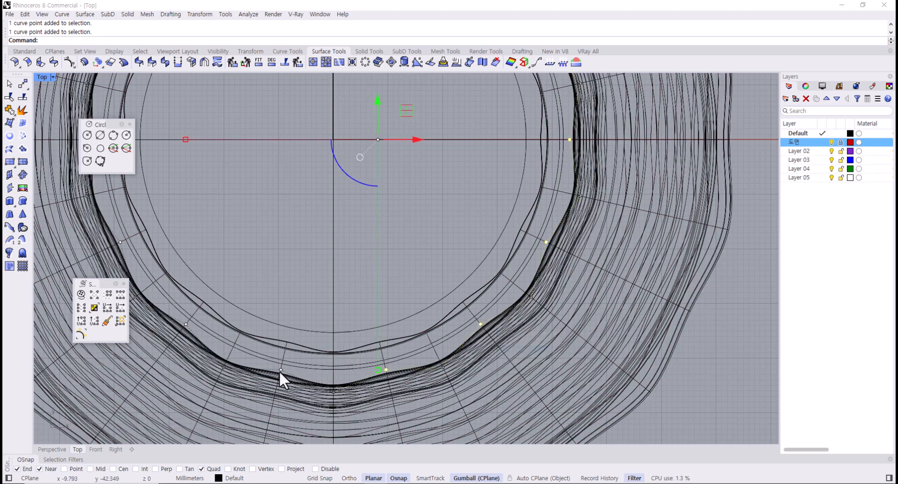
pyautogui.keyDown('shift'); pyautogui.click(187, 325); pyautogui.keyUp('shift')
pyautogui.scroll(-2, 251, 265)
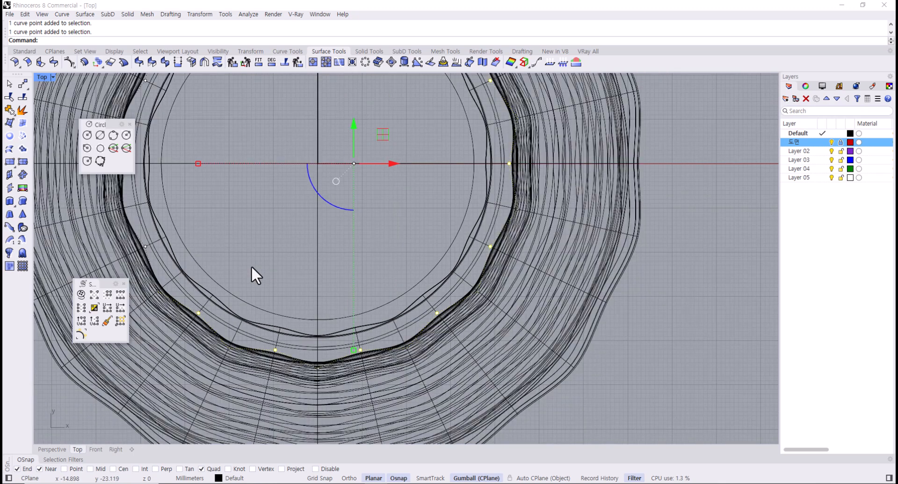
pyautogui.moveTo(251, 266); pyautogui.dragTo(426, 331, button='right')
pyautogui.scroll(2, 339, 315)
pyautogui.keyDown('shift'); pyautogui.click(313, 309); pyautogui.keyUp('shift')
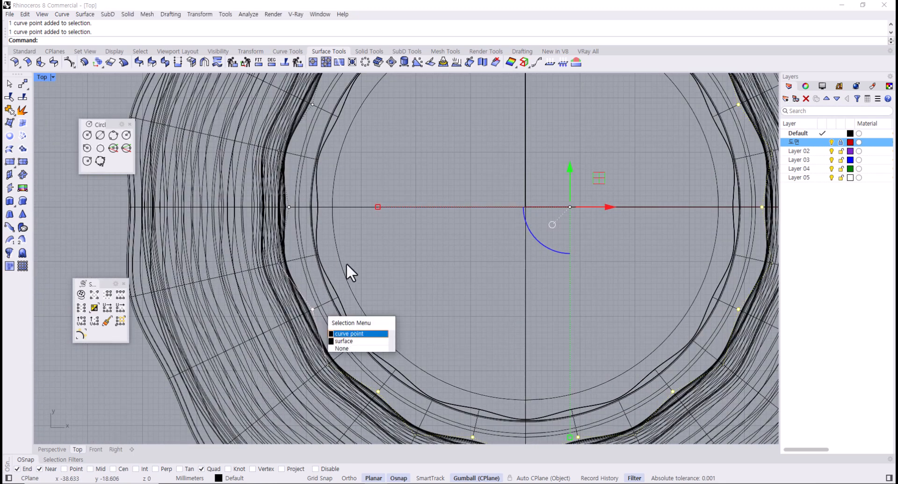
pyautogui.click(352, 332)
# Complete the valley point selection with the rim curve's points on the negative X axis and just above it.
pyautogui.keyDown('shift'); pyautogui.click(289, 207); pyautogui.keyUp('shift')
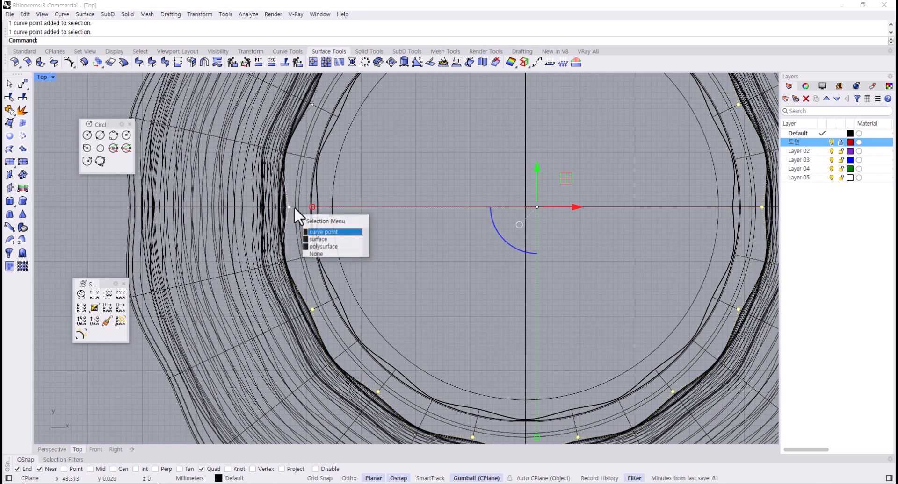
pyautogui.click(333, 232)
pyautogui.scroll(-2, 356, 270)
pyautogui.moveTo(357, 271); pyautogui.dragTo(362, 357, button='right')
pyautogui.scroll(2, 344, 252)
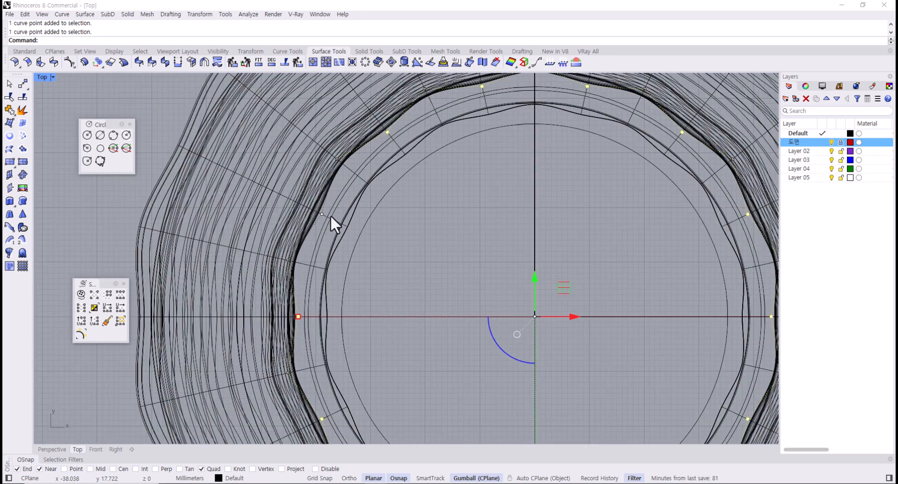
pyautogui.keyDown('shift'); pyautogui.click(321, 215); pyautogui.keyUp('shift')
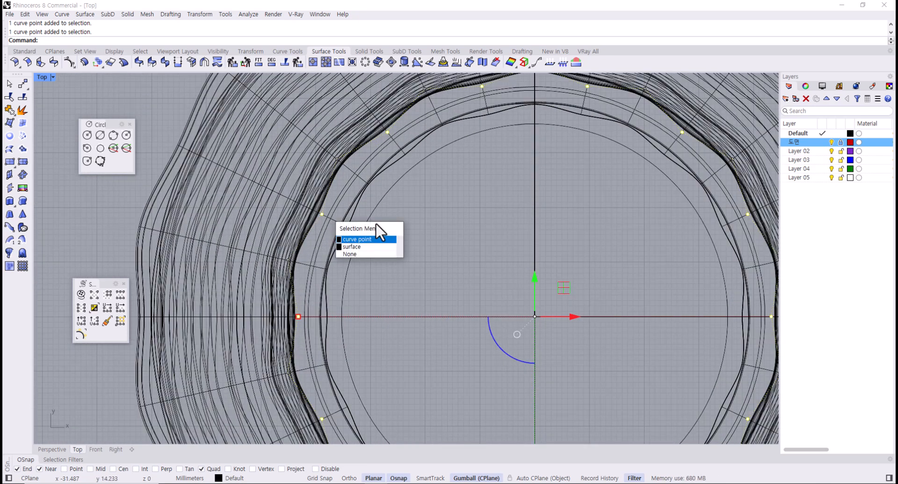
pyautogui.click(366, 240)
pyautogui.moveTo(383, 176); pyautogui.dragTo(345, 263, button='right')
pyautogui.scroll(2, 356, 232)
pyautogui.scroll(-10, 391, 247)
pyautogui.moveTo(421, 278); pyautogui.dragTo(346, 180, button='right')
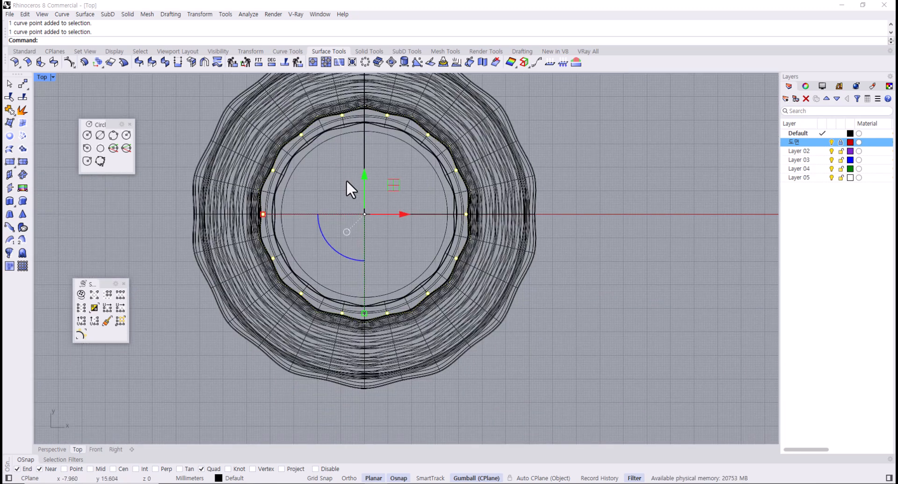
# Return to the four-view layout, scale the selected valley points inward about the centre, and inspect the deepened fluting on the belly.
pyautogui.doubleClick(42, 77)
pyautogui.scroll(-10, 563, 193)
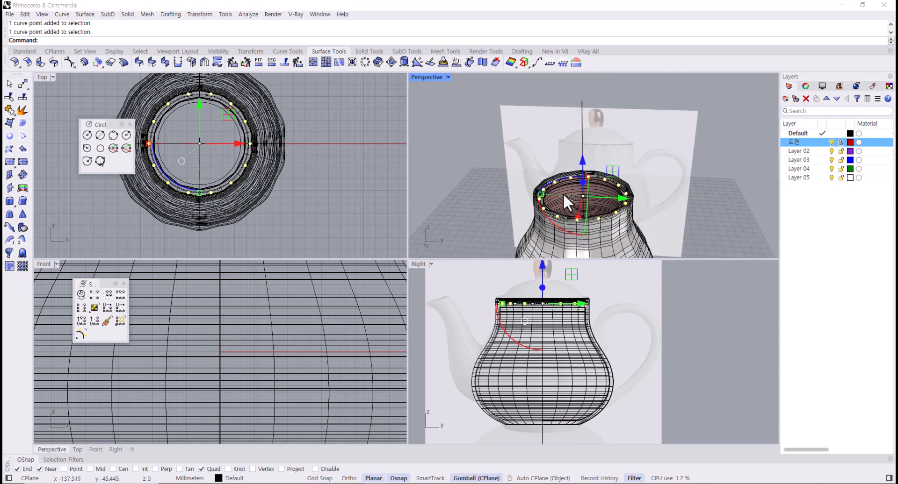
pyautogui.keyDown('shift'); pyautogui.moveTo(576, 219); pyautogui.dragTo(583, 144, button='right'); pyautogui.keyUp('shift')
pyautogui.scroll(2, 567, 165)
pyautogui.moveTo(250, 159); pyautogui.dragTo(323, 178, button='right')
pyautogui.scroll(5, 231, 179)
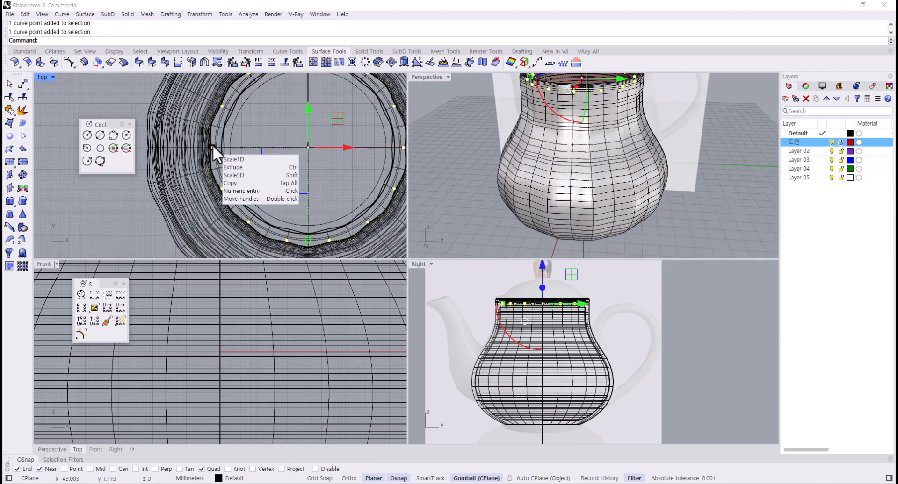
pyautogui.moveTo(213, 147); pyautogui.dragTo(220, 145)
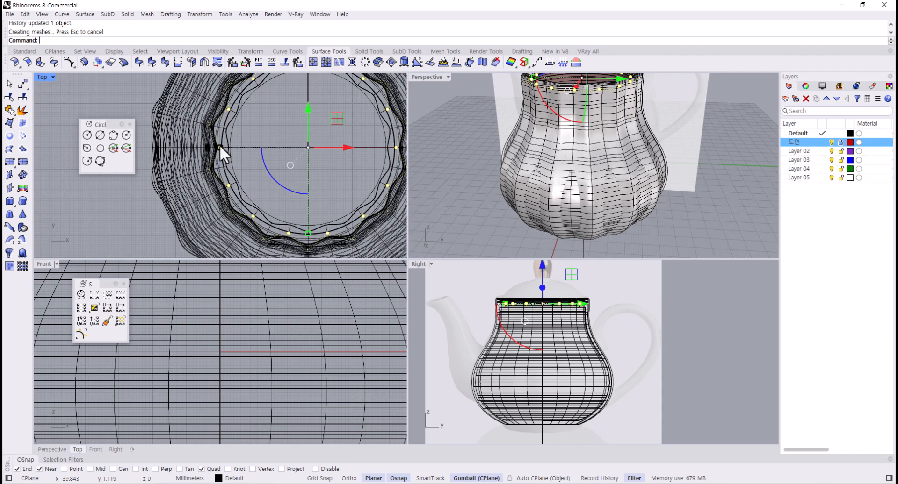
pyautogui.scroll(5, 568, 208)
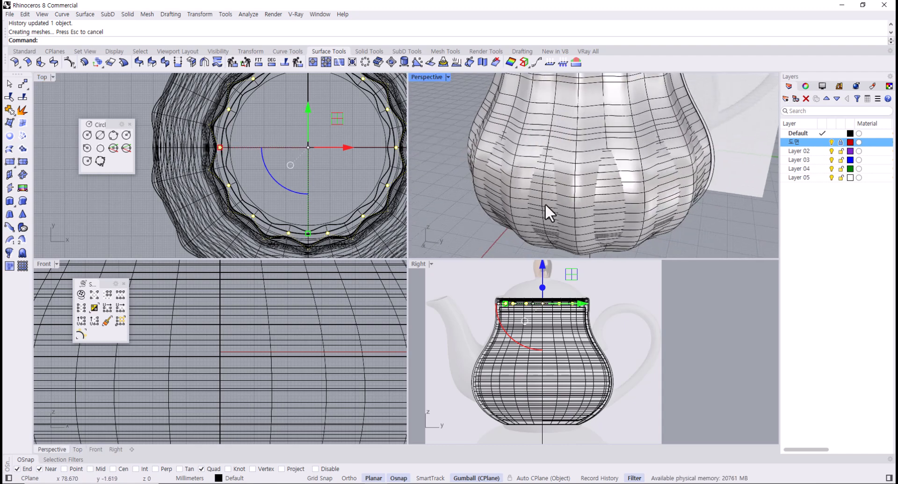
pyautogui.scroll(4, 543, 199)
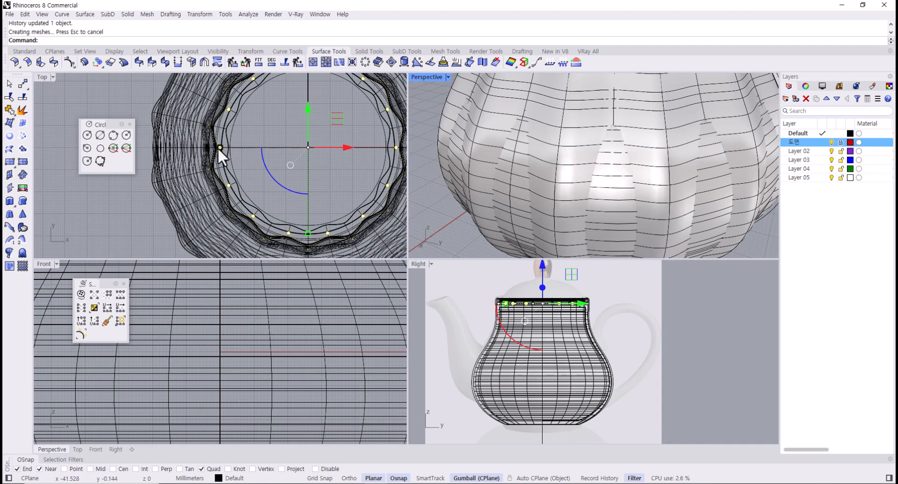
# Scale the valley points slightly back outward in two small adjustments to soften the fluting, and check the outer body.
pyautogui.moveTo(219, 147); pyautogui.dragTo(217, 148)
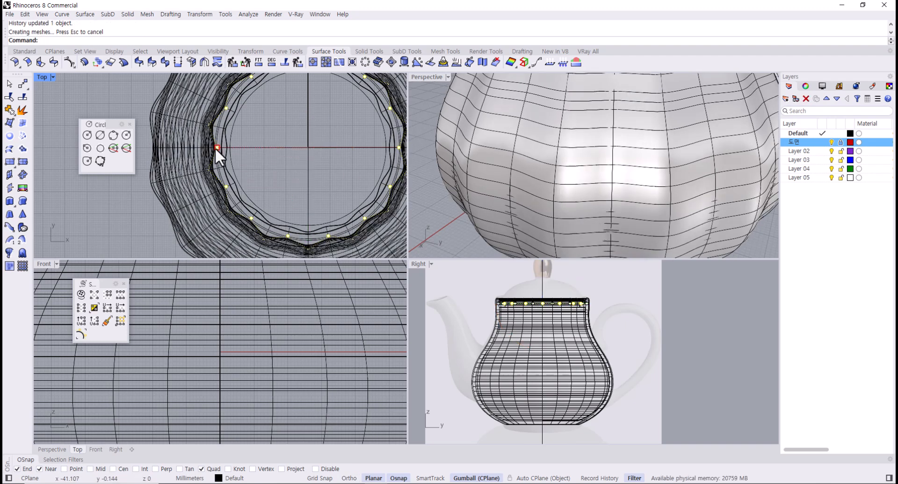
pyautogui.keyDown('shift'); pyautogui.moveTo(215, 147); pyautogui.dragTo(215, 148); pyautogui.keyUp('shift')
pyautogui.scroll(-4, 588, 202)
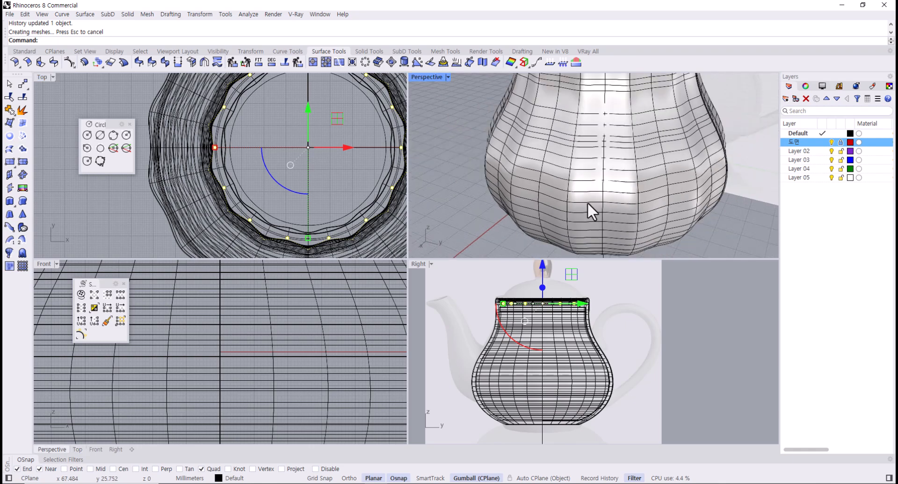
pyautogui.moveTo(588, 202); pyautogui.dragTo(542, 229, button='right')
pyautogui.scroll(-2, 248, 190)
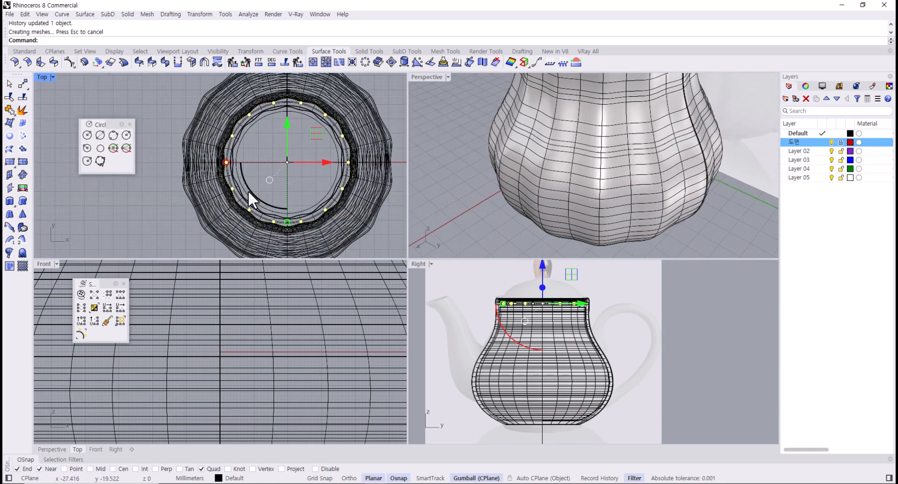
pyautogui.scroll(-2, 261, 192)
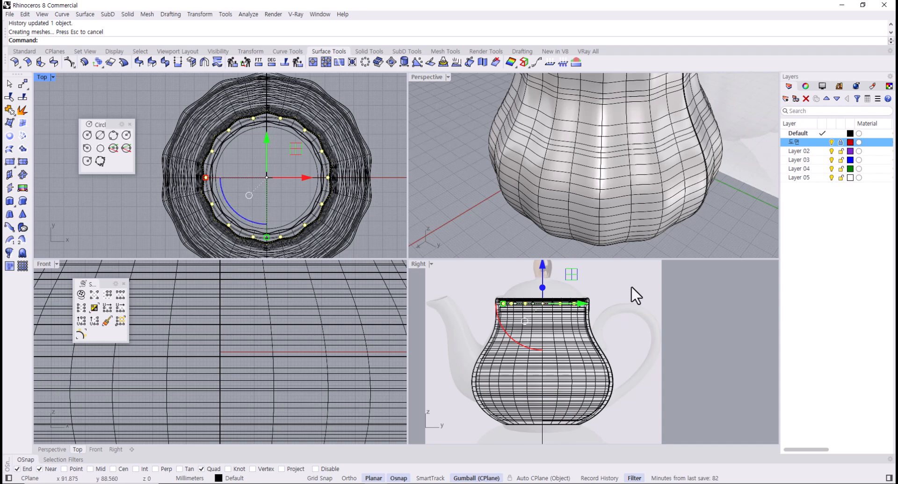
# Try uniformly scaling the inner body polysurface down slightly, check its gap to the fluted outer wall, and undo the scale.
pyautogui.moveTo(645, 225); pyautogui.dragTo(527, 171, button='right')
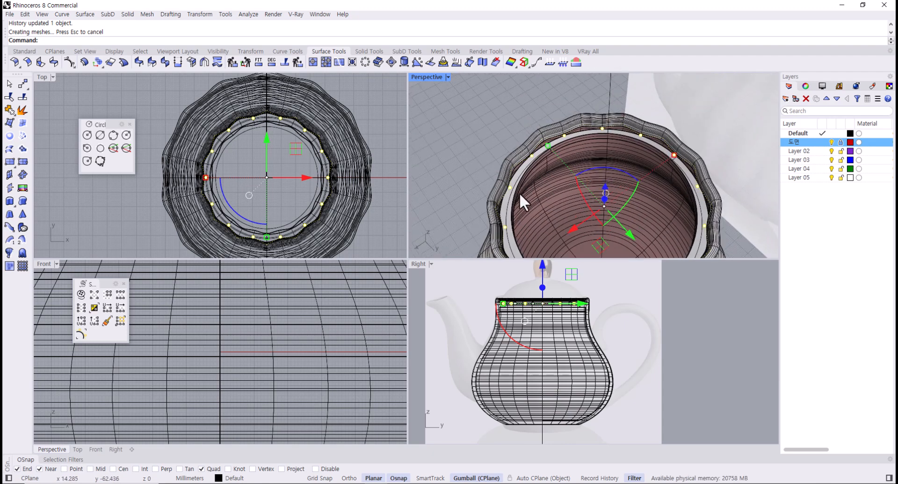
pyautogui.click(513, 186)
pyautogui.scroll(5, 584, 336)
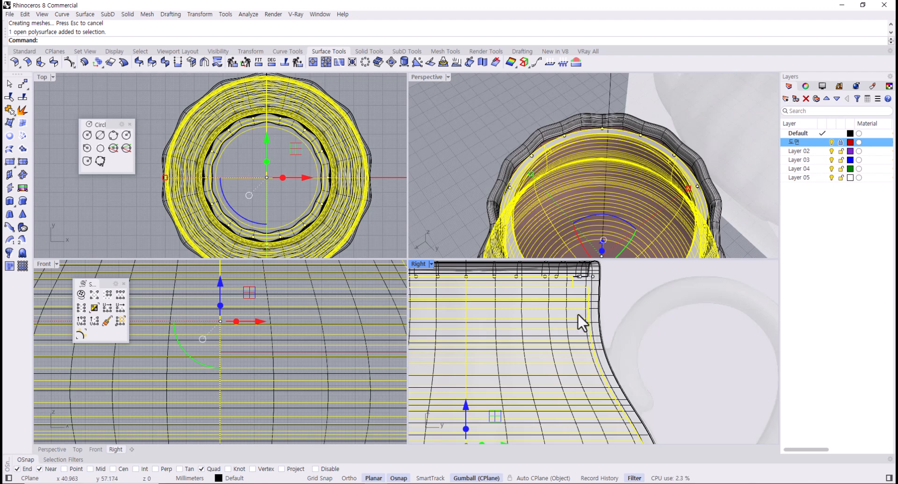
pyautogui.scroll(2, 597, 369)
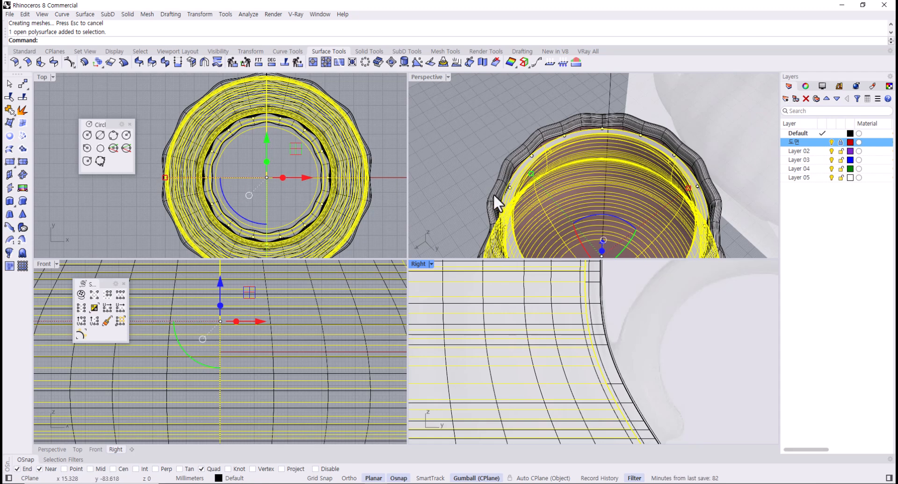
pyautogui.scroll(-5, 494, 192)
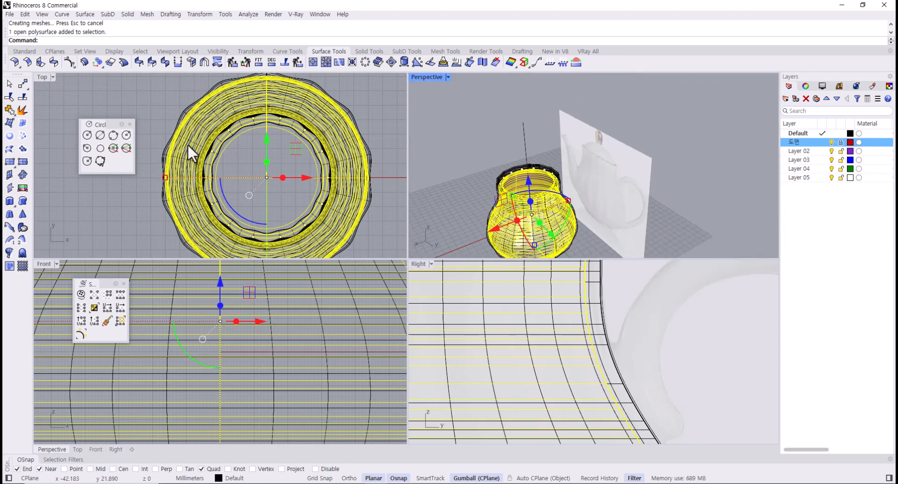
pyautogui.scroll(5, 173, 178)
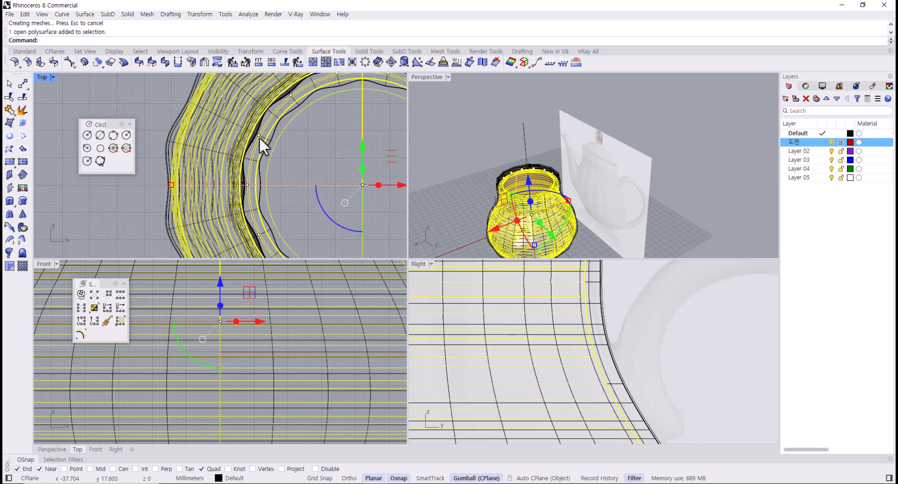
pyautogui.keyDown('shift'); pyautogui.moveTo(172, 186); pyautogui.dragTo(176, 184); pyautogui.keyUp('shift')
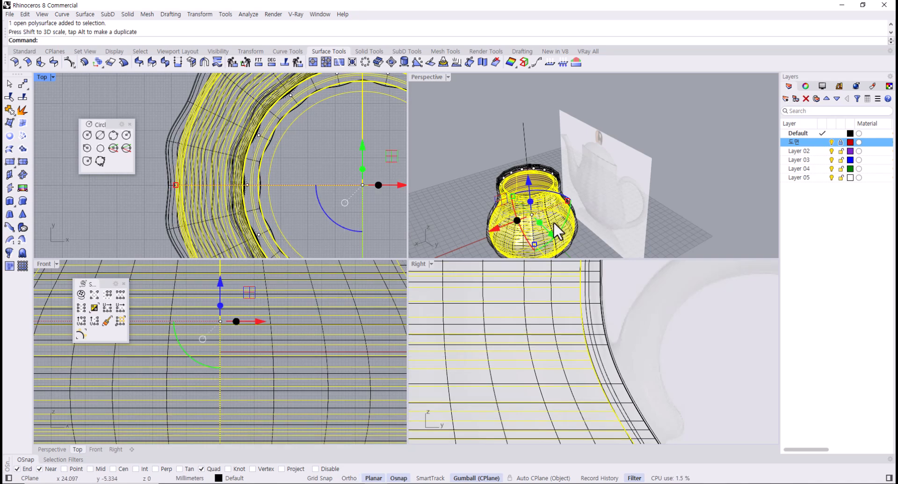
pyautogui.click(683, 228)
pyautogui.scroll(-8, 524, 354)
pyautogui.scroll(-2, 524, 358)
pyautogui.scroll(6, 527, 346)
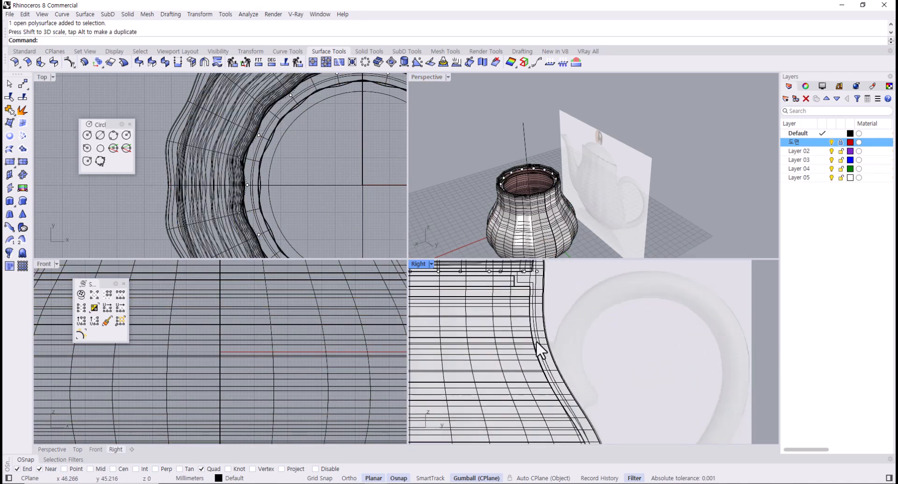
pyautogui.scroll(1, 530, 331)
pyautogui.scroll(-5, 526, 327)
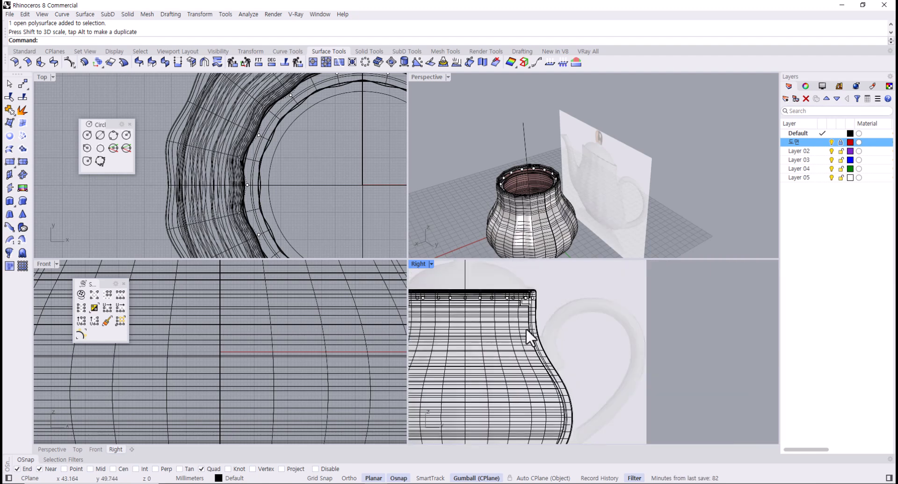
pyautogui.hotkey('ctrl', 'z')
# Turn off the rim curve's control points and show the whole fluted body in a maximized Perspective view.
pyautogui.click(584, 207)
pyautogui.scroll(6, 489, 197)
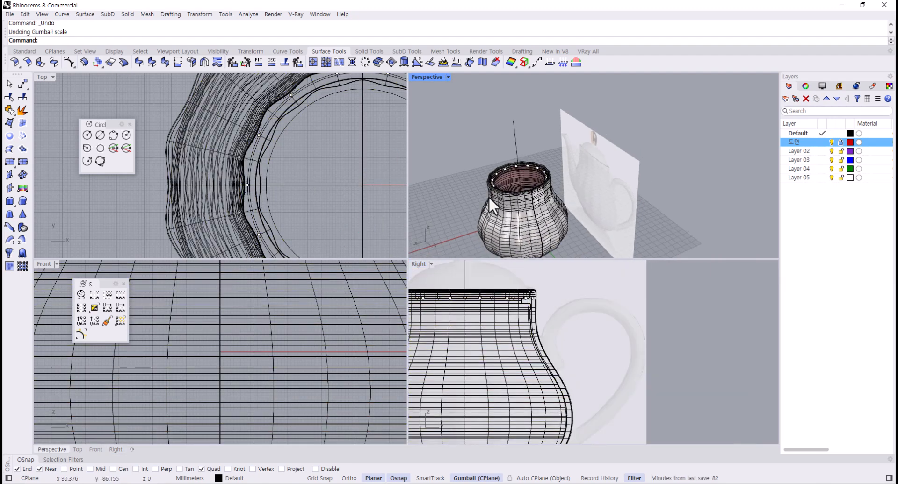
pyautogui.press('F11')
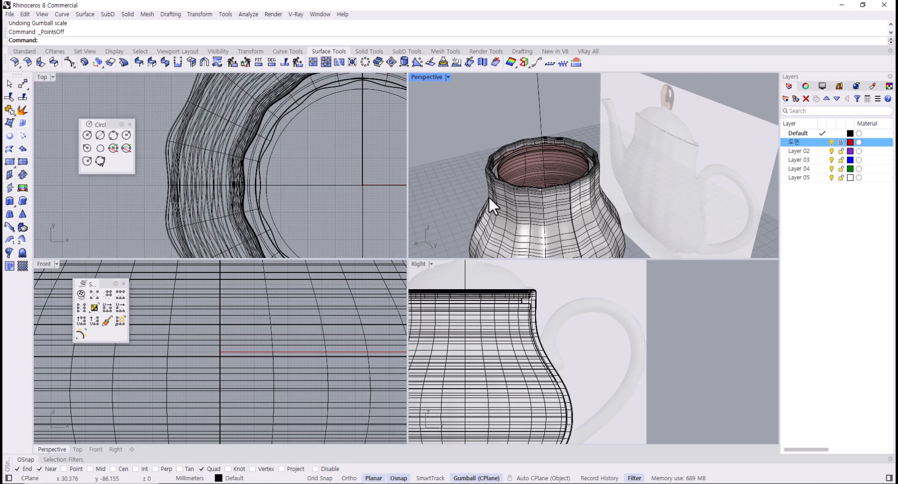
pyautogui.doubleClick(430, 78)
pyautogui.scroll(-7, 411, 180)
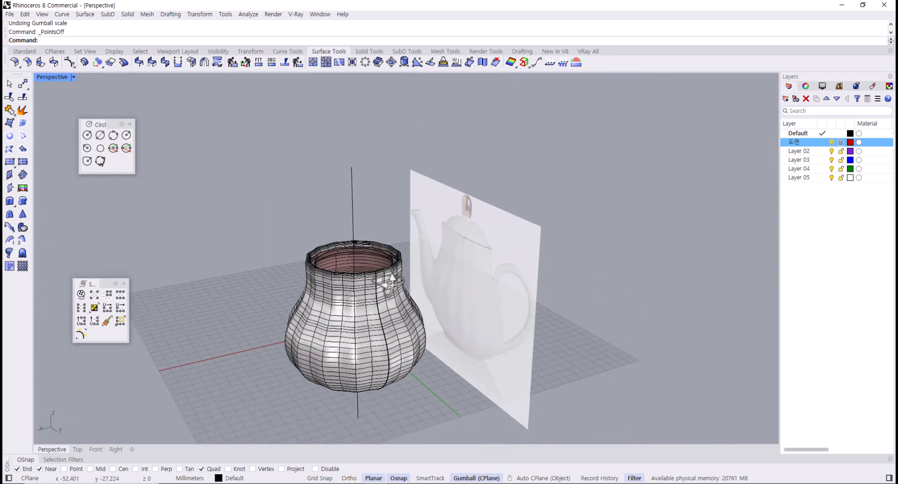
# Inspect the fluted outer body and the inner body from the neck down to the underside.
pyautogui.moveTo(387, 281); pyautogui.dragTo(363, 261, button='right')
pyautogui.scroll(4, 363, 262)
pyautogui.click(386, 270)
pyautogui.click(520, 366)
pyautogui.moveTo(391, 362); pyautogui.dragTo(366, 318, button='right')
pyautogui.click(347, 189)
pyautogui.press('Escape')
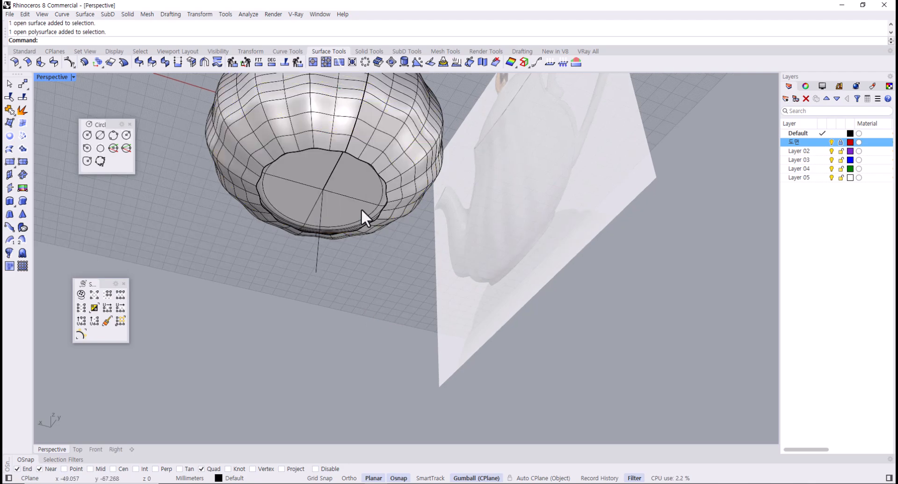
# Examine the open gap at the mouth between the inner body's top edge and the fluted outer rim.
pyautogui.moveTo(361, 209); pyautogui.dragTo(430, 249, button='right')
pyautogui.scroll(5, 355, 268)
pyautogui.scroll(-5, 356, 268)
pyautogui.scroll(3, 401, 276)
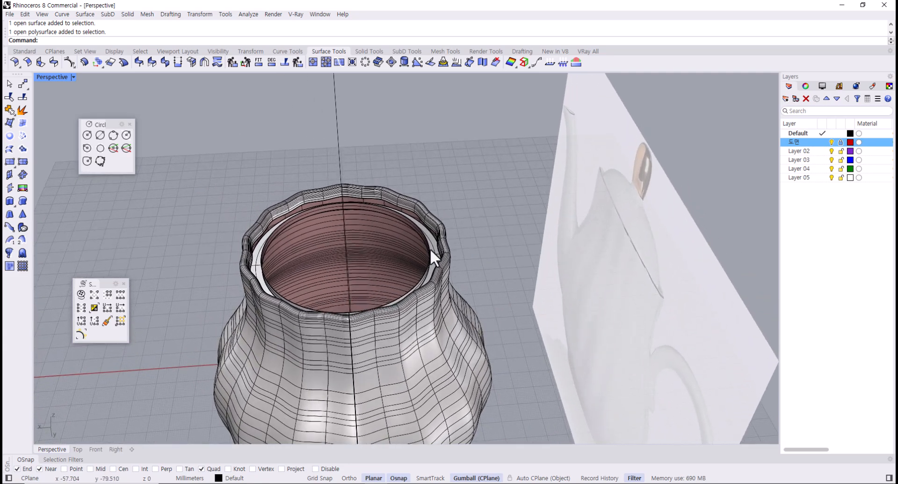
pyautogui.scroll(4, 430, 248)
pyautogui.click(420, 218)
pyautogui.click(441, 201)
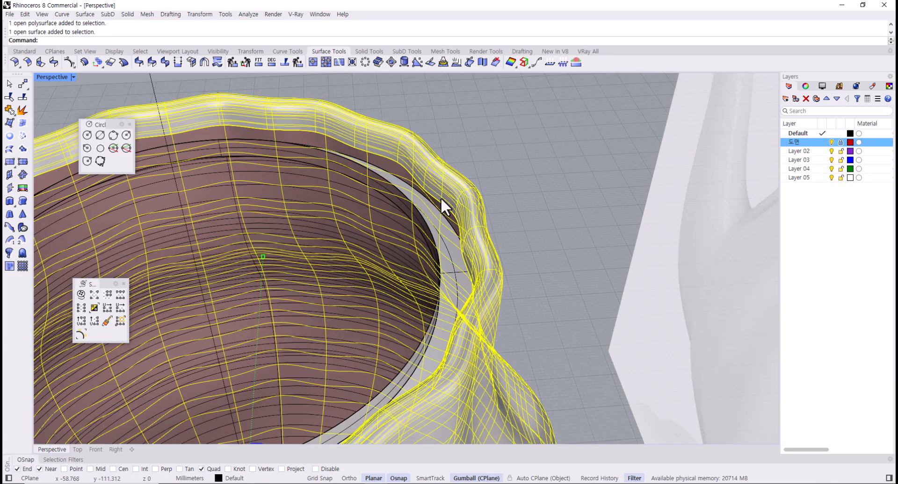
pyautogui.click(504, 195)
pyautogui.moveTo(430, 218); pyautogui.dragTo(449, 260, button='right')
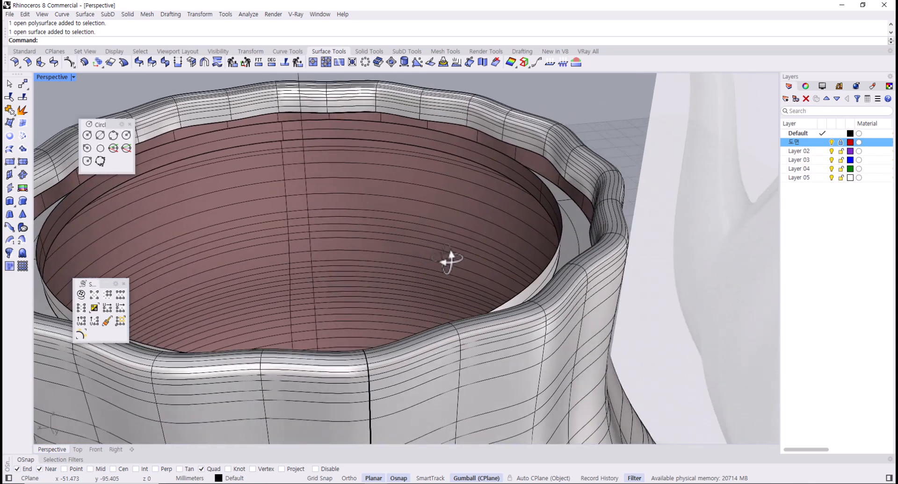
# Loft a Normal-style surface between the inner body's circular top edge and the inner edge of the fluted rim, keeping the default seams.
pyautogui.click(9, 147)
pyautogui.click(504, 154)
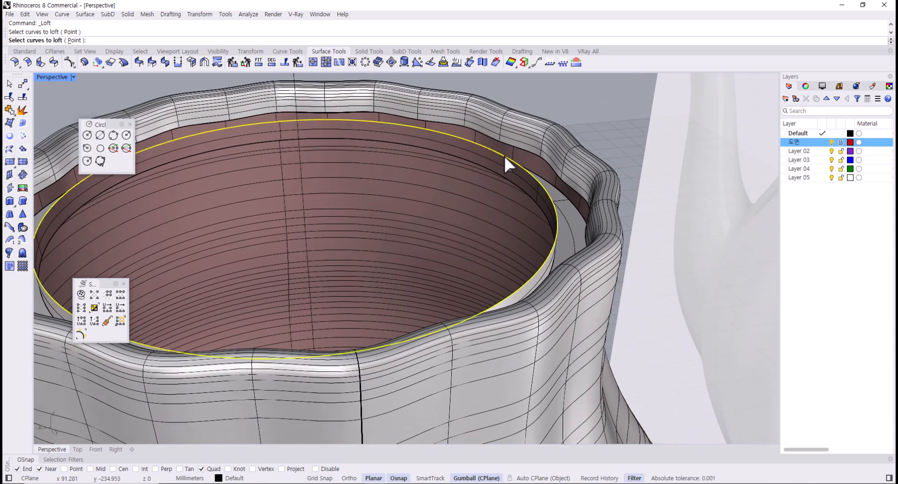
pyautogui.click(543, 167)
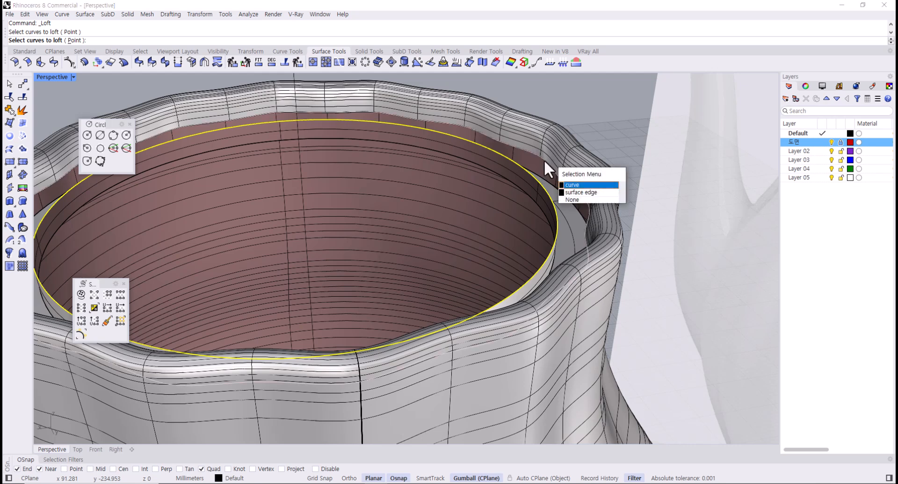
pyautogui.click(578, 193)
pyautogui.press('Return')
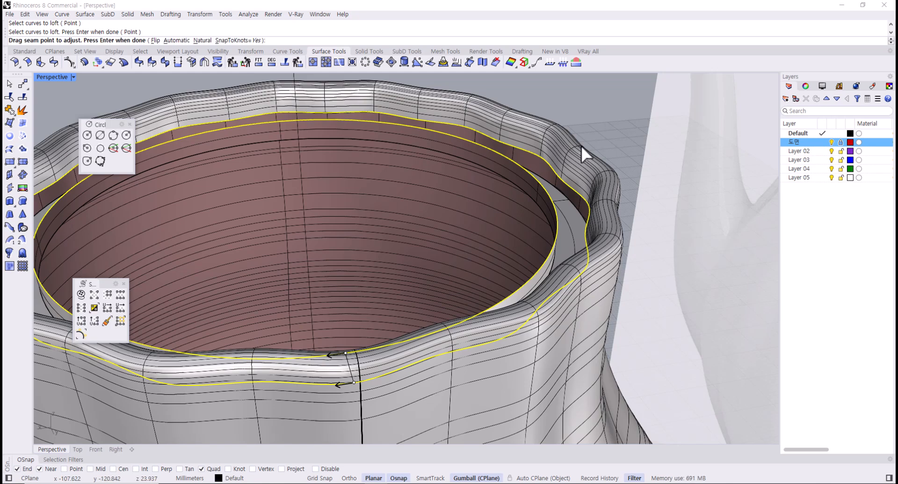
pyautogui.press('Return')
pyautogui.click(497, 355)
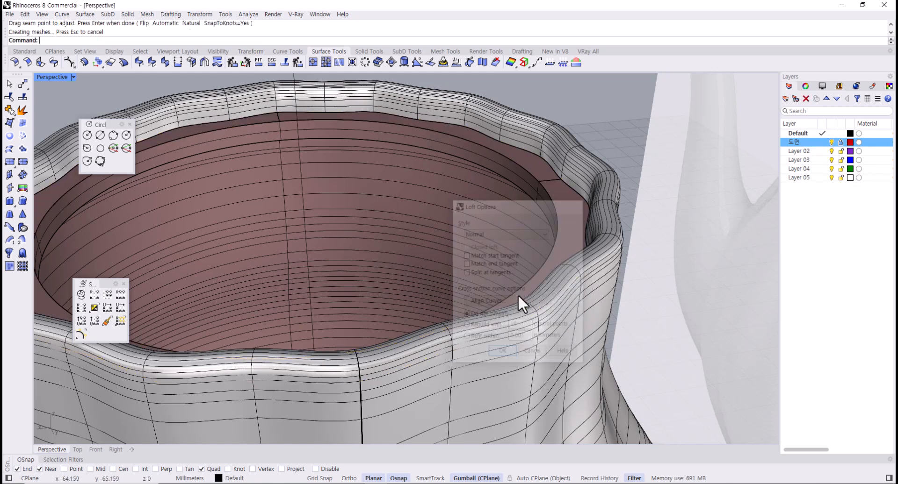
# Join the lofted ledge, inner body and fluted outer body into one polysurface, accepting the break in history.
pyautogui.click(585, 169)
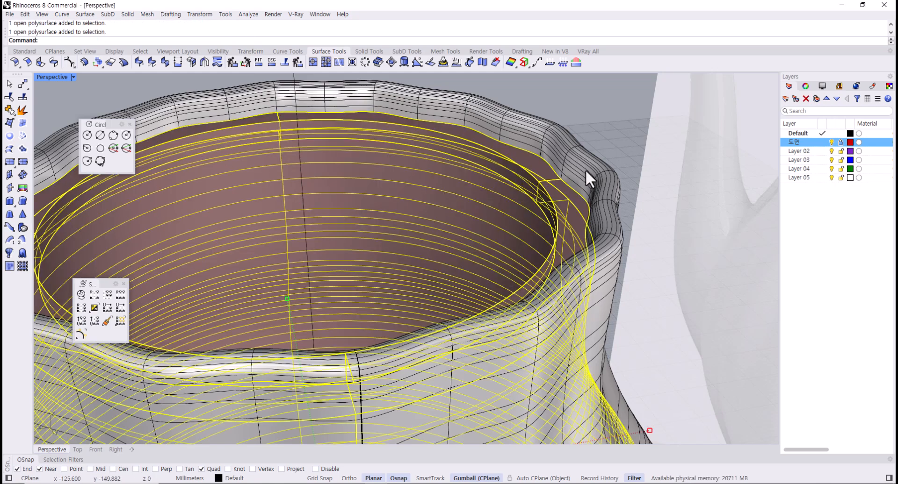
pyautogui.hotkey('ctrl', 'j')
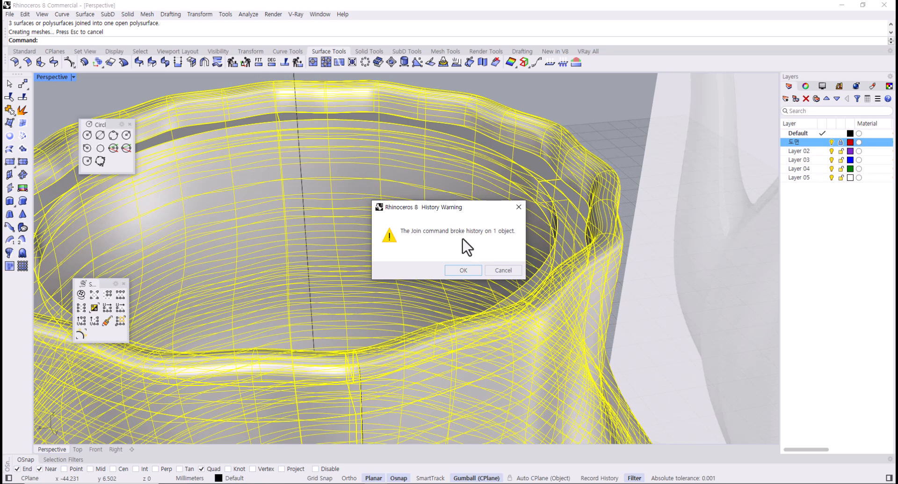
pyautogui.click(464, 267)
pyautogui.click(630, 113)
# Inspect the joined teapot body from several angles, checking the ledge inside the rim and the fluted side profile.
pyautogui.scroll(-13, 475, 262)
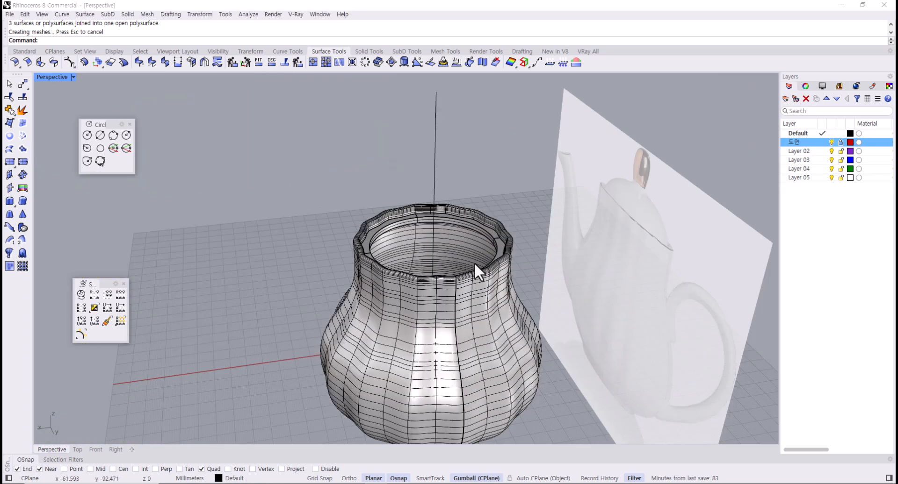
pyautogui.moveTo(457, 274); pyautogui.dragTo(427, 302, button='right')
pyautogui.scroll(12, 427, 302)
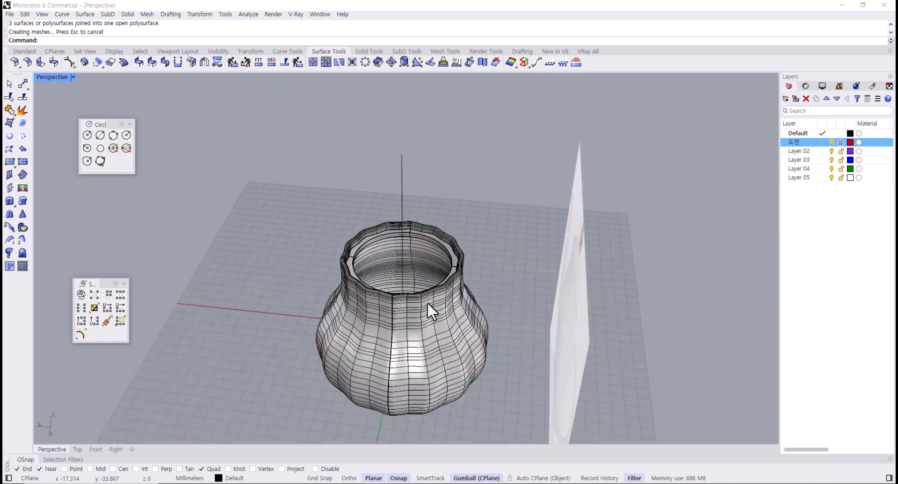
pyautogui.moveTo(434, 271); pyautogui.dragTo(449, 309, button='right')
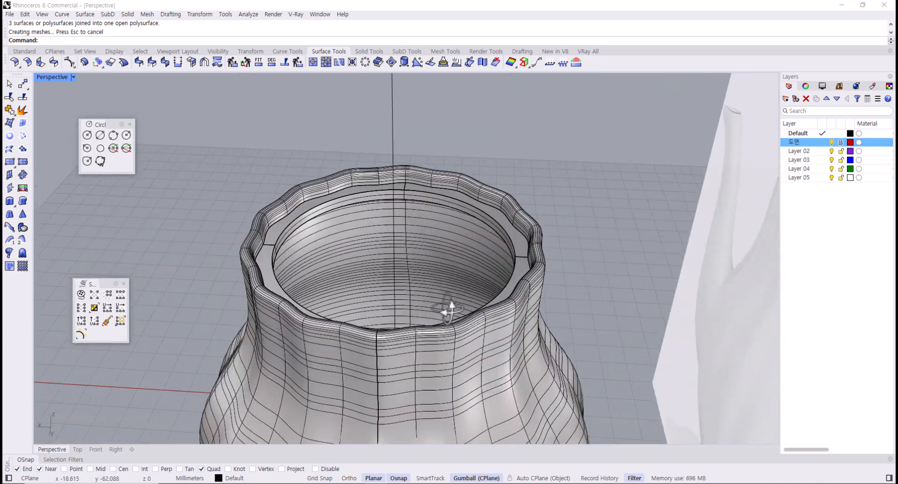
pyautogui.scroll(10, 453, 261)
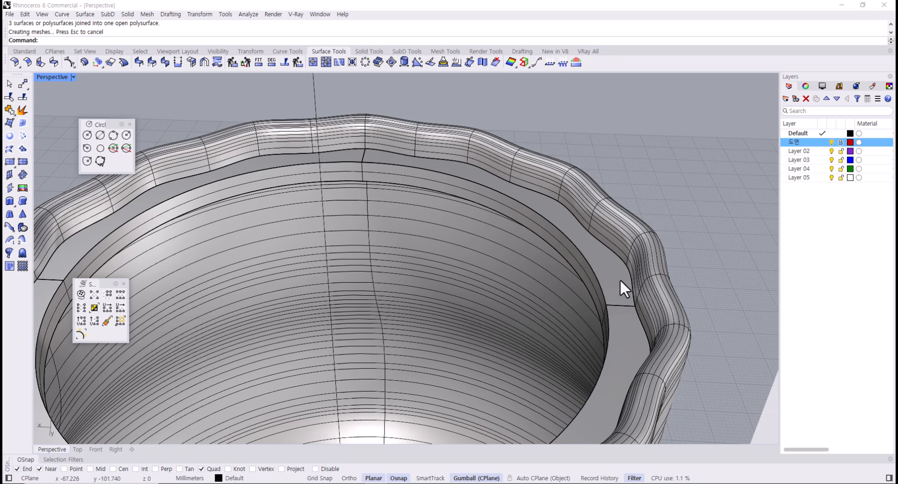
pyautogui.scroll(-8, 494, 250)
pyautogui.moveTo(494, 249)
pyautogui.mouseDown(button='right')
pyautogui.moveTo(415, 304)
pyautogui.moveTo(394, 256)
pyautogui.moveTo(529, 200)
pyautogui.moveTo(497, 260)
pyautogui.mouseUp(button='right')
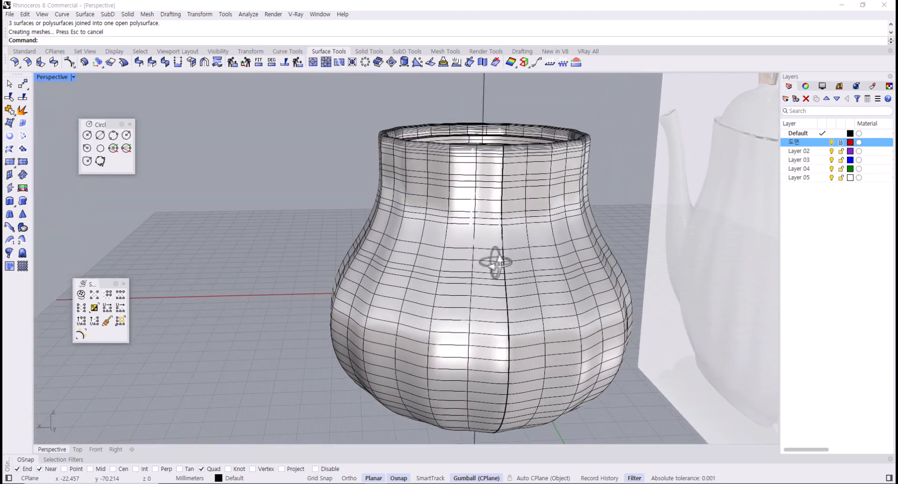
# Return to the four-view layout and hide the joined teapot body, leaving the construction curves and reference picture in view.
pyautogui.doubleClick(41, 77)
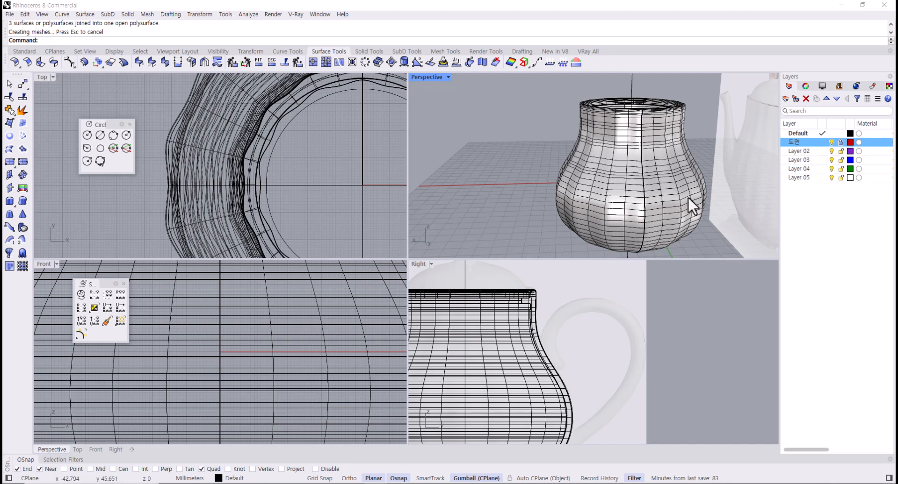
pyautogui.moveTo(687, 197); pyautogui.dragTo(571, 200, button='right')
pyautogui.scroll(-3, 478, 318)
pyautogui.scroll(4, 517, 358)
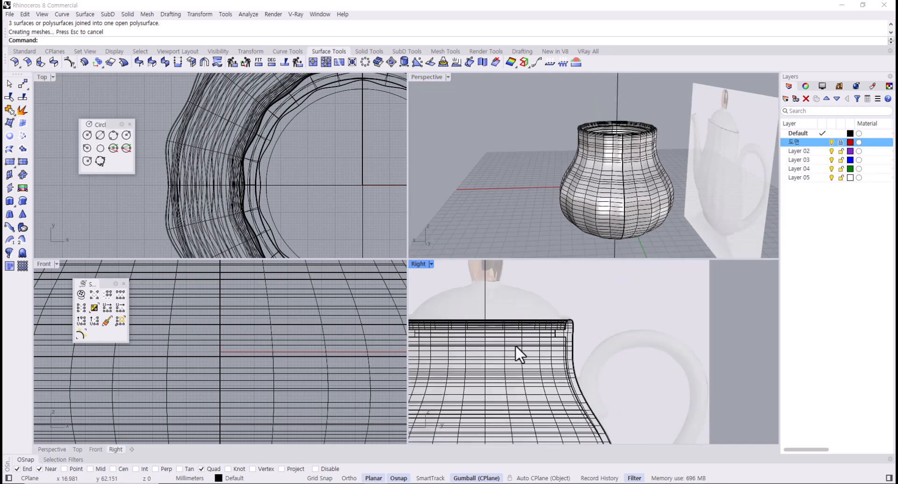
pyautogui.click(531, 342)
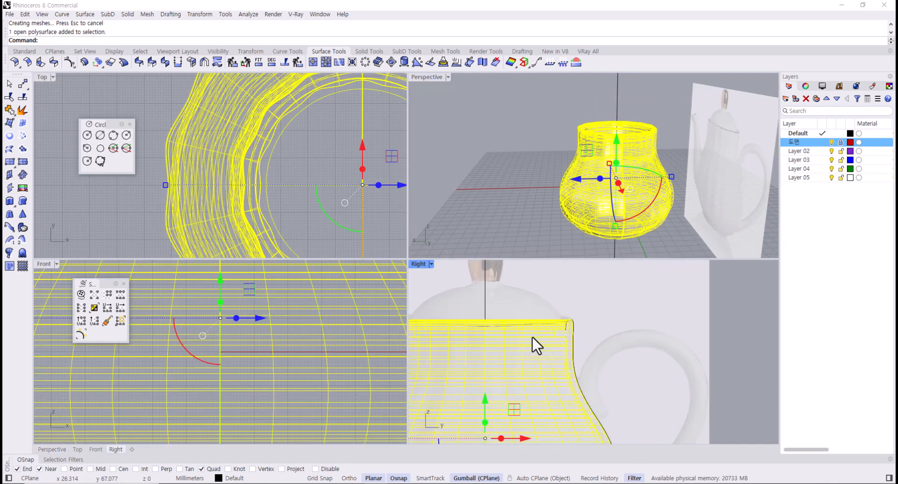
pyautogui.hotkey('ctrl', 'h')
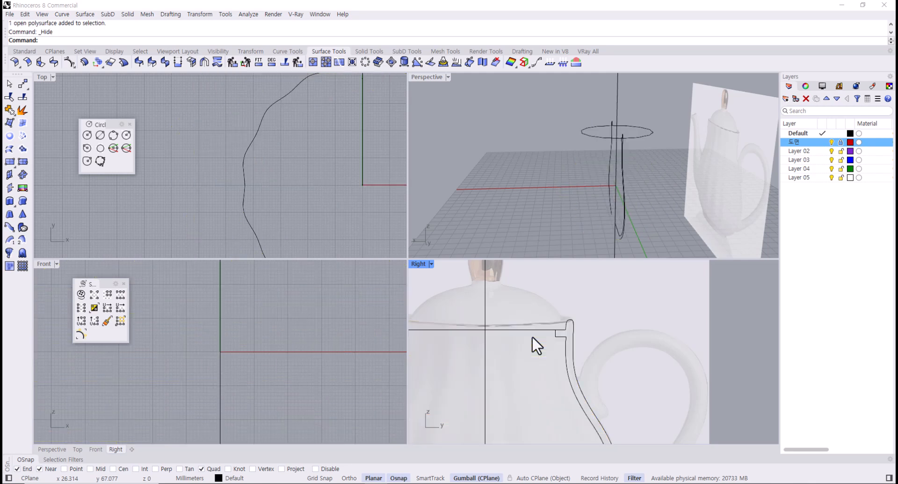
# Maximize the Right view around the lid area and select the closed horizontal curve inside the pot's mouth.
pyautogui.doubleClick(418, 265)
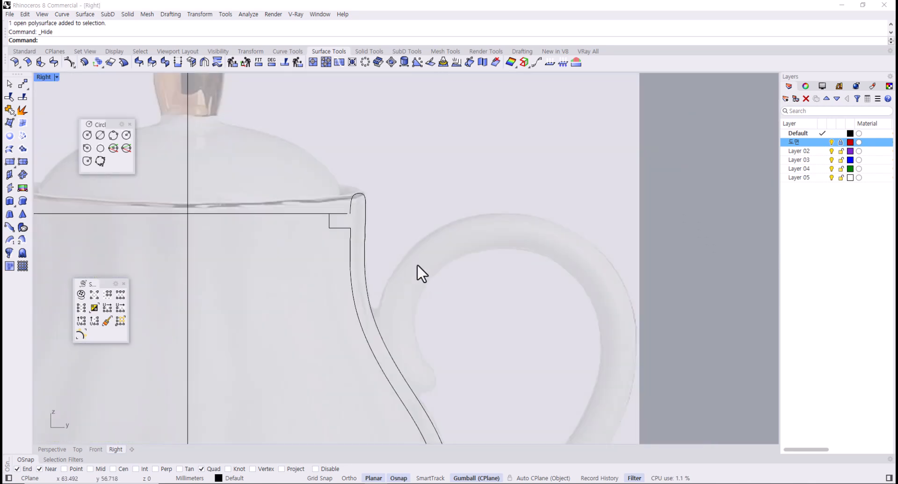
pyautogui.moveTo(417, 273); pyautogui.dragTo(510, 276, button='right')
pyautogui.scroll(2, 497, 266)
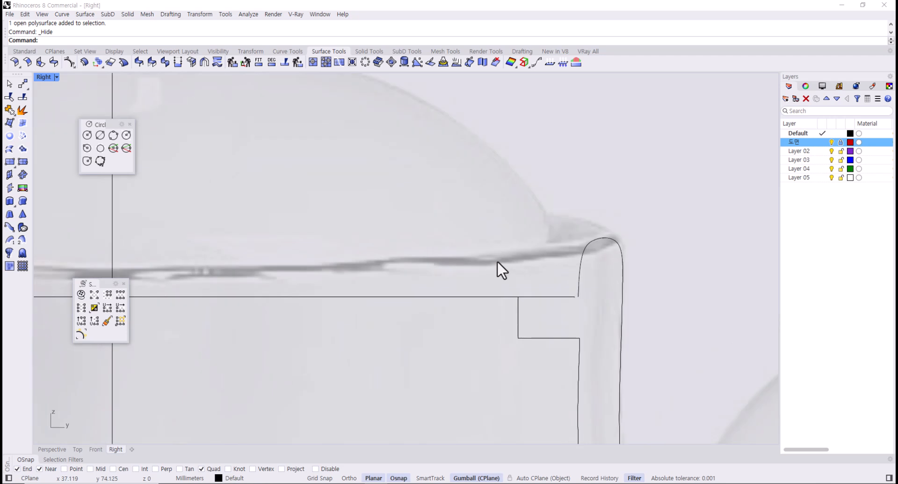
pyautogui.scroll(5, 502, 273)
pyautogui.scroll(-8, 514, 308)
pyautogui.moveTo(542, 325); pyautogui.dragTo(601, 325, button='right')
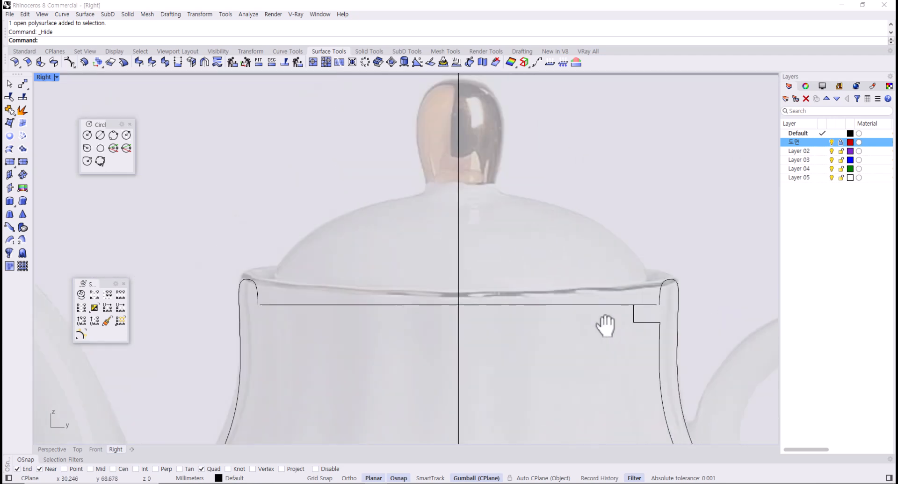
pyautogui.scroll(2, 591, 321)
pyautogui.click(591, 308)
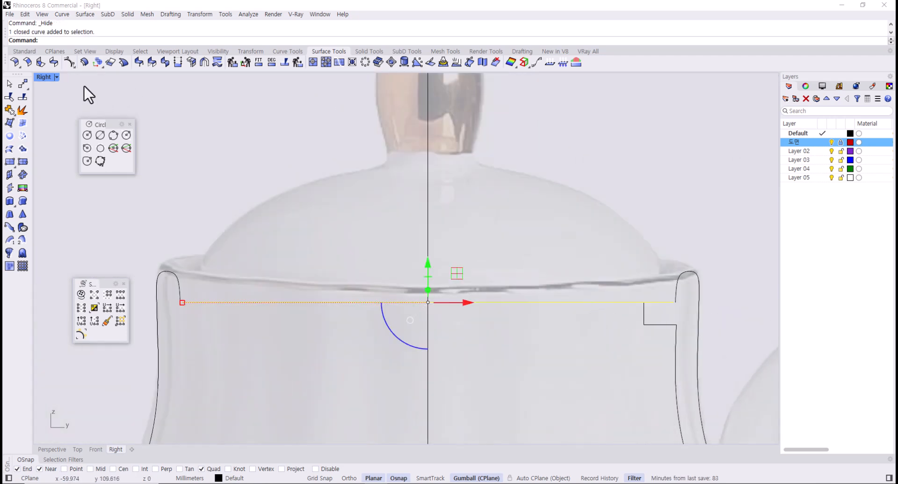
# Hide the closed wavy curve at the pot's rim, checking the remaining profiles in perspective, and undo the hide.
pyautogui.doubleClick(43, 77)
pyautogui.moveTo(535, 150); pyautogui.dragTo(526, 183, button='right')
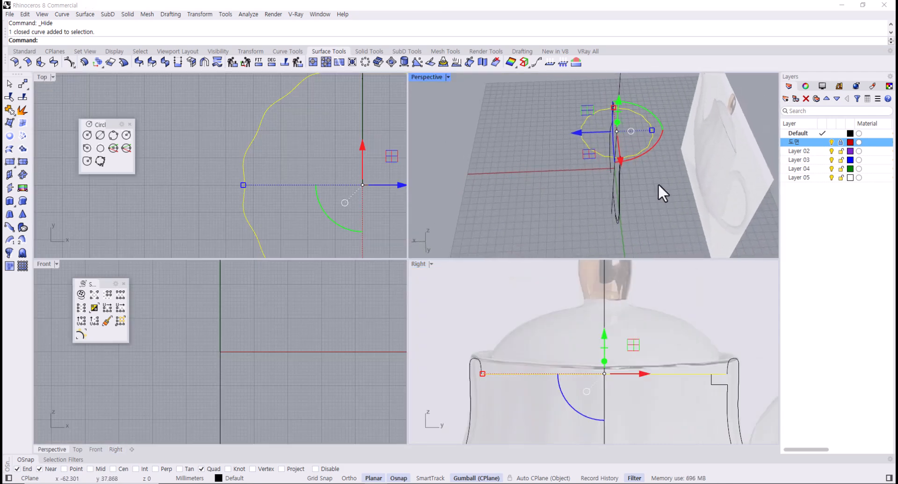
pyautogui.scroll(4, 648, 171)
pyautogui.moveTo(649, 171); pyautogui.dragTo(643, 196, button='right')
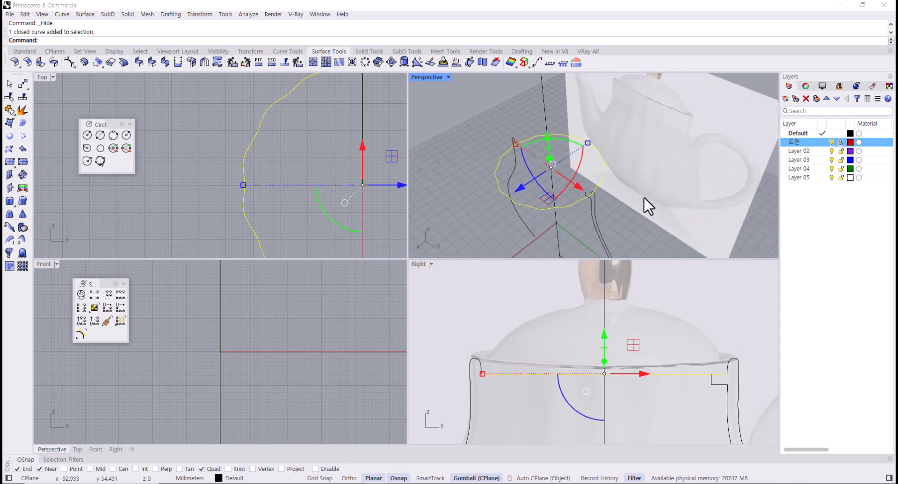
pyautogui.click(587, 163)
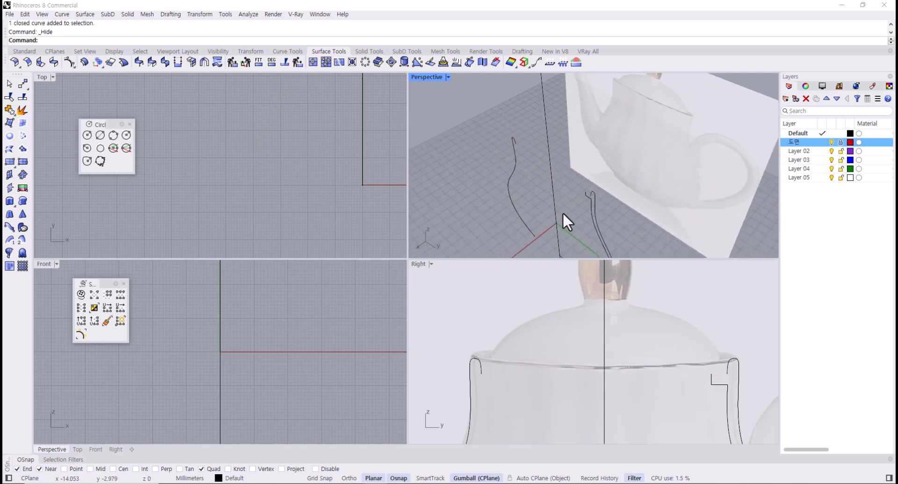
pyautogui.moveTo(563, 213); pyautogui.dragTo(615, 201, button='right')
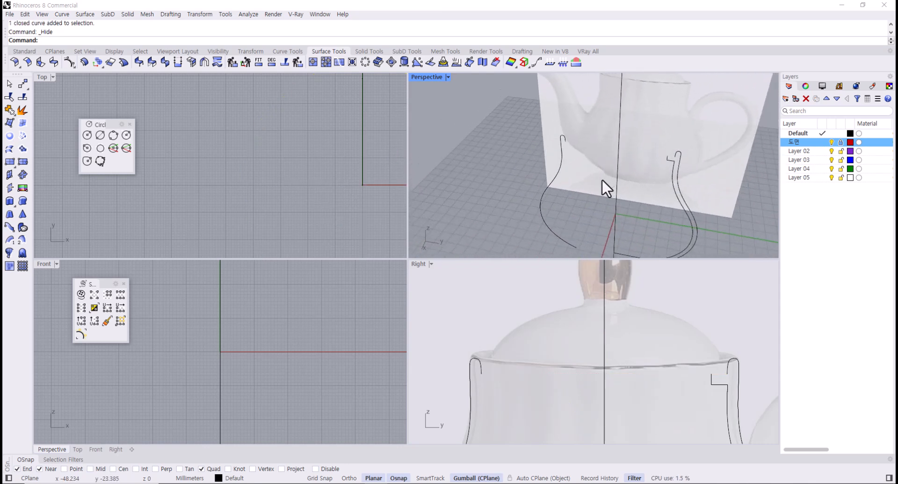
pyautogui.moveTo(633, 351); pyautogui.dragTo(586, 358, button='right')
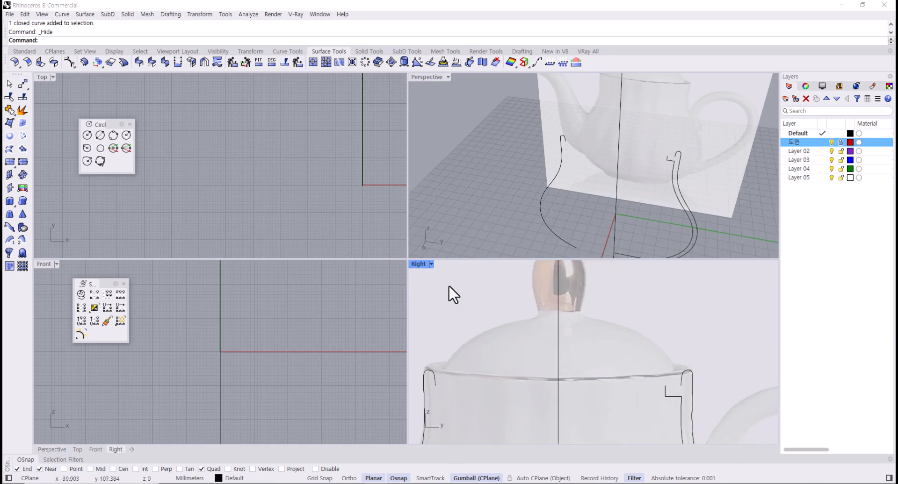
pyautogui.hotkey('ctrl', 'z')
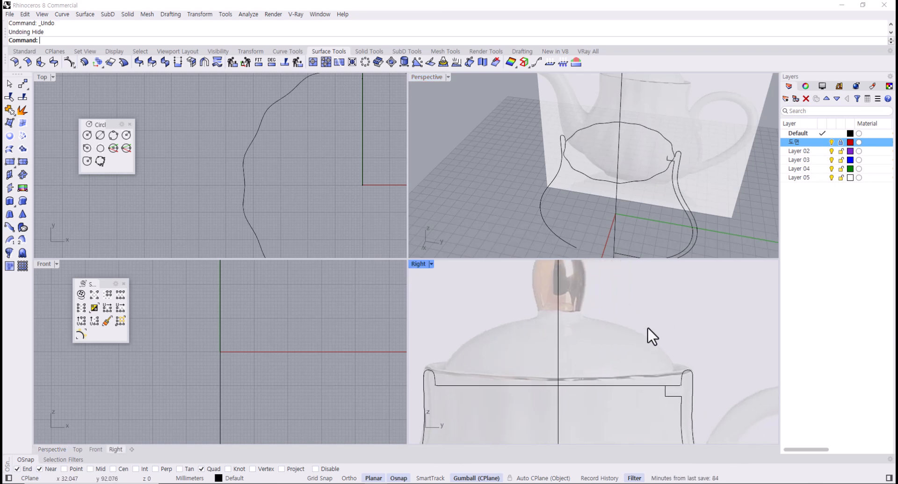
# Draw a degree-3 control-point curve in the Right view tracing half of the lid from the centre axis down towards the rim line.
pyautogui.doubleClick(414, 266)
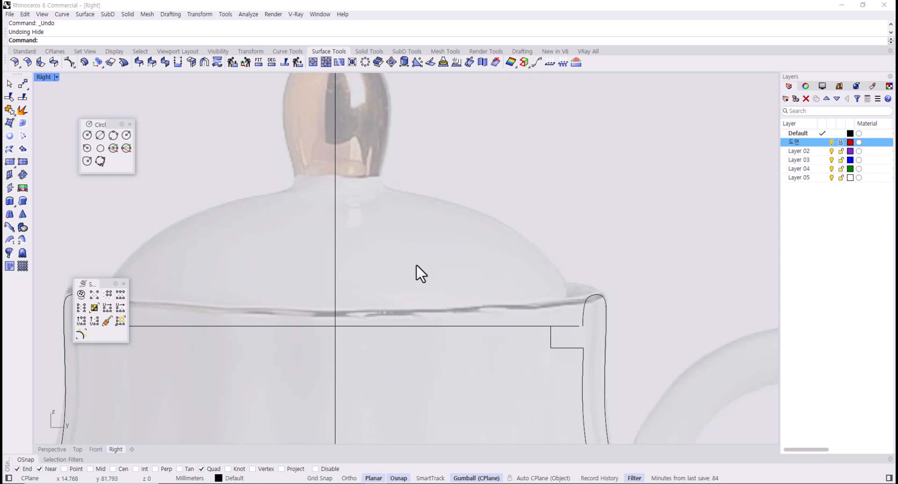
pyautogui.scroll(-2, 416, 263)
pyautogui.click(24, 51)
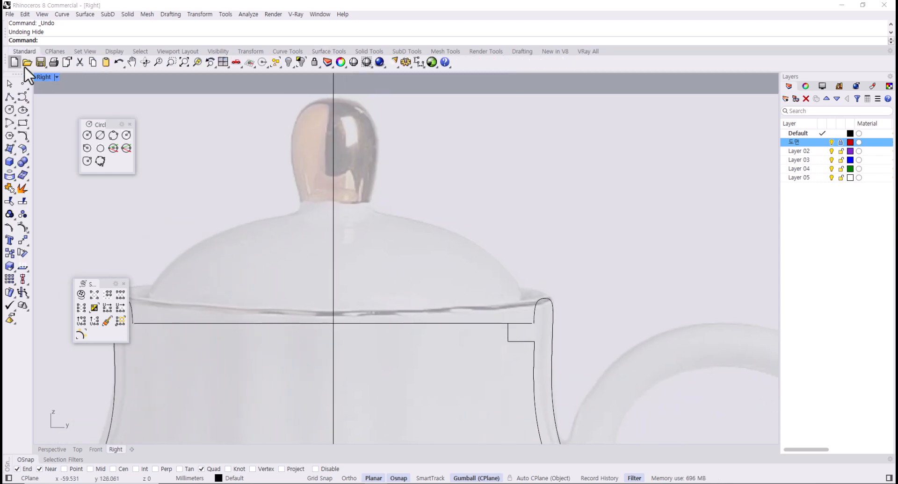
pyautogui.click(22, 95)
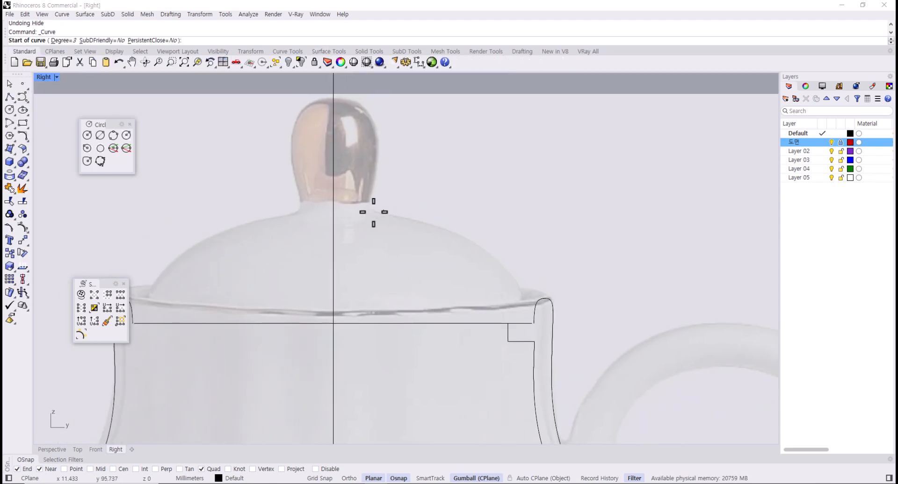
pyautogui.click(333, 214)
pyautogui.press('F8')
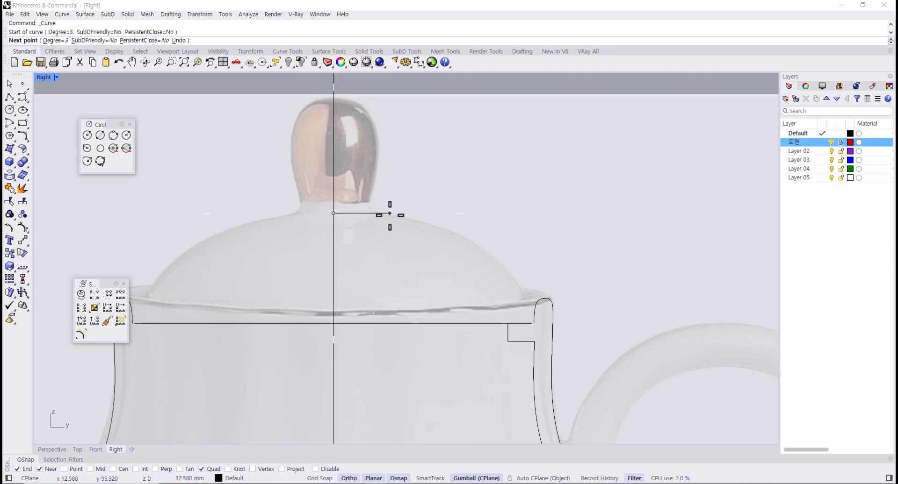
pyautogui.click(390, 214)
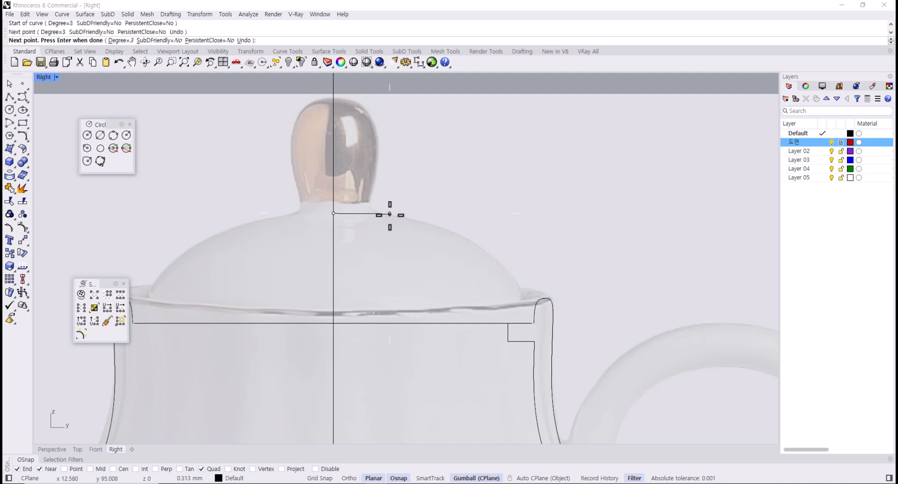
pyautogui.press('F8')
pyautogui.click(466, 237)
pyautogui.click(515, 275)
pyautogui.scroll(5, 520, 314)
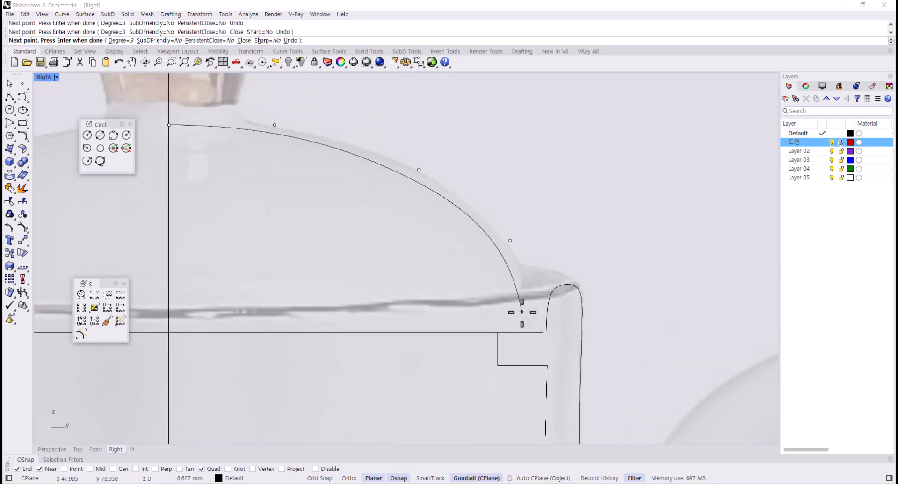
pyautogui.press('F8')
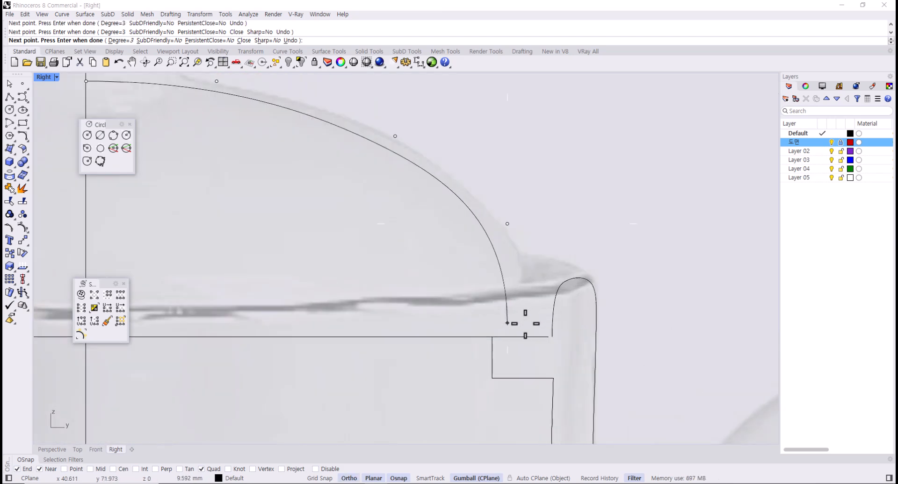
pyautogui.keyDown('shift'); pyautogui.click(519, 329); pyautogui.keyUp('shift')
pyautogui.rightClick(511, 318)
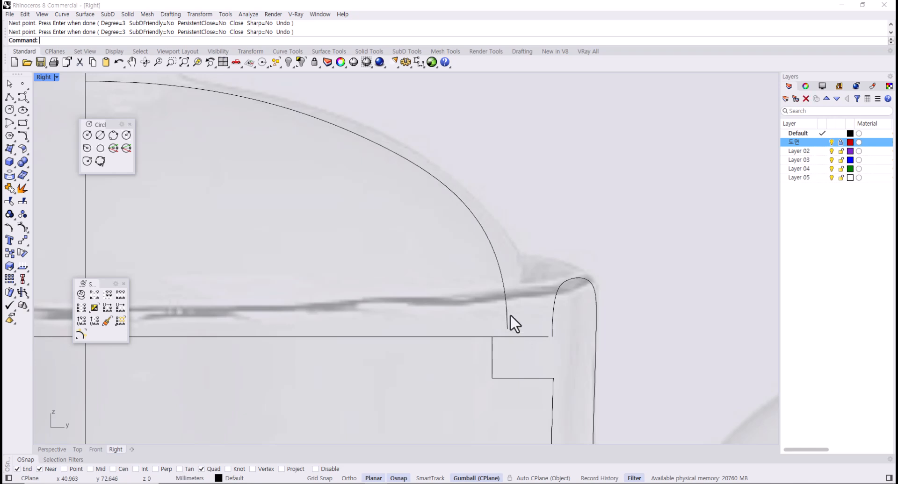
# Show the lid curve's control points, move the two lowest ones outward and adjust the middle one to fit the lid photo.
pyautogui.click(504, 298)
pyautogui.press('F10')
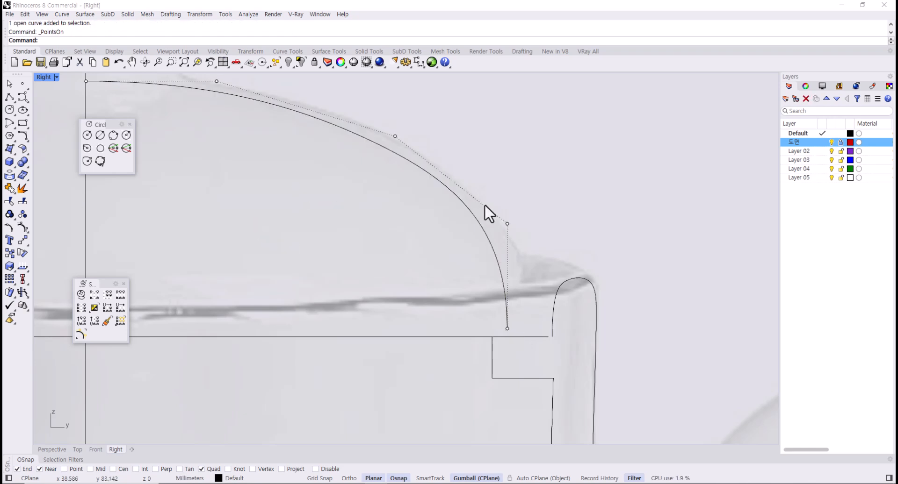
pyautogui.moveTo(474, 155); pyautogui.dragTo(520, 335)
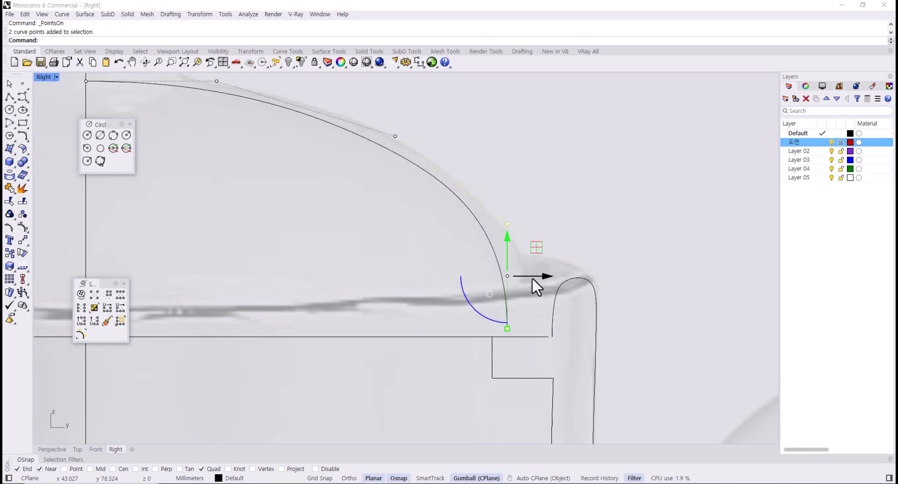
pyautogui.moveTo(532, 277); pyautogui.dragTo(554, 277)
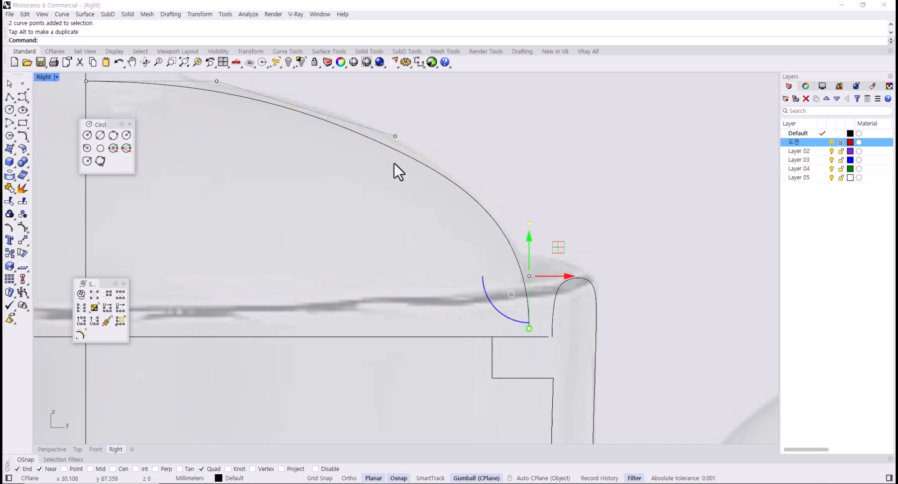
pyautogui.moveTo(366, 160); pyautogui.dragTo(438, 103)
# Raise the lid curve's two uppermost control points slightly and shift the second one outward along the lid's outline.
pyautogui.scroll(-2, 262, 105)
pyautogui.moveTo(262, 104); pyautogui.dragTo(378, 211, button='right')
pyautogui.scroll(1, 378, 211)
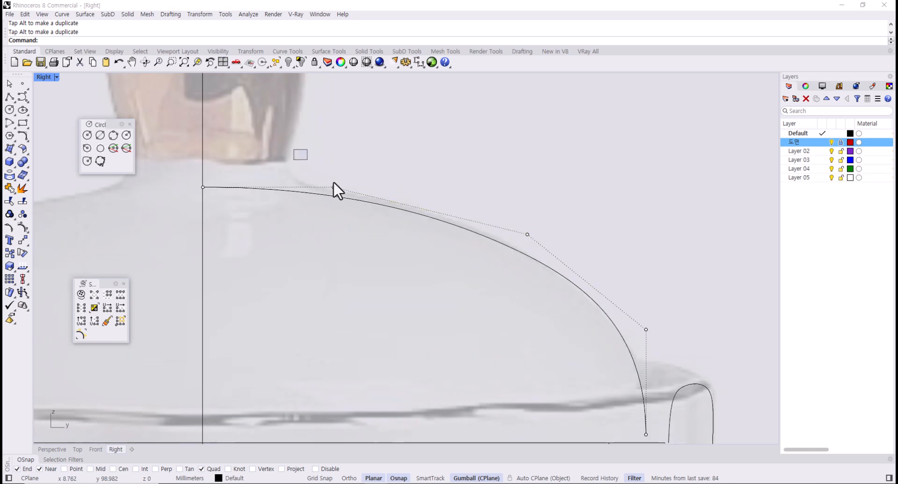
pyautogui.click(333, 186)
pyautogui.keyDown('shift'); pyautogui.moveTo(182, 164); pyautogui.dragTo(333, 209); pyautogui.keyUp('shift')
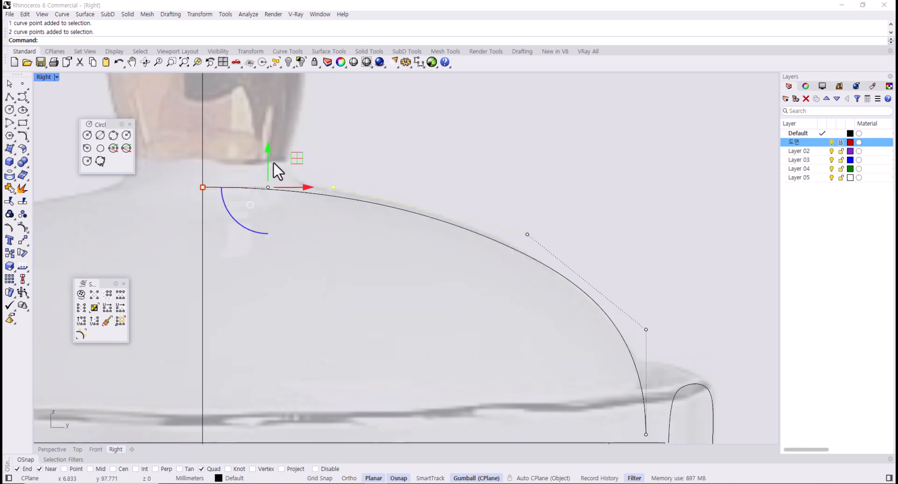
pyautogui.moveTo(270, 161); pyautogui.dragTo(270, 156)
pyautogui.press('Escape')
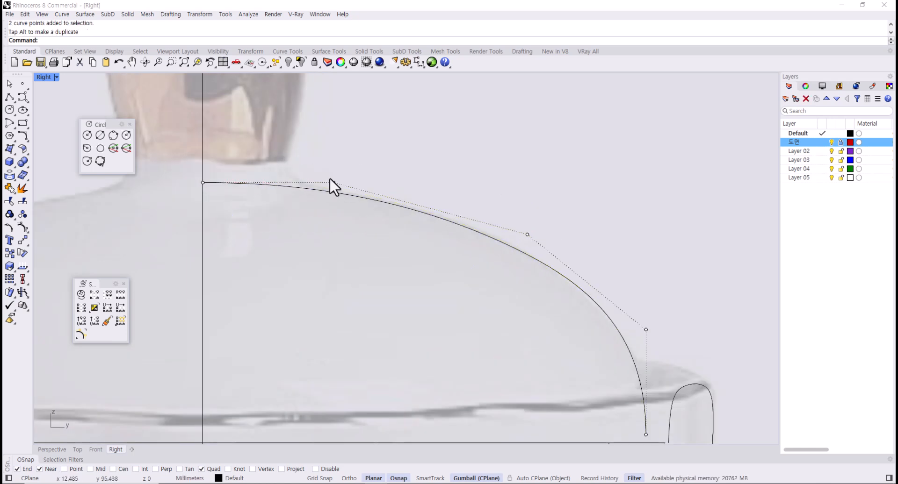
pyautogui.click(331, 182)
pyautogui.moveTo(355, 182); pyautogui.dragTo(374, 183)
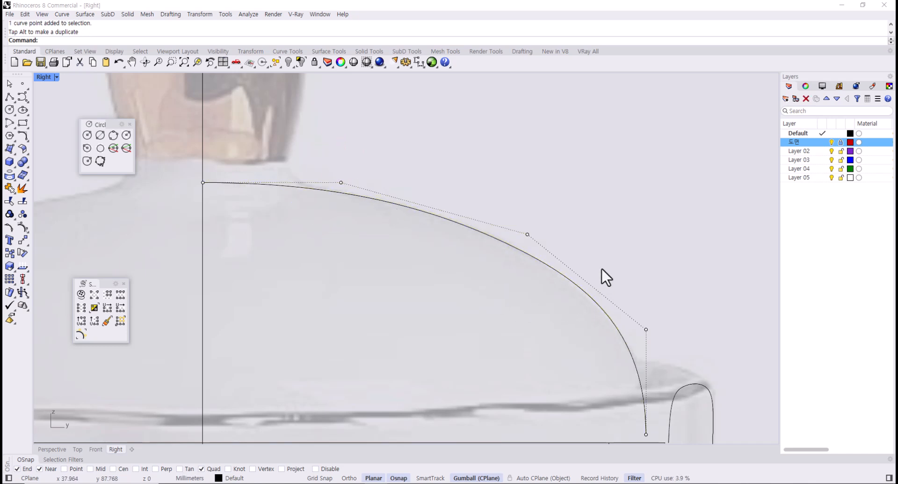
# Nudge the control point at the lid's outer shoulder vertically to match the photo and turn off the control points.
pyautogui.click(646, 330)
pyautogui.moveTo(652, 304)
pyautogui.mouseDown()
pyautogui.moveTo(651, 316)
pyautogui.moveTo(649, 303)
pyautogui.mouseUp()
pyautogui.click(672, 277)
pyautogui.scroll(-6, 584, 292)
pyautogui.moveTo(571, 309); pyautogui.dragTo(577, 270, button='right')
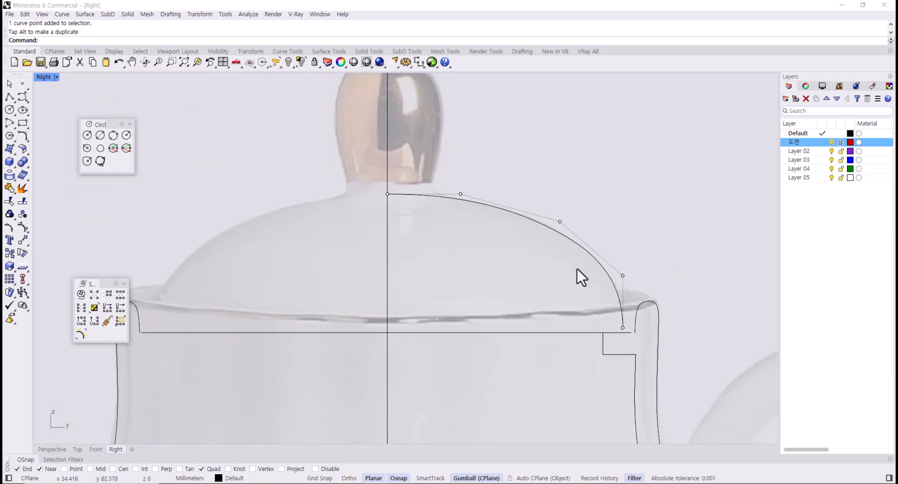
pyautogui.press('F11')
# Move the lid curve's lower end point slightly down towards the horizontal rim line, with its control points hidden again at the end.
pyautogui.scroll(7, 624, 354)
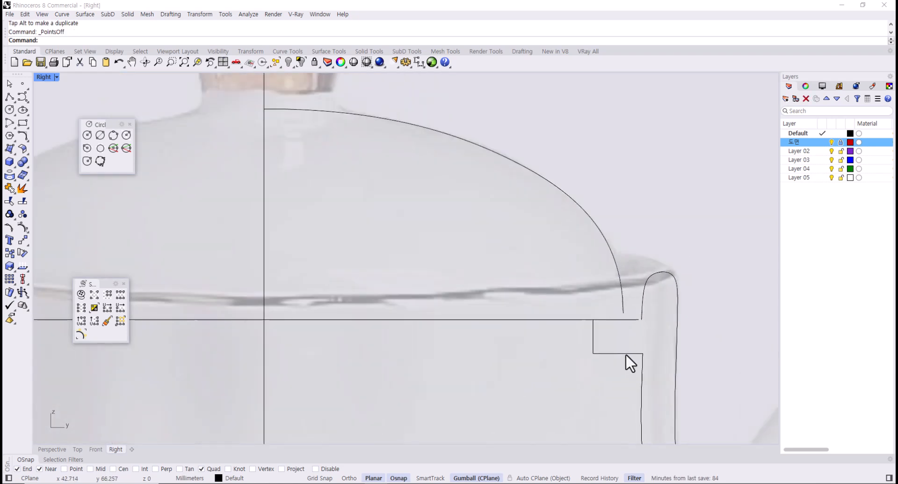
pyautogui.click(620, 302)
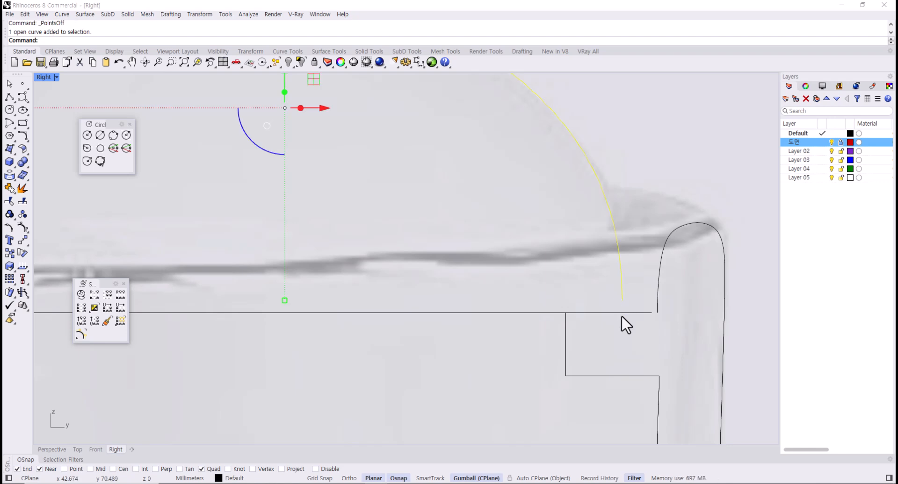
pyautogui.press('F10')
pyautogui.click(622, 301)
pyautogui.moveTo(623, 271); pyautogui.dragTo(629, 268)
pyautogui.press('F11')
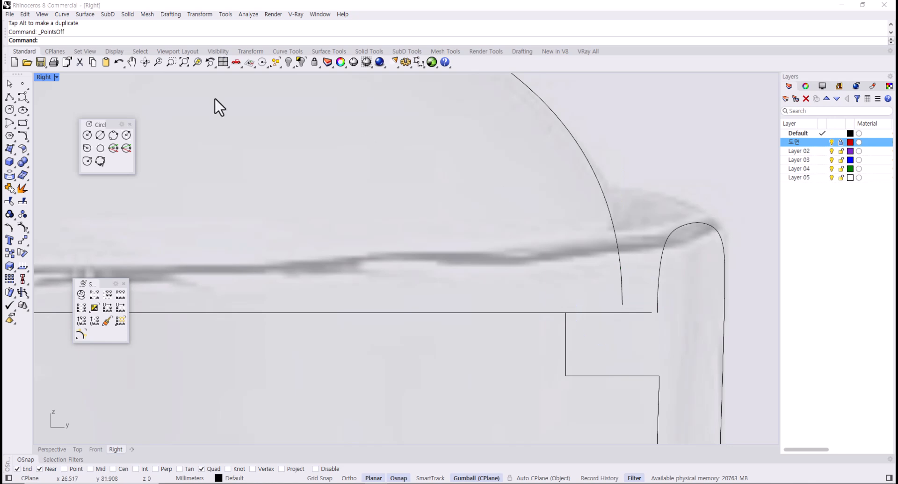
# Draw a polyline from the lid curve's lower end about 4.4 mm horizontally inward and about 14.7 mm straight down.
pyautogui.click(11, 97)
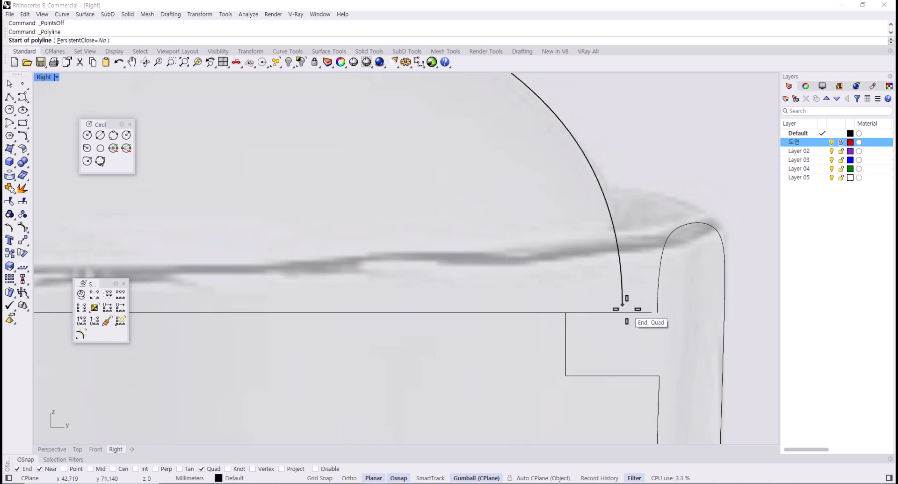
pyautogui.click(623, 304)
pyautogui.press('F8')
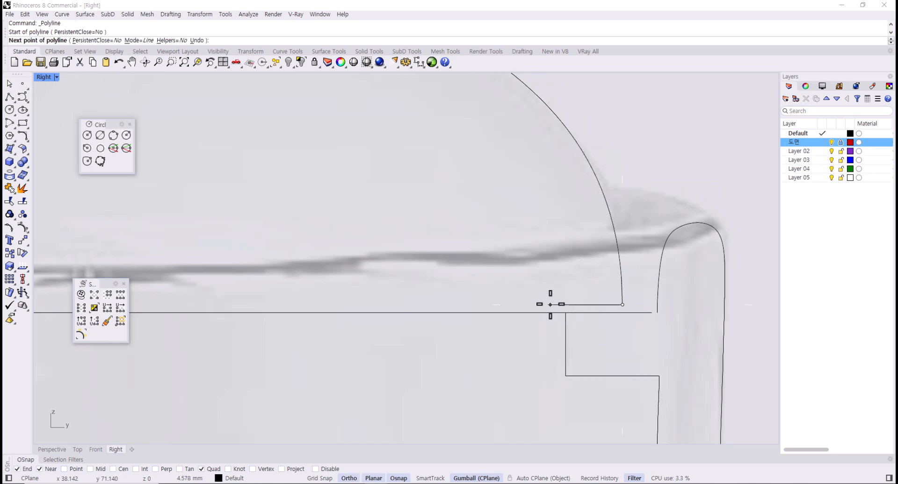
pyautogui.click(552, 305)
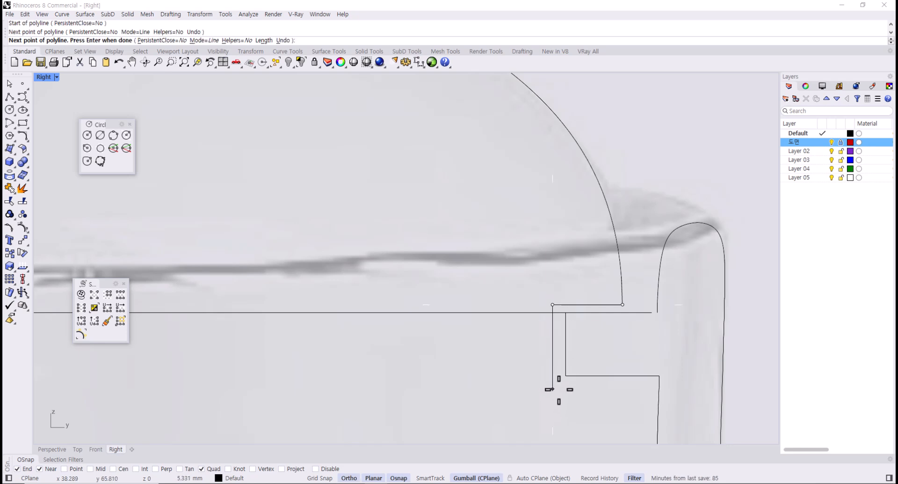
pyautogui.press('F8')
pyautogui.scroll(-10, 556, 370)
pyautogui.press('F8')
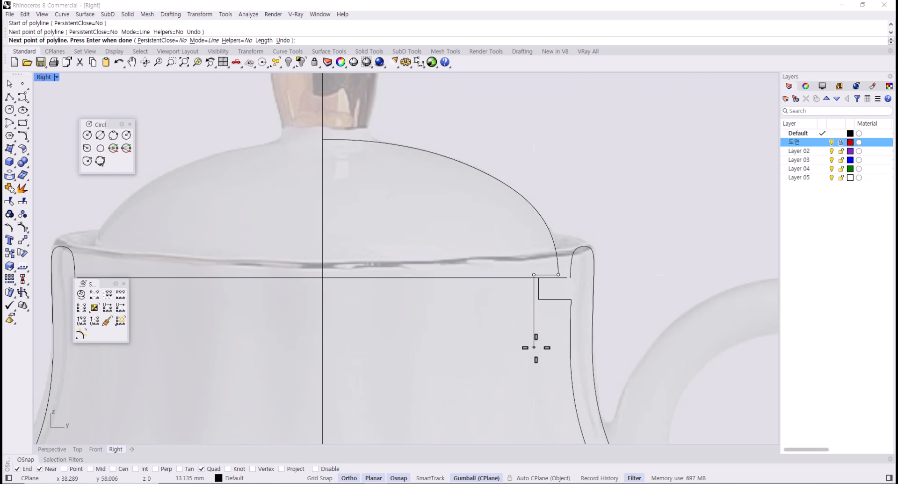
pyautogui.click(534, 356)
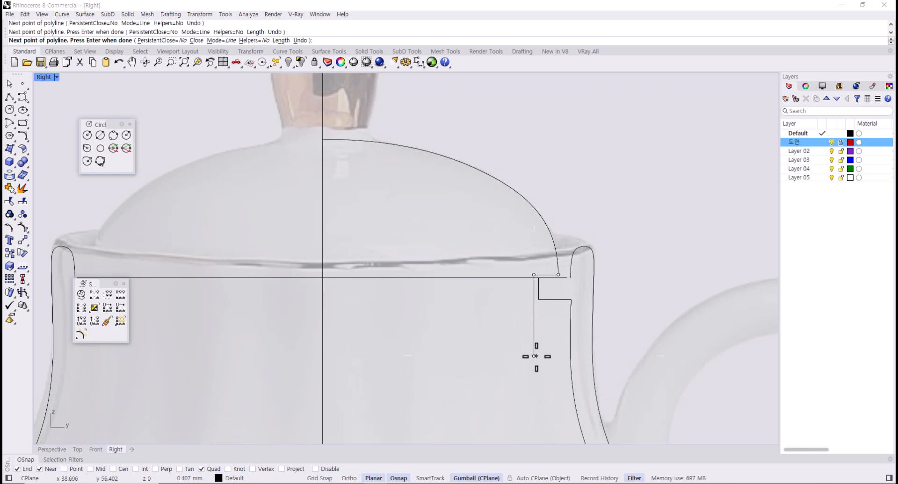
pyautogui.press('Return')
# Join the stepped polyline and the lid's outer curve into one open profile curve.
pyautogui.click(538, 276)
pyautogui.scroll(2, 563, 274)
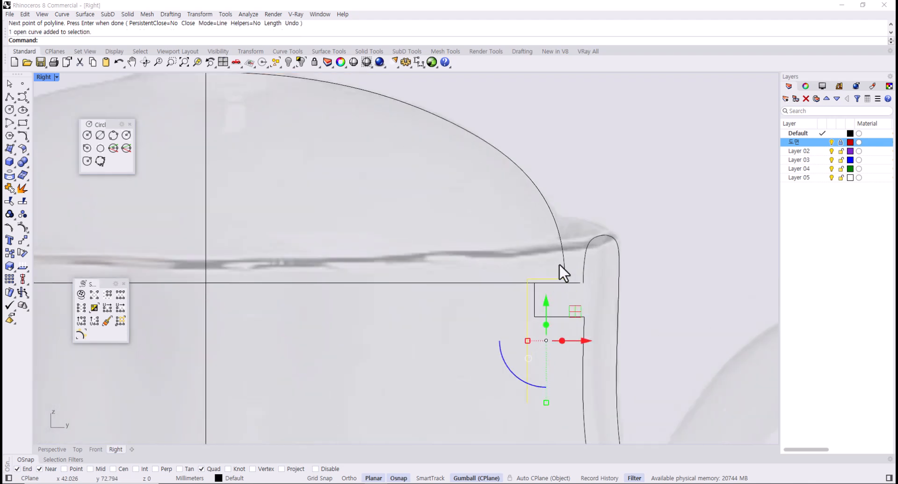
pyautogui.keyDown('shift'); pyautogui.click(562, 271); pyautogui.keyUp('shift')
pyautogui.hotkey('ctrl', 'j')
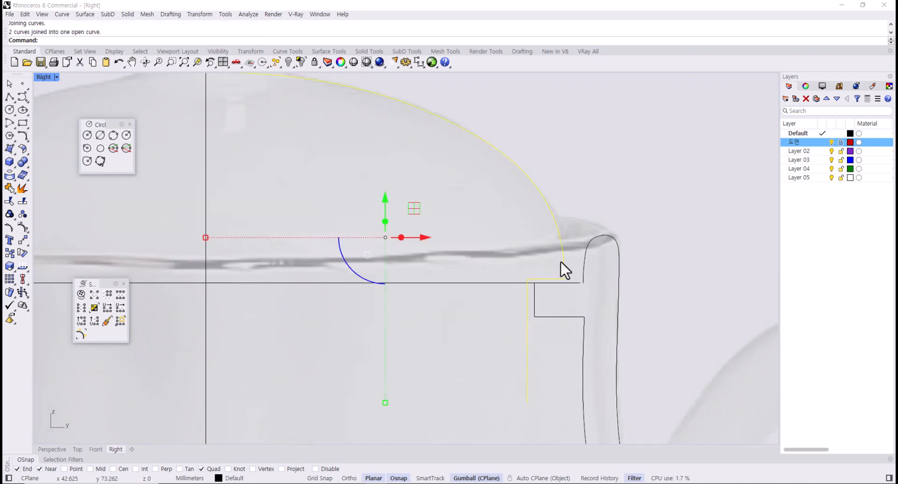
# Fillet the lid profile's outer lower corner with a 0.5 radius.
pyautogui.write('f')
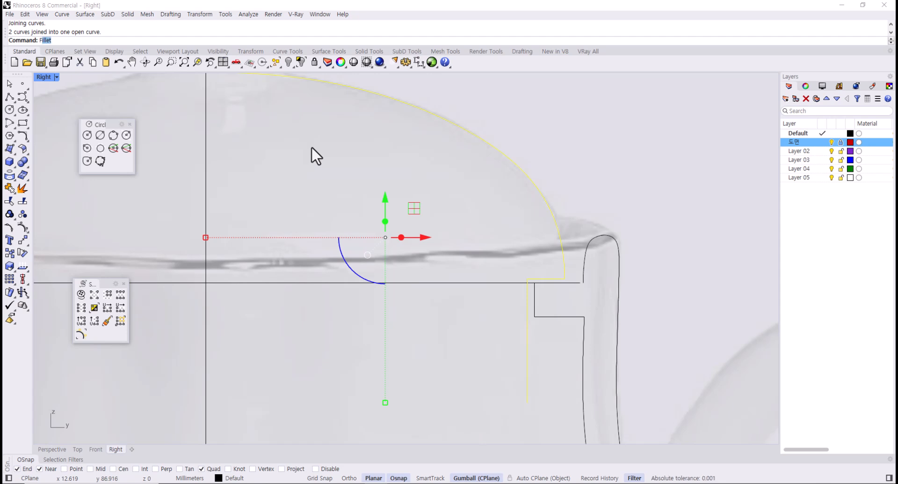
pyautogui.press('Return')
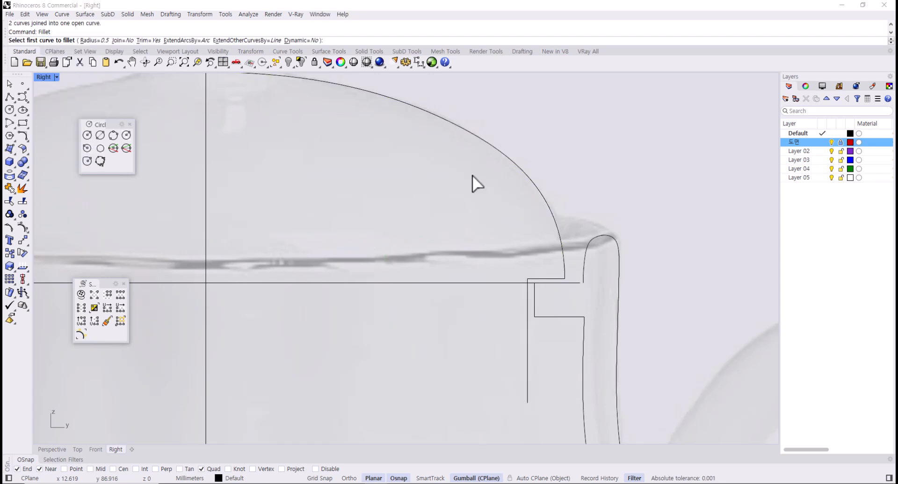
pyautogui.click(94, 40)
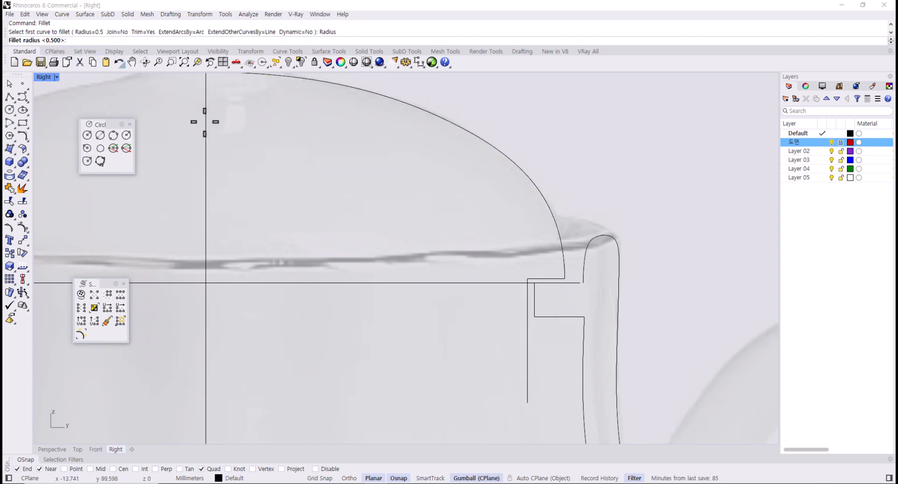
pyautogui.press('Return')
pyautogui.scroll(3, 568, 278)
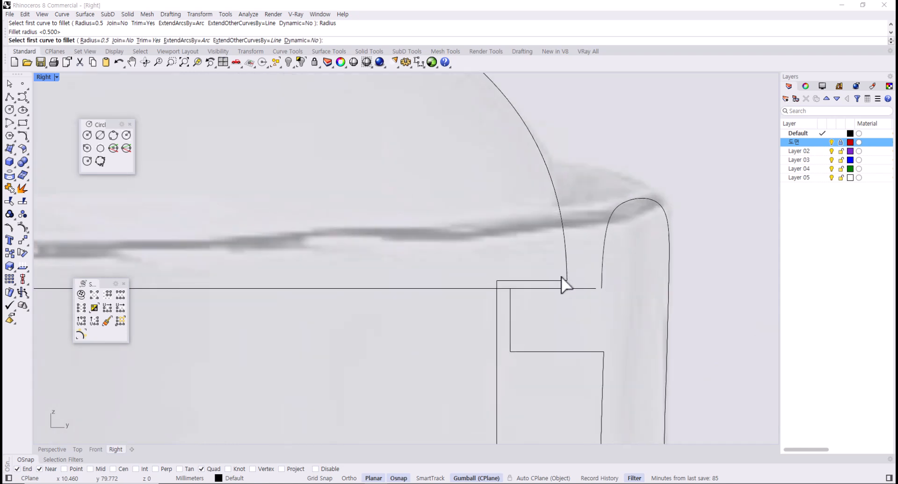
pyautogui.click(566, 279)
pyautogui.click(516, 281)
pyautogui.scroll(2, 516, 281)
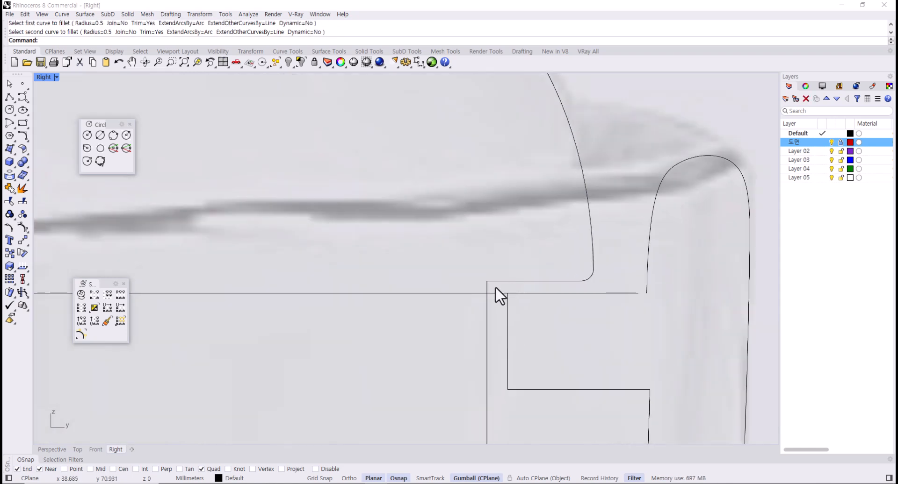
# Round the step's inner corner, between the horizontal ledge and the vertical line, with the same 0.5 fillet radius.
pyautogui.press('Return')
pyautogui.click(495, 281)
pyautogui.click(488, 302)
pyautogui.press('Return')
# Join the lid's outer curve, the ledge, the vertical line and both fillet arcs into one profile curve.
pyautogui.click(495, 284)
pyautogui.click(492, 286)
pyautogui.click(490, 286)
pyautogui.click(487, 312)
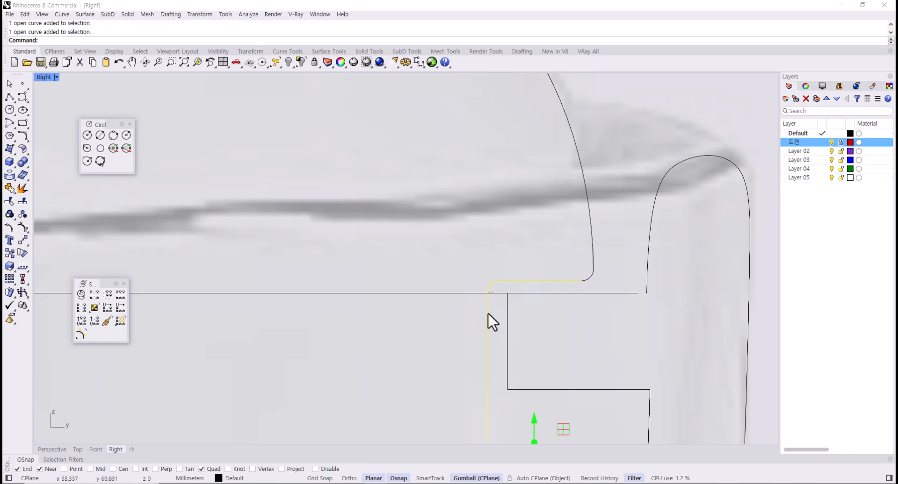
pyautogui.keyDown('shift'); pyautogui.click(592, 265); pyautogui.keyUp('shift')
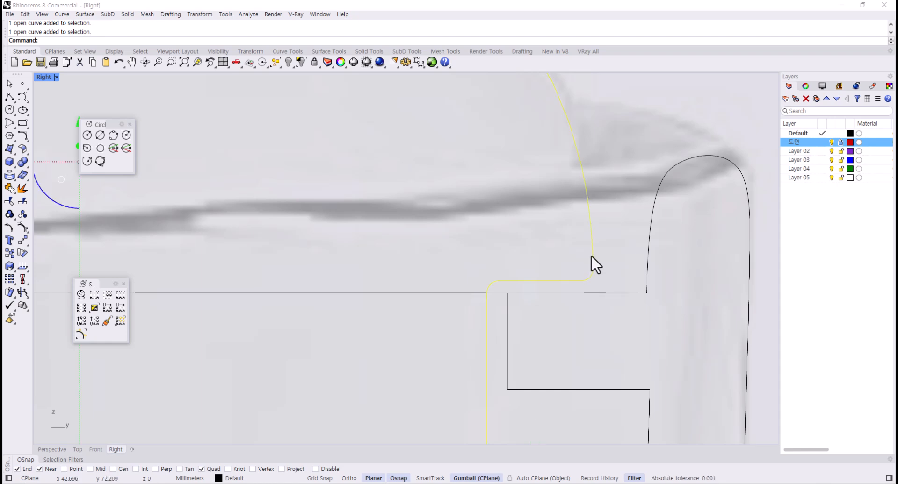
pyautogui.scroll(-5, 592, 262)
pyautogui.hotkey('ctrl', 'j')
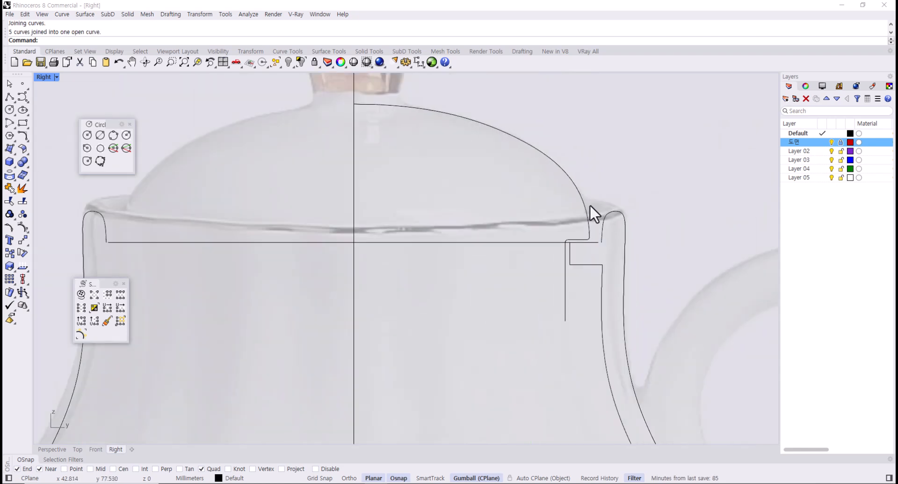
# Offset the joined lid profile 4 mm toward the inside of the lid.
pyautogui.click(589, 189)
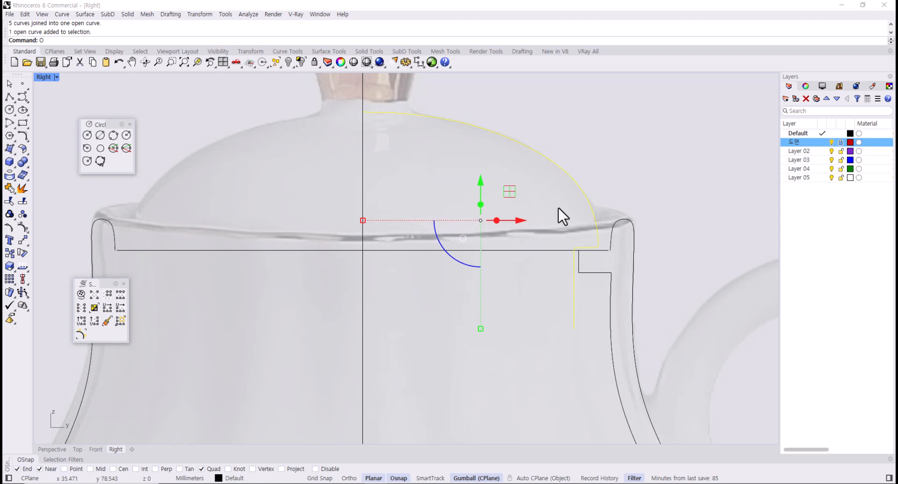
pyautogui.write('Offset')
pyautogui.press('Return')
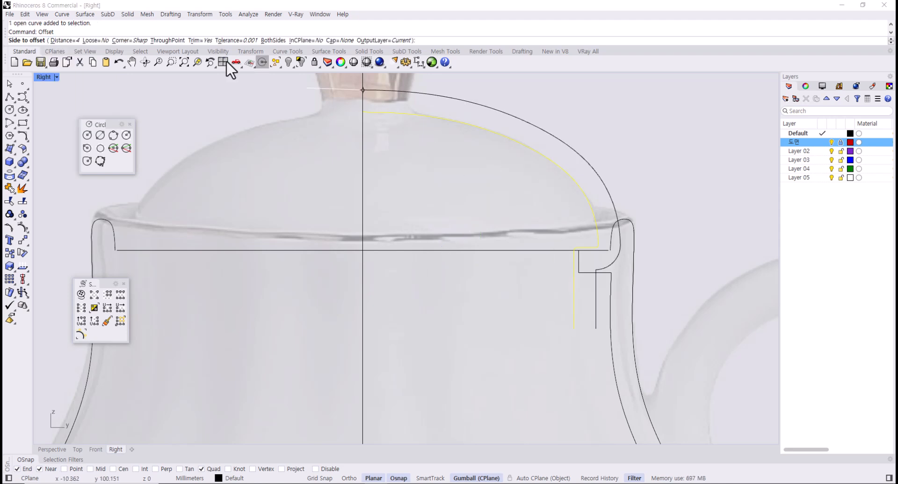
pyautogui.click(64, 40)
pyautogui.press('Return')
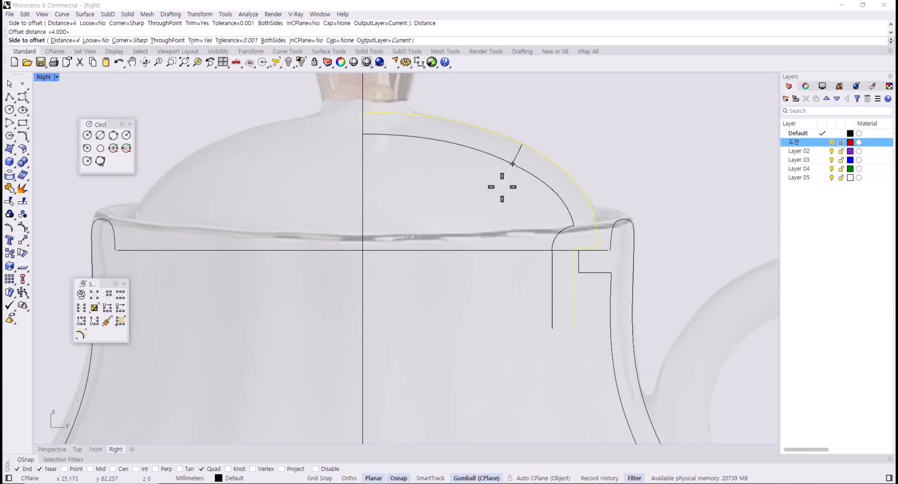
pyautogui.click(517, 200)
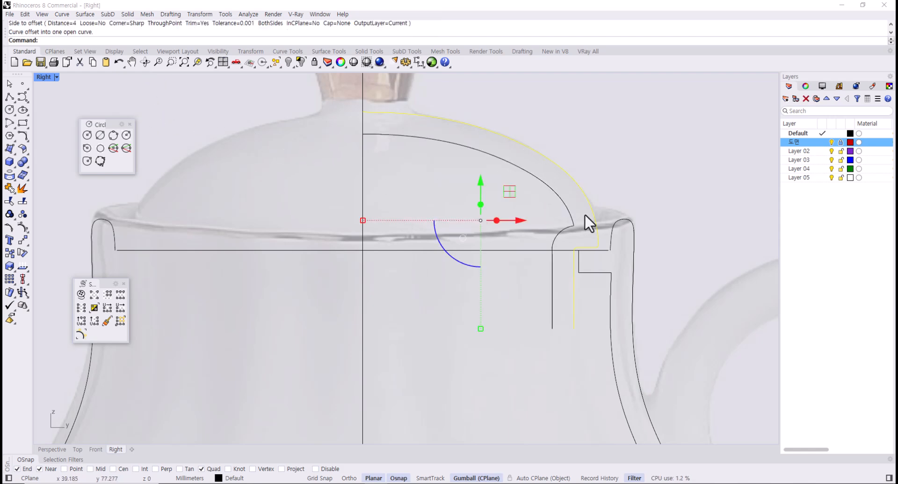
# Show the inner offset curve's control points and delete the point at its sharp corner near the rim.
pyautogui.click(565, 209)
pyautogui.scroll(4, 569, 218)
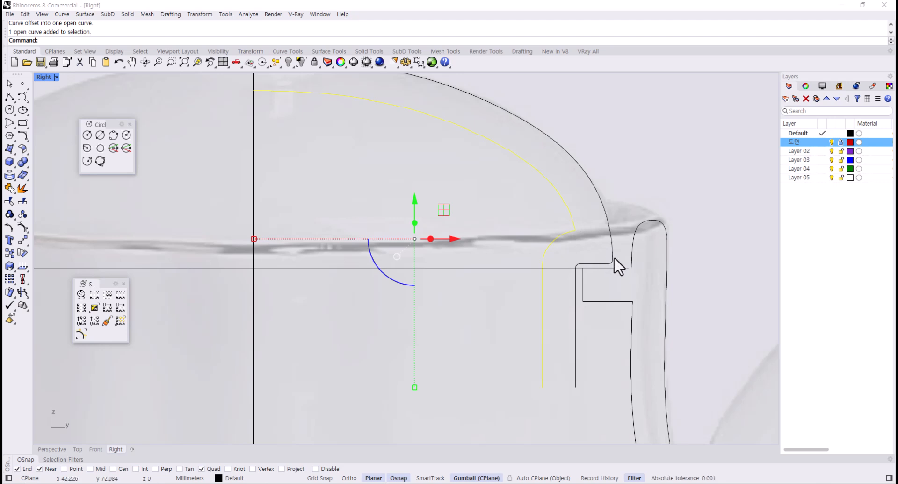
pyautogui.click(585, 244)
pyautogui.click(567, 235)
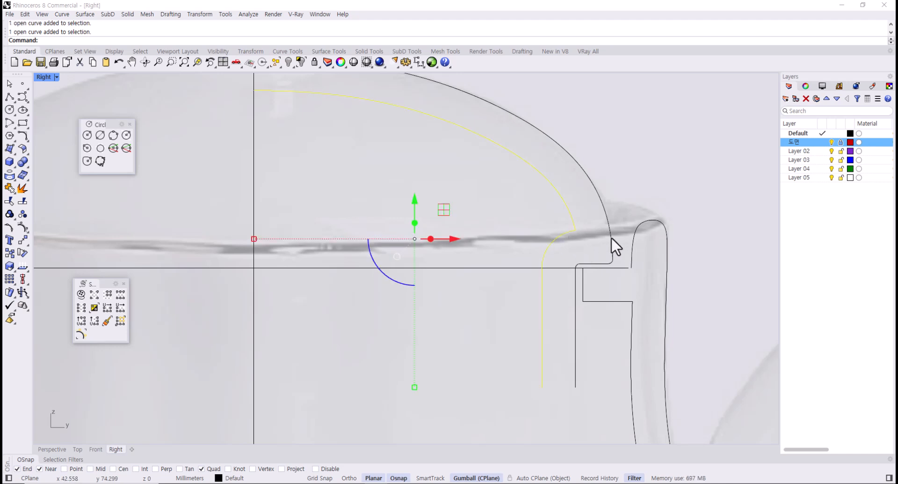
pyautogui.press('F10')
pyautogui.scroll(4, 594, 234)
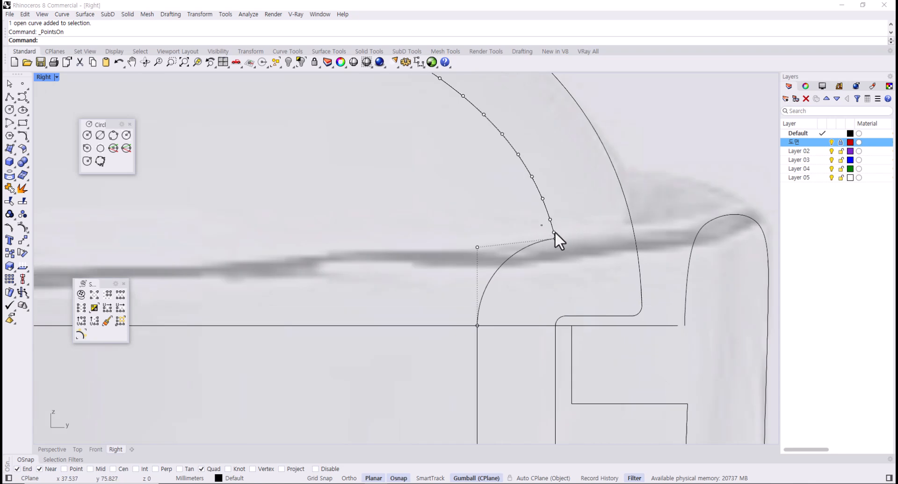
pyautogui.moveTo(569, 236); pyautogui.dragTo(569, 254)
pyautogui.press('Delete')
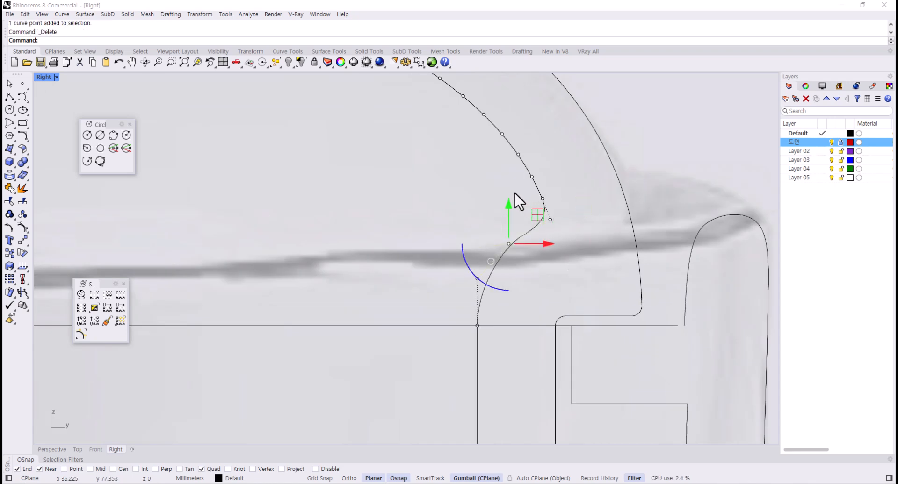
# Smooth the inner curve's bend by deleting nearby control points and shifting one slightly inward, with the points hidden at the end.
pyautogui.moveTo(515, 192); pyautogui.dragTo(562, 229)
pyautogui.press('Delete')
pyautogui.moveTo(578, 192); pyautogui.dragTo(562, 189)
pyautogui.scroll(-5, 497, 264)
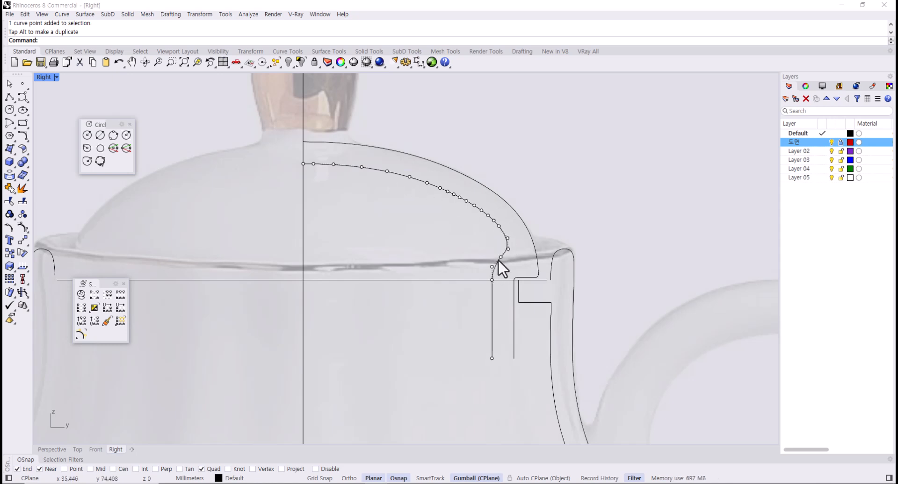
pyautogui.scroll(2, 498, 259)
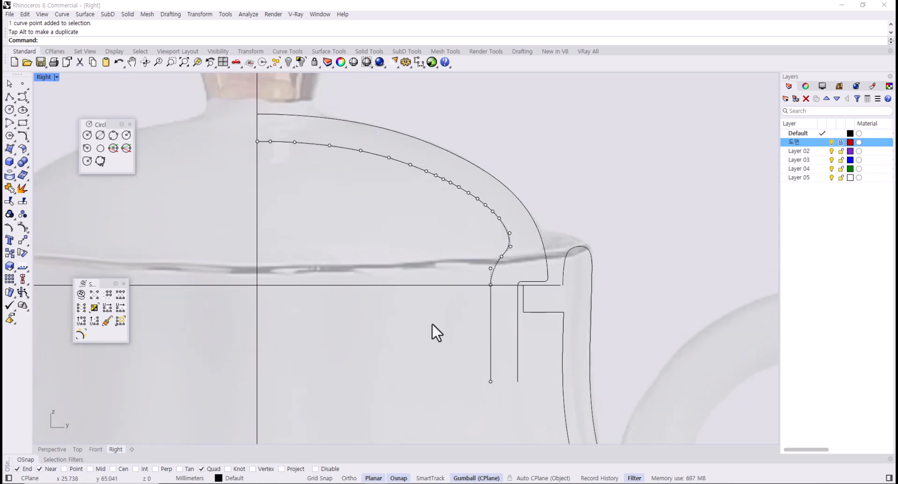
pyautogui.press('F11')
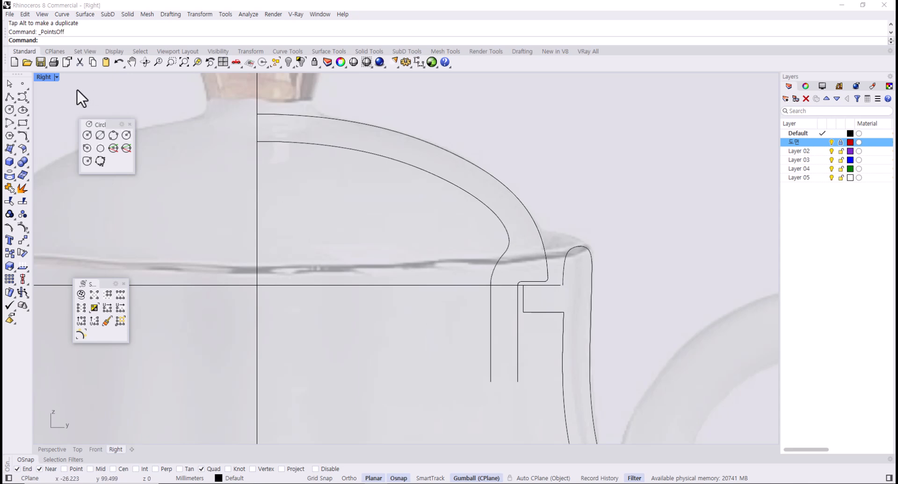
# Draw a short straight polyline connecting the lower ends of the lid's inner and outer profile curves.
pyautogui.click(507, 234)
pyautogui.click(302, 172)
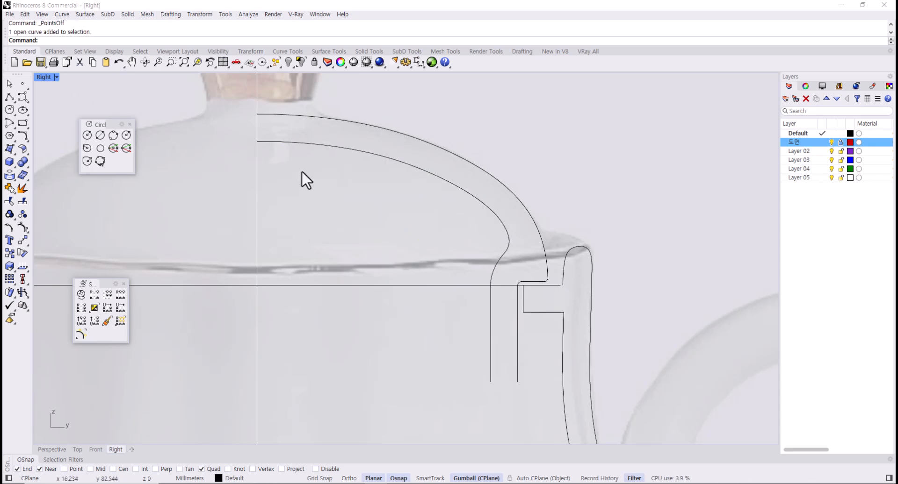
pyautogui.click(10, 97)
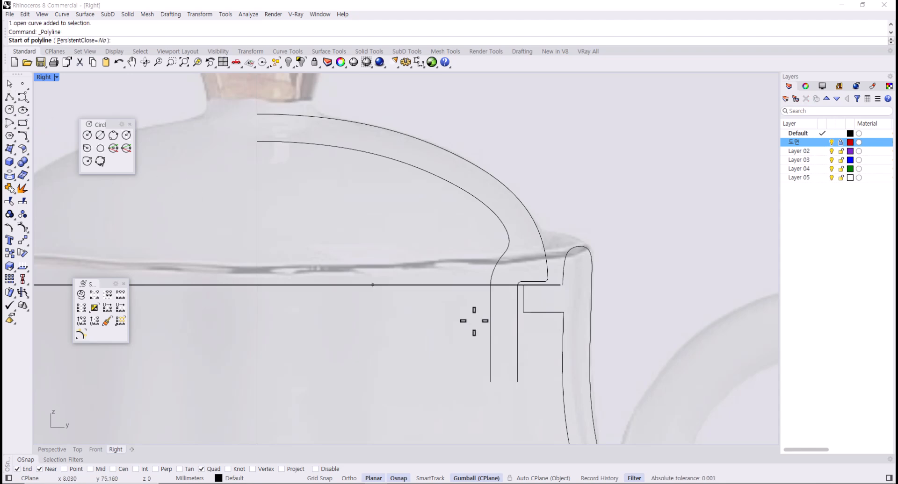
pyautogui.click(490, 381)
pyautogui.click(522, 386)
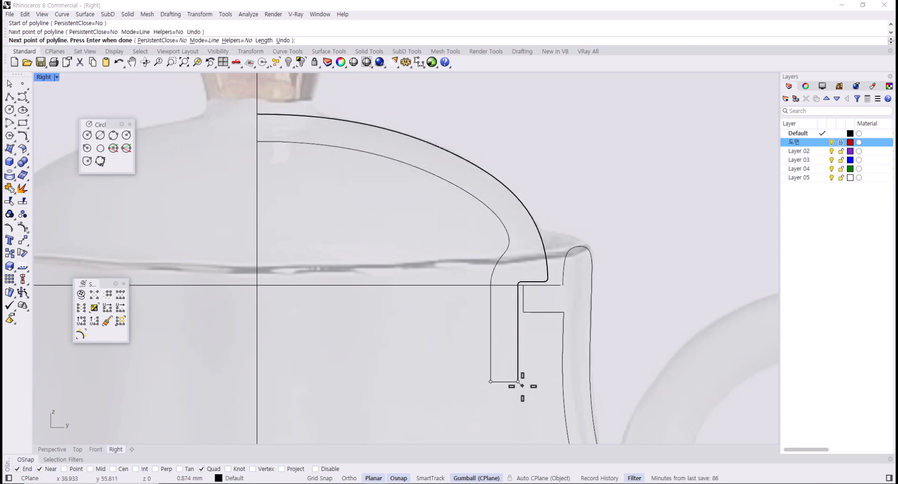
pyautogui.rightClick(522, 386)
# Join the inner curve, outer curve and short bottom line into one open lid profile.
pyautogui.moveTo(527, 355); pyautogui.dragTo(459, 384)
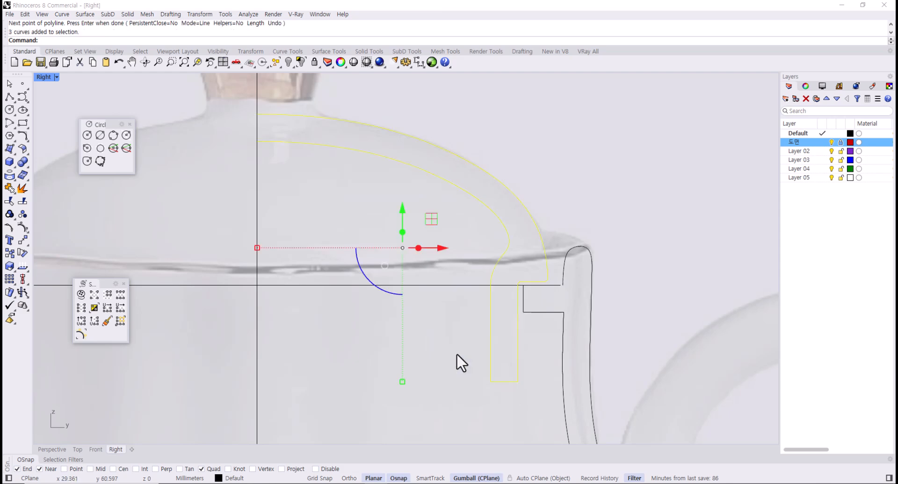
pyautogui.hotkey('ctrl', 'j')
pyautogui.scroll(-5, 457, 365)
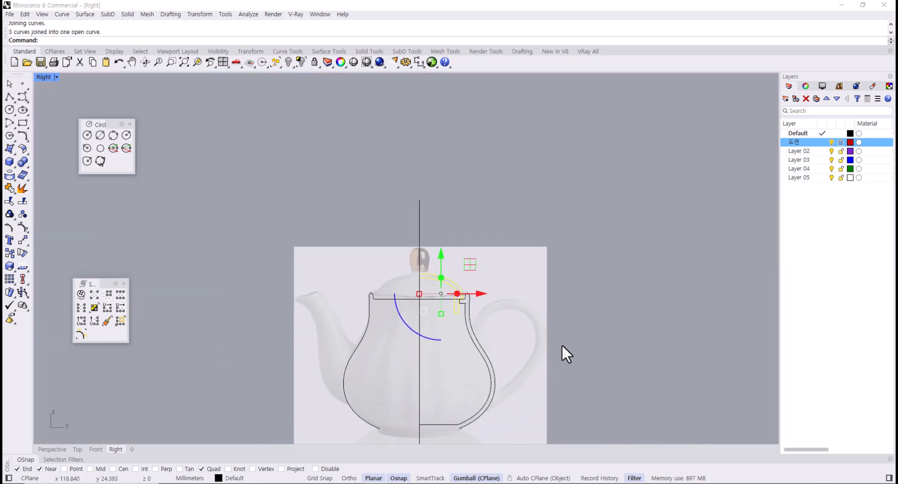
pyautogui.press('Escape')
# Trace half of the lid knob with a five-point degree 3 curve from its top on the centre axis down into the lid's thickness.
pyautogui.scroll(1, 430, 324)
pyautogui.scroll(3, 430, 325)
pyautogui.moveTo(487, 345); pyautogui.dragTo(503, 293, button='right')
pyautogui.scroll(4, 474, 246)
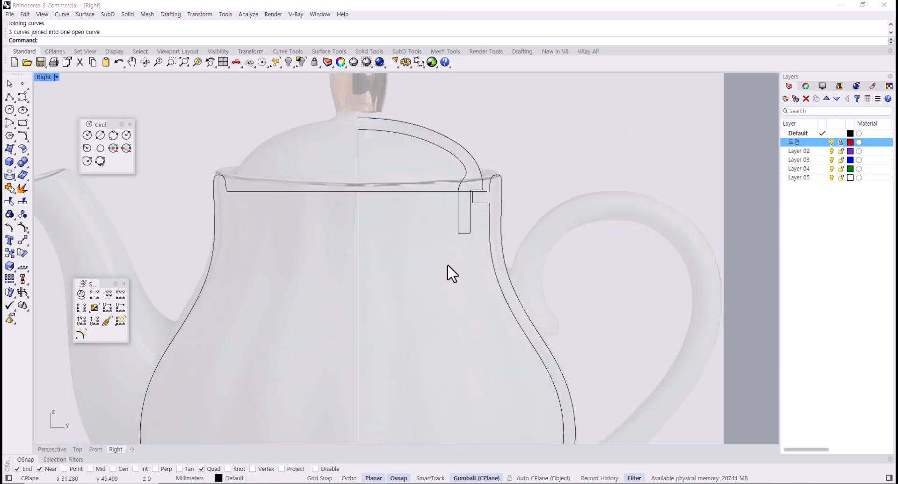
pyautogui.moveTo(450, 268); pyautogui.dragTo(466, 376, button='right')
pyautogui.scroll(4, 435, 257)
pyautogui.moveTo(431, 256); pyautogui.dragTo(423, 289, button='right')
pyautogui.scroll(4, 408, 256)
pyautogui.click(22, 96)
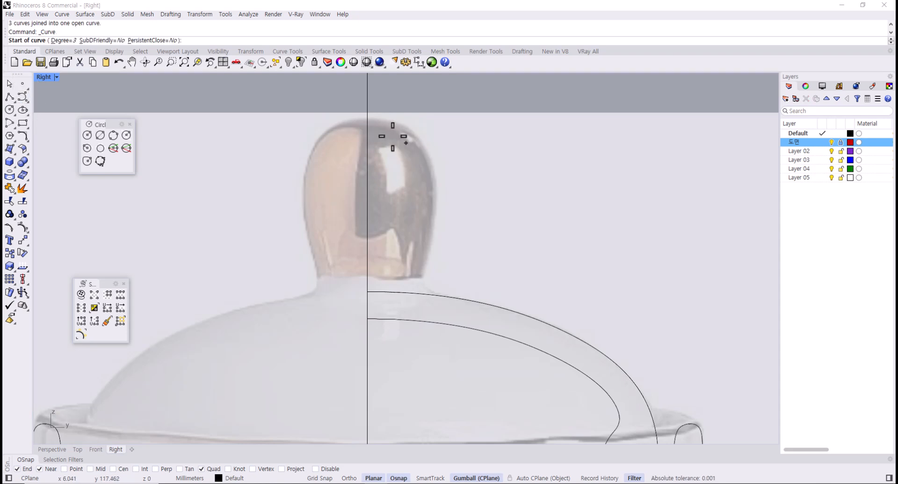
pyautogui.click(367, 120)
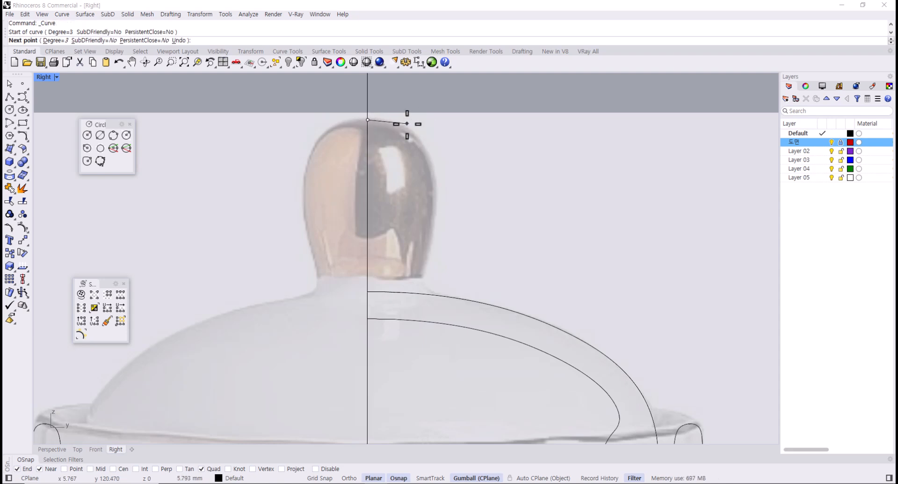
pyautogui.press('F8')
pyautogui.click(411, 127)
pyautogui.press('F8')
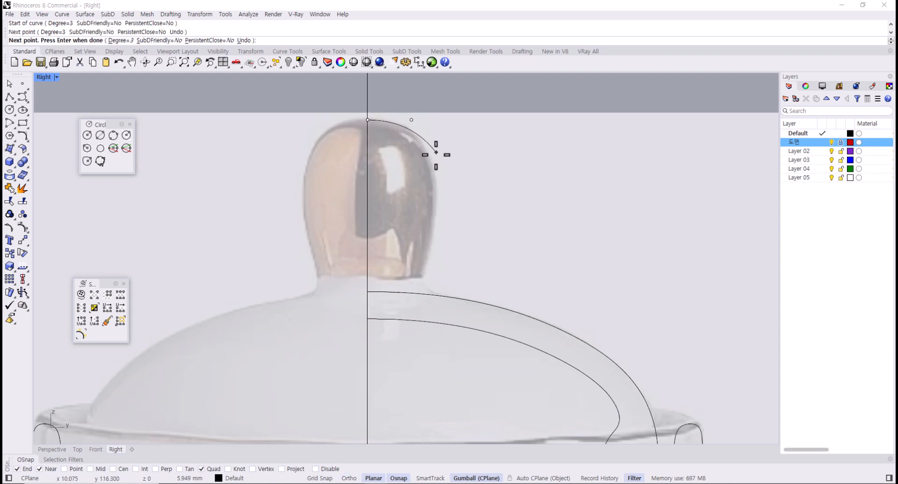
pyautogui.click(435, 159)
pyautogui.click(437, 224)
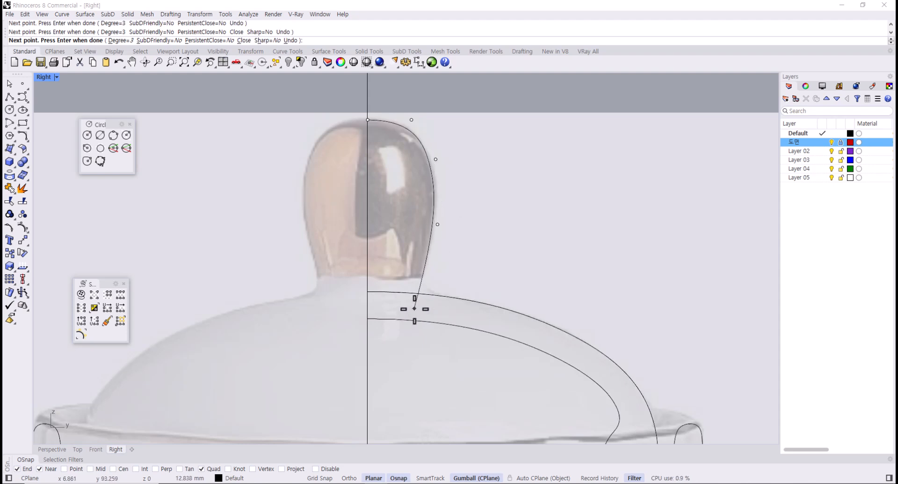
pyautogui.click(414, 309)
pyautogui.press('Return')
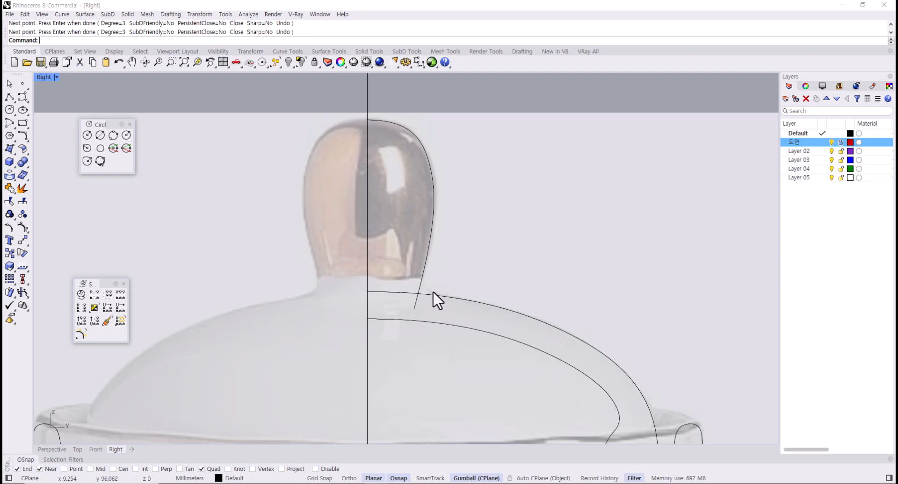
# Show the knob curve's control points and move its lower end point slightly toward the centre axis.
pyautogui.click(421, 284)
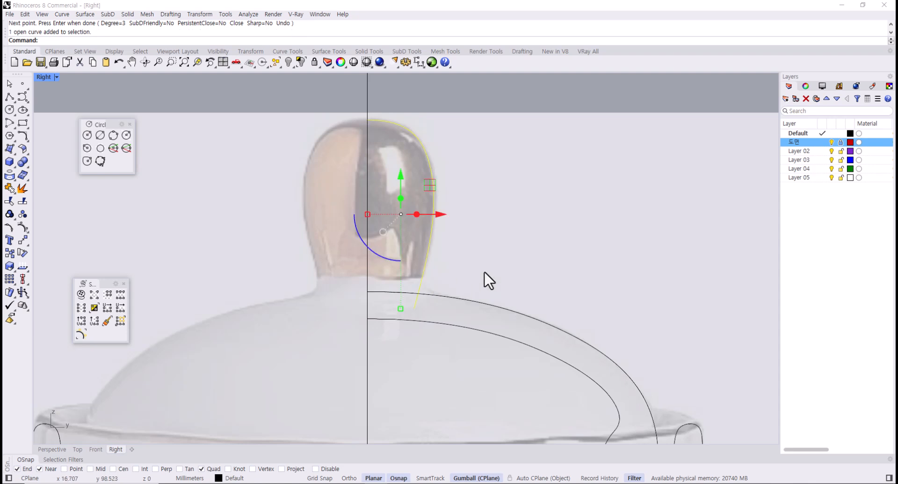
pyautogui.press('F10')
pyautogui.scroll(2, 416, 304)
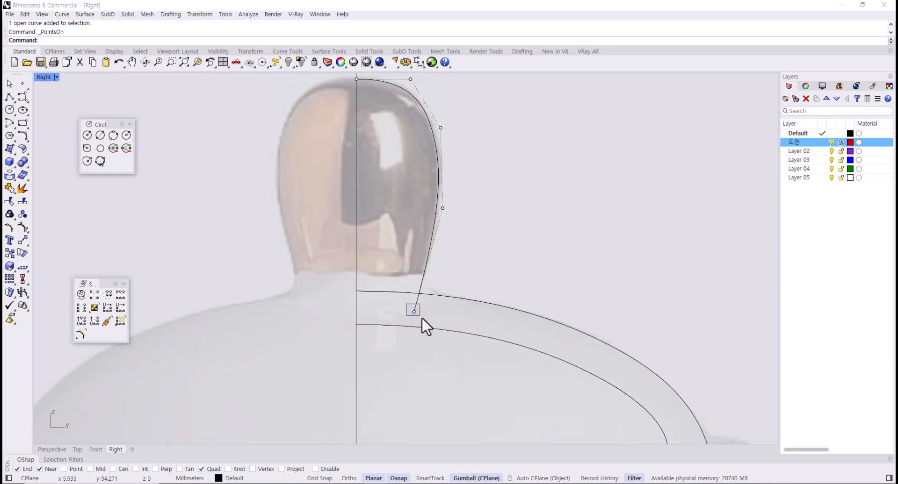
pyautogui.moveTo(421, 318); pyautogui.dragTo(423, 320)
pyautogui.moveTo(442, 283); pyautogui.dragTo(439, 282)
pyautogui.click(478, 235)
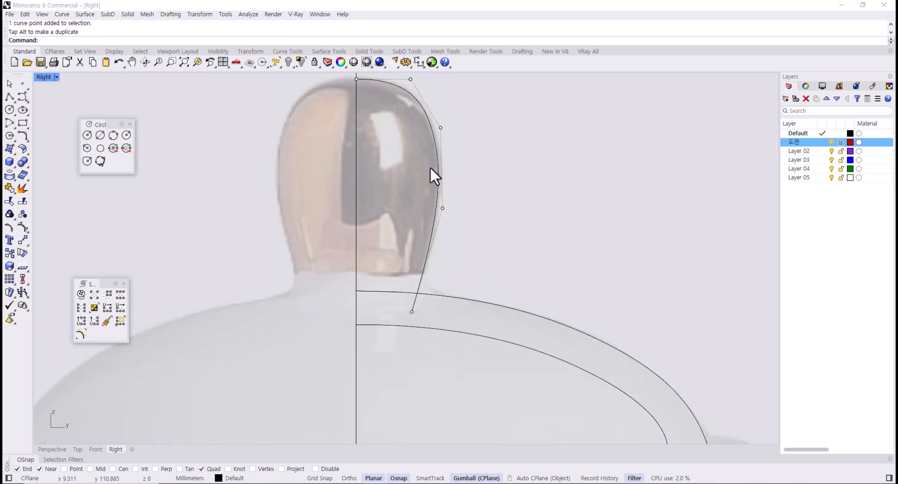
# Move the knob curve's two side control points slightly outward to match the photo's outline.
pyautogui.moveTo(474, 228); pyautogui.dragTo(474, 227)
pyautogui.moveTo(476, 206); pyautogui.dragTo(480, 206)
pyautogui.click(495, 196)
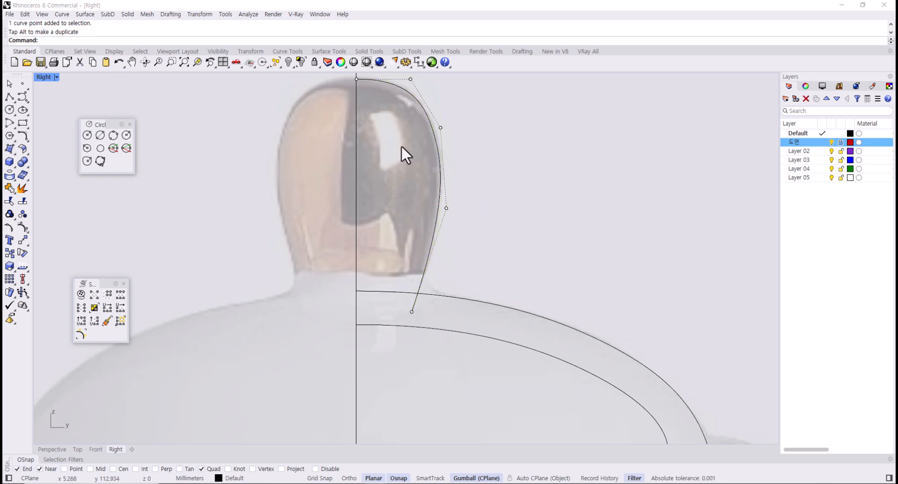
pyautogui.moveTo(401, 145); pyautogui.dragTo(472, 128)
pyautogui.click(544, 172)
pyautogui.scroll(-2, 467, 199)
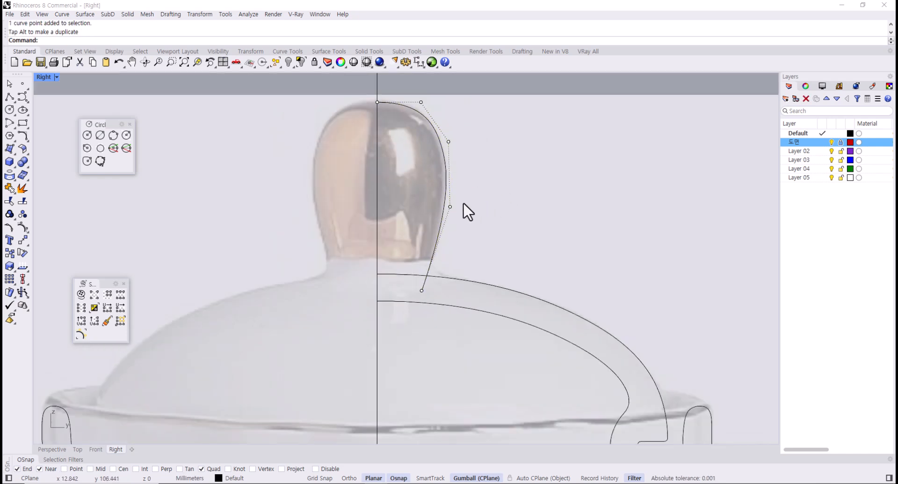
# Try revolving the knob curve and lid profile from start angle 0 through 360 degrees around the vertical centre axis, and undo it.
pyautogui.moveTo(463, 202); pyautogui.dragTo(455, 246, button='right')
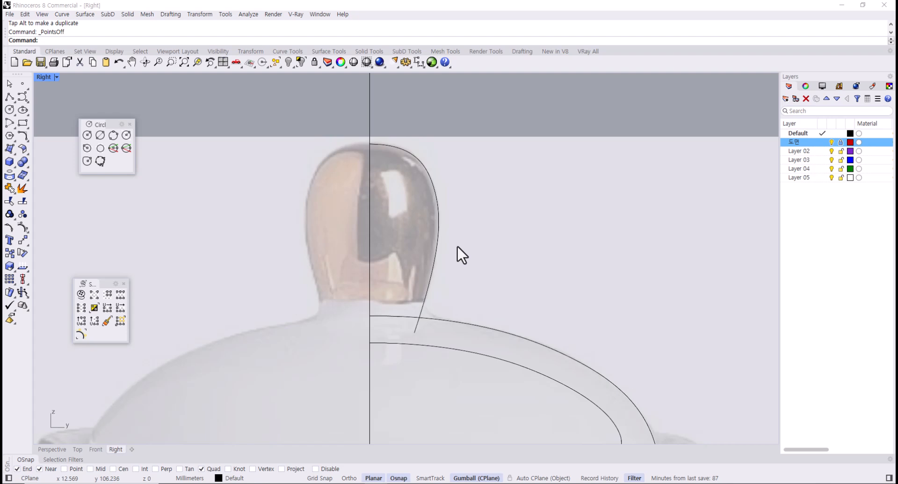
pyautogui.moveTo(465, 256); pyautogui.dragTo(407, 363)
pyautogui.scroll(-5, 406, 362)
pyautogui.moveTo(465, 357); pyautogui.dragTo(489, 251, button='right')
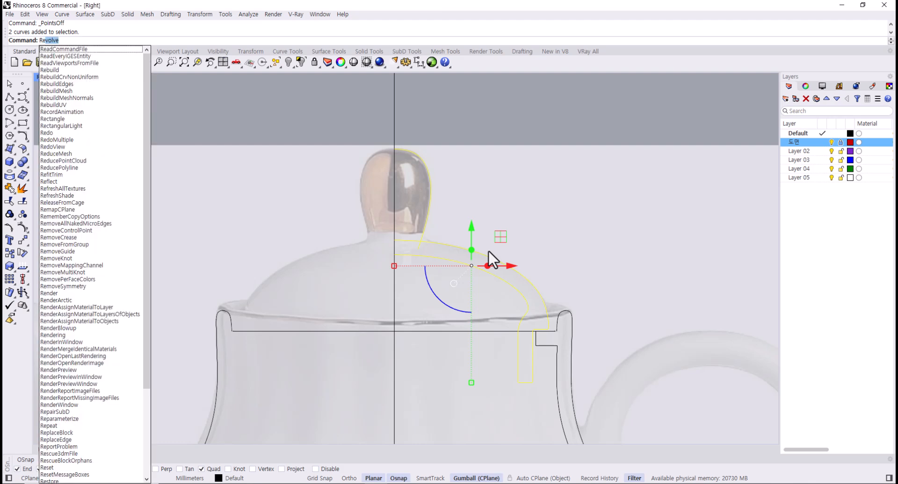
pyautogui.press('Return')
pyautogui.click(395, 176)
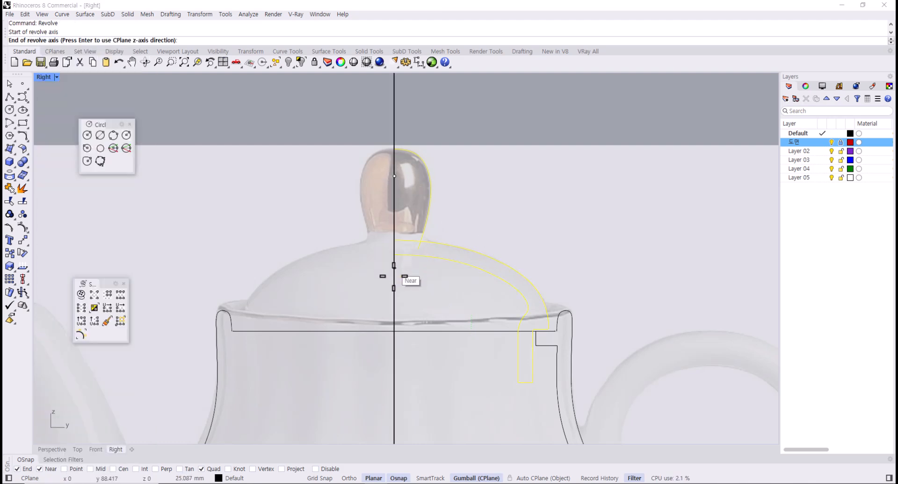
pyautogui.click(394, 280)
pyautogui.press('Return')
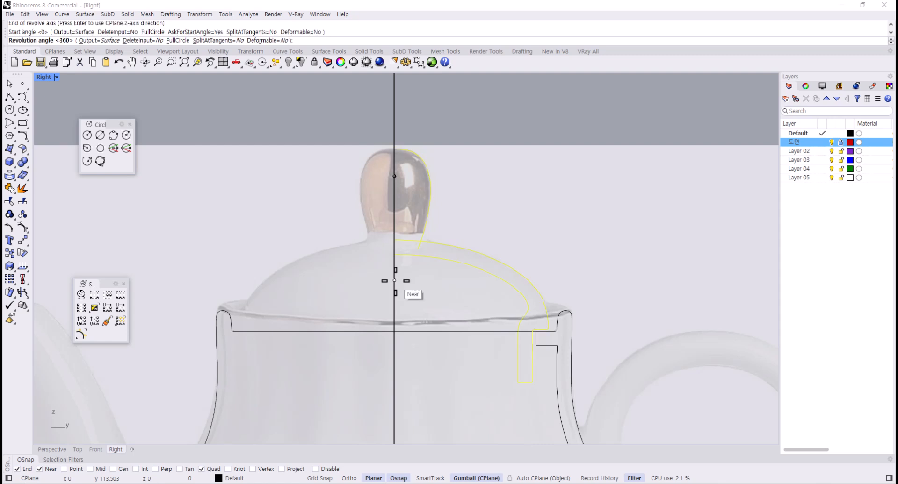
pyautogui.press('Return')
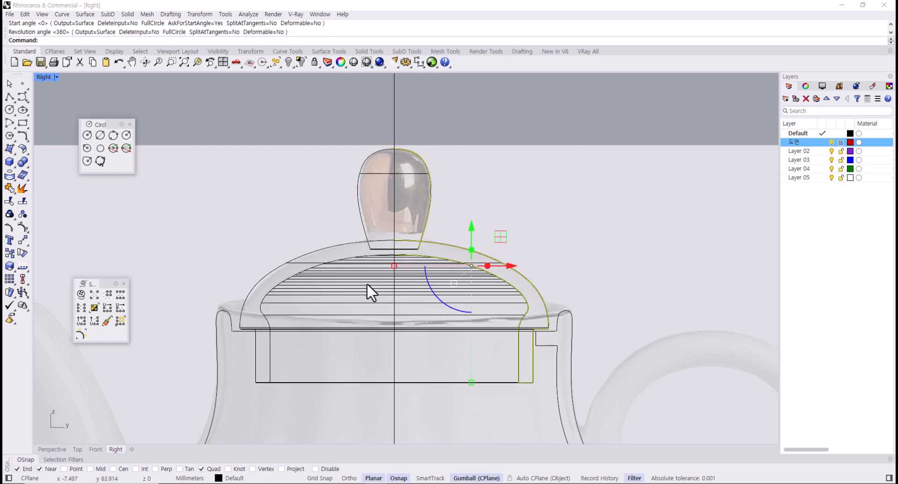
pyautogui.hotkey('ctrl', 'z')
# Revolve the knob curve and lid profile around the vertical centre axis using the FullCircle option.
pyautogui.press('Return')
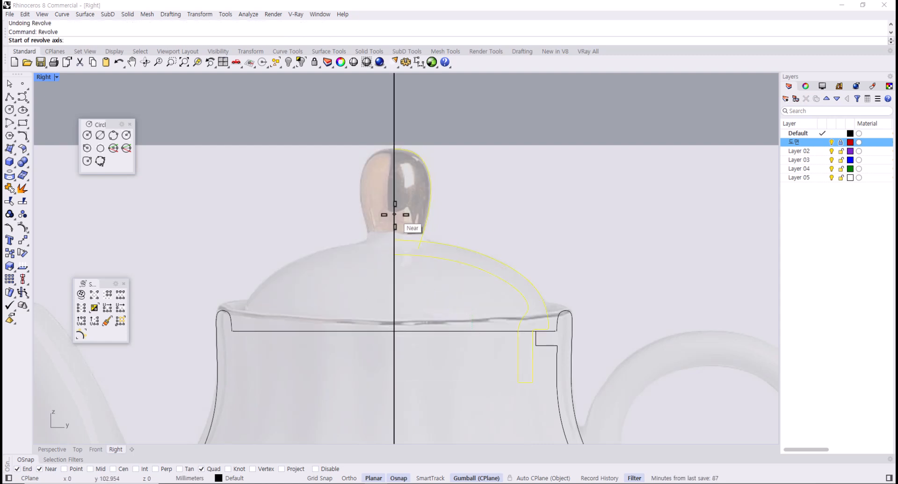
pyautogui.click(394, 214)
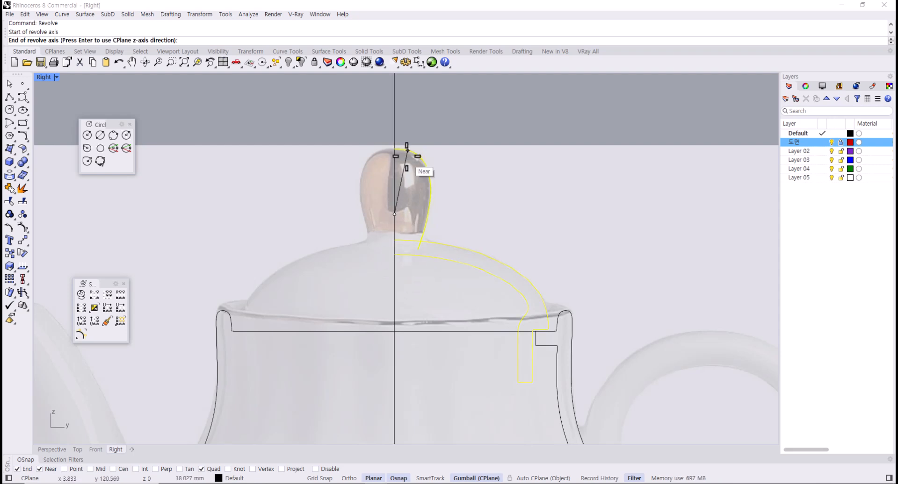
pyautogui.click(395, 283)
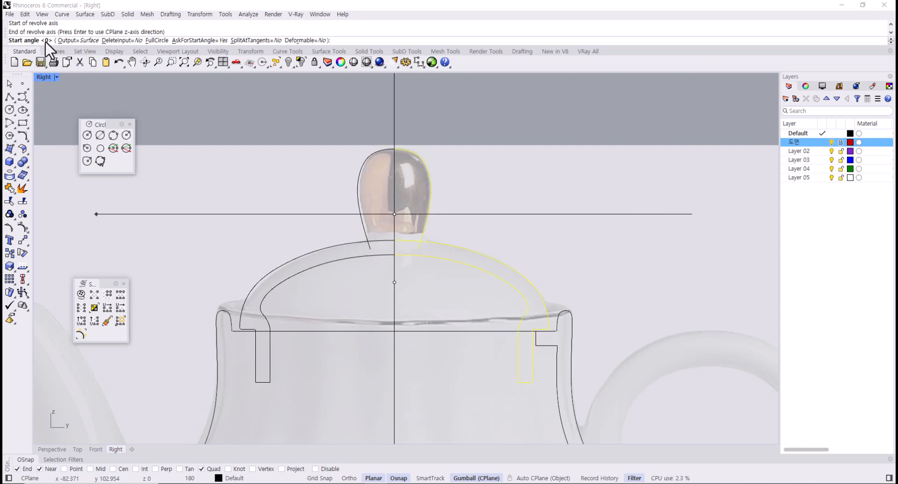
pyautogui.click(156, 41)
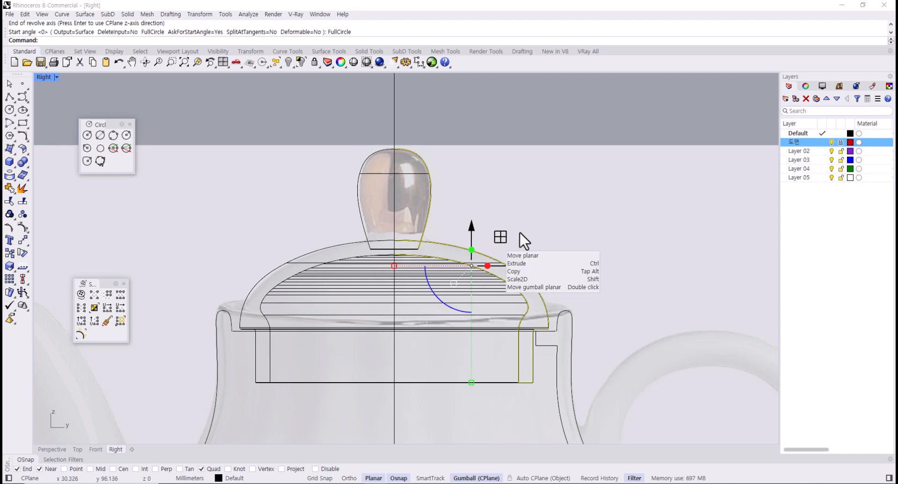
# Inspect the revolved lid and knob from above in the maximised Perspective view.
pyautogui.doubleClick(37, 75)
pyautogui.click(729, 158)
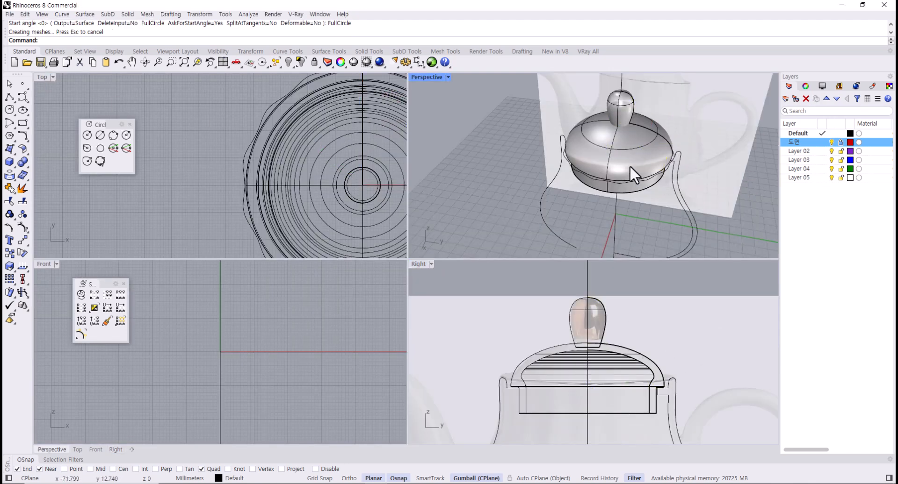
pyautogui.moveTo(630, 164); pyautogui.dragTo(501, 193, button='right')
pyautogui.click(435, 171)
pyautogui.keyDown('shift'); pyautogui.click(463, 220); pyautogui.keyUp('shift')
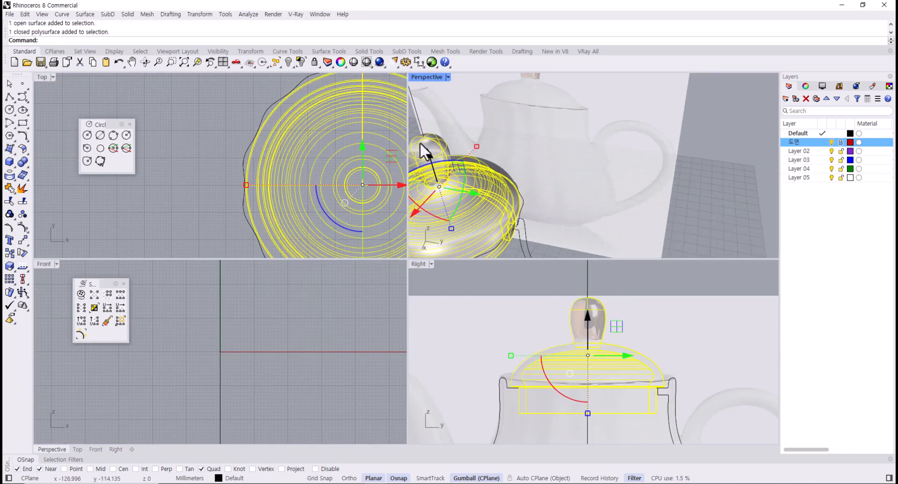
pyautogui.doubleClick(432, 76)
pyautogui.scroll(-5, 402, 242)
pyautogui.keyDown('shift'); pyautogui.moveTo(403, 242); pyautogui.dragTo(628, 239, button='right'); pyautogui.keyUp('shift')
pyautogui.click(725, 332)
pyautogui.moveTo(720, 330); pyautogui.dragTo(398, 246, button='right')
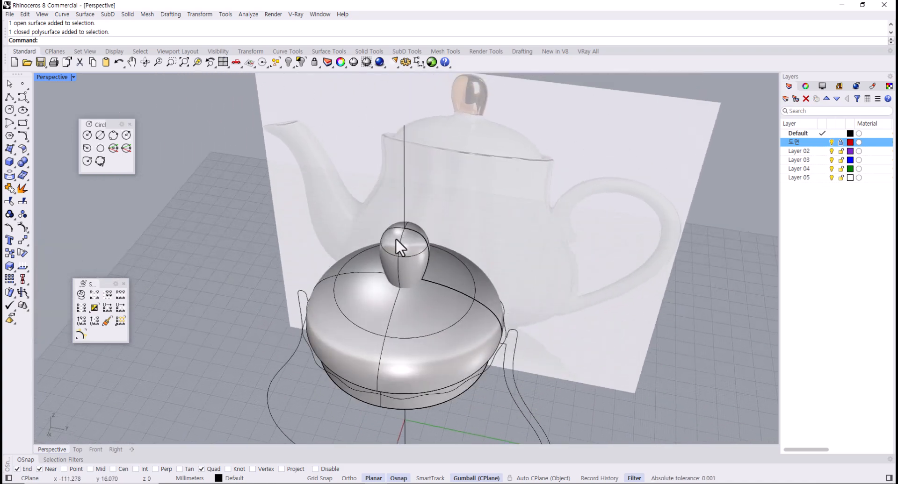
# Examine where the knob's lower end sits inside the lid's thickness and look at the lid's underside.
pyautogui.doubleClick(53, 78)
pyautogui.scroll(5, 596, 346)
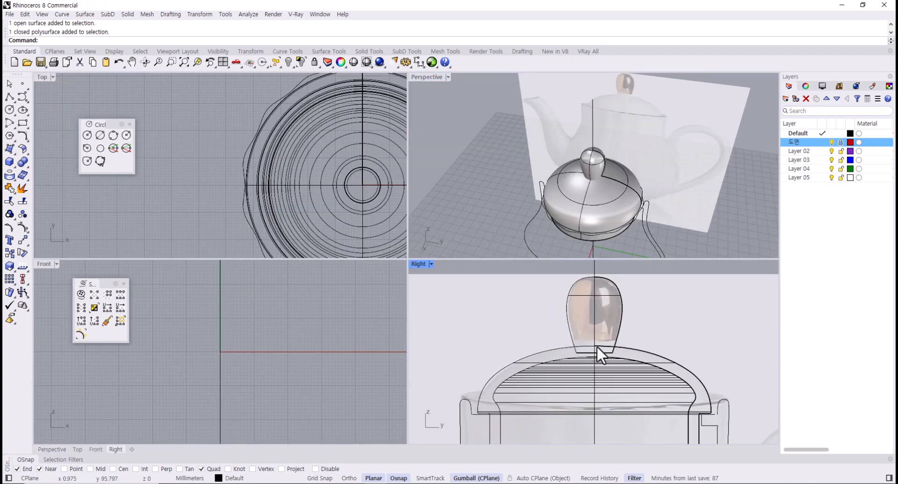
pyautogui.scroll(3, 605, 350)
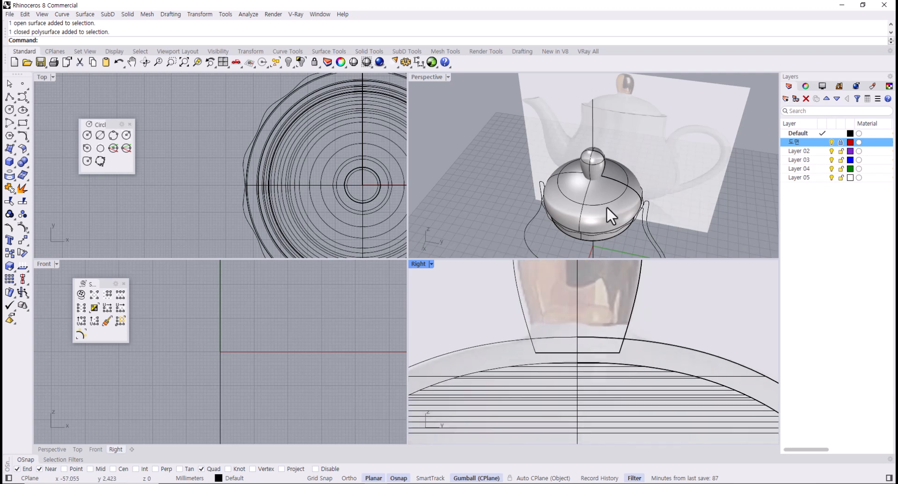
pyautogui.moveTo(606, 206); pyautogui.dragTo(611, 150, button='right')
pyautogui.scroll(2, 605, 359)
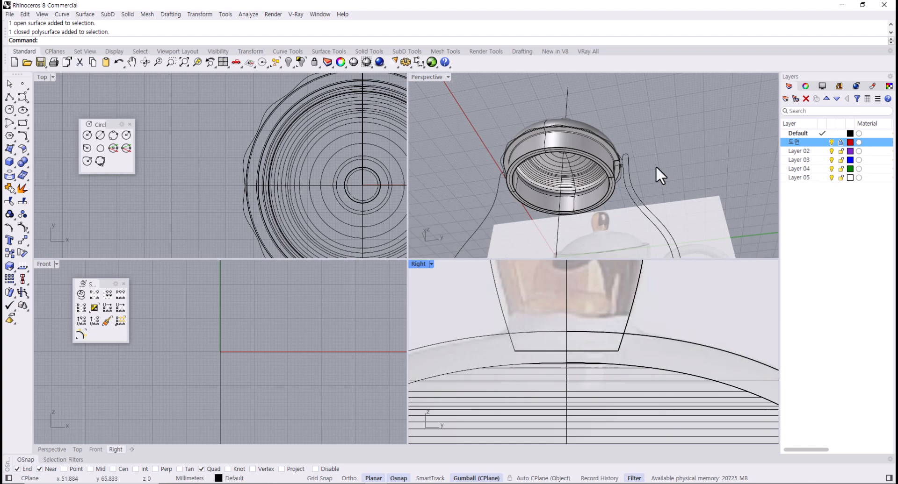
pyautogui.moveTo(655, 166); pyautogui.dragTo(551, 190, button='right')
# Lift the knob off the lid to examine its open lower end, and undo the move.
pyautogui.click(553, 189)
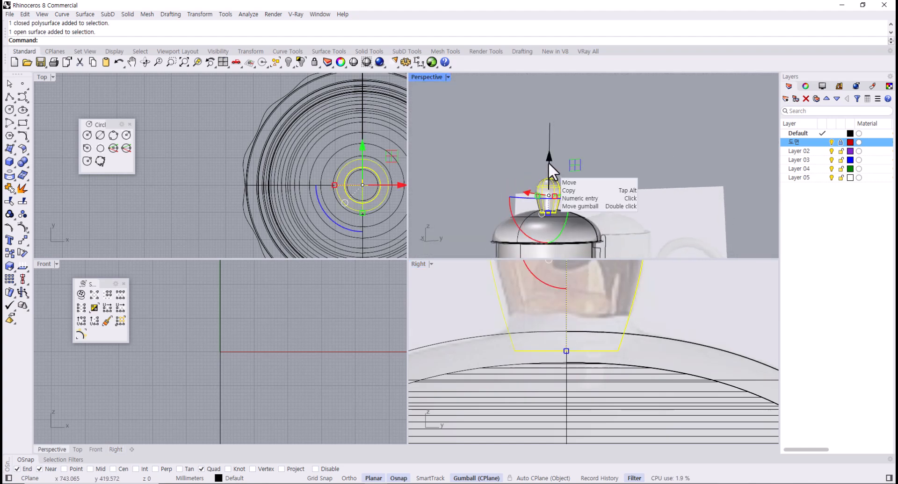
pyautogui.moveTo(549, 161); pyautogui.dragTo(553, 111)
pyautogui.press('Escape')
pyautogui.scroll(5, 552, 149)
pyautogui.moveTo(553, 150); pyautogui.dragTo(563, 126, button='right')
pyautogui.scroll(6, 562, 126)
pyautogui.moveTo(567, 173)
pyautogui.mouseDown(button='right')
pyautogui.moveTo(579, 142)
pyautogui.moveTo(566, 169)
pyautogui.mouseUp(button='right')
pyautogui.scroll(-3, 577, 145)
pyautogui.scroll(3, 566, 168)
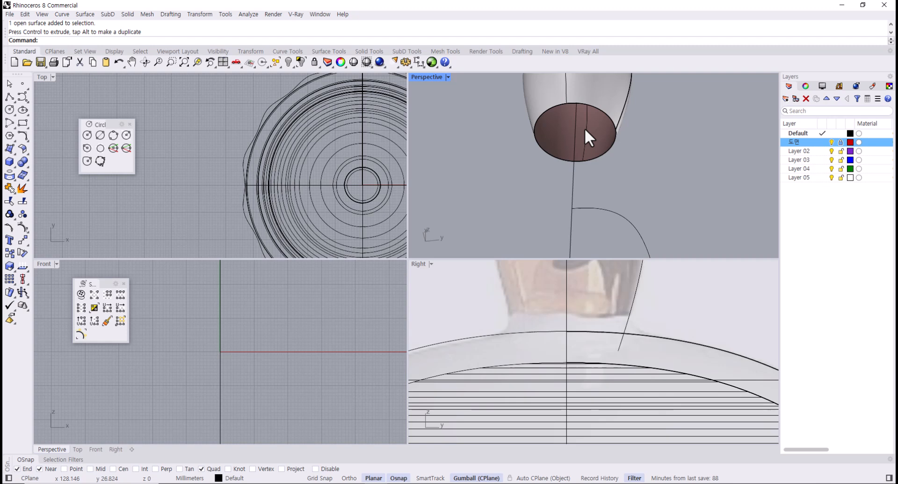
pyautogui.hotkey('ctrl', 'z')
pyautogui.press('Escape')
pyautogui.scroll(-5, 596, 187)
pyautogui.moveTo(596, 187)
pyautogui.mouseDown(button='right')
pyautogui.moveTo(587, 128)
pyautogui.moveTo(595, 186)
pyautogui.mouseUp(button='right')
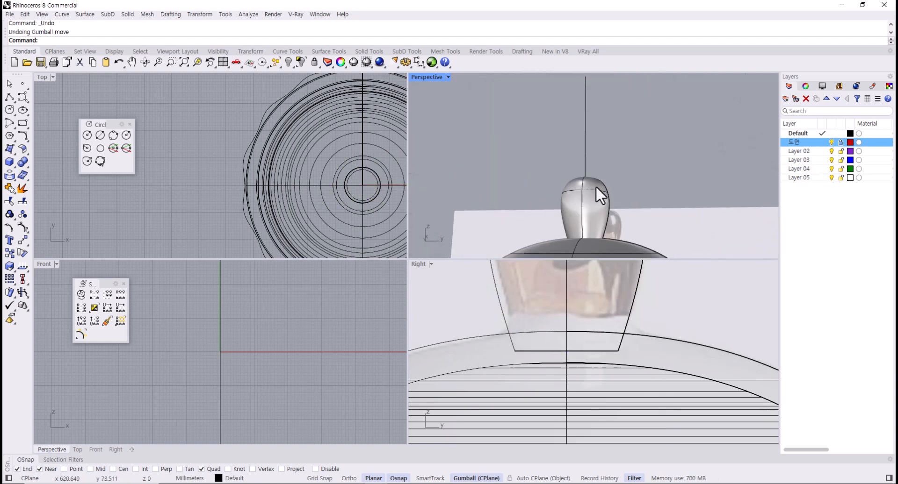
# Flip the knob surface's direction so that its backface points outward.
pyautogui.doubleClick(422, 75)
pyautogui.scroll(-5, 422, 229)
pyautogui.keyDown('shift'); pyautogui.moveTo(422, 247); pyautogui.dragTo(388, 273, button='right'); pyautogui.keyUp('shift')
pyautogui.scroll(3, 388, 273)
pyautogui.scroll(2, 395, 249)
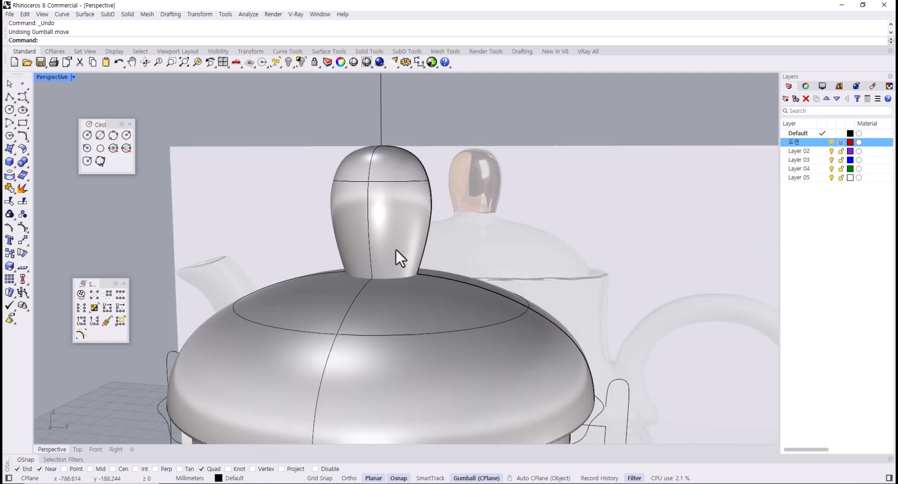
pyautogui.click(394, 248)
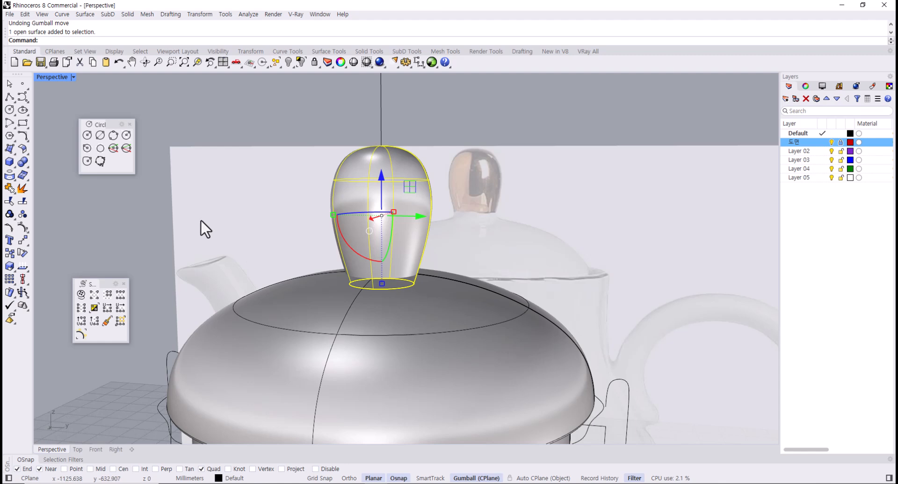
pyautogui.write('Flip')
pyautogui.press('Return')
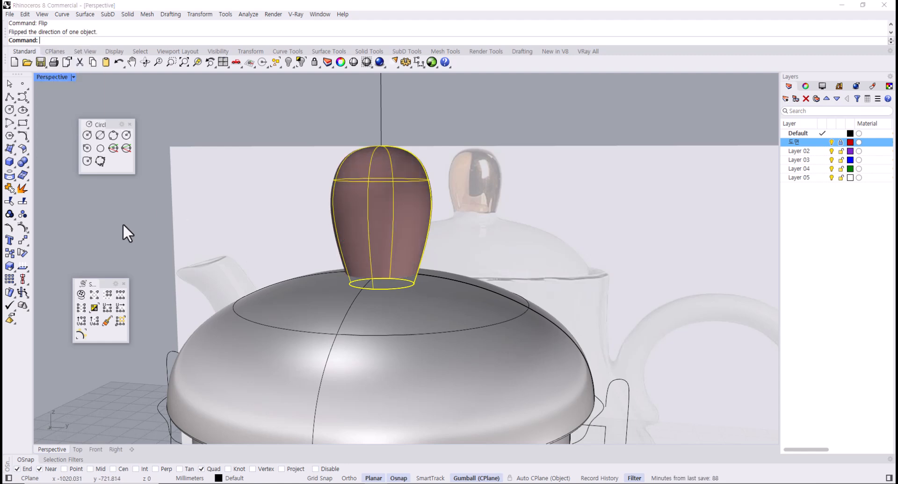
pyautogui.click(567, 138)
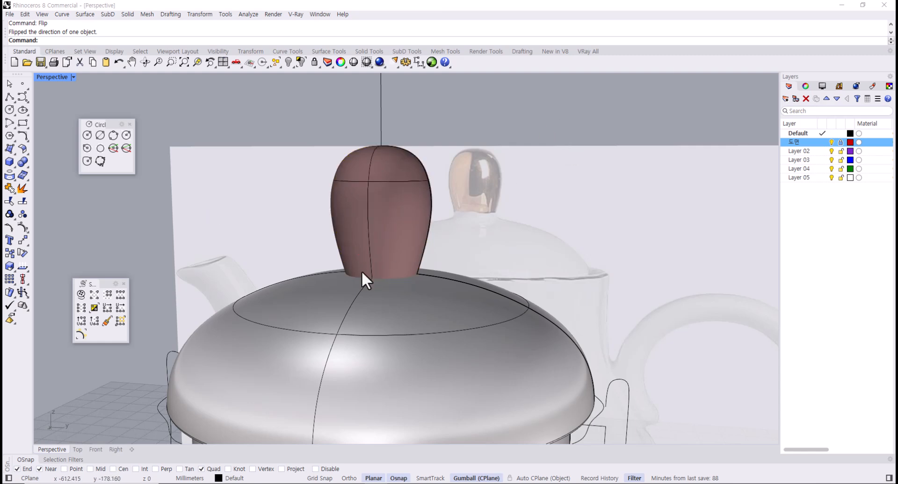
# Try a Boolean union of the flipped knob and the lid, and undo it.
pyautogui.click(399, 273)
pyautogui.keyDown('shift'); pyautogui.click(452, 304); pyautogui.keyUp('shift')
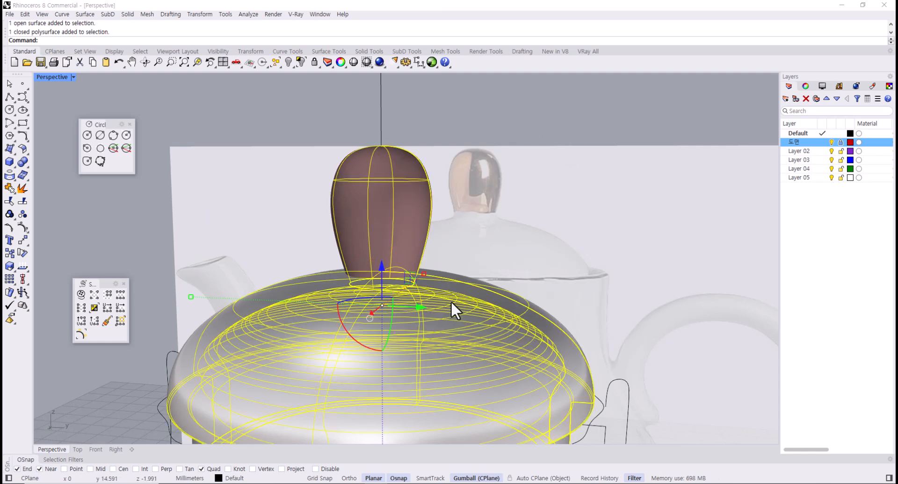
pyautogui.click(371, 52)
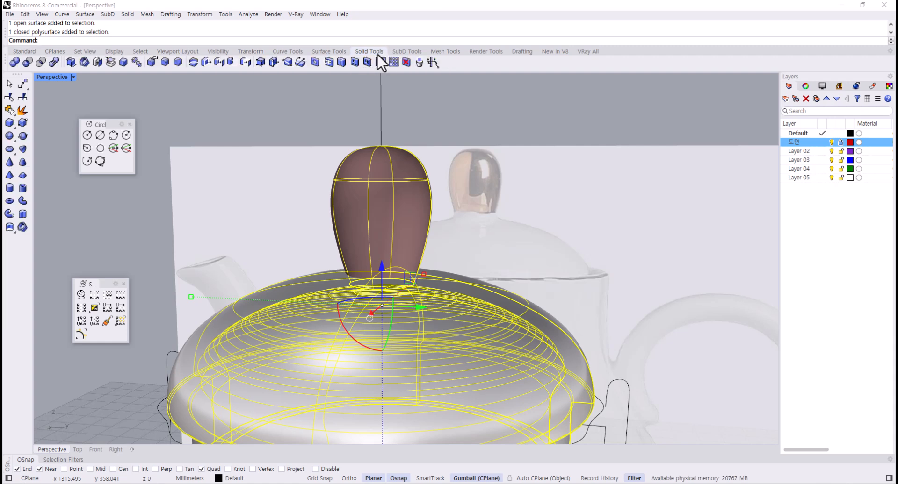
pyautogui.click(14, 62)
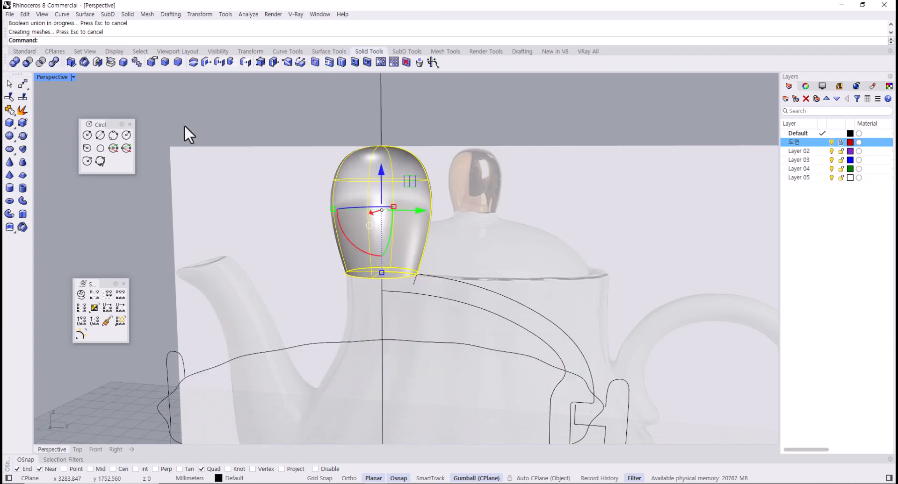
pyautogui.hotkey('ctrl', 'z')
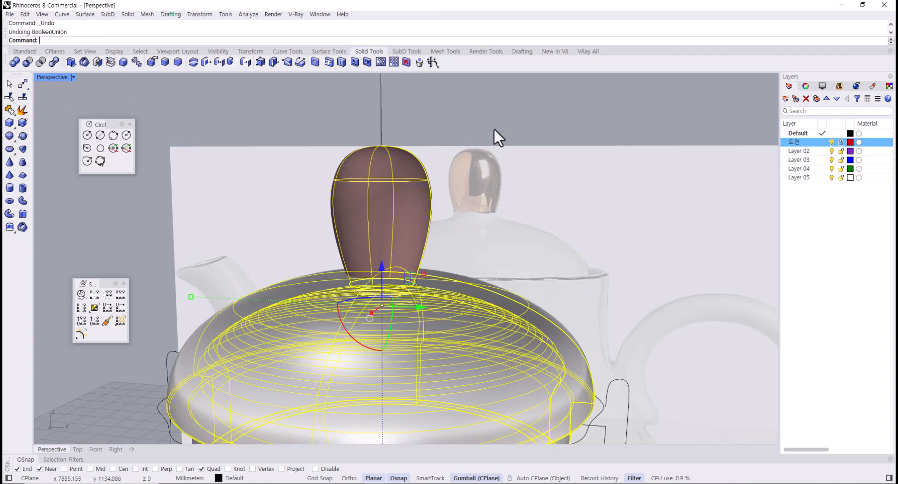
# Flip the knob surface again so that its front side faces outward.
pyautogui.click(381, 236)
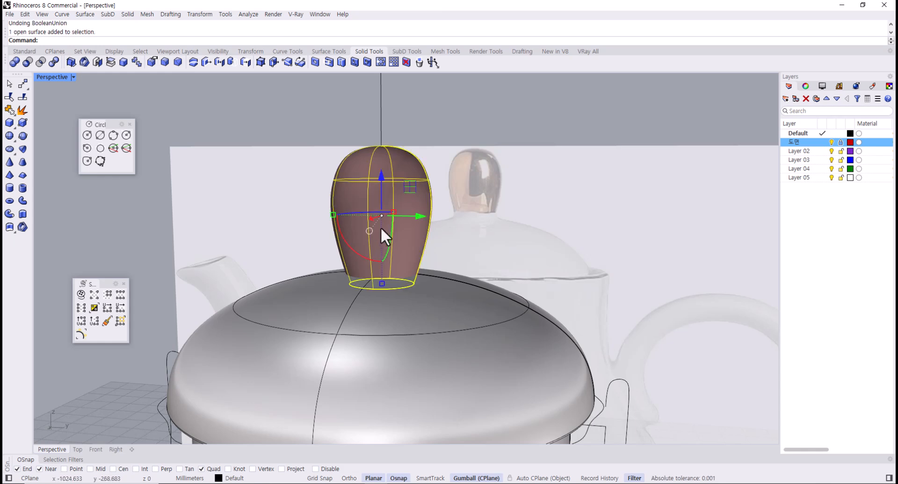
pyautogui.write('lip')
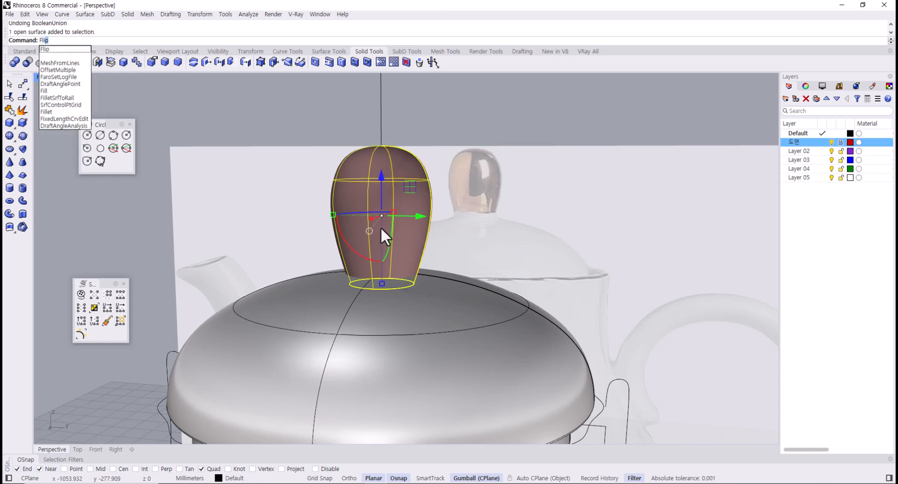
pyautogui.press('Return')
pyautogui.click(525, 139)
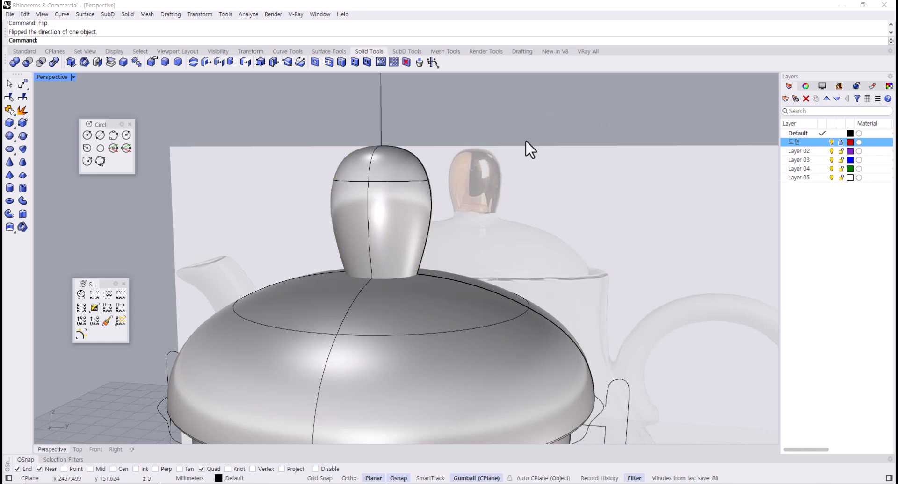
# Select the knob, and open the Shaded display mode's backface settings in the program options.
pyautogui.click(361, 240)
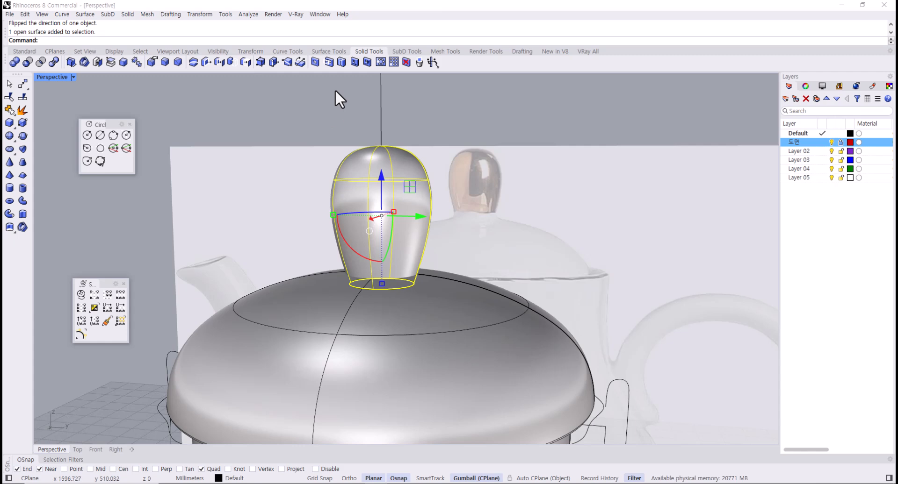
pyautogui.click(25, 50)
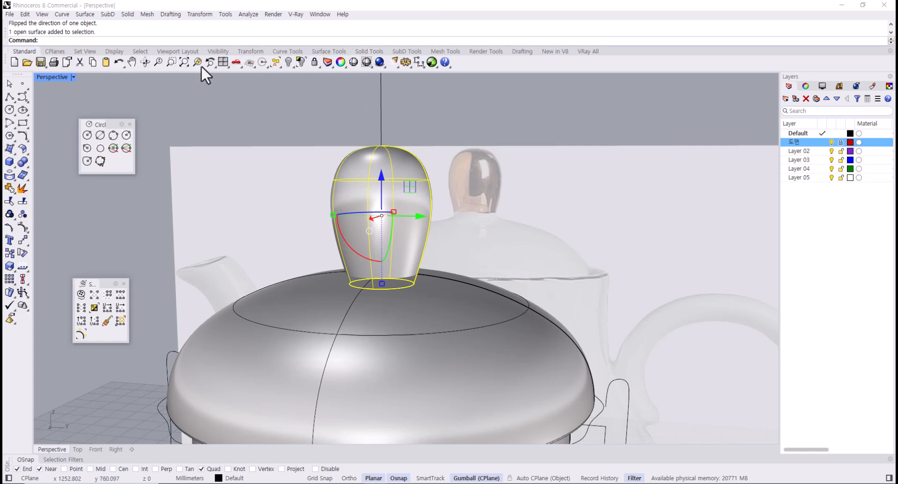
pyautogui.click(406, 63)
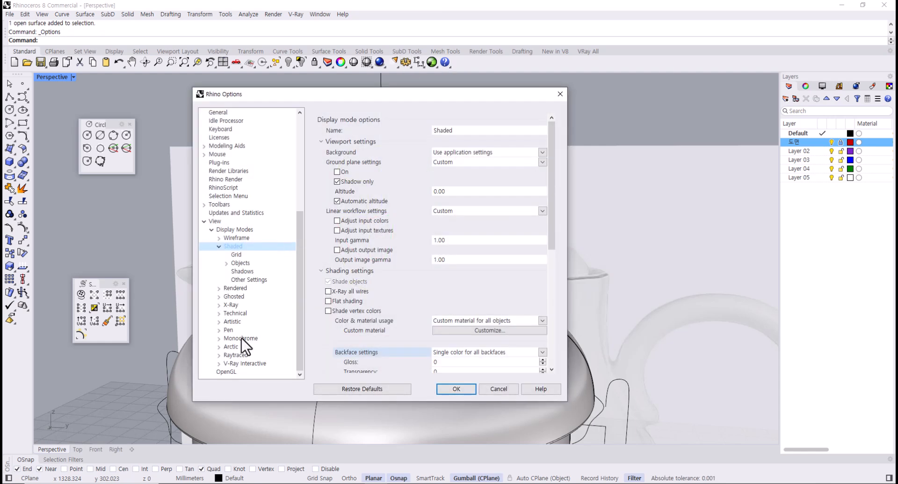
pyautogui.click(213, 222)
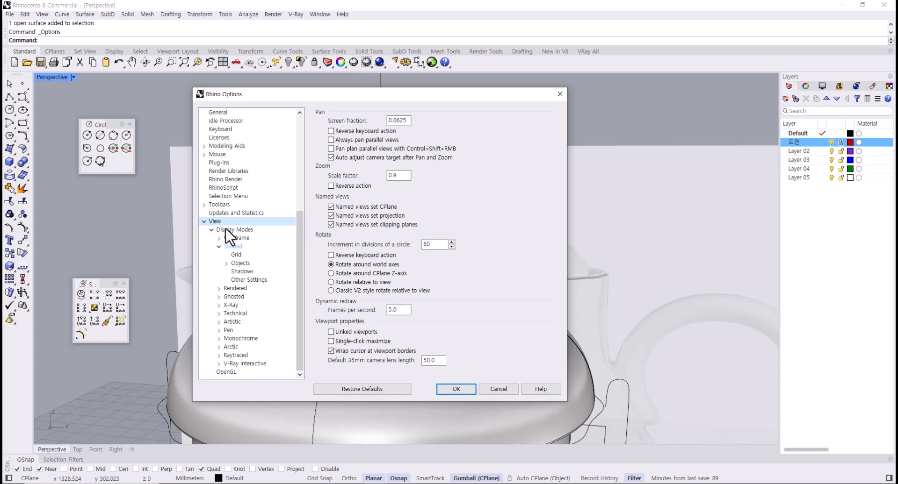
pyautogui.click(204, 222)
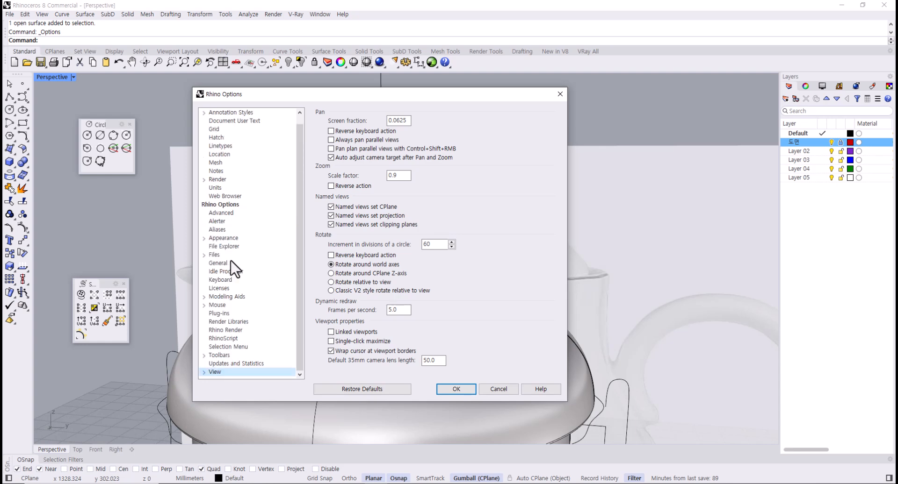
pyautogui.click(204, 372)
pyautogui.click(234, 230)
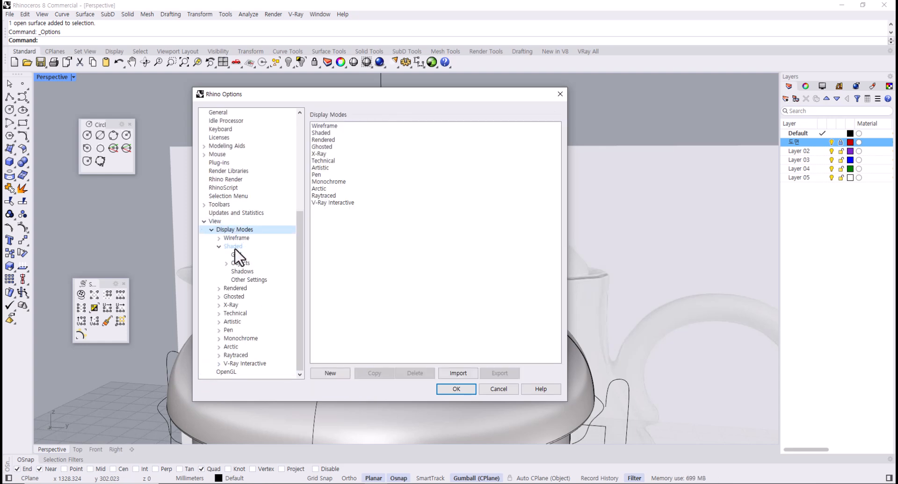
pyautogui.click(234, 248)
pyautogui.scroll(-2, 400, 354)
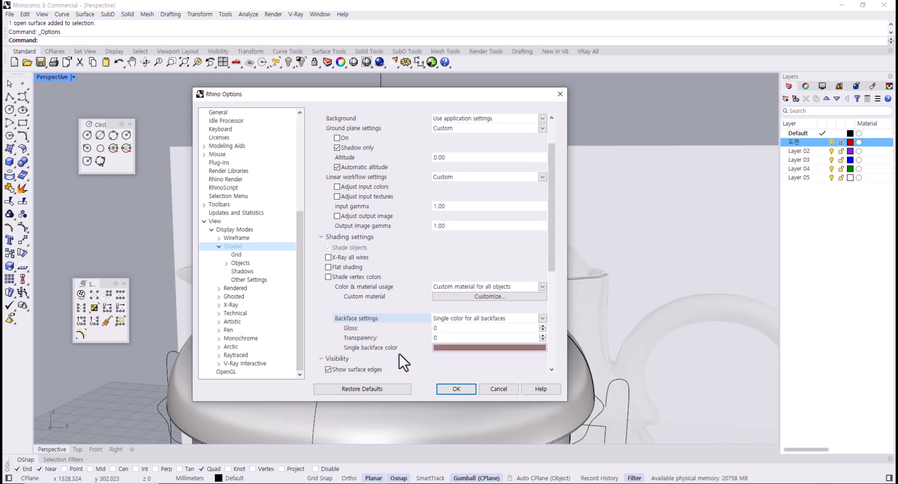
pyautogui.scroll(-2, 400, 354)
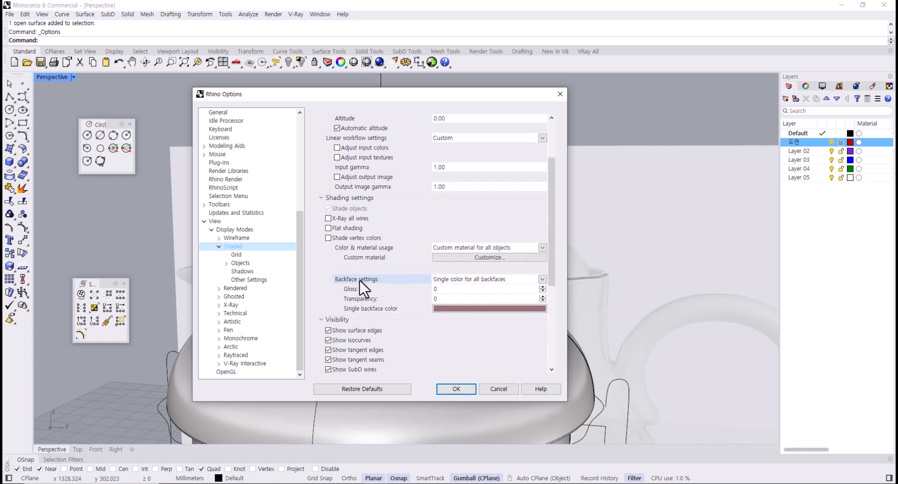
# Review the backface options, keeping Single color for all backfaces, and check the single backface color before closing the options.
pyautogui.click(502, 280)
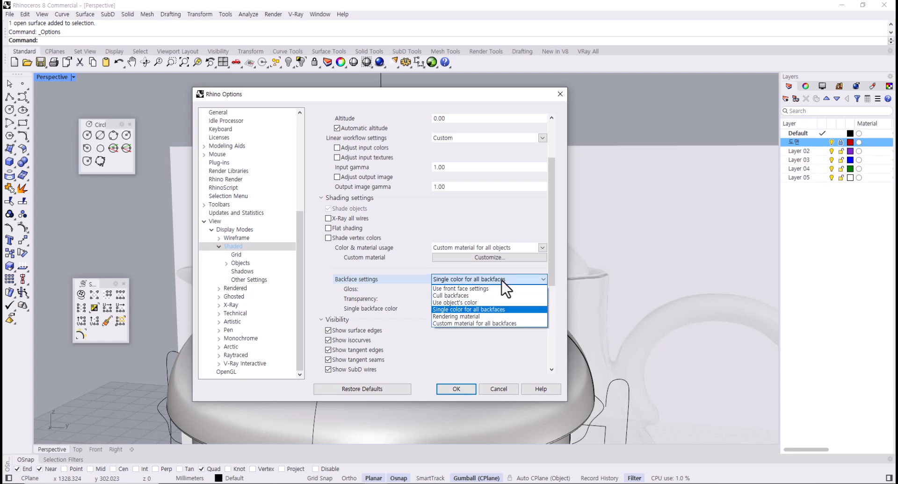
pyautogui.click(485, 311)
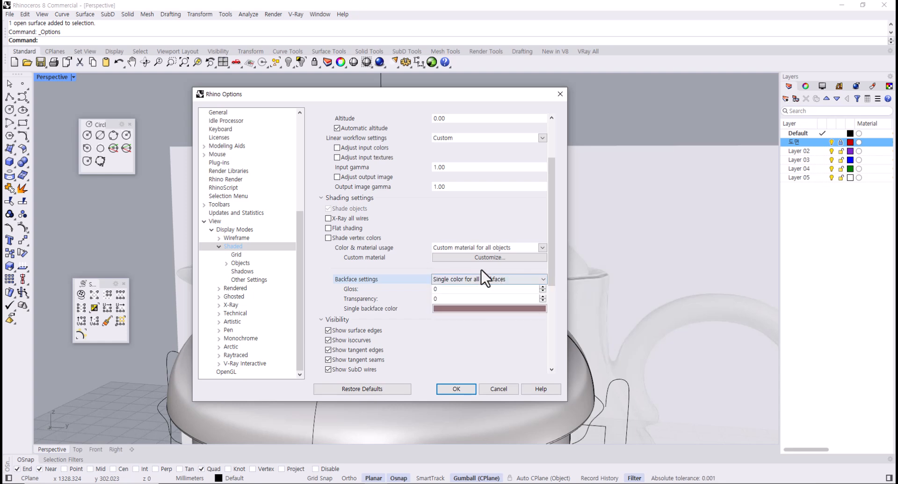
pyautogui.click(486, 309)
pyautogui.moveTo(638, 271); pyautogui.dragTo(640, 269)
pyautogui.click(711, 378)
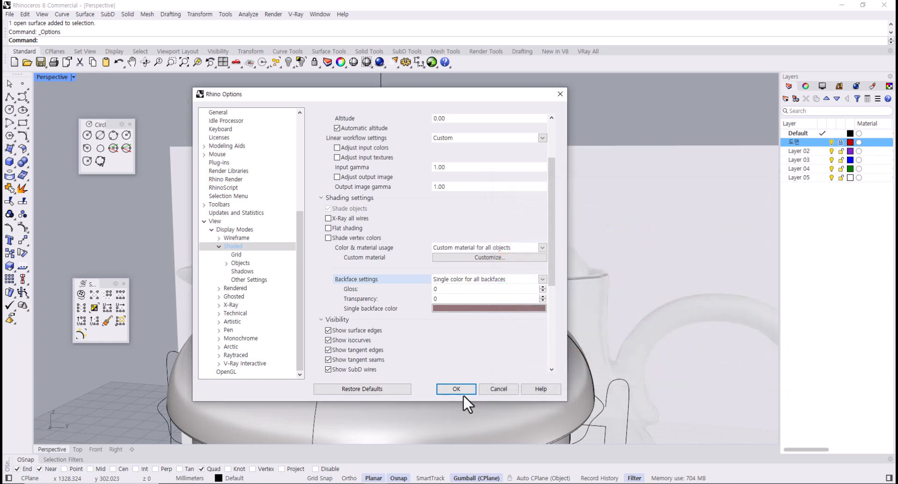
pyautogui.click(456, 388)
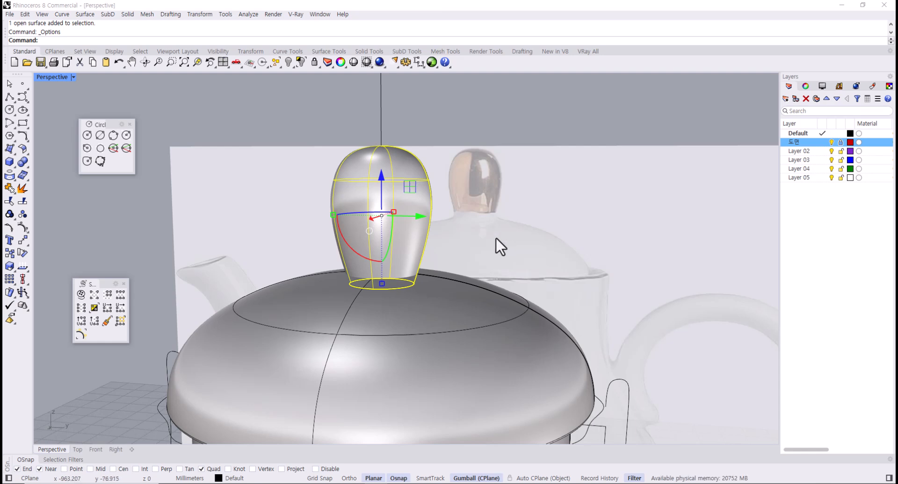
# Join the knob and the lid into one solid with a Boolean union.
pyautogui.scroll(-3, 497, 247)
pyautogui.click(467, 285)
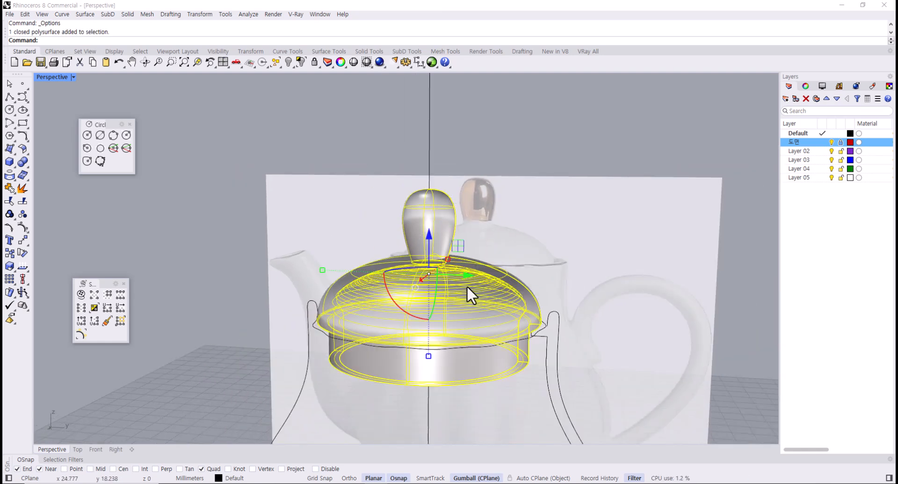
pyautogui.click(373, 53)
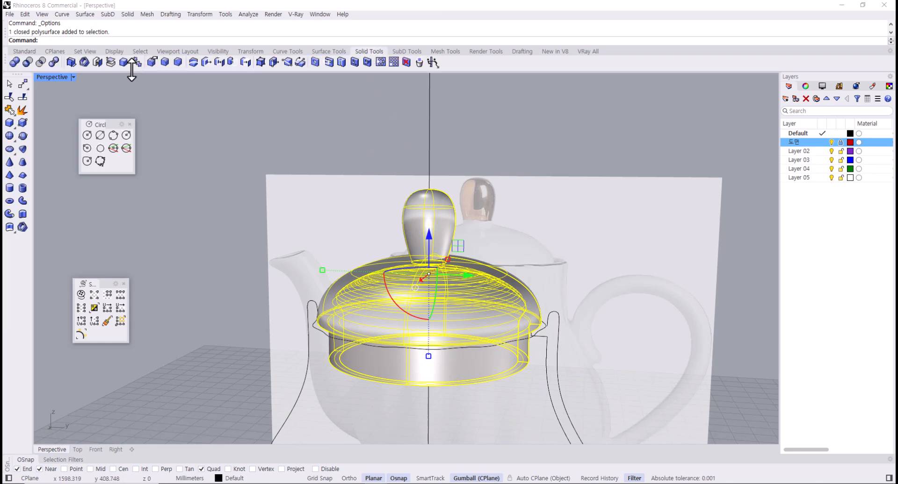
pyautogui.click(16, 62)
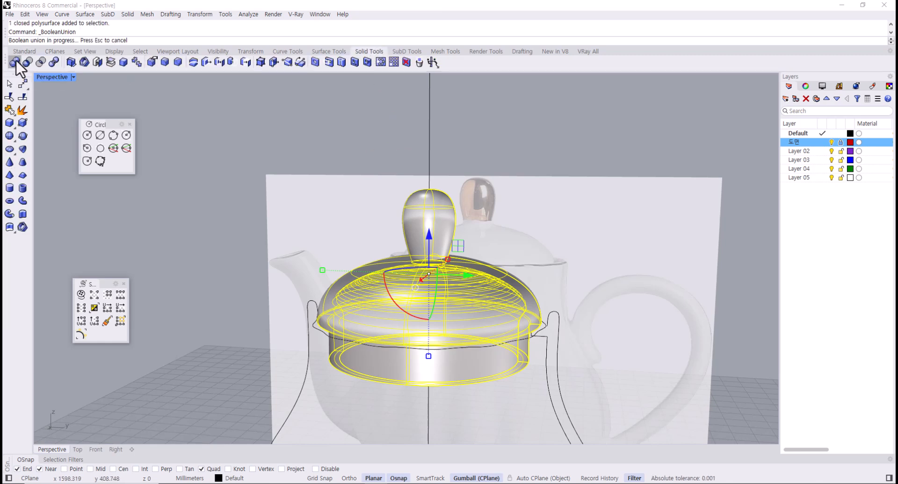
# Fillet the edge where the knob meets the lid with a radius of 2.
pyautogui.scroll(2, 427, 251)
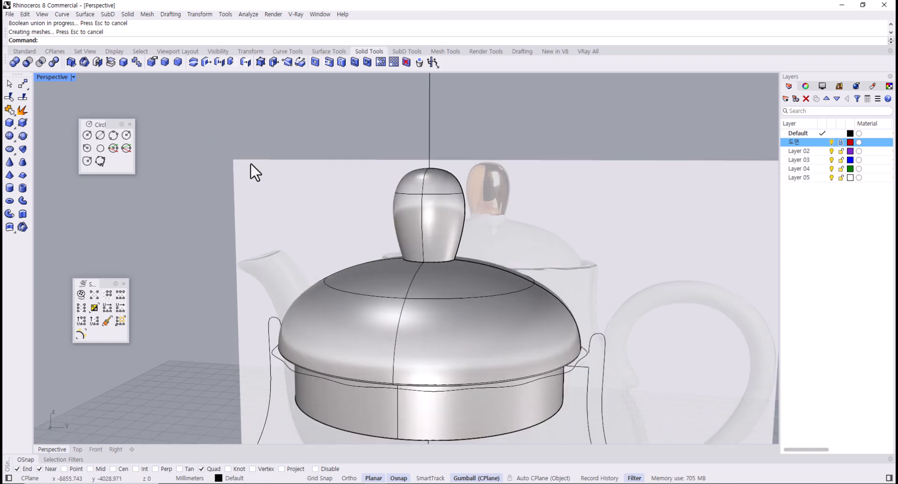
pyautogui.click(165, 63)
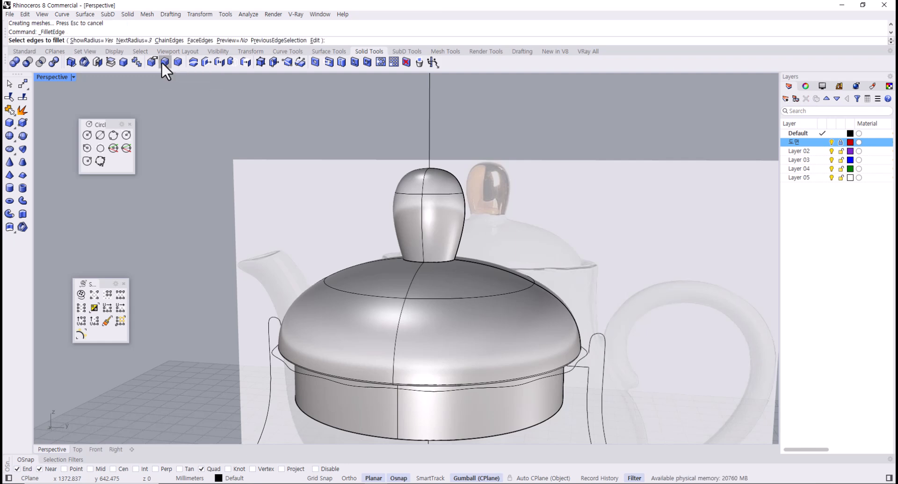
pyautogui.click(134, 41)
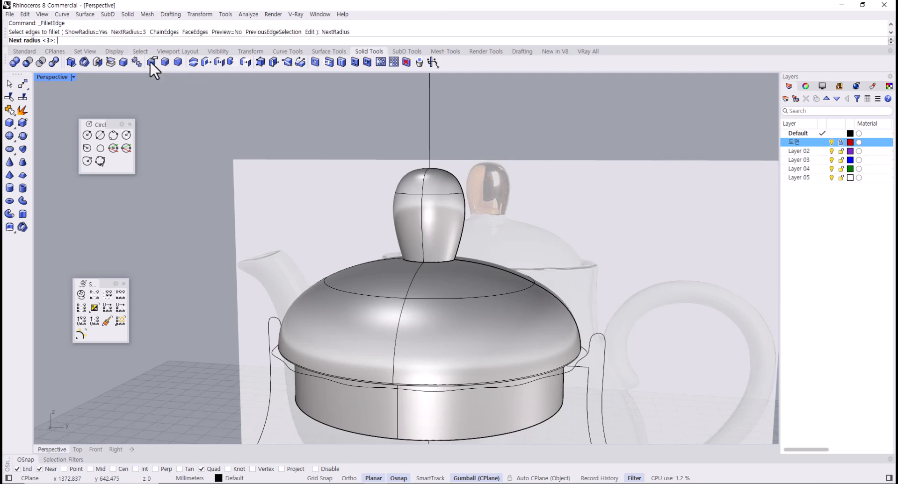
pyautogui.write('2')
pyautogui.press('Return')
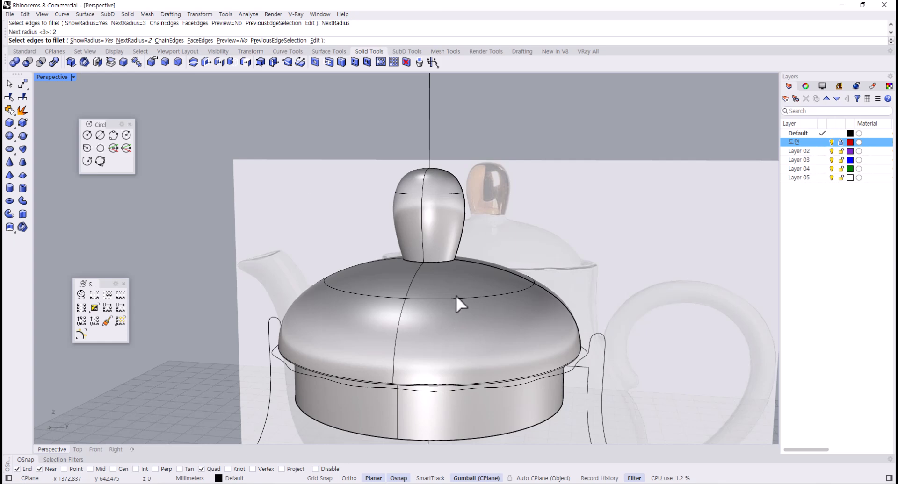
pyautogui.click(445, 260)
pyautogui.press('Return')
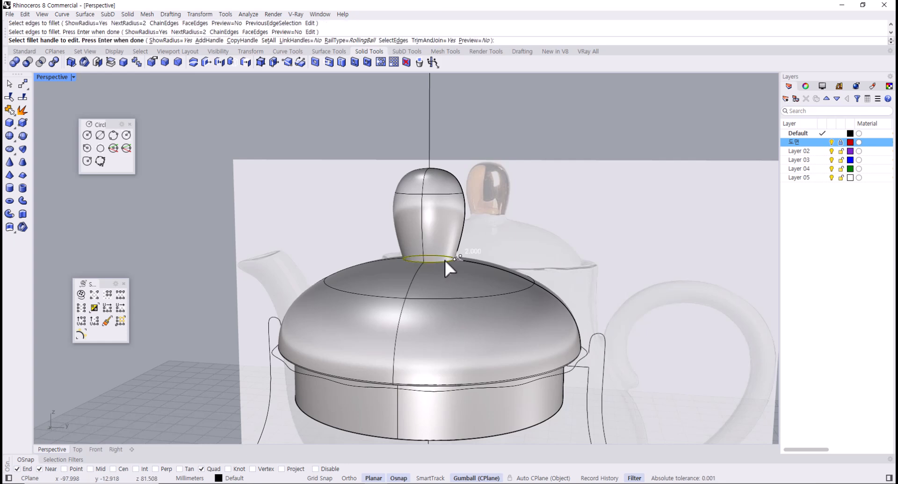
pyautogui.press('Return')
# Examine the filleted lid in the Right view and its open underside in the Perspective view.
pyautogui.doubleClick(52, 76)
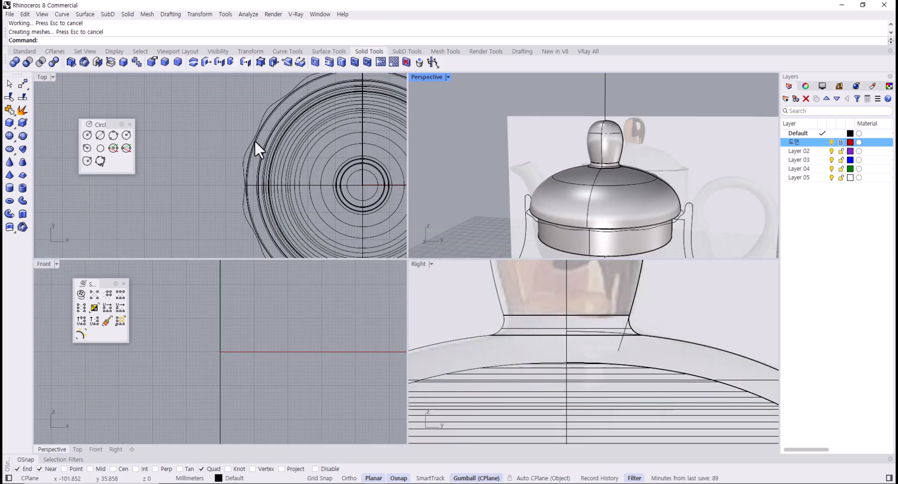
pyautogui.scroll(-5, 627, 348)
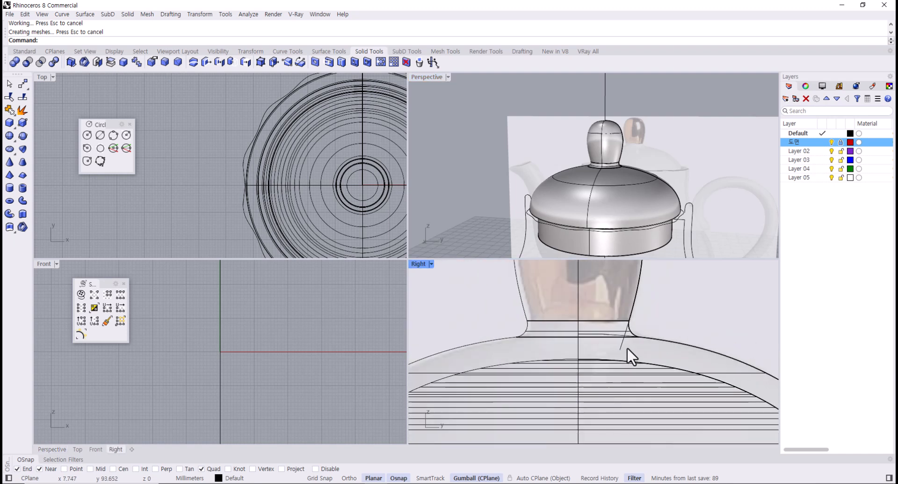
pyautogui.scroll(-4, 617, 364)
pyautogui.moveTo(683, 187); pyautogui.dragTo(673, 119, button='right')
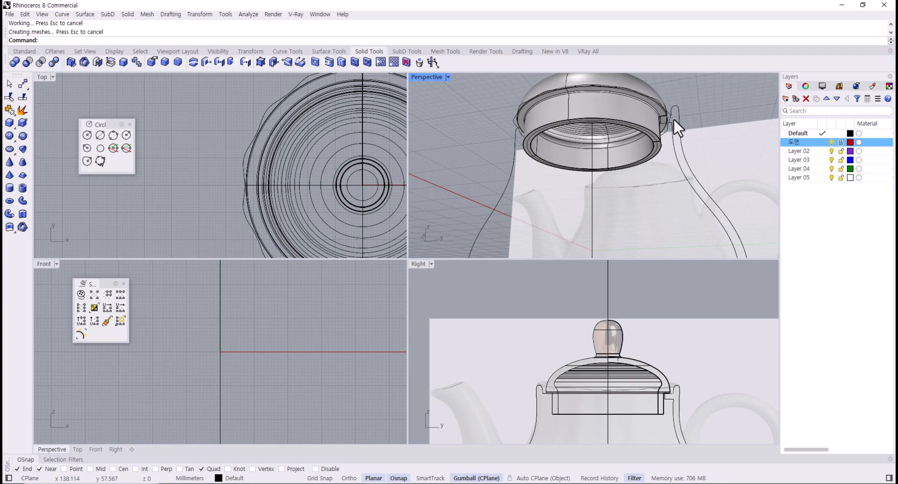
pyautogui.doubleClick(415, 79)
pyautogui.keyDown('shift'); pyautogui.moveTo(454, 178); pyautogui.dragTo(454, 236, button='right'); pyautogui.keyUp('shift')
pyautogui.keyDown('shift'); pyautogui.moveTo(491, 173); pyautogui.dragTo(482, 234, button='right'); pyautogui.keyUp('shift')
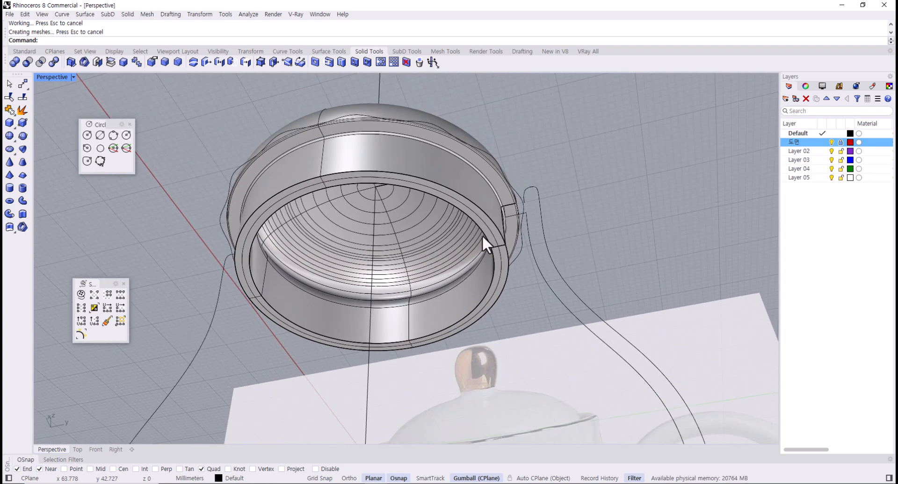
pyautogui.scroll(3, 482, 234)
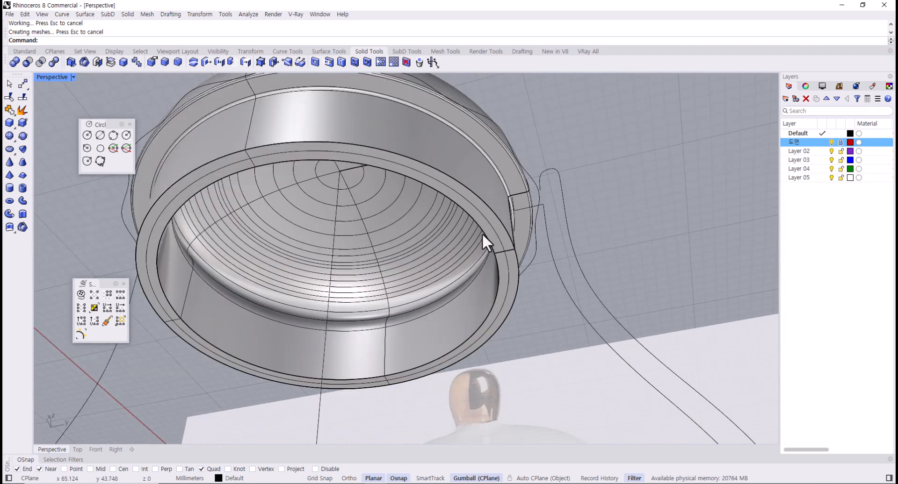
# Try a 0.3 radius fillet on the bottom rim of the lid's inner collar, and undo it.
pyautogui.click(164, 62)
pyautogui.write('0')
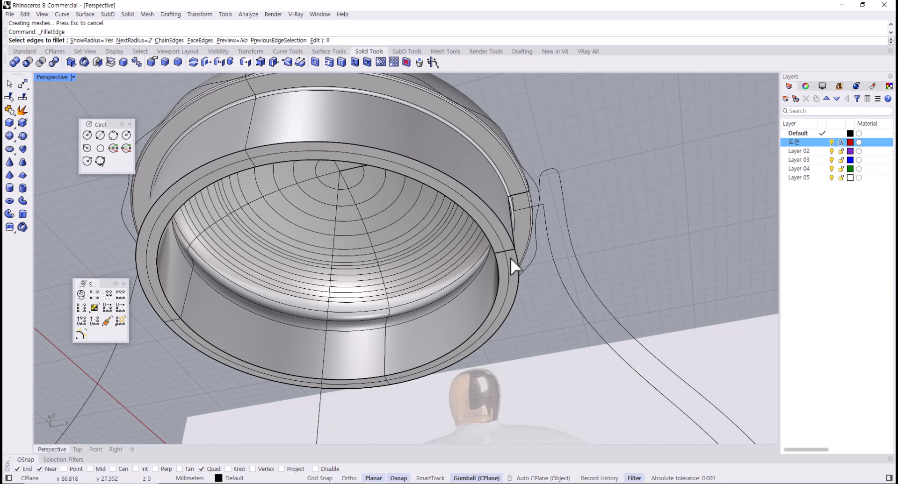
pyautogui.write('.3')
pyautogui.press('Return')
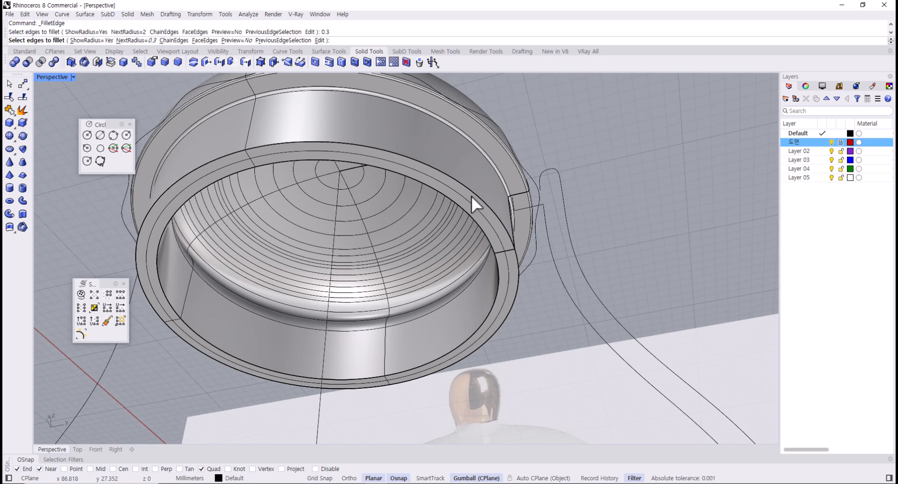
pyautogui.click(472, 195)
pyautogui.press('Return')
pyautogui.press('Return')
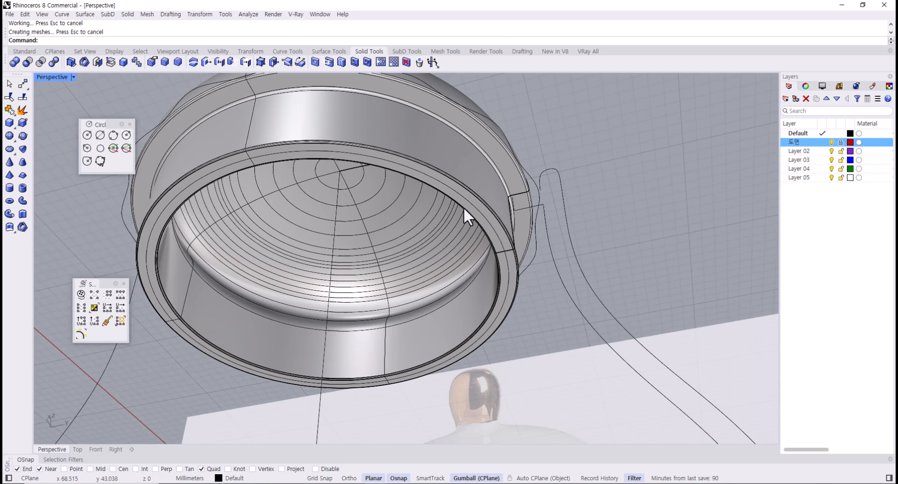
pyautogui.hotkey('ctrl', 'z')
# Fillet the outer and inner edges of the lid collar's bottom rim with a radius of 0.5.
pyautogui.click(654, 192)
pyautogui.press('Return')
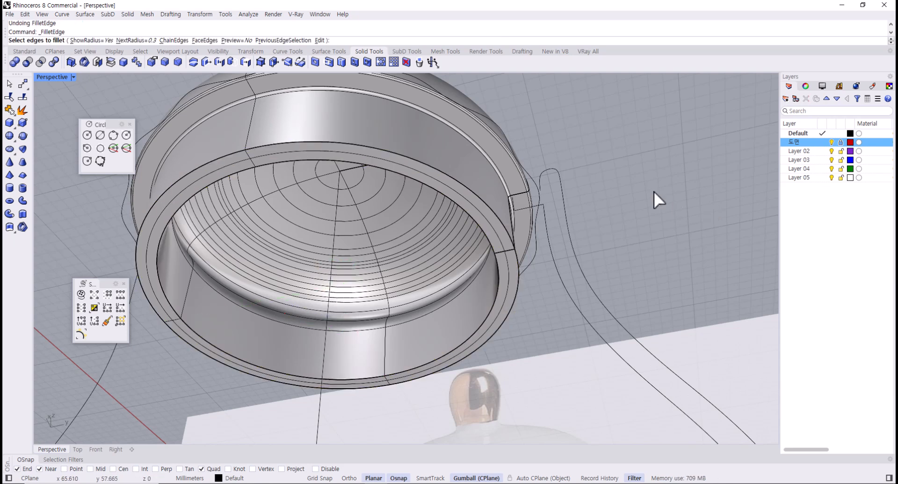
pyautogui.write('.5')
pyautogui.press('Return')
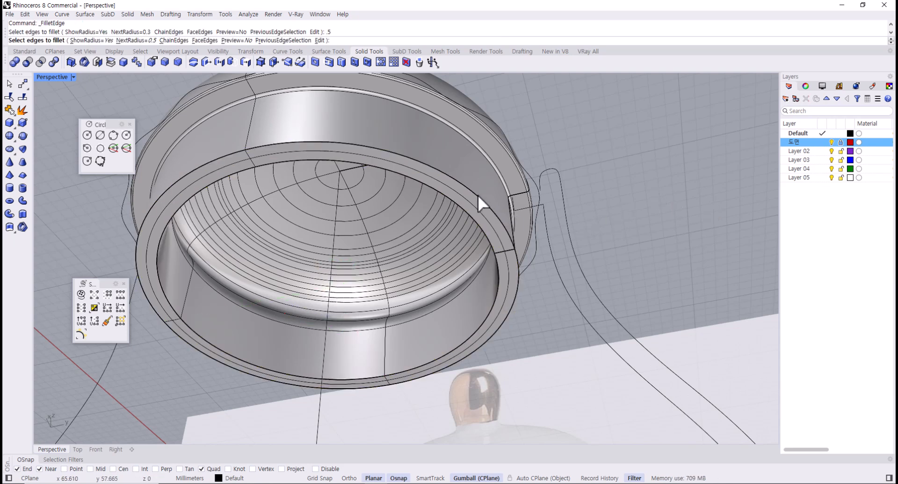
pyautogui.click(478, 195)
pyautogui.click(469, 215)
pyautogui.press('Return')
pyautogui.press('Return')
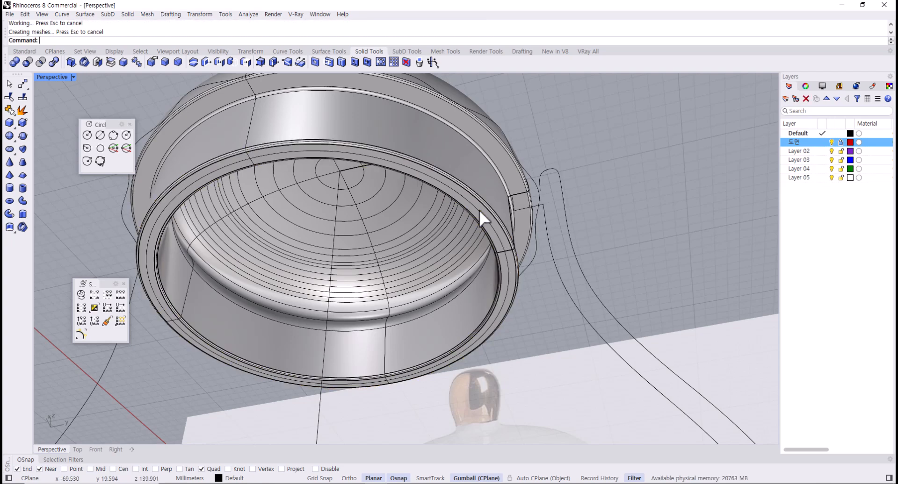
# Show the hidden teapot body together with the finished lid.
pyautogui.scroll(-5, 479, 209)
pyautogui.moveTo(478, 209); pyautogui.dragTo(406, 286, button='right')
pyautogui.scroll(8, 405, 206)
pyautogui.scroll(-5, 406, 206)
pyautogui.scroll(6, 405, 286)
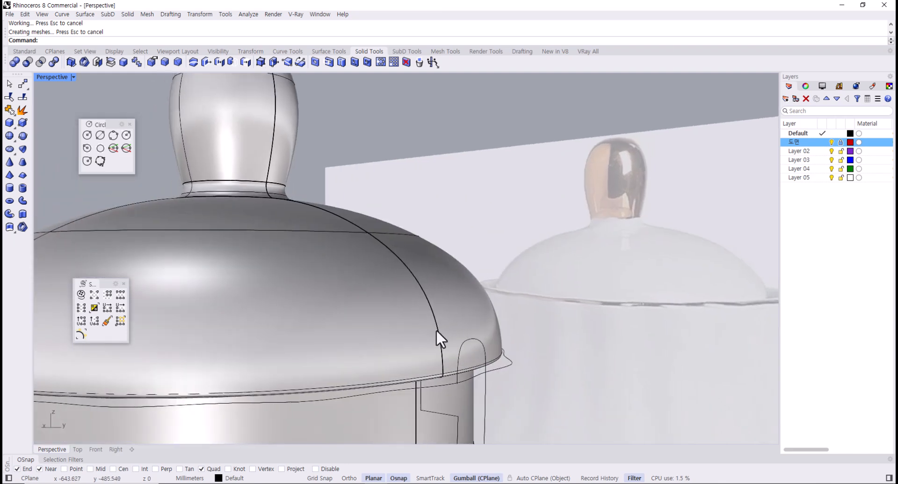
pyautogui.moveTo(436, 330); pyautogui.dragTo(322, 160, button='right')
pyautogui.scroll(-5, 316, 156)
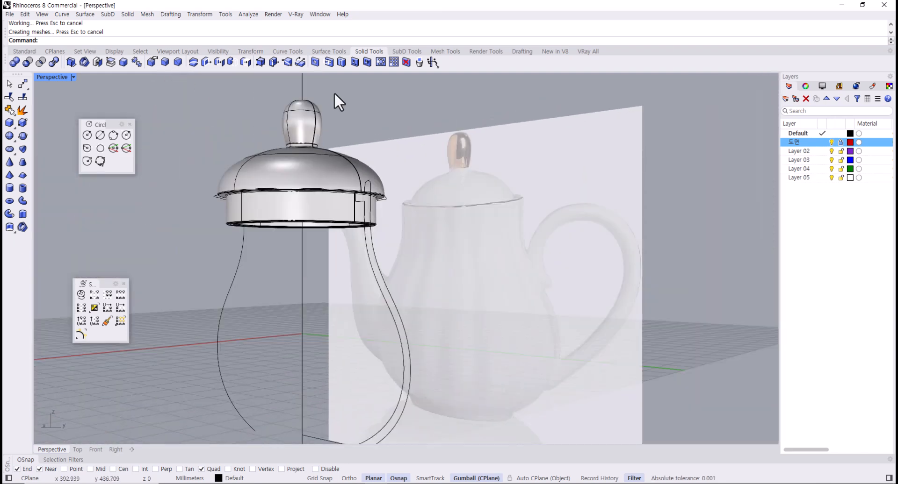
pyautogui.moveTo(334, 92); pyautogui.dragTo(391, 149, button='right')
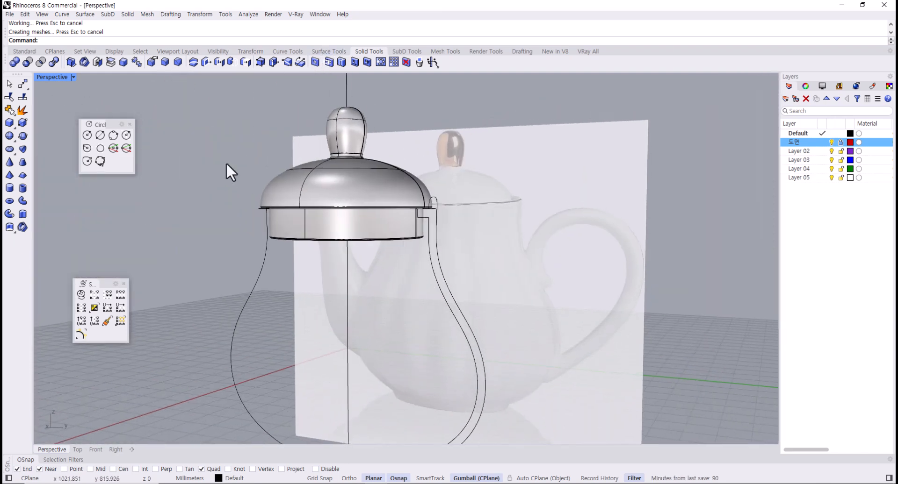
pyautogui.hotkey('ctrl', 'alt', 'h')
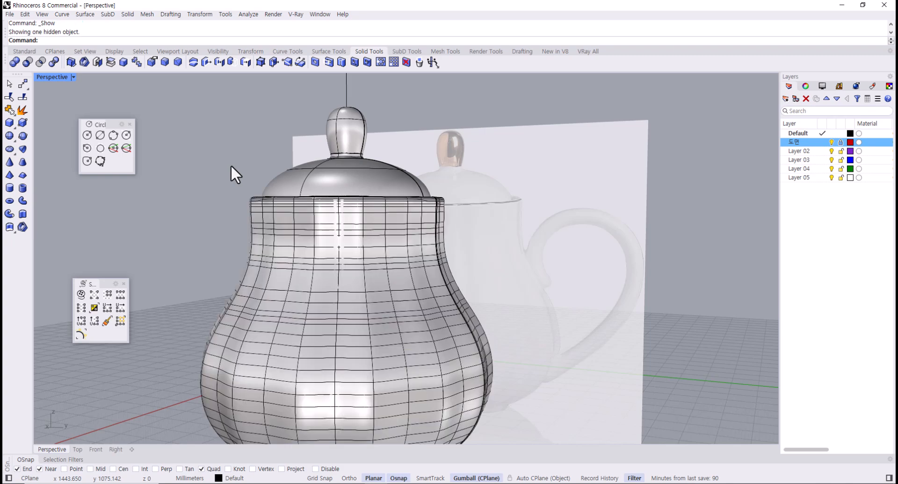
# Hide the filleted lid and knob, leaving the teapot body in view.
pyautogui.moveTo(413, 277); pyautogui.dragTo(483, 324, button='right')
pyautogui.scroll(2, 514, 325)
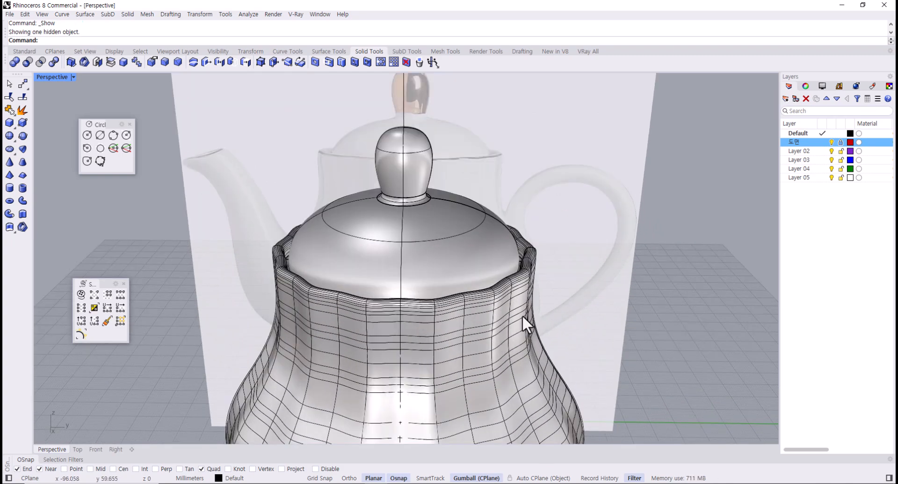
pyautogui.click(523, 316)
pyautogui.click(678, 266)
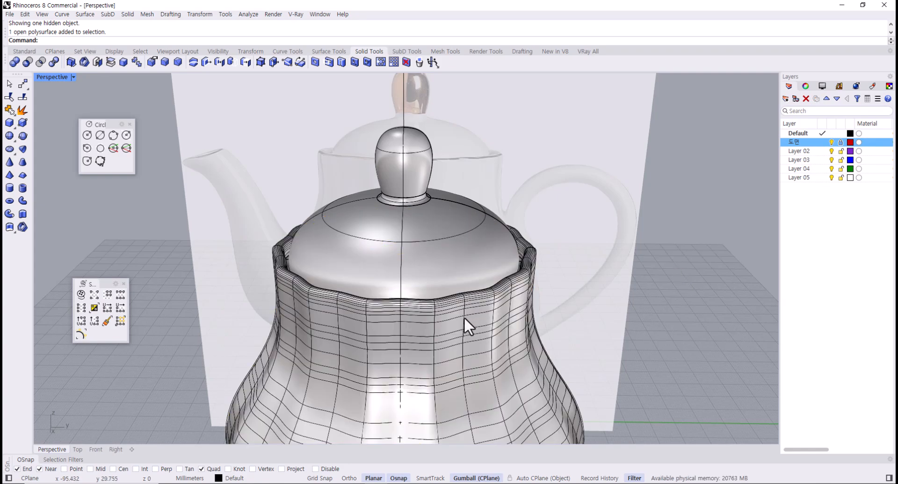
pyautogui.moveTo(464, 326); pyautogui.dragTo(441, 254, button='right')
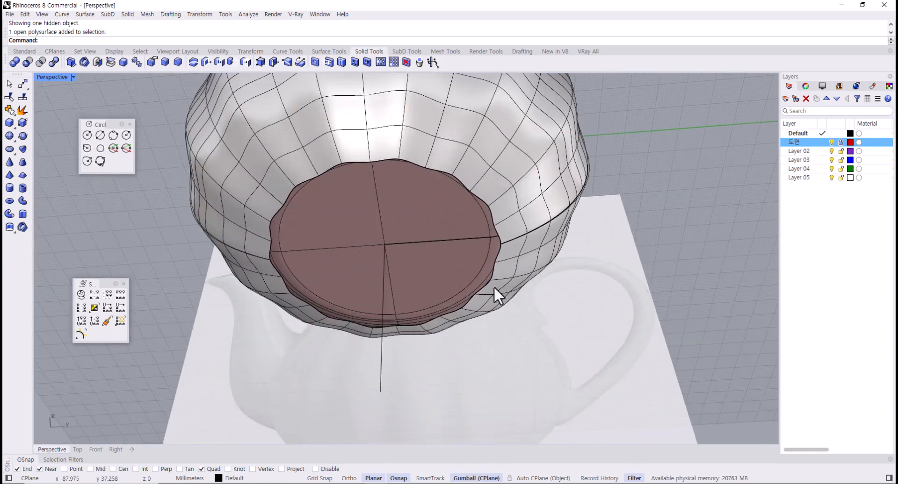
pyautogui.moveTo(486, 299); pyautogui.dragTo(469, 256, button='right')
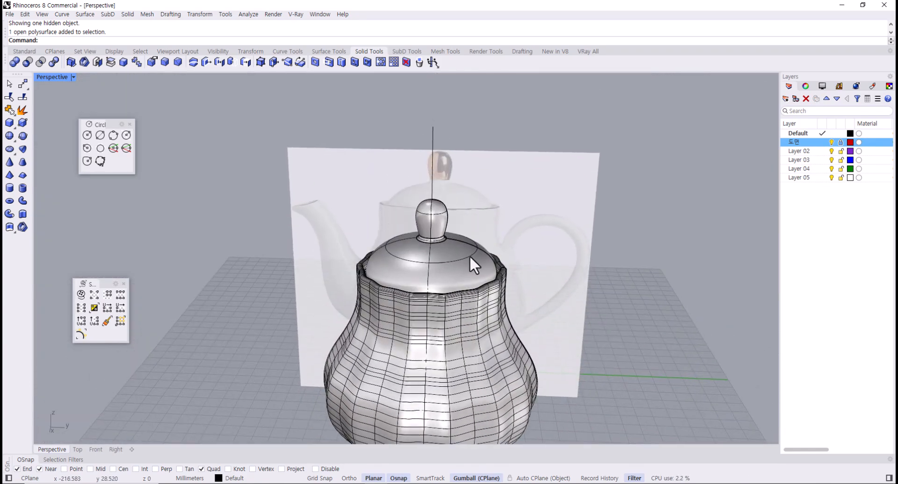
pyautogui.click(469, 256)
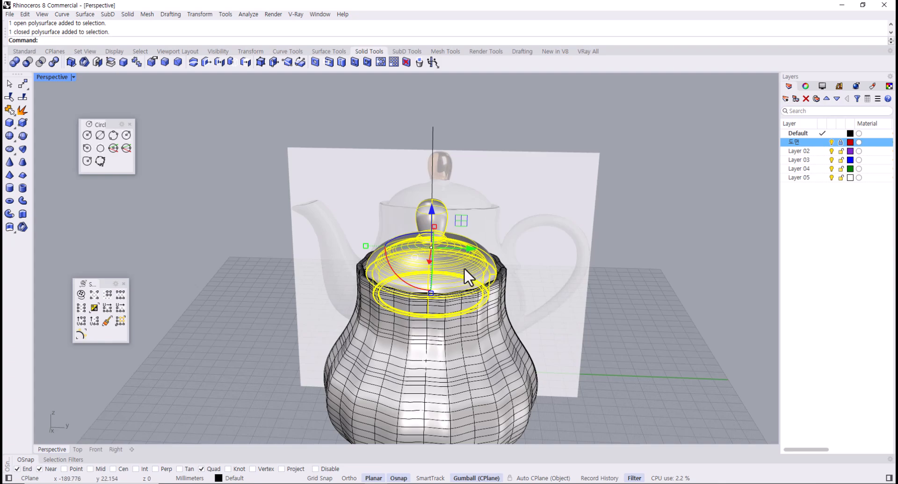
pyautogui.hotkey('ctrl', 'h')
# Examine the teapot body's scalloped mouth and inner wall, and its flat bottom face from below.
pyautogui.scroll(2, 463, 267)
pyautogui.moveTo(442, 297); pyautogui.dragTo(525, 311, button='right')
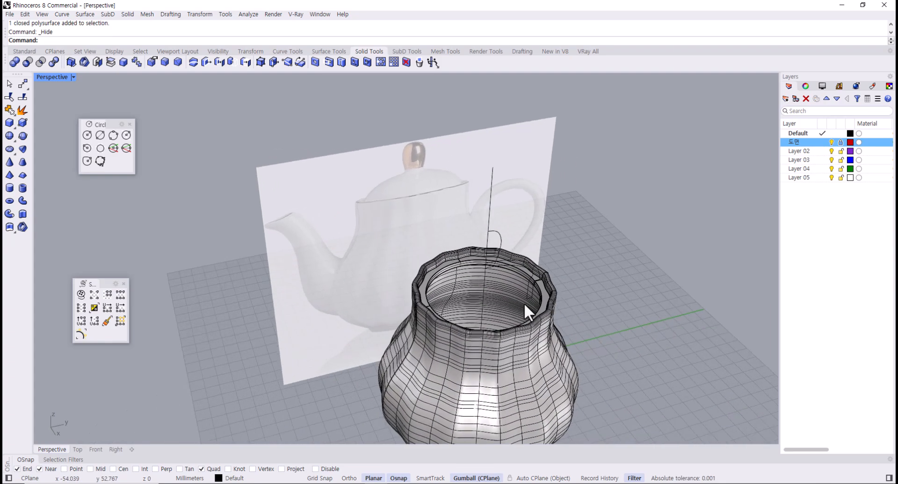
pyautogui.scroll(5, 529, 299)
pyautogui.moveTo(531, 281); pyautogui.dragTo(477, 154, button='right')
pyautogui.scroll(-8, 468, 200)
pyautogui.scroll(5, 431, 330)
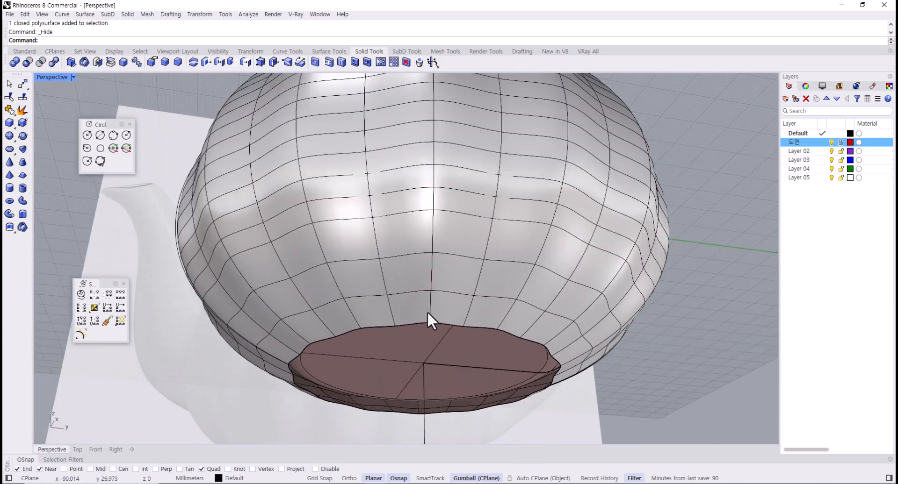
pyautogui.scroll(-5, 428, 311)
pyautogui.moveTo(427, 285); pyautogui.dragTo(441, 358, button='right')
pyautogui.scroll(2, 441, 299)
pyautogui.scroll(4, 538, 257)
pyautogui.moveTo(501, 268); pyautogui.dragTo(554, 235, button='right')
pyautogui.scroll(1, 535, 260)
pyautogui.scroll(2, 537, 260)
pyautogui.scroll(-3, 478, 290)
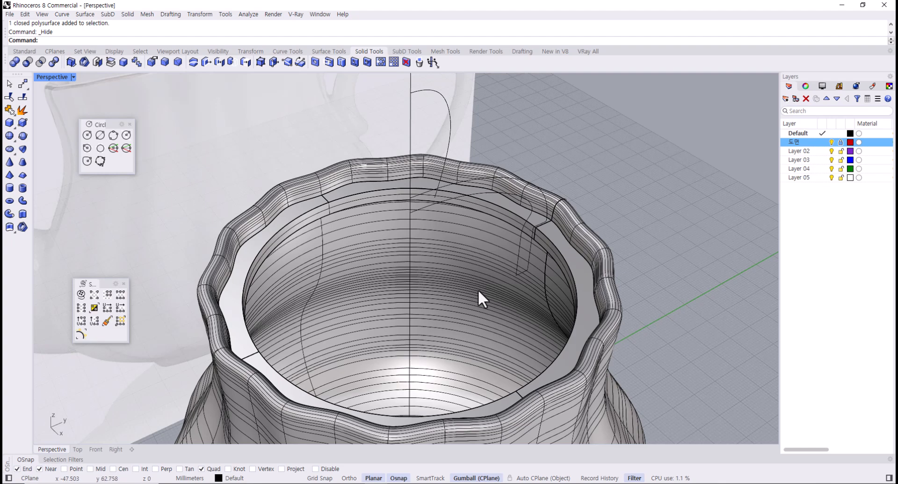
pyautogui.moveTo(478, 290); pyautogui.dragTo(384, 304, button='right')
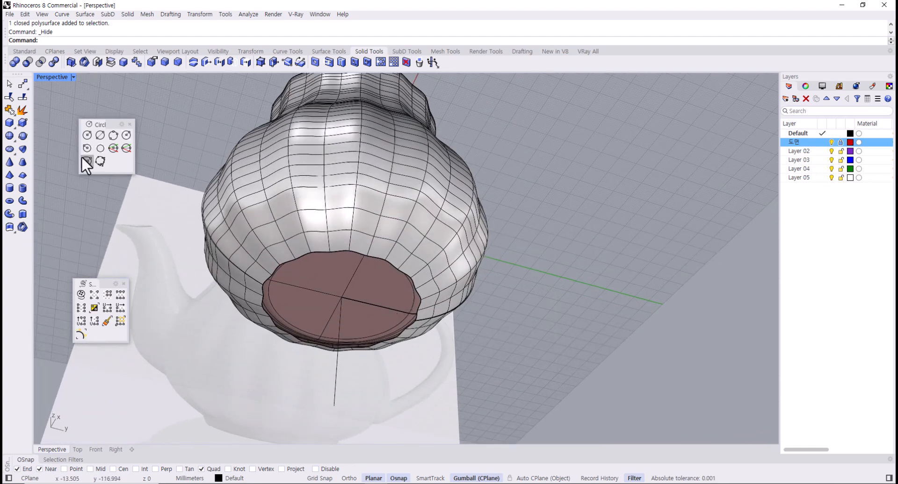
pyautogui.scroll(5, 273, 299)
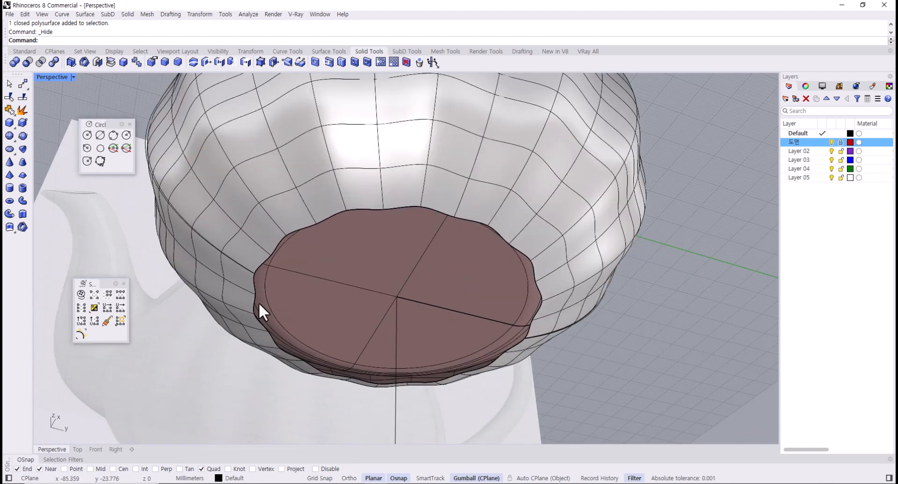
# Draw a circle by diameter, about 78 mm across, between opposite ends of the body's bottom edge, with Quad snapping off.
pyautogui.click(251, 280)
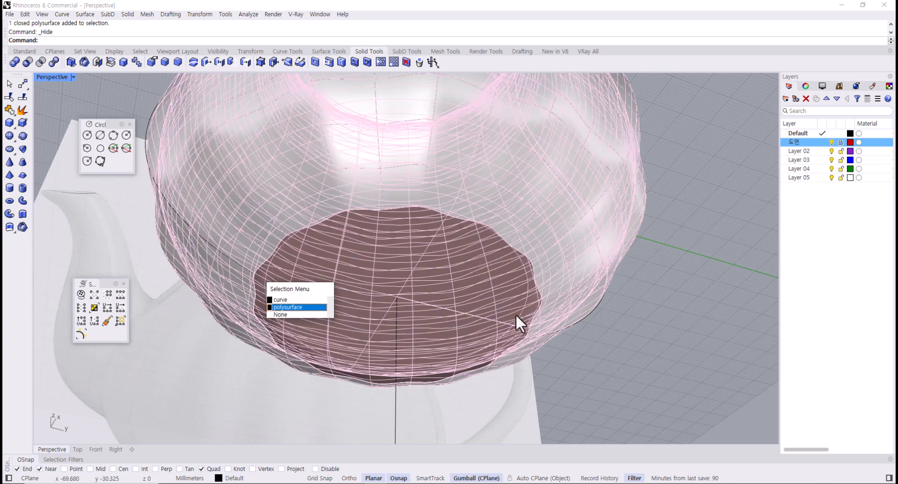
pyautogui.press('Escape')
pyautogui.scroll(4, 276, 281)
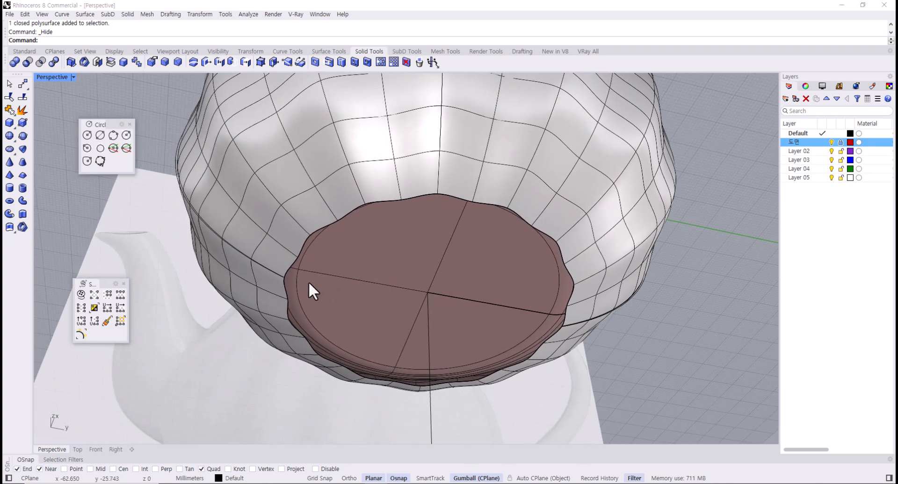
pyautogui.click(125, 149)
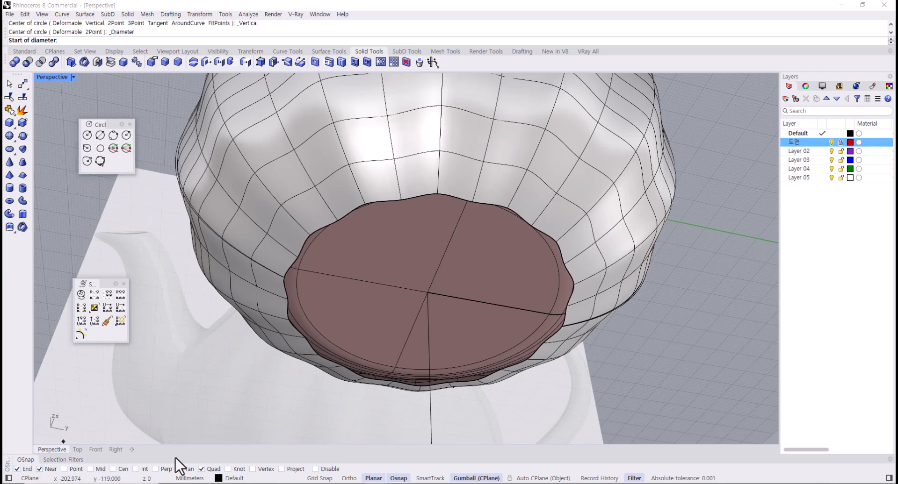
pyautogui.click(208, 470)
pyautogui.click(283, 277)
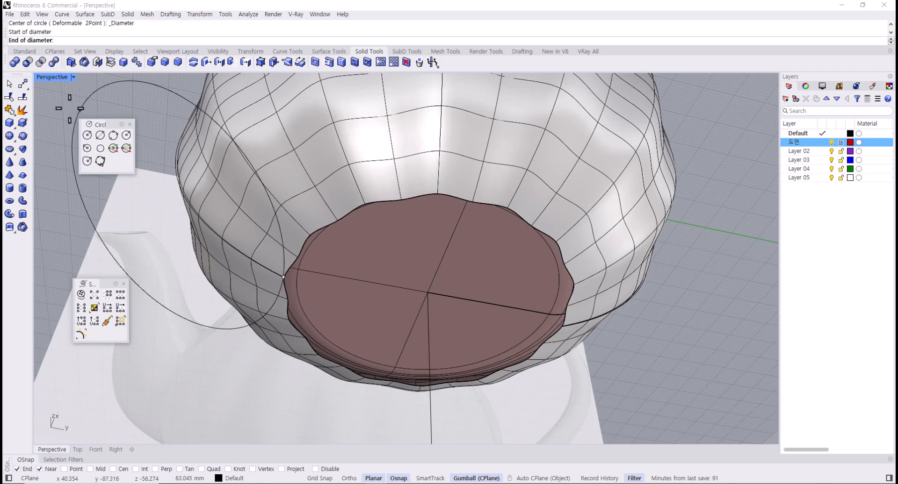
pyautogui.doubleClick(58, 76)
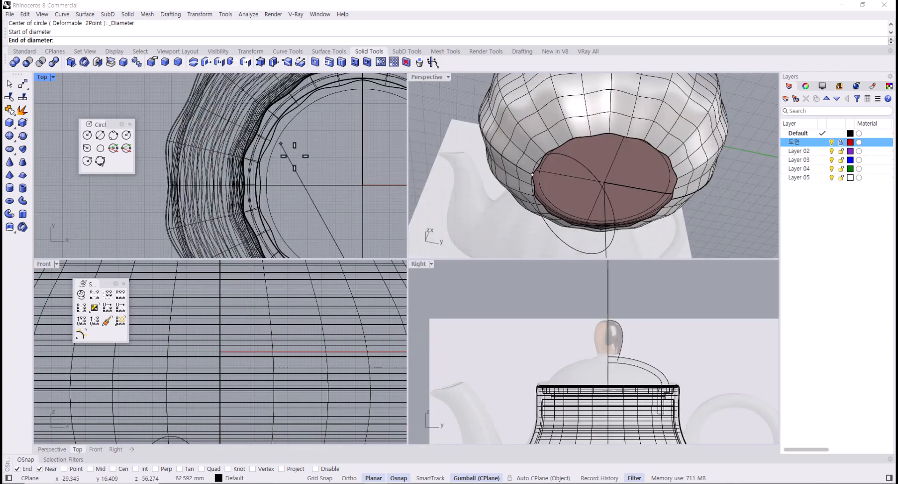
pyautogui.scroll(-3, 608, 412)
pyautogui.scroll(10, 617, 413)
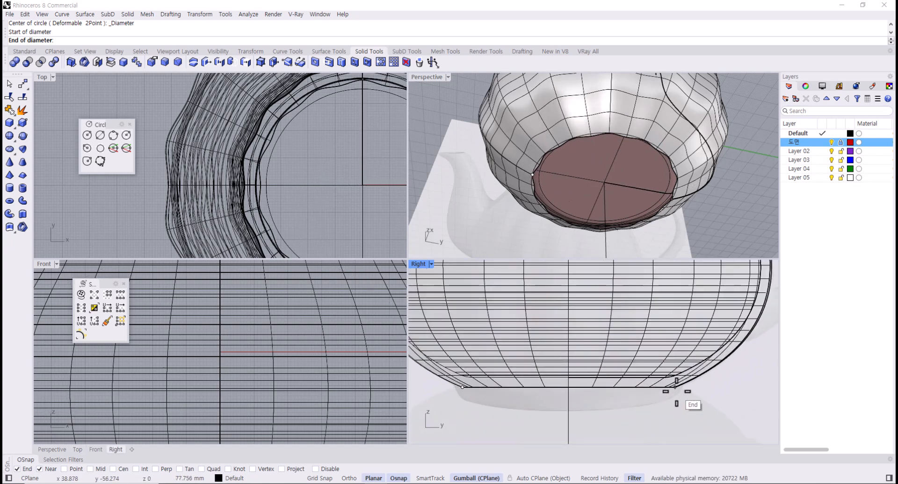
pyautogui.click(677, 392)
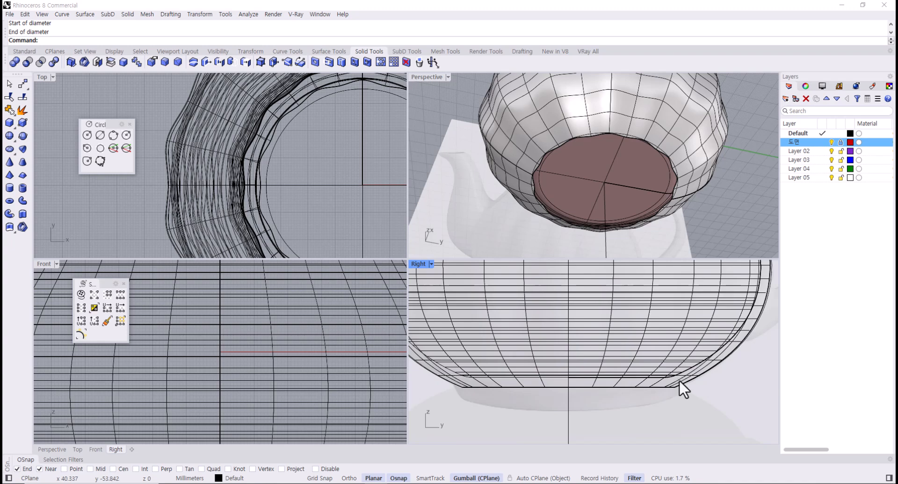
# Copy the base circle a short distance straight down in the Right view, following the foot in the reference photo.
pyautogui.click(531, 182)
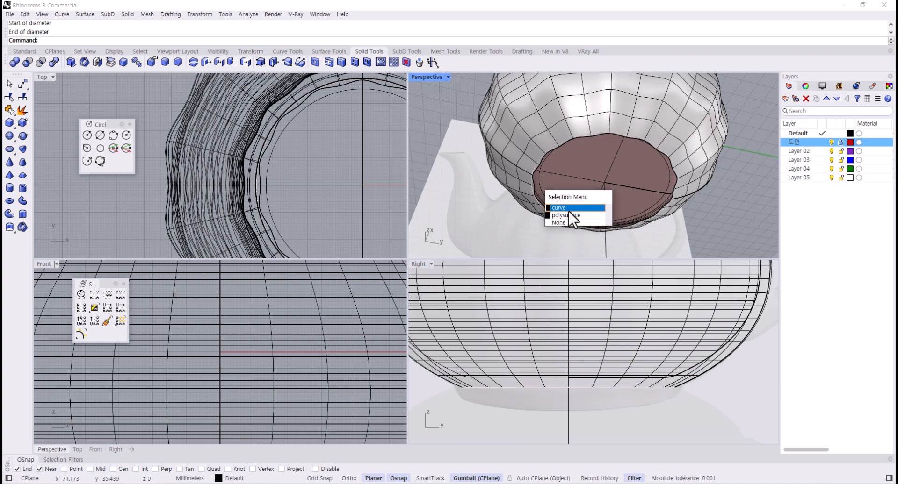
pyautogui.click(569, 210)
pyautogui.scroll(-2, 574, 392)
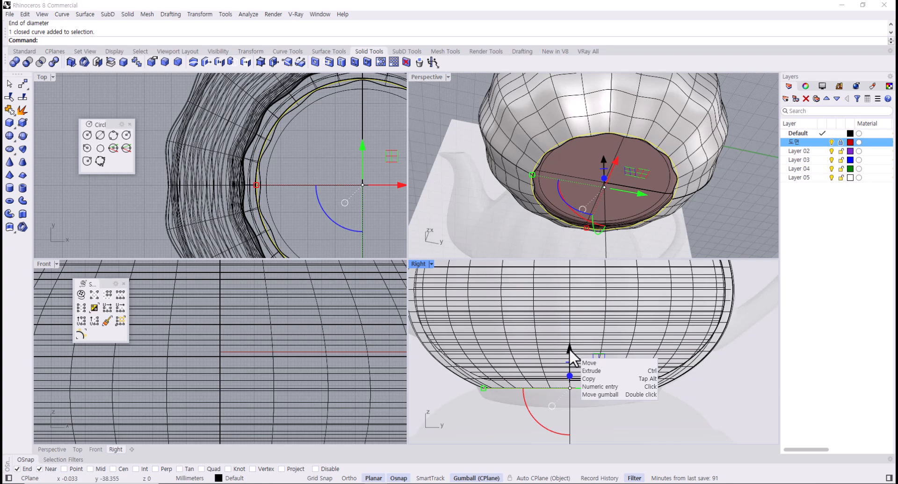
pyautogui.moveTo(570, 350); pyautogui.dragTo(576, 361)
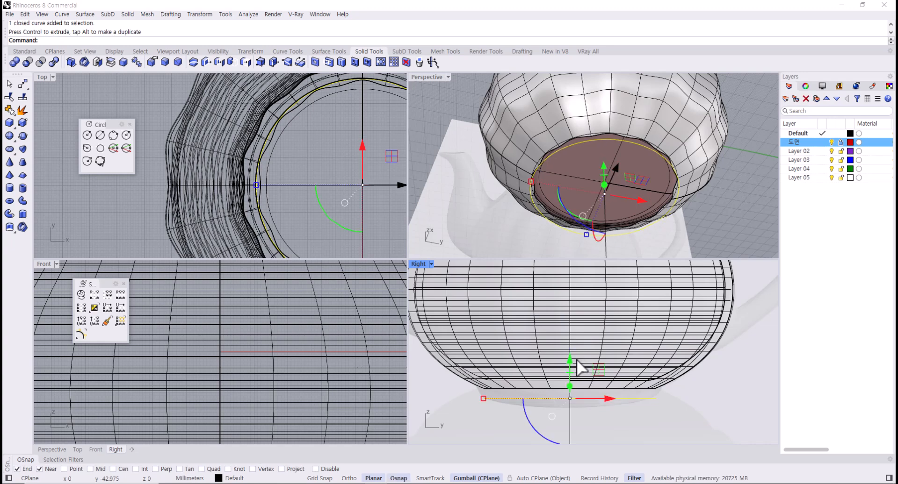
# Loft between the base circle and its lower copy using the Normal style without simplifying, forming the foot ring wall.
pyautogui.click(419, 76)
pyautogui.doubleClick(418, 76)
pyautogui.moveTo(357, 265); pyautogui.dragTo(295, 298, button='right')
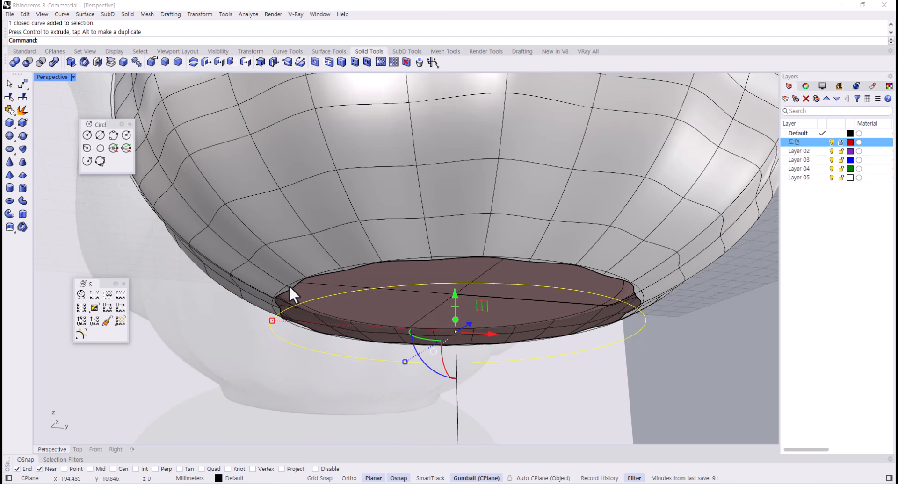
pyautogui.click(290, 285)
pyautogui.click(328, 310)
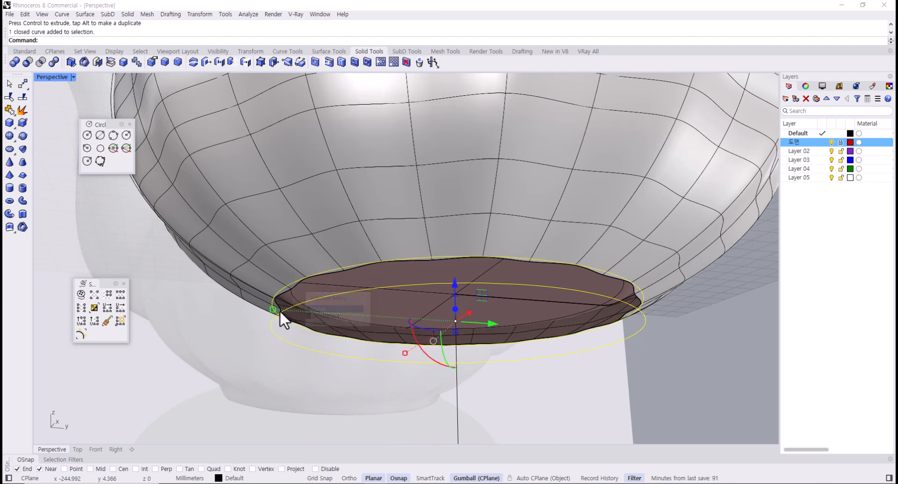
pyautogui.moveTo(280, 313); pyautogui.dragTo(296, 326, button='right')
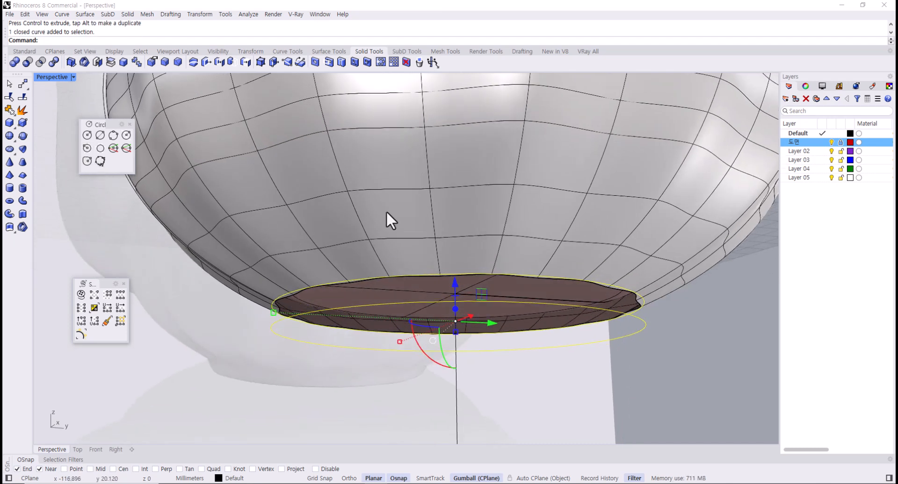
pyautogui.press('Return')
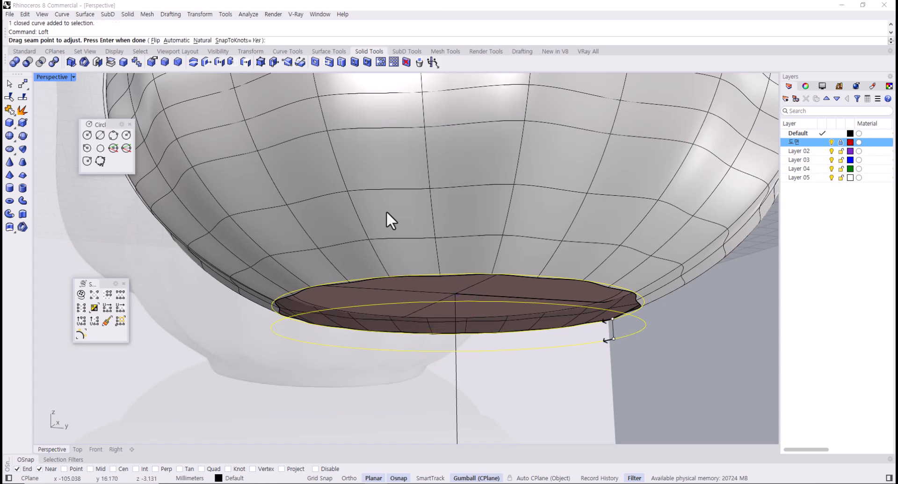
pyautogui.press('Return')
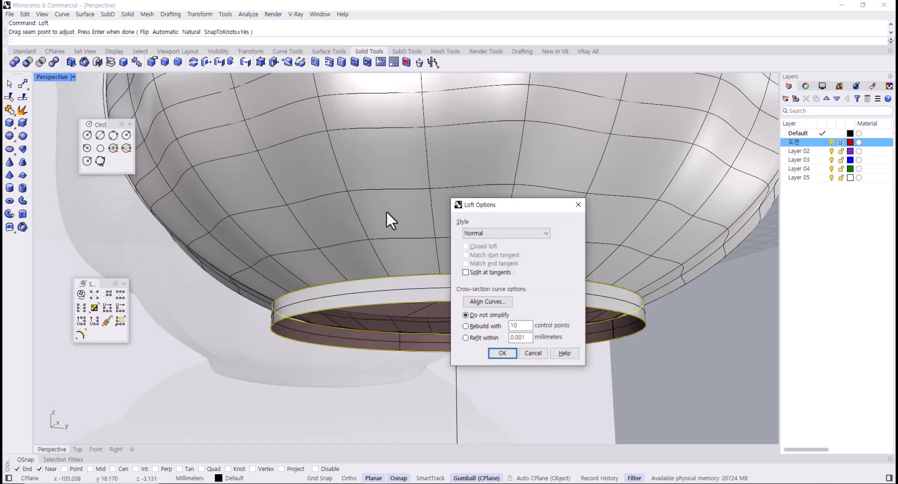
pyautogui.click(499, 355)
pyautogui.click(696, 390)
# Examine how the lofted foot ring meets the teapot body, highlighting each in turn and viewing the base from several angles.
pyautogui.click(574, 285)
pyautogui.click(579, 275)
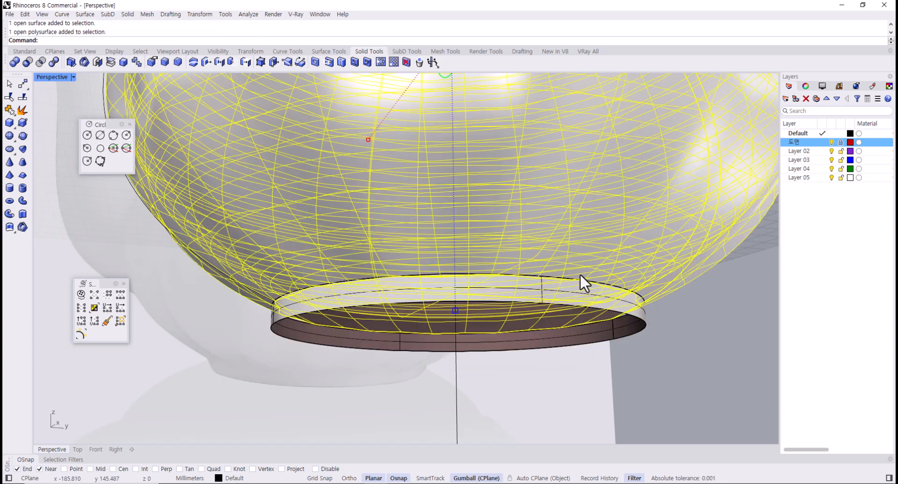
pyautogui.click(581, 286)
pyautogui.click(585, 265)
pyautogui.click(589, 287)
pyautogui.click(592, 268)
pyautogui.click(594, 288)
pyautogui.click(605, 263)
pyautogui.click(591, 287)
pyautogui.click(660, 333)
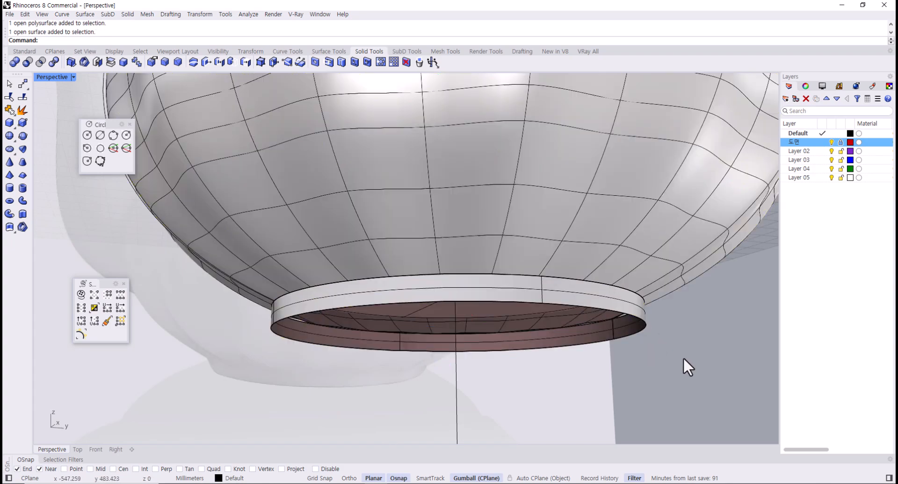
pyautogui.moveTo(683, 357); pyautogui.dragTo(567, 326, button='right')
pyautogui.scroll(3, 510, 323)
pyautogui.moveTo(509, 323); pyautogui.dragTo(500, 299, button='right')
pyautogui.scroll(-9, 475, 354)
pyautogui.scroll(4, 503, 302)
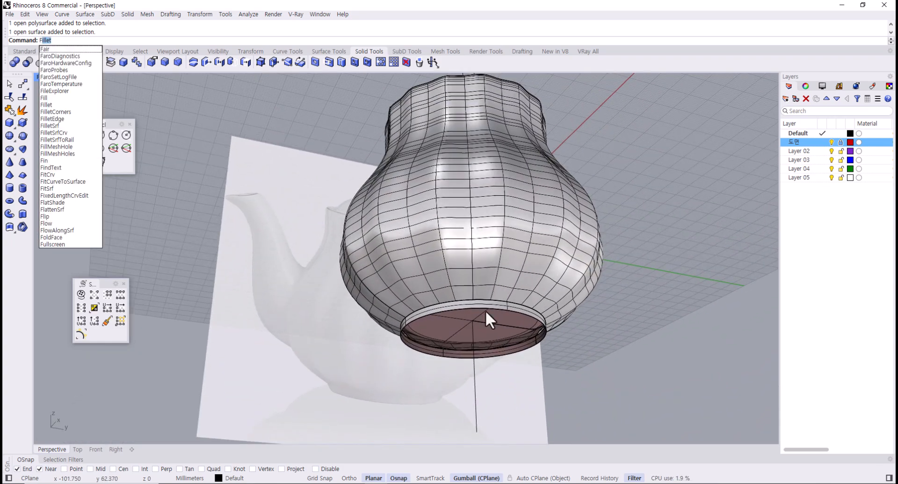
# Start a FilletSrf with a radius of 3 between the teapot body and the foot ring wall.
pyautogui.write('illetSrf')
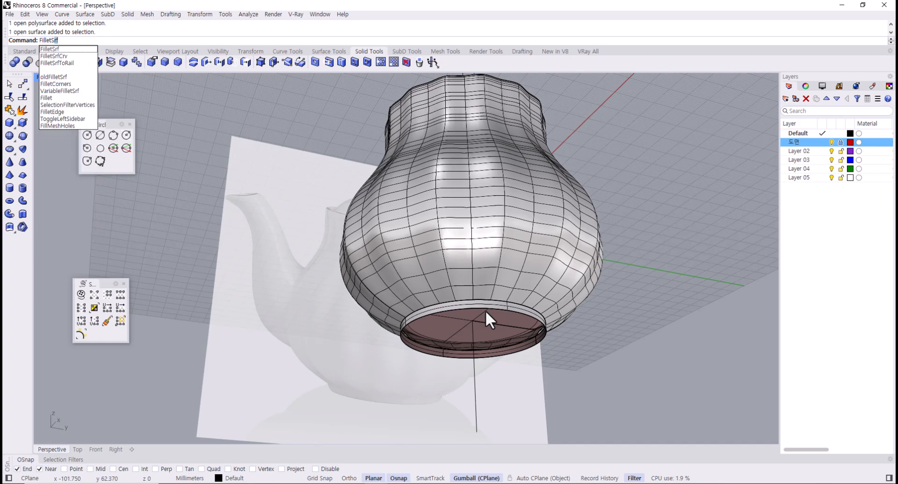
pyautogui.press('Return')
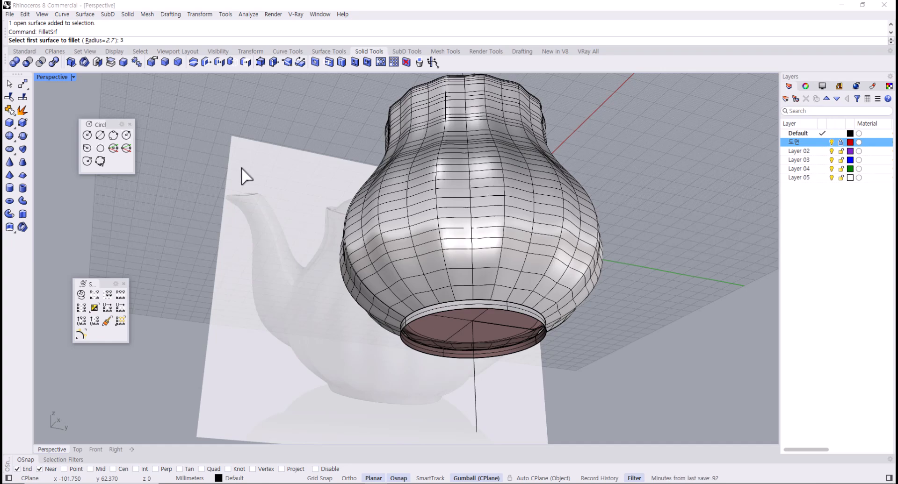
pyautogui.write('3')
pyautogui.press('Return')
pyautogui.scroll(5, 465, 363)
pyautogui.click(467, 238)
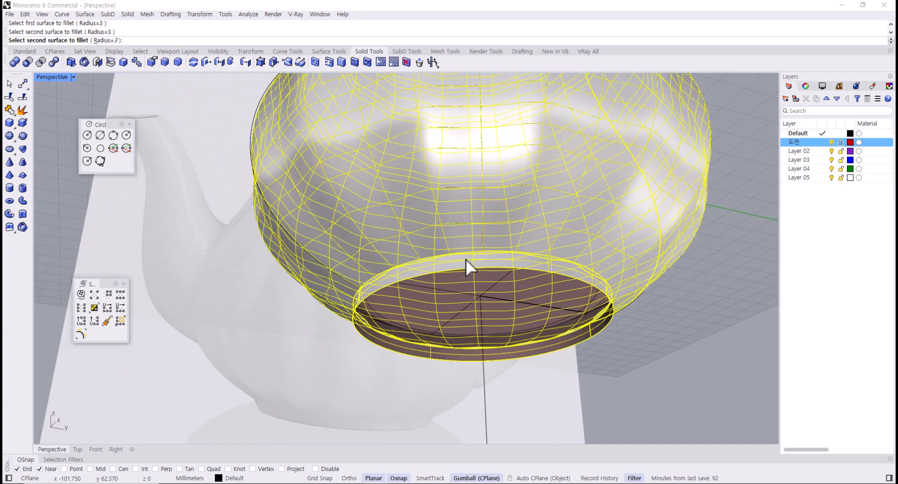
pyautogui.click(466, 260)
# Try fillet radii of 1.2, 2.2 and 2.5 between the teapot body and foot ring, comparing the previews.
pyautogui.moveTo(420, 293); pyautogui.dragTo(403, 320, button='right')
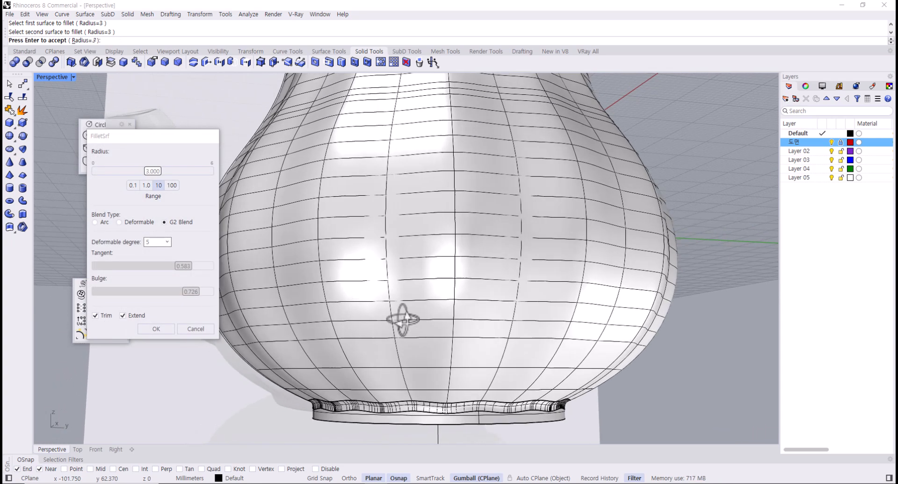
pyautogui.keyDown('shift'); pyautogui.moveTo(473, 367); pyautogui.dragTo(481, 309, button='right'); pyautogui.keyUp('shift')
pyautogui.scroll(6, 415, 341)
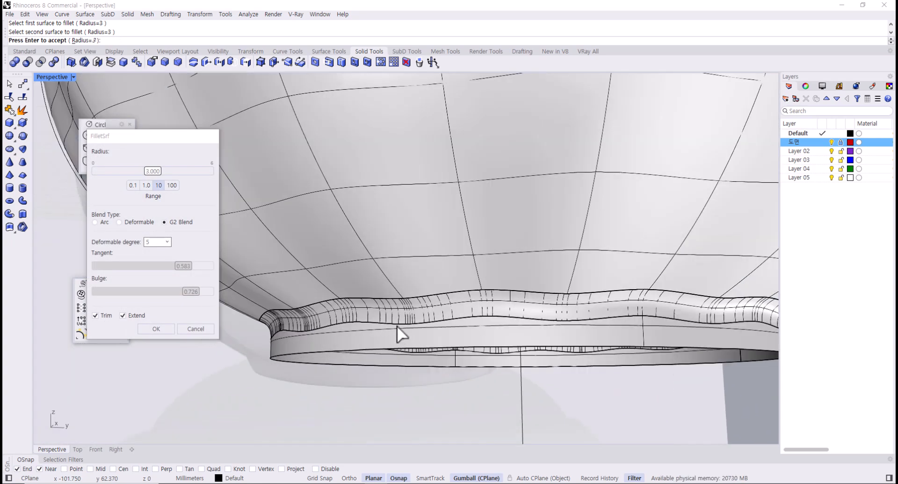
pyautogui.click(152, 173)
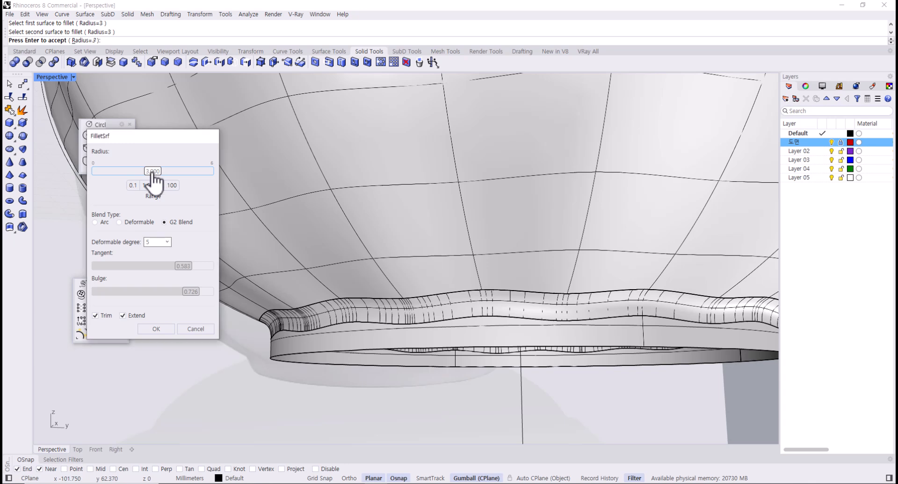
pyautogui.moveTo(148, 173); pyautogui.dragTo(122, 174)
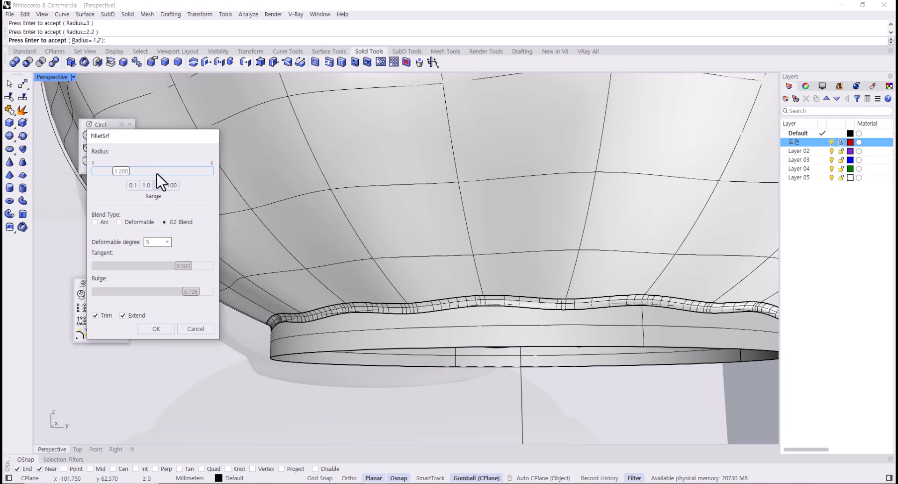
pyautogui.scroll(1, 350, 305)
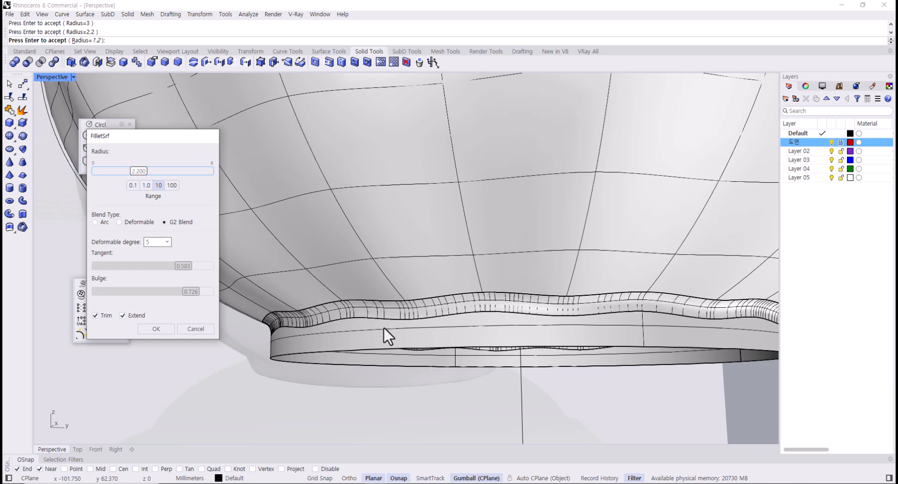
pyautogui.scroll(-1, 381, 324)
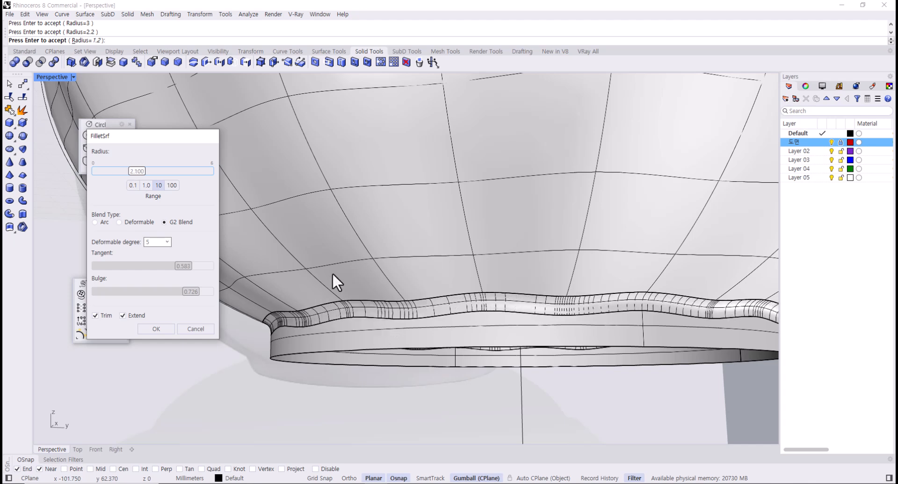
pyautogui.scroll(3, 332, 275)
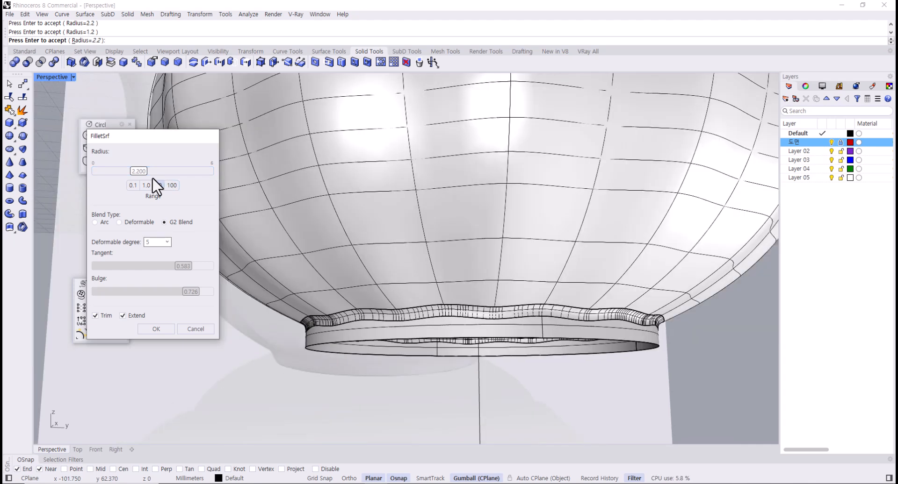
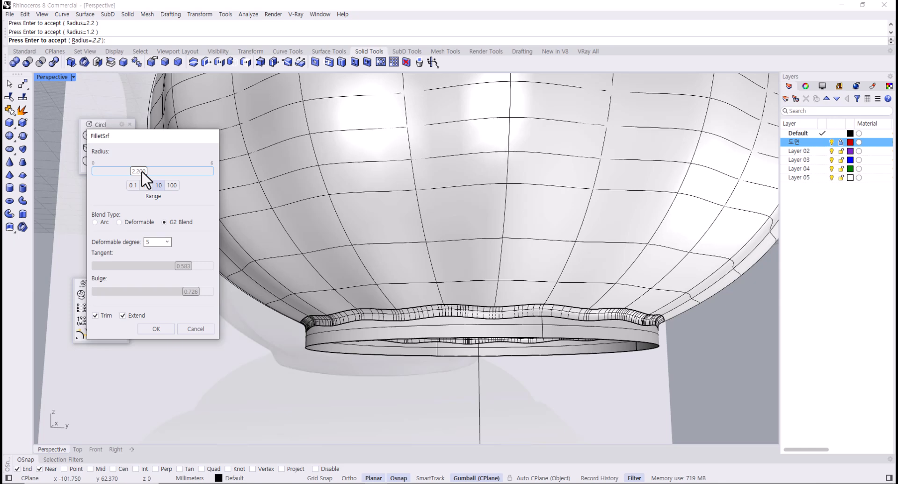
pyautogui.moveTo(142, 172); pyautogui.dragTo(143, 172)
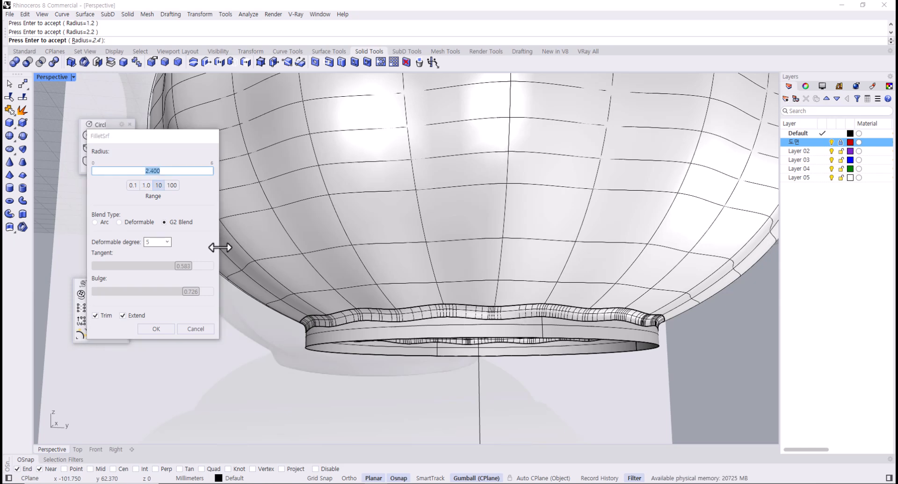
pyautogui.write('2.5')
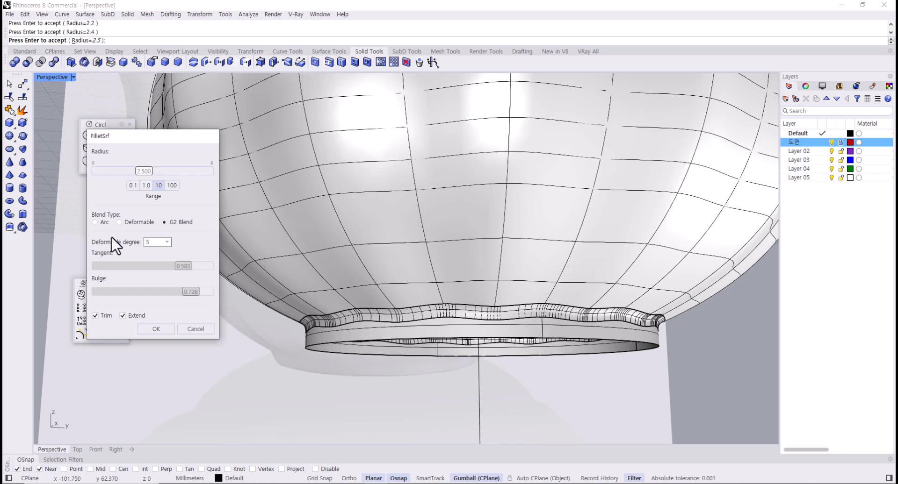
# Compare the Arc, Deformable and G2 Blend types, trying Deformable with a tangent of -0.563 and a bulge of 0.522.
pyautogui.click(98, 224)
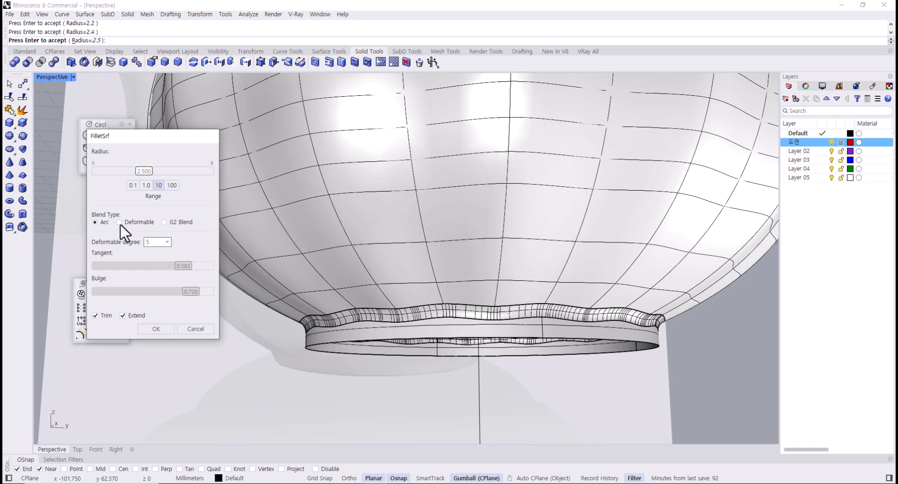
pyautogui.click(120, 223)
pyautogui.moveTo(183, 266); pyautogui.dragTo(153, 266)
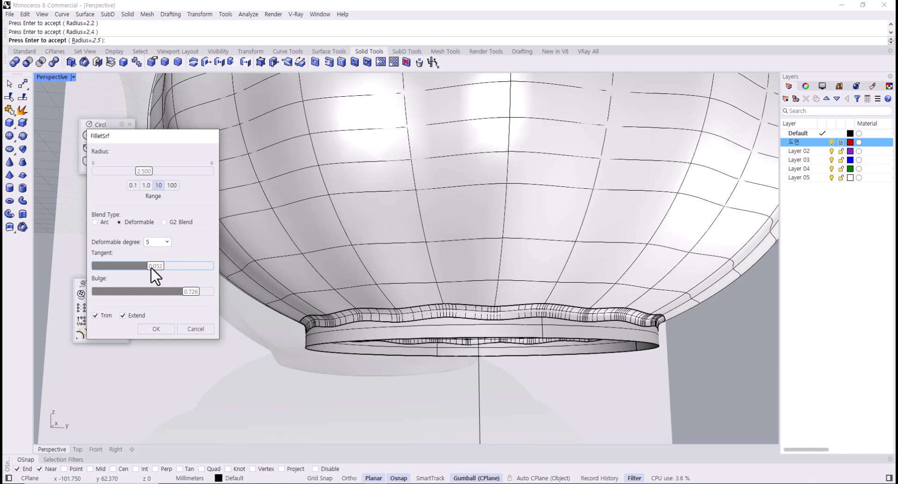
pyautogui.click(164, 222)
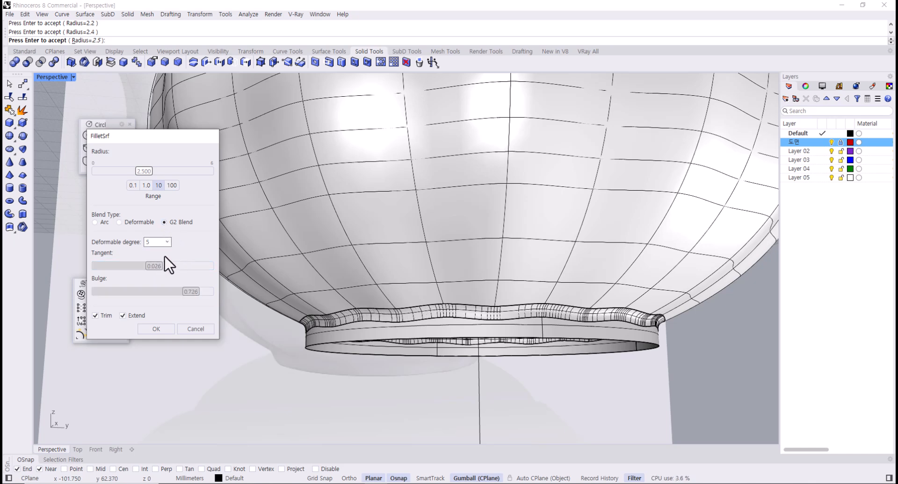
pyautogui.click(133, 223)
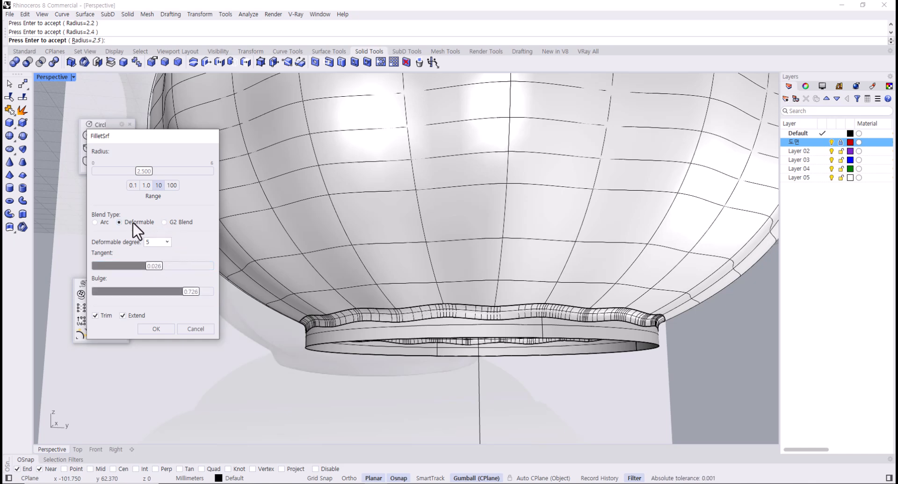
pyautogui.moveTo(150, 267); pyautogui.dragTo(123, 263)
pyautogui.moveTo(185, 295)
pyautogui.mouseDown()
pyautogui.moveTo(138, 293)
pyautogui.moveTo(177, 293)
pyautogui.mouseUp()
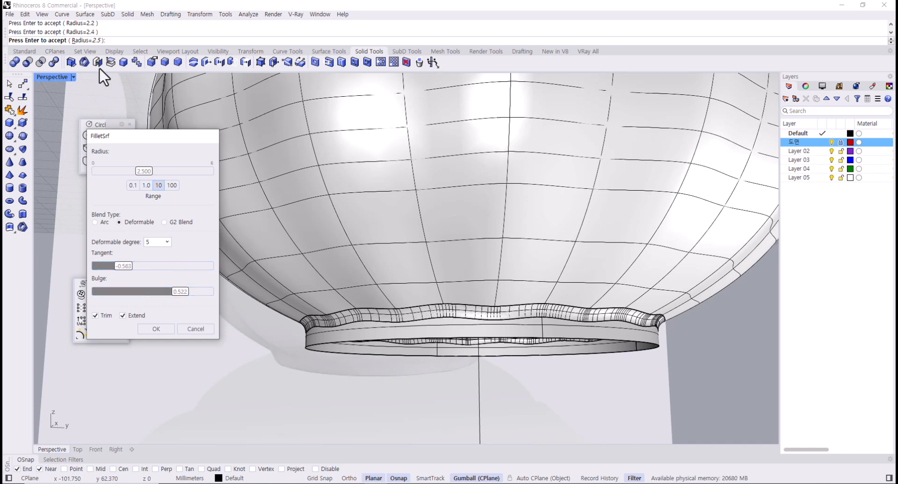
# Try a bulge of 0.557, and preview the foot ring fillet as an Arc blend with a radius of 3.
pyautogui.moveTo(478, 313)
pyautogui.mouseDown(button='right')
pyautogui.moveTo(465, 322)
pyautogui.moveTo(467, 312)
pyautogui.mouseUp(button='right')
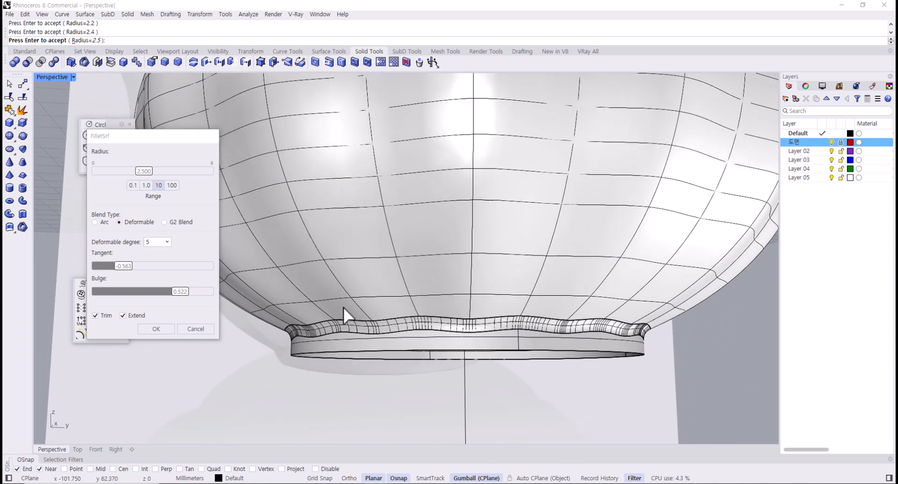
pyautogui.scroll(8, 339, 310)
pyautogui.scroll(-8, 321, 346)
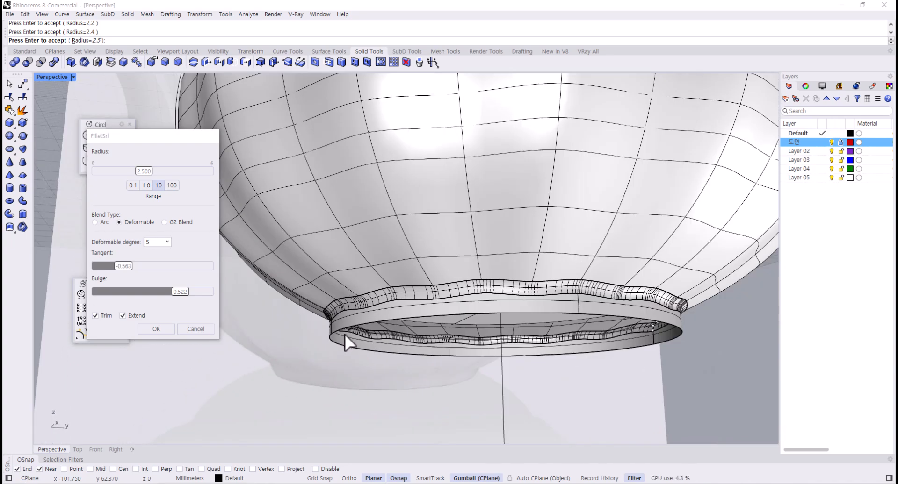
pyautogui.moveTo(175, 294)
pyautogui.mouseDown()
pyautogui.moveTo(152, 301)
pyautogui.moveTo(182, 296)
pyautogui.mouseUp()
pyautogui.click(96, 223)
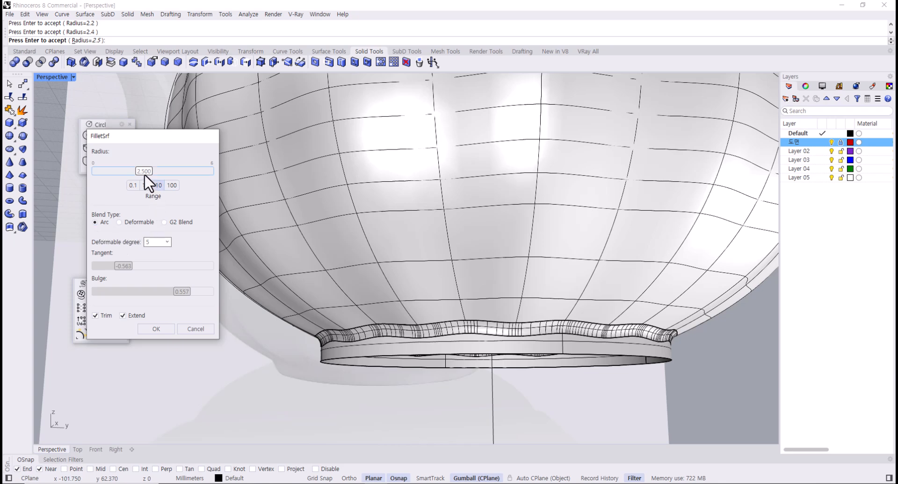
pyautogui.moveTo(140, 176); pyautogui.dragTo(152, 176)
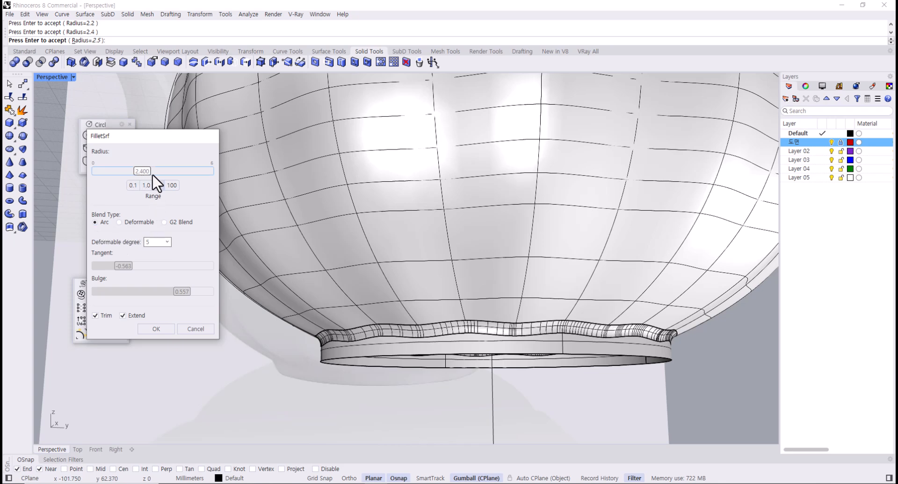
pyautogui.click(153, 175)
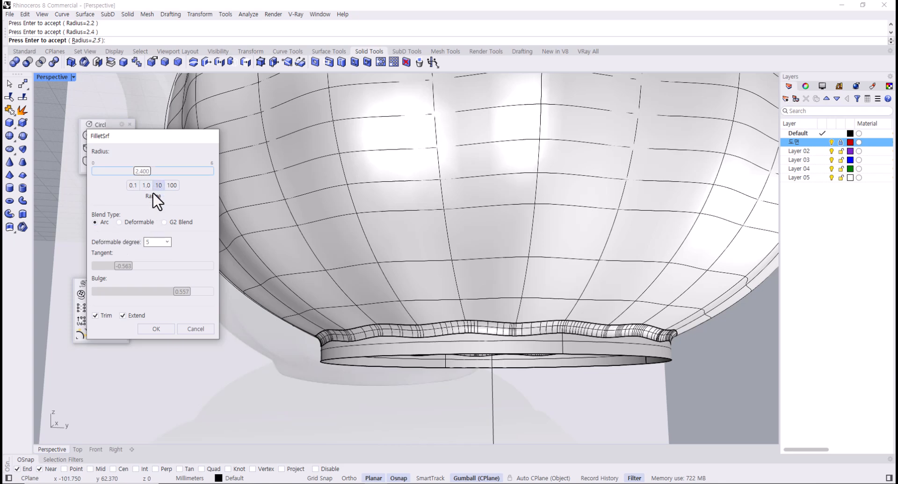
# Set the foot ring fillet to the Deformable blend type with a tangent of 0.106 and a bulge of 0.955.
pyautogui.click(120, 223)
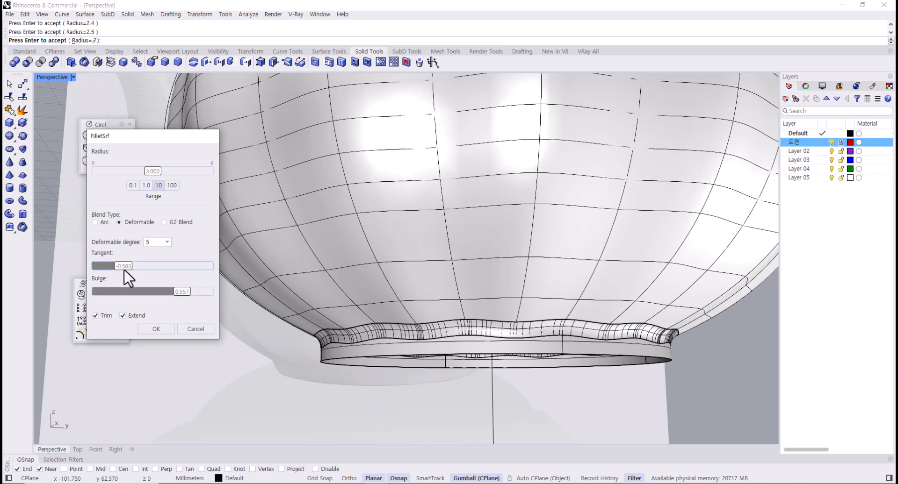
pyautogui.moveTo(123, 268); pyautogui.dragTo(204, 292)
pyautogui.scroll(-3, 515, 369)
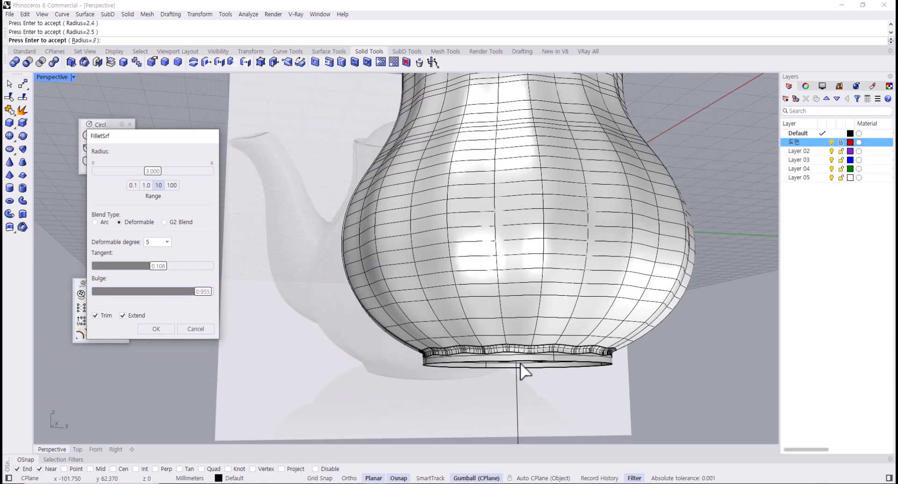
pyautogui.scroll(5, 521, 373)
pyautogui.moveTo(447, 402); pyautogui.dragTo(435, 374, button='right')
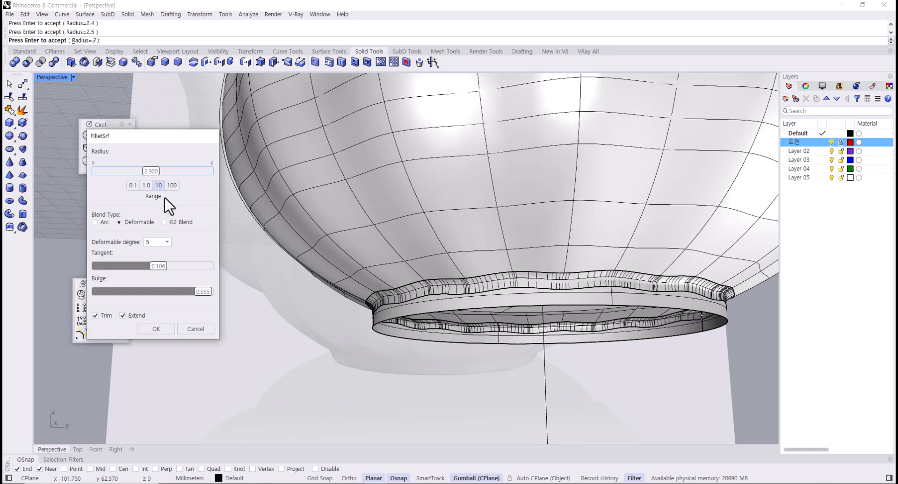
# Reduce the fillet radius to 2.4 and create the fillet between the teapot body and foot ring.
pyautogui.click(149, 171)
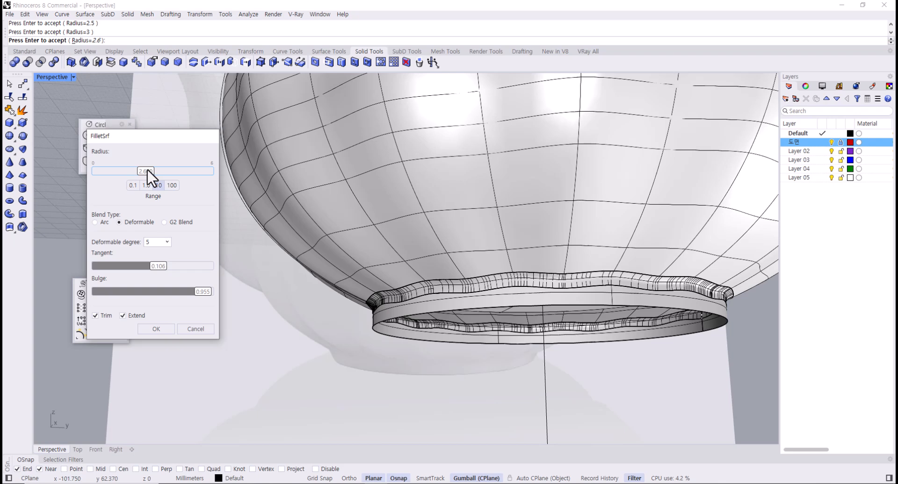
pyautogui.moveTo(149, 177); pyautogui.dragTo(146, 176)
pyautogui.click(156, 328)
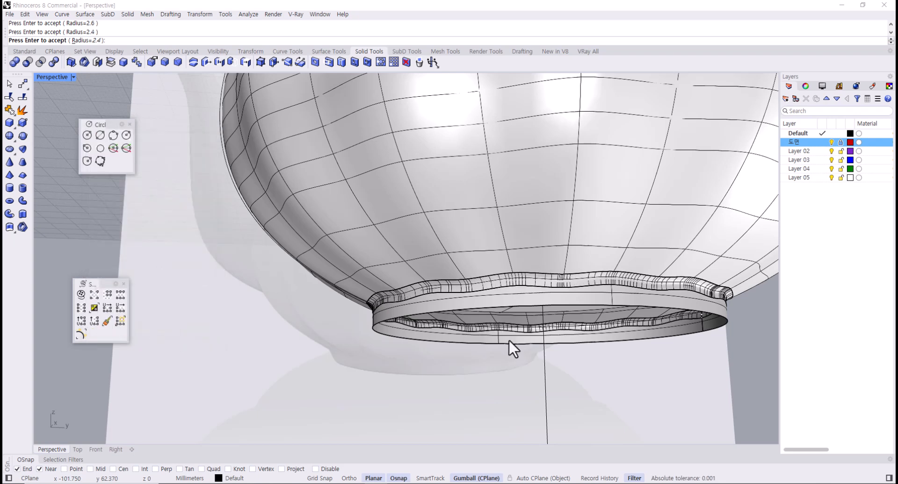
pyautogui.press('Return')
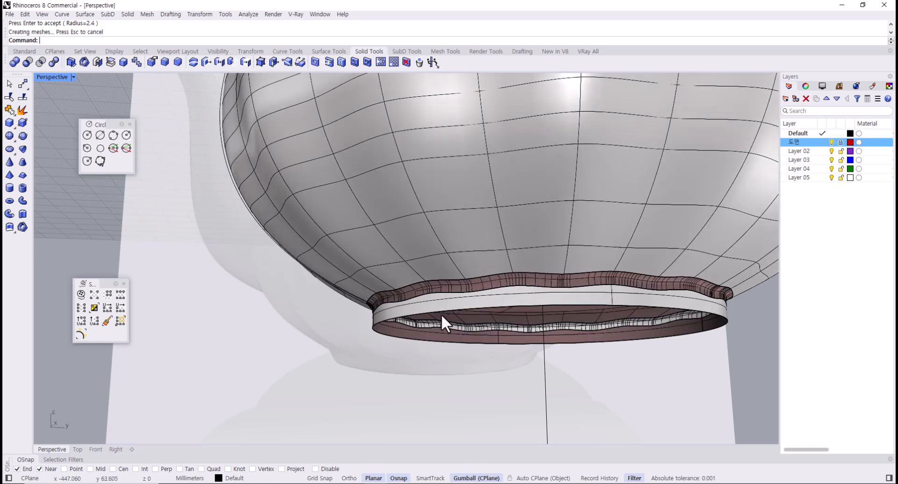
# Select the new fillet surface, pull it down away from the teapot to inspect it, and undo the move.
pyautogui.click(433, 290)
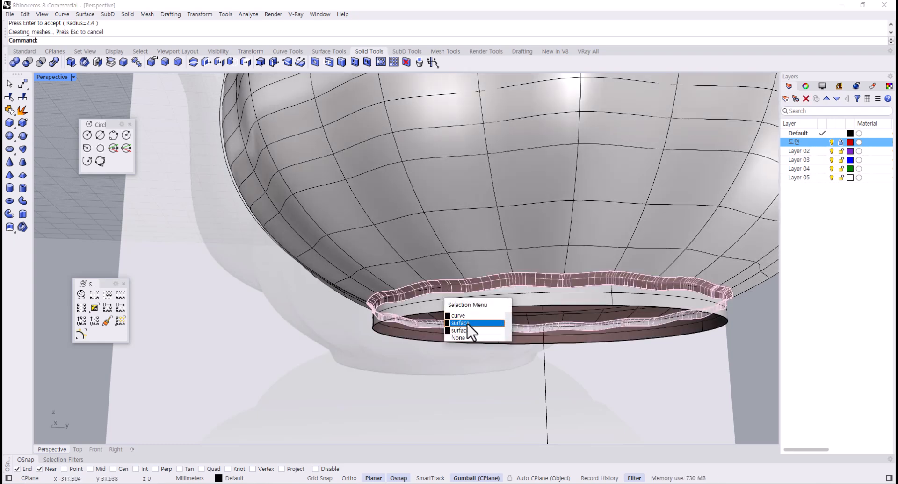
pyautogui.click(468, 324)
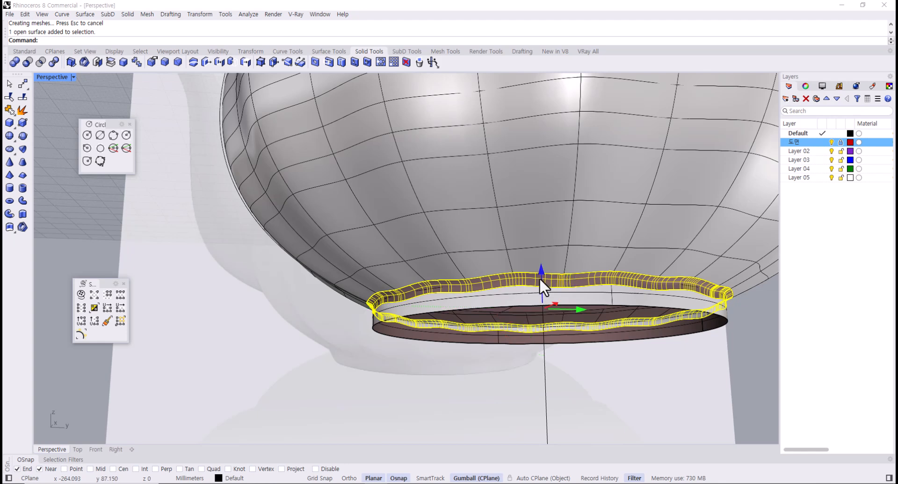
pyautogui.moveTo(540, 277); pyautogui.dragTo(523, 388)
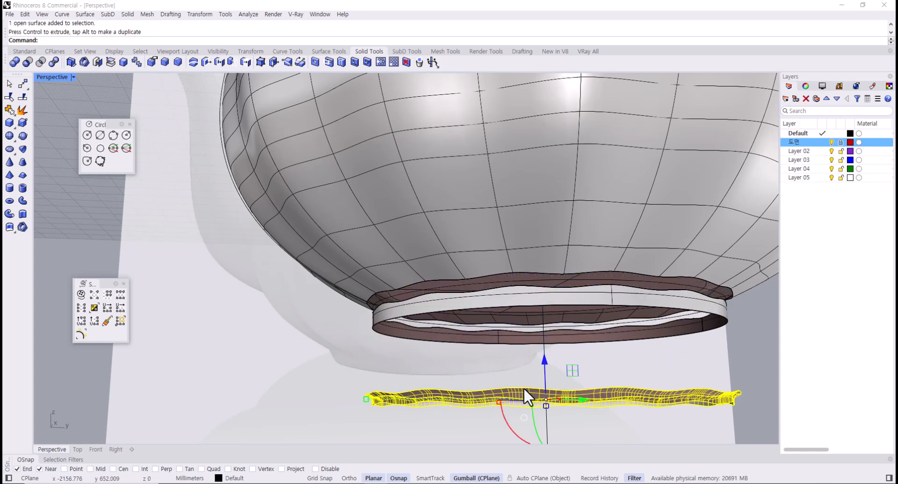
pyautogui.hotkey('ctrl', 'z')
# Join the fillet surface, foot ring wall and teapot body into one polysurface and clear the selection.
pyautogui.click(429, 307)
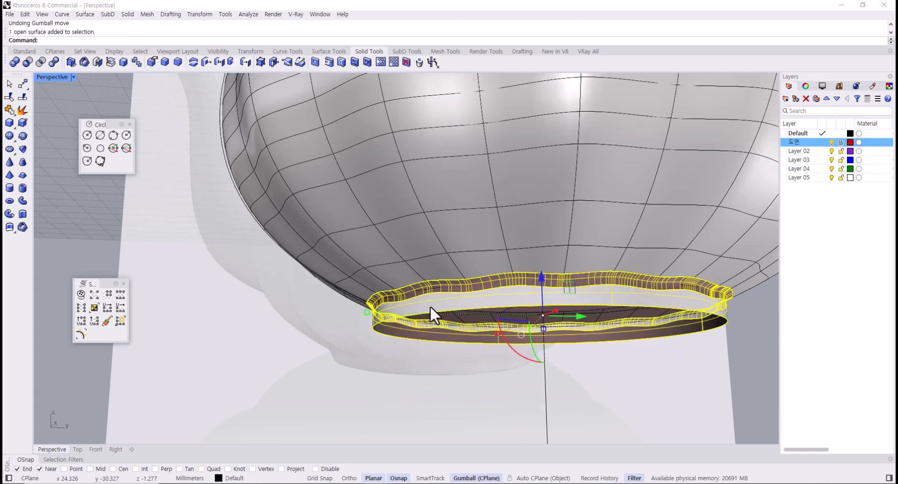
pyautogui.keyDown('shift'); pyautogui.click(441, 267); pyautogui.keyUp('shift')
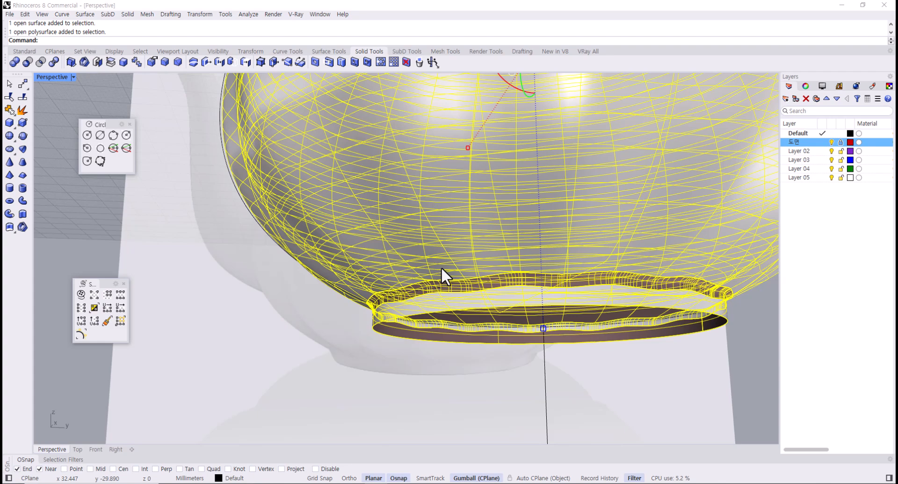
pyautogui.hotkey('ctrl', 'j')
pyautogui.click(759, 369)
# Examine the joined base from below, and inspect the foot ring's edge up close in the Right view.
pyautogui.scroll(-3, 649, 361)
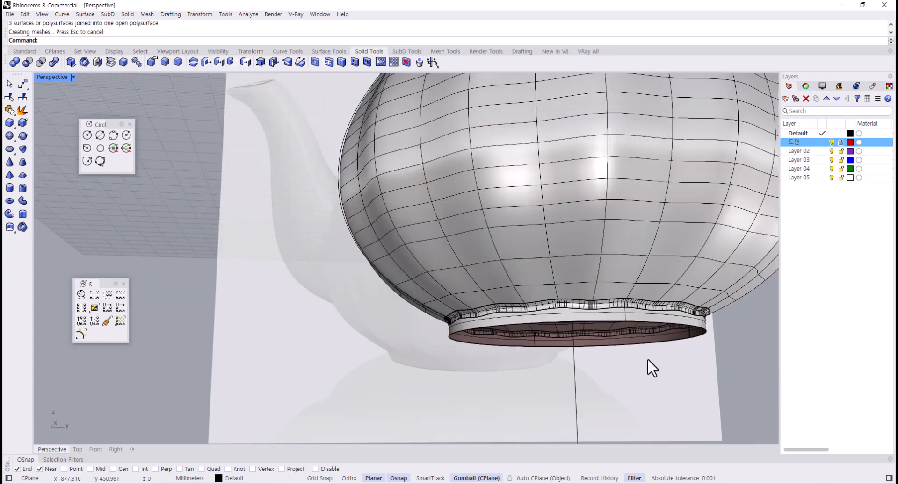
pyautogui.moveTo(652, 368); pyautogui.dragTo(548, 271, button='right')
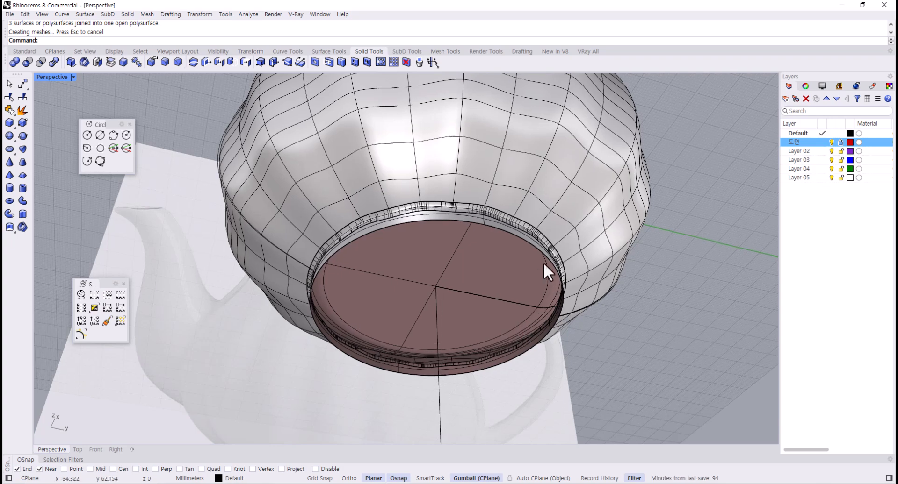
pyautogui.doubleClick(63, 78)
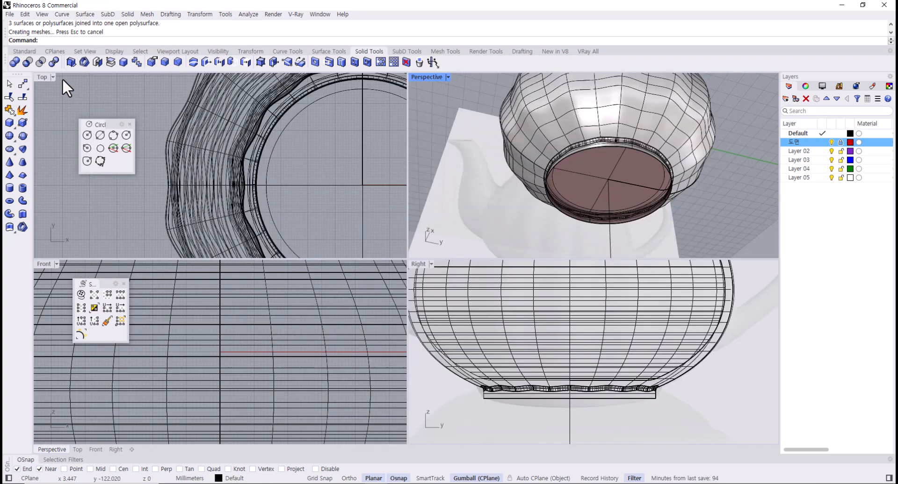
pyautogui.scroll(5, 536, 377)
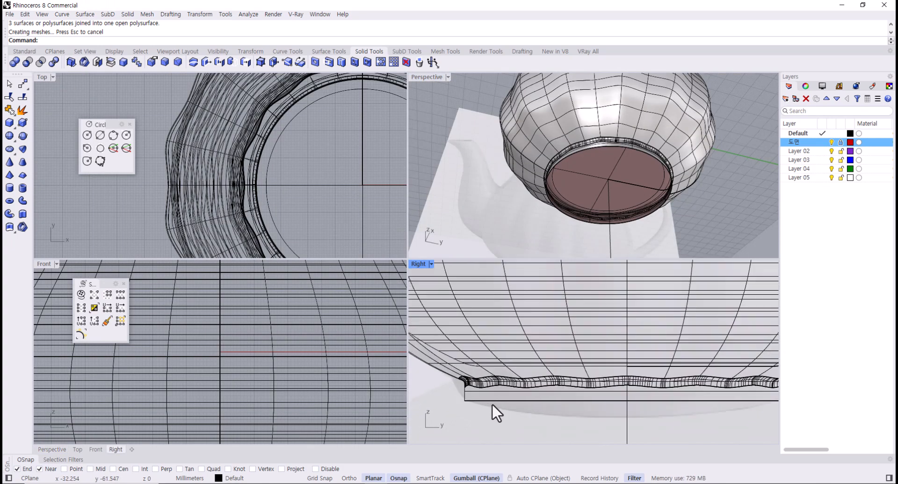
# Hide the teapot body to isolate the foot ring's bottom circle, and undo the hiding.
pyautogui.click(465, 399)
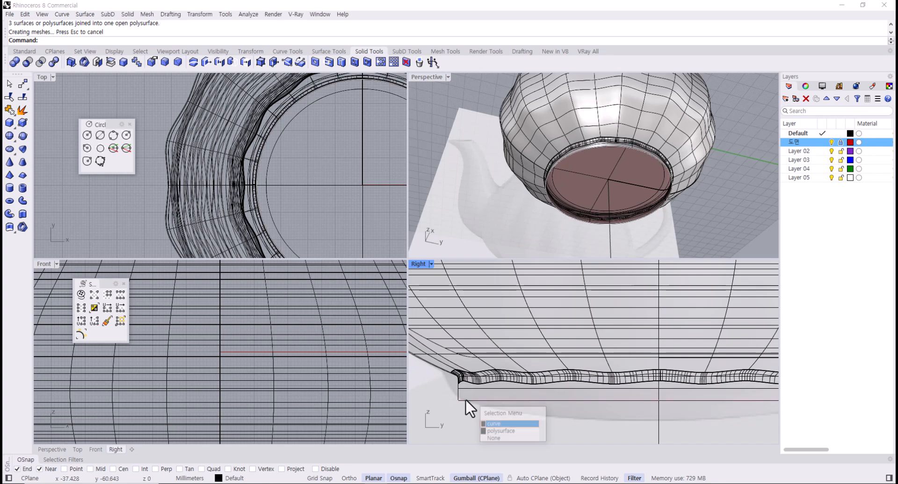
pyautogui.click(503, 427)
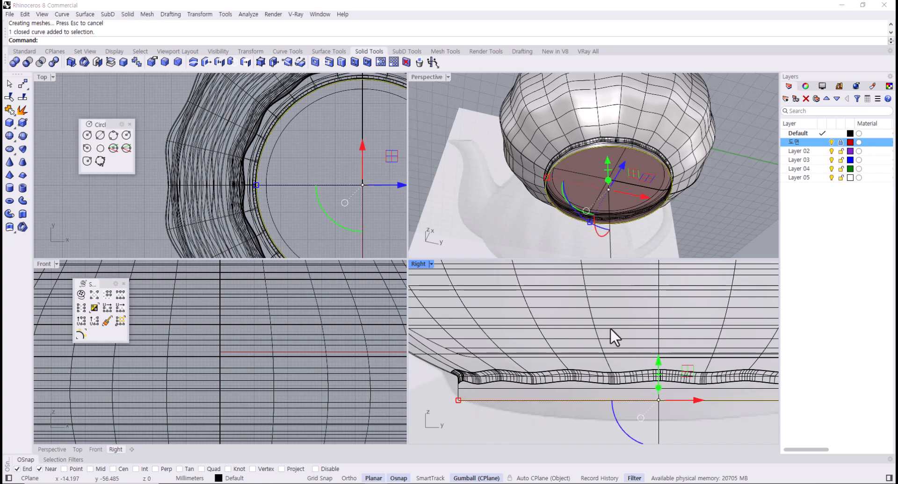
pyautogui.click(696, 136)
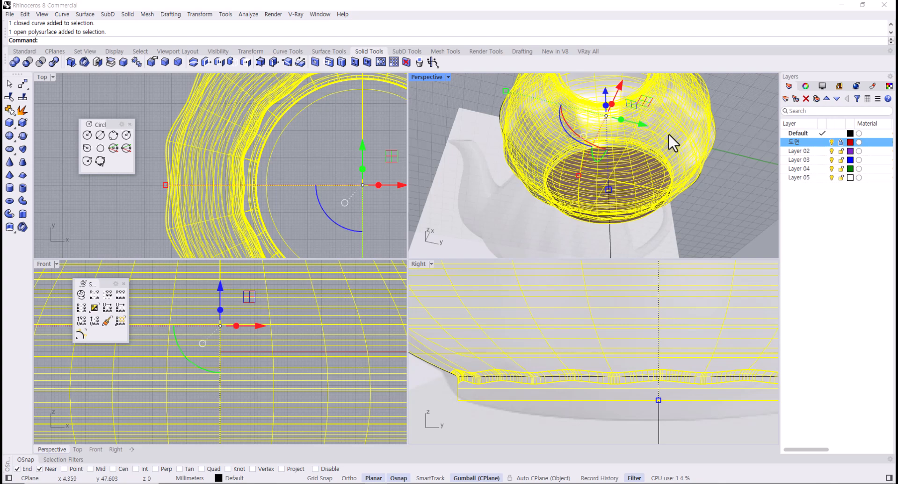
pyautogui.hotkey('ctrl', 'h')
pyautogui.click(475, 398)
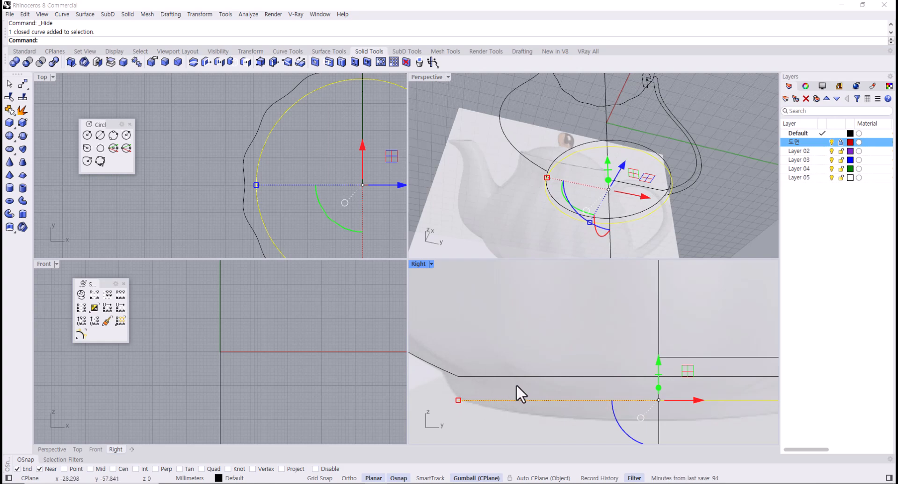
pyautogui.hotkey('ctrl', 'z')
# Select the foot ring's bottom edge circle and scale a copy of it slightly inward to form the ring's inner circle.
pyautogui.click(430, 84)
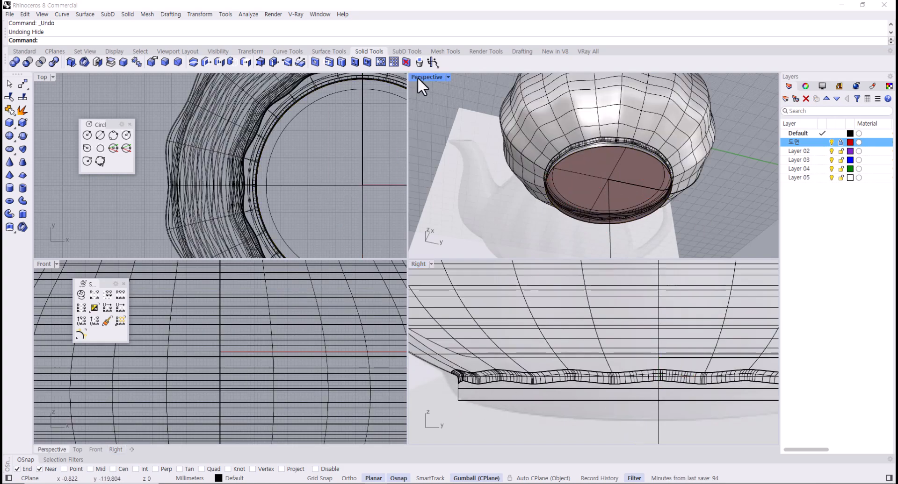
pyautogui.doubleClick(421, 77)
pyautogui.click(344, 249)
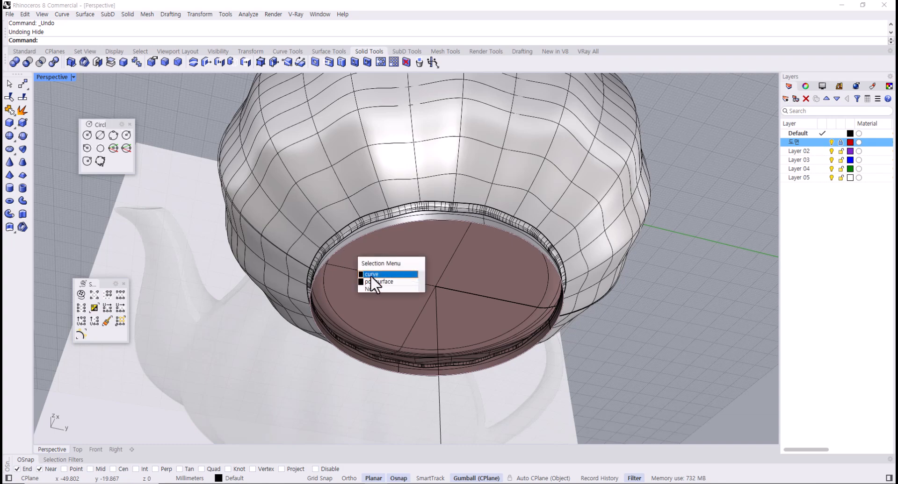
pyautogui.click(370, 276)
pyautogui.moveTo(382, 284)
pyautogui.mouseDown(button='right')
pyautogui.moveTo(400, 280)
pyautogui.moveTo(338, 284)
pyautogui.moveTo(380, 283)
pyautogui.mouseUp(button='right')
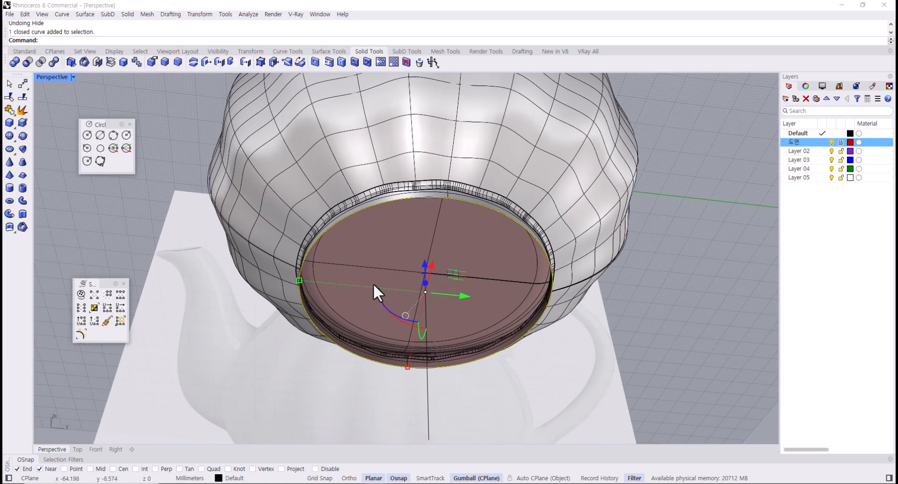
pyautogui.click(297, 281)
pyautogui.press('Escape')
pyautogui.moveTo(299, 279); pyautogui.dragTo(312, 282)
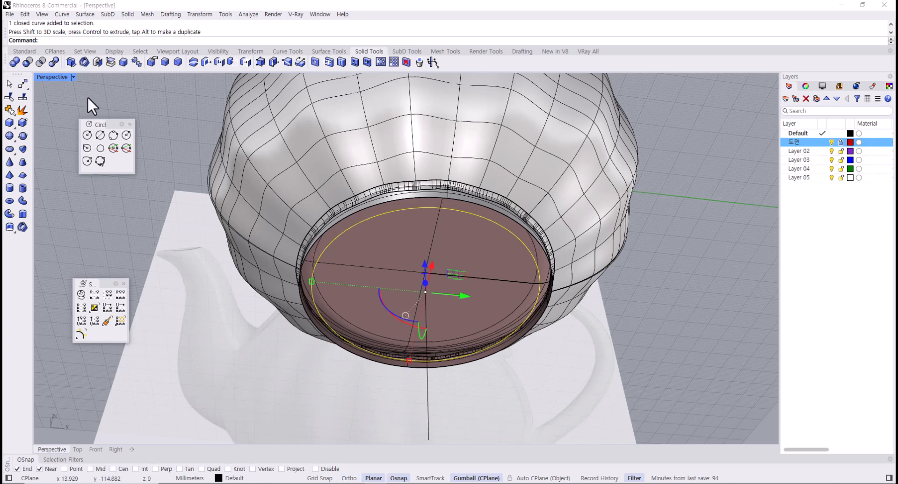
# Try to extrude the inner circle up into the base, and undo the extrusion.
pyautogui.doubleClick(49, 76)
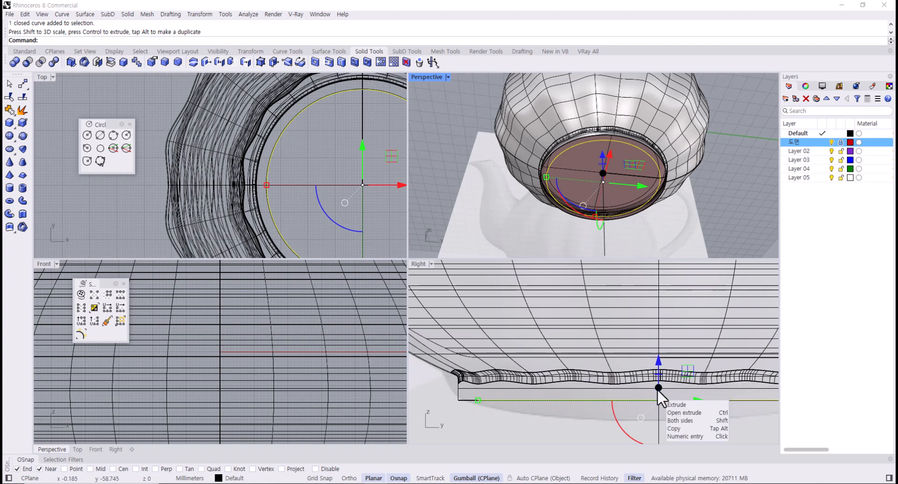
pyautogui.moveTo(591, 193); pyautogui.dragTo(531, 167, button='right')
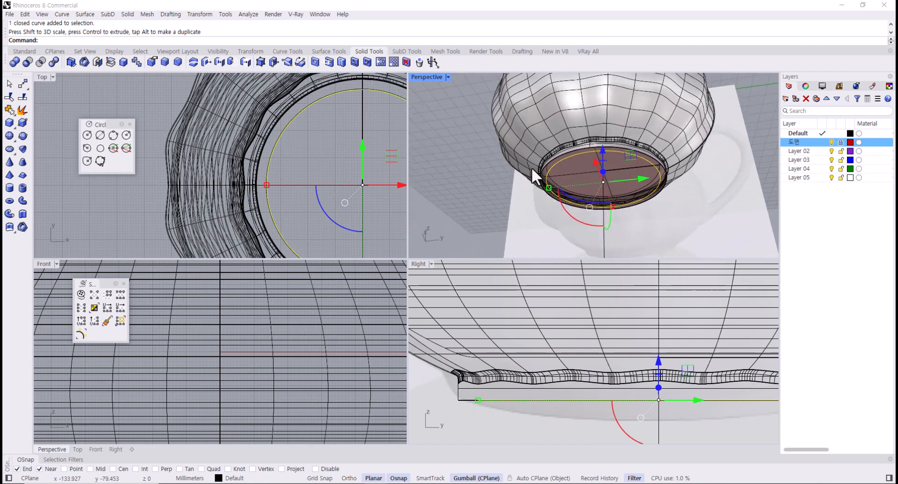
pyautogui.doubleClick(427, 80)
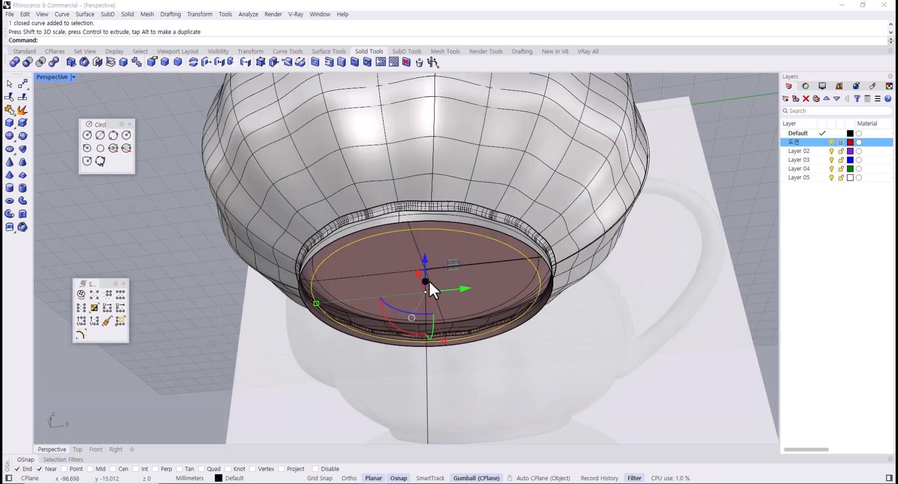
pyautogui.moveTo(425, 280); pyautogui.dragTo(432, 270)
pyautogui.hotkey('ctrl', 'z')
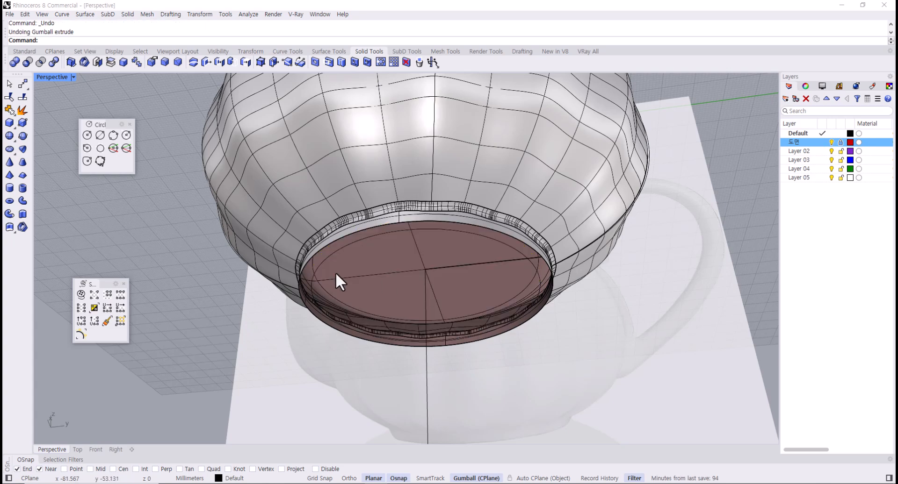
# Reselect the inner circle and copy it slightly upward inside the foot ring.
pyautogui.click(329, 260)
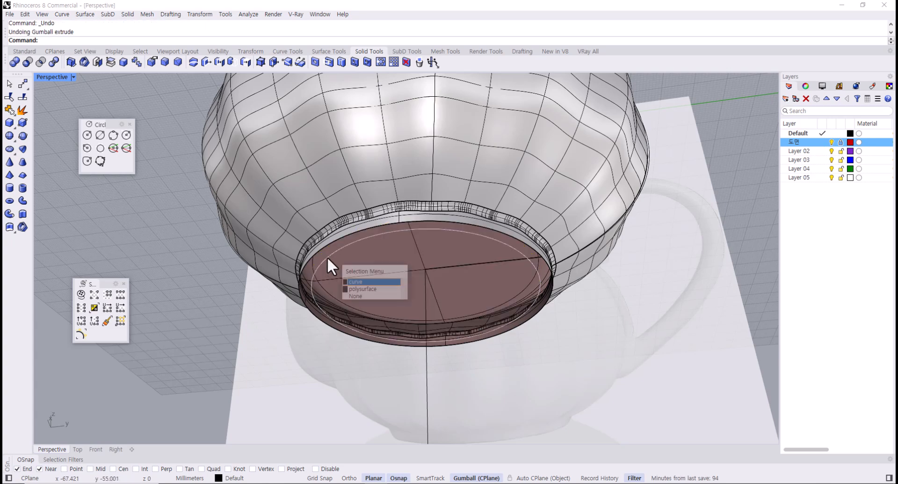
pyautogui.click(363, 284)
pyautogui.moveTo(411, 293); pyautogui.dragTo(418, 295, button='right')
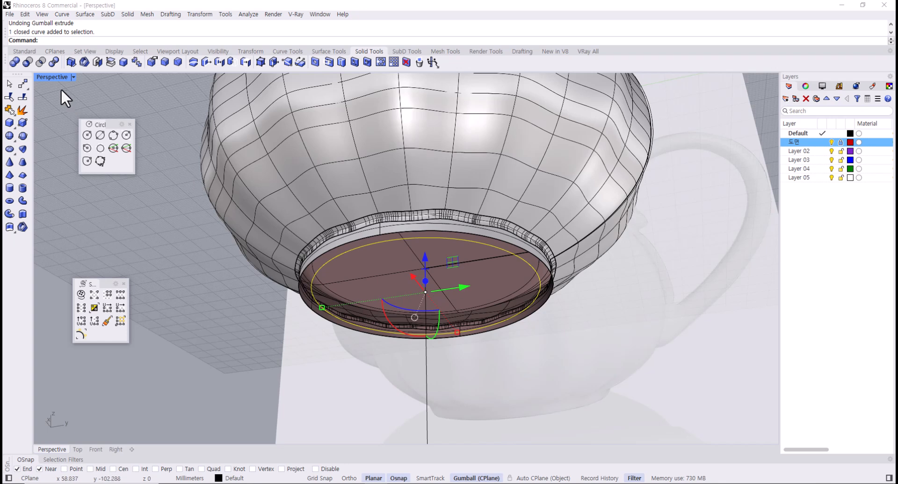
pyautogui.doubleClick(57, 77)
pyautogui.moveTo(586, 354); pyautogui.dragTo(576, 362, button='right')
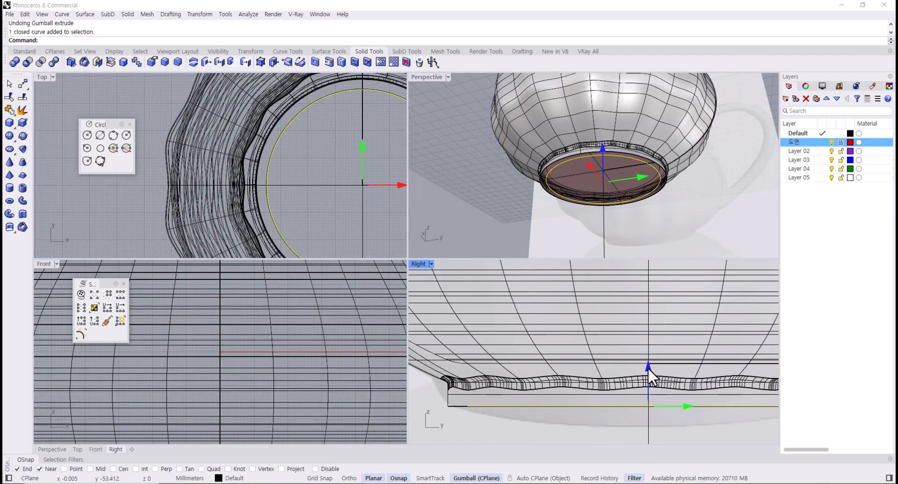
pyautogui.moveTo(648, 366); pyautogui.dragTo(652, 363)
# Try to loft through the raised inner, lower inner and outer foot ring circles with the Tight style, and undo the loft.
pyautogui.doubleClick(429, 76)
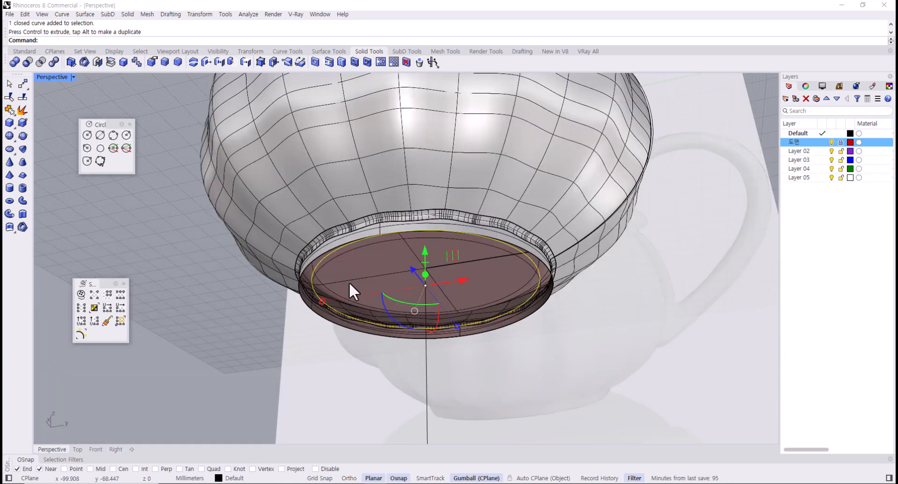
pyautogui.moveTo(348, 281); pyautogui.dragTo(286, 296, button='right')
pyautogui.scroll(3, 322, 291)
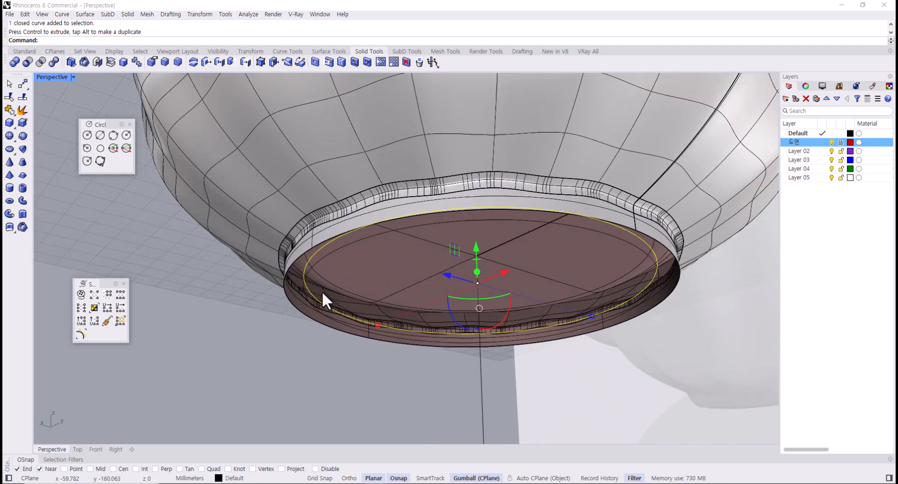
pyautogui.scroll(4, 322, 291)
pyautogui.keyDown('shift'); pyautogui.click(304, 300); pyautogui.keyUp('shift')
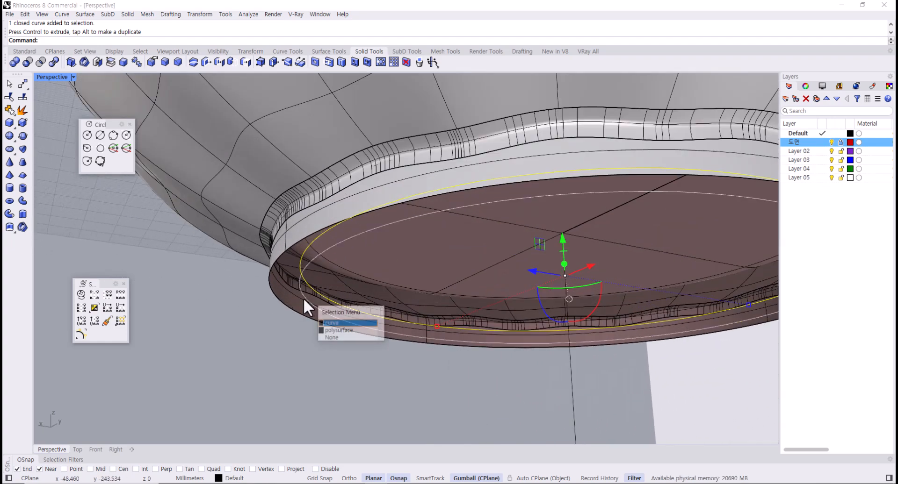
pyautogui.click(338, 323)
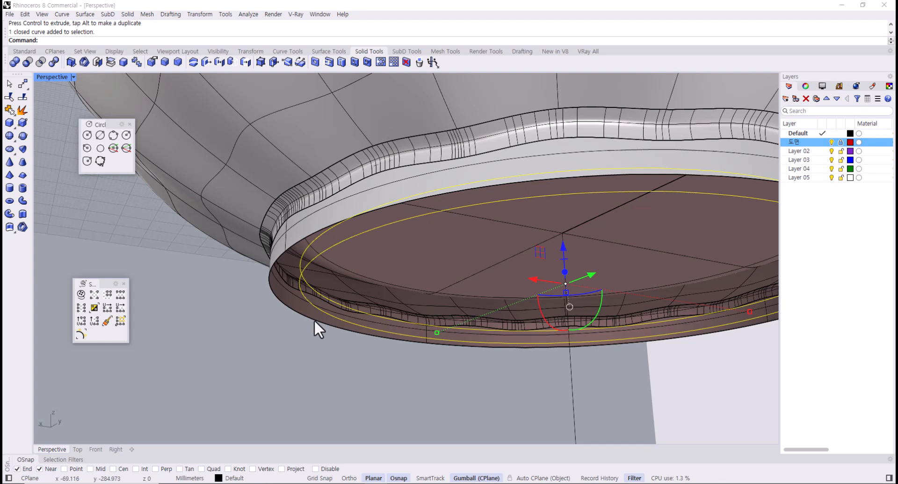
pyautogui.keyDown('shift'); pyautogui.click(314, 321); pyautogui.keyUp('shift')
pyautogui.click(347, 345)
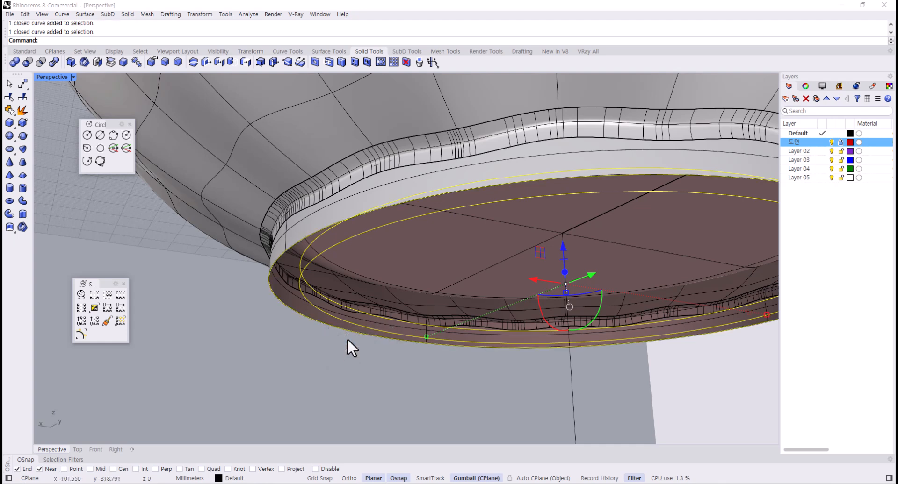
pyautogui.press('Return')
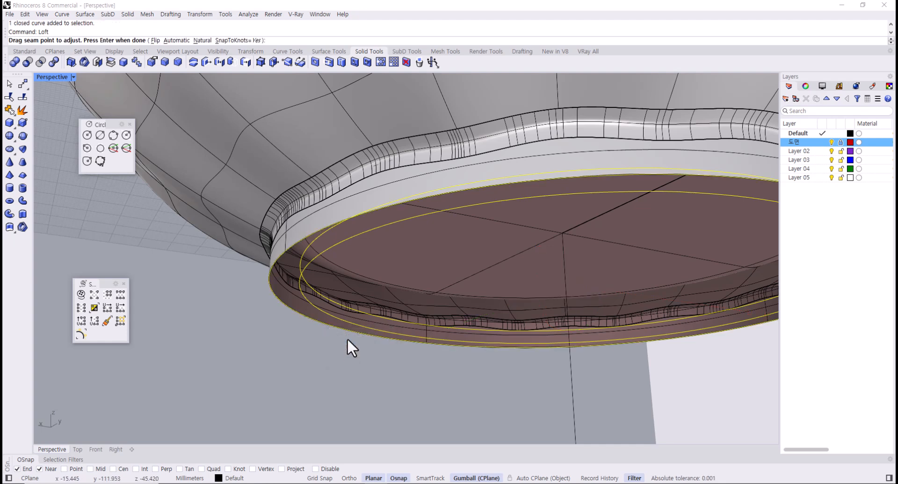
pyautogui.press('Return')
pyautogui.click(499, 235)
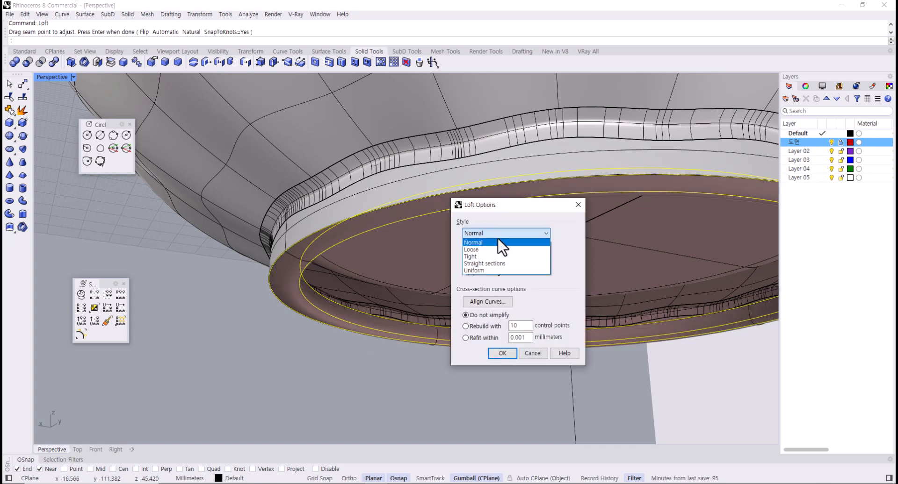
pyautogui.click(486, 257)
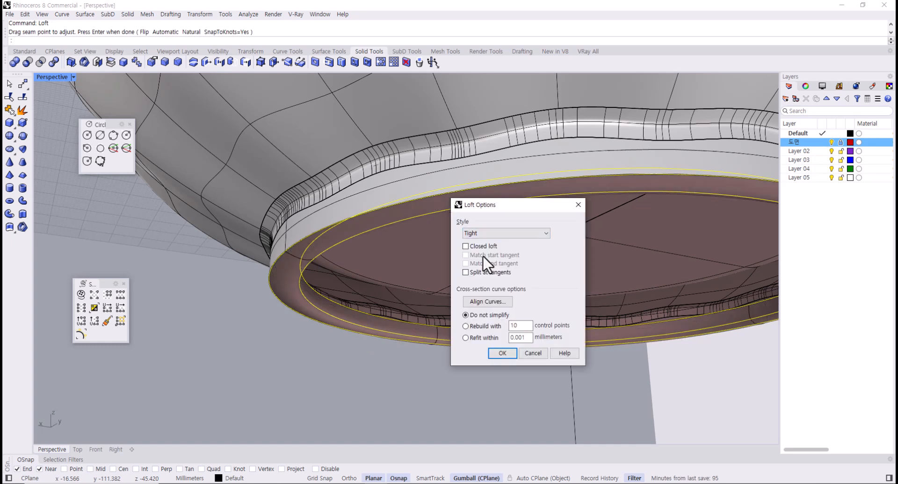
pyautogui.click(499, 354)
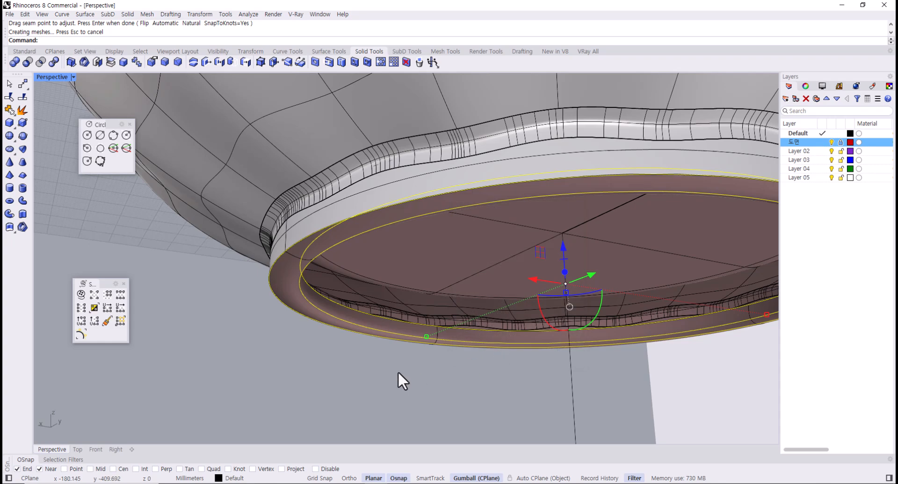
pyautogui.moveTo(397, 374); pyautogui.dragTo(330, 364, button='right')
pyautogui.hotkey('ctrl', 'z')
# Loft from the outer foot ring circle through the lower and raised inner circles, using the Straight sections style.
pyautogui.click(294, 307)
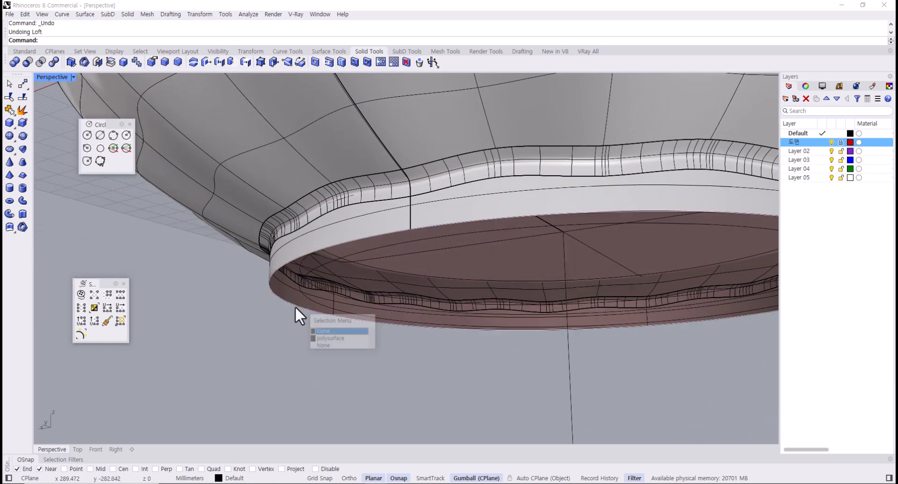
pyautogui.click(324, 330)
pyautogui.click(340, 344)
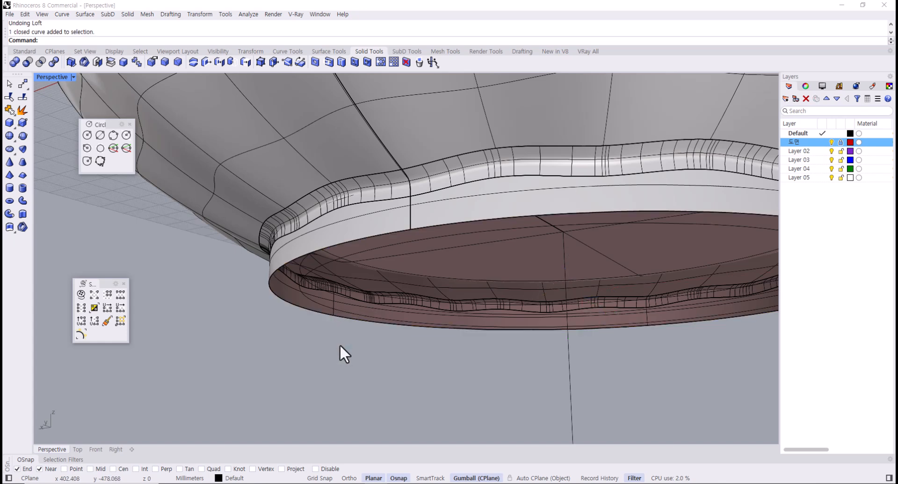
pyautogui.press('Return')
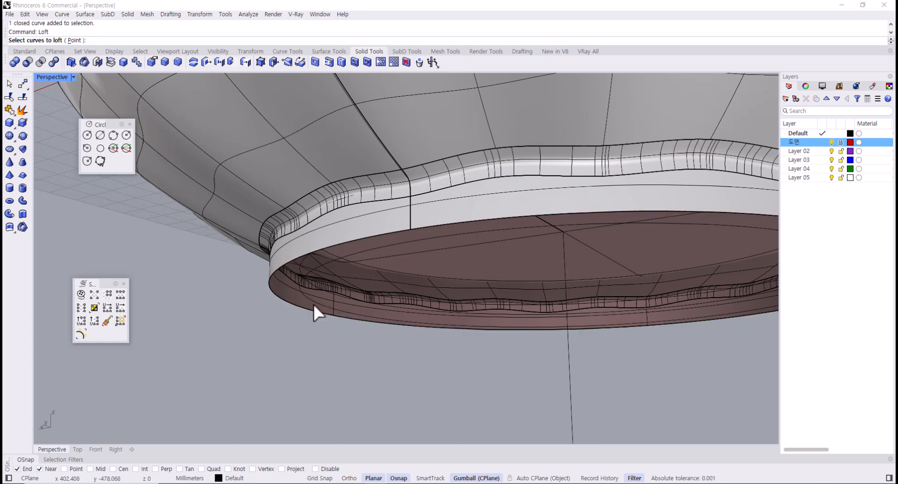
pyautogui.click(307, 310)
pyautogui.click(345, 334)
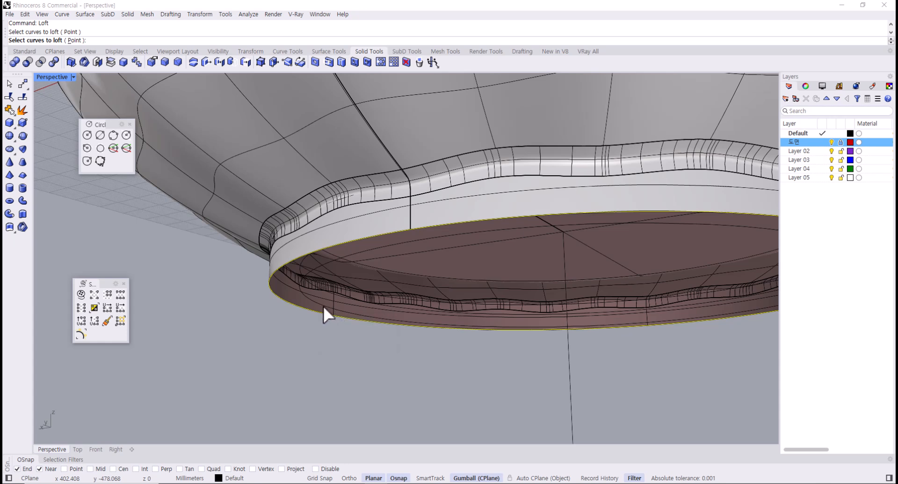
pyautogui.click(324, 307)
pyautogui.click(314, 284)
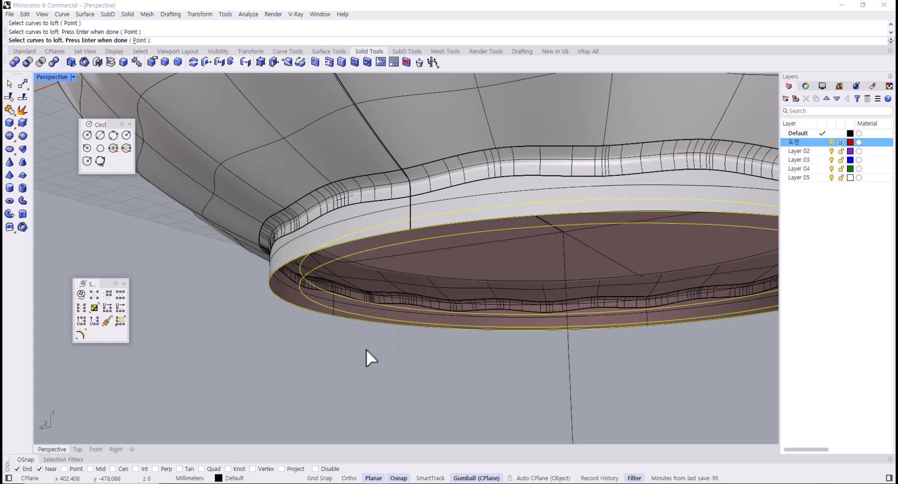
pyautogui.press('Return')
pyautogui.press('Return')
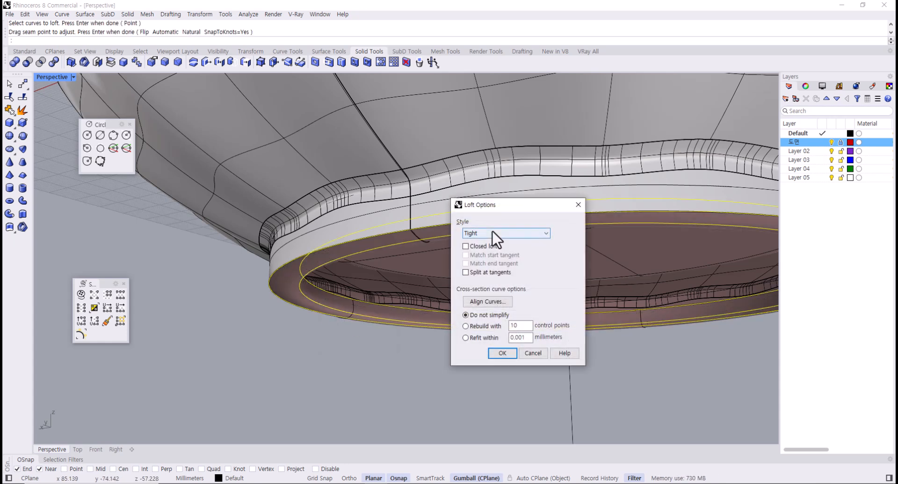
pyautogui.click(533, 233)
pyautogui.click(489, 267)
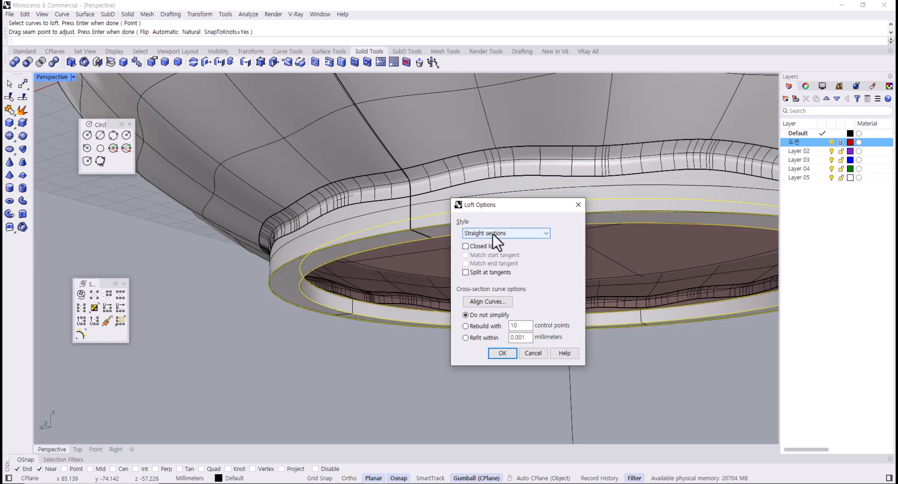
pyautogui.click(493, 235)
pyautogui.click(493, 235)
pyautogui.click(502, 353)
# Examine the lofted underside and inner wall of the foot ring up close, selecting and deselecting it.
pyautogui.moveTo(362, 354); pyautogui.dragTo(325, 291, button='right')
pyautogui.scroll(5, 322, 293)
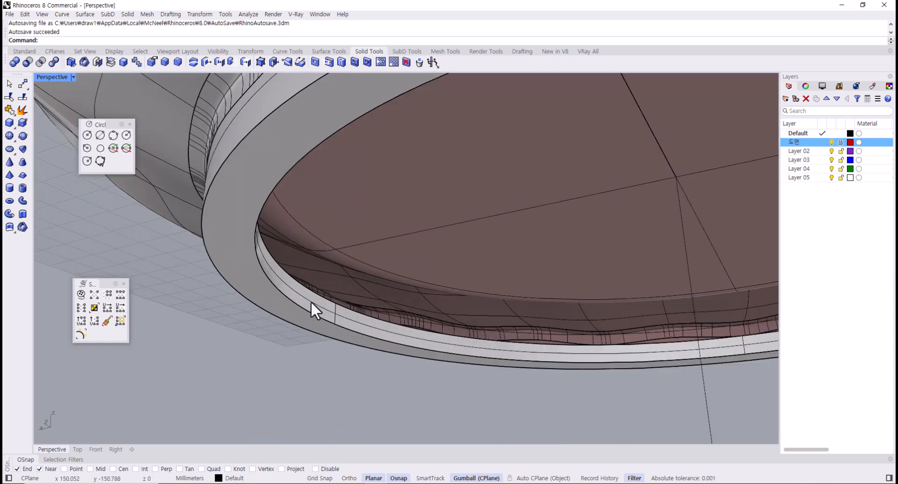
pyautogui.click(297, 314)
pyautogui.scroll(-2, 310, 347)
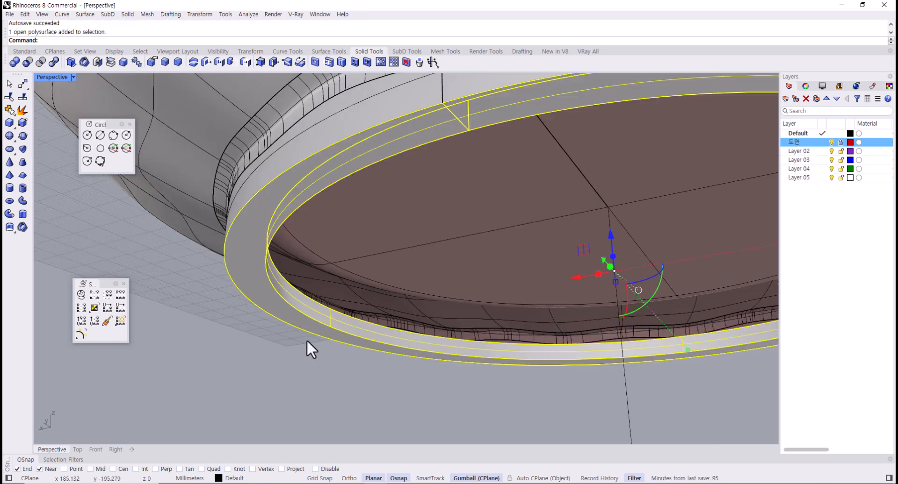
pyautogui.click(317, 351)
# Create a planar surface from the raised inner circle to close the recessed underside of the foot ring.
pyautogui.click(361, 324)
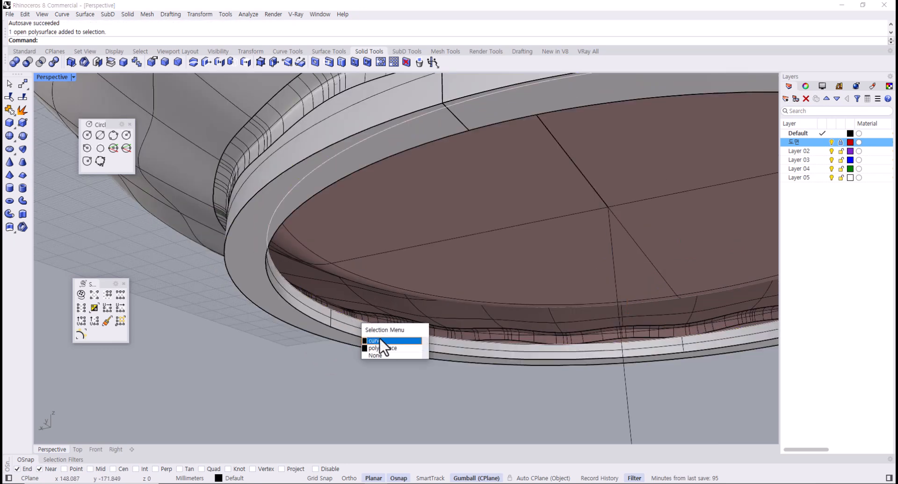
pyautogui.click(386, 342)
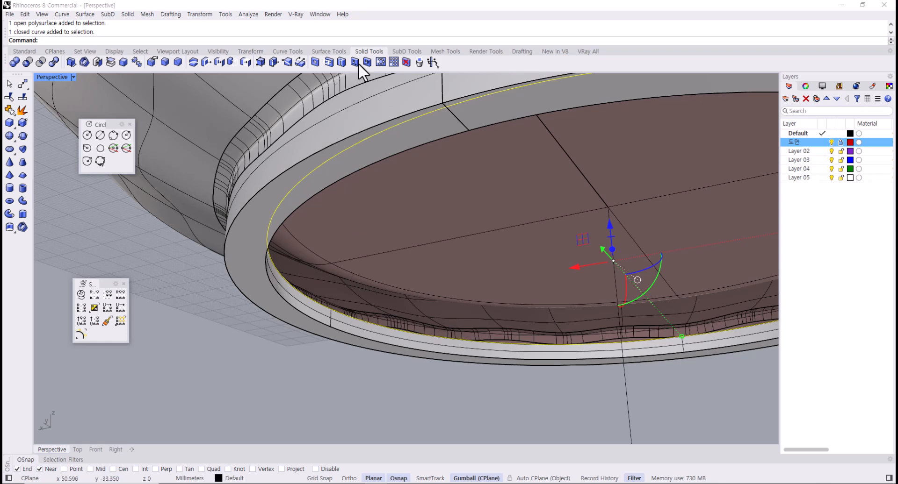
pyautogui.click(323, 52)
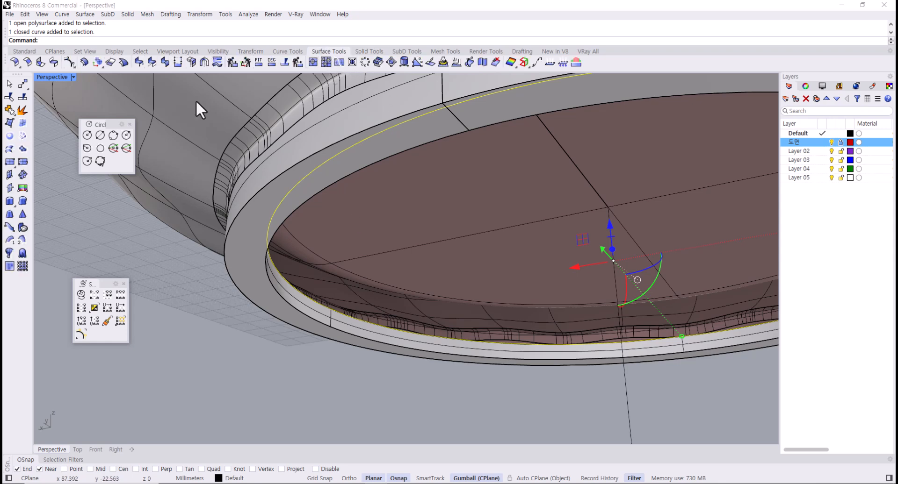
pyautogui.click(9, 136)
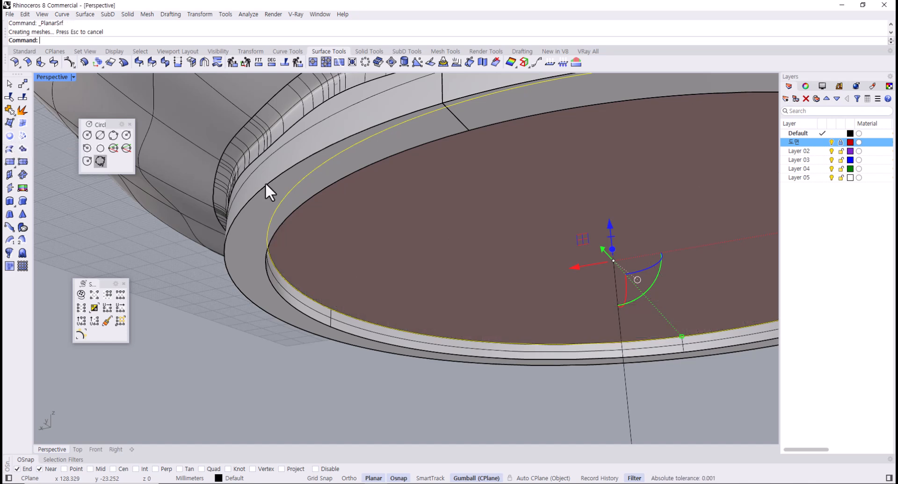
pyautogui.scroll(-5, 417, 286)
pyautogui.scroll(4, 419, 301)
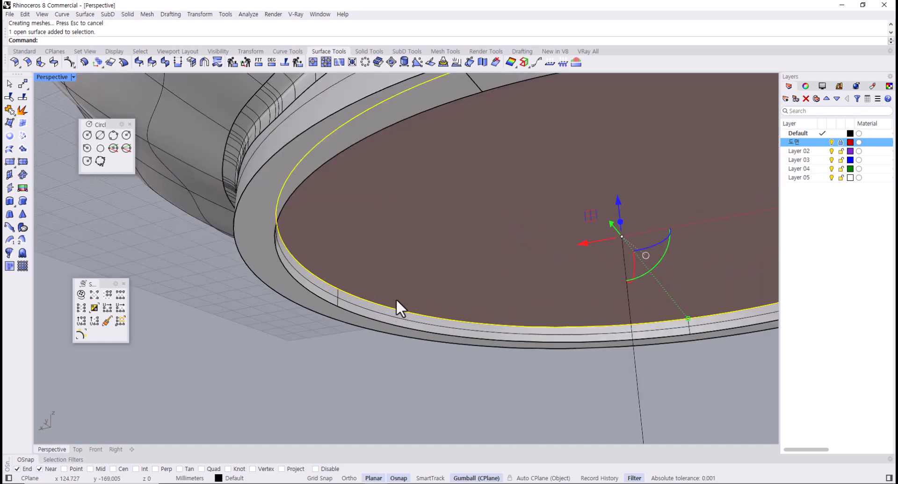
# Join the planar underside, the lofted foot ring and the teapot body into one polysurface.
pyautogui.keyDown('shift'); pyautogui.click(330, 311); pyautogui.keyUp('shift')
pyautogui.click(410, 377)
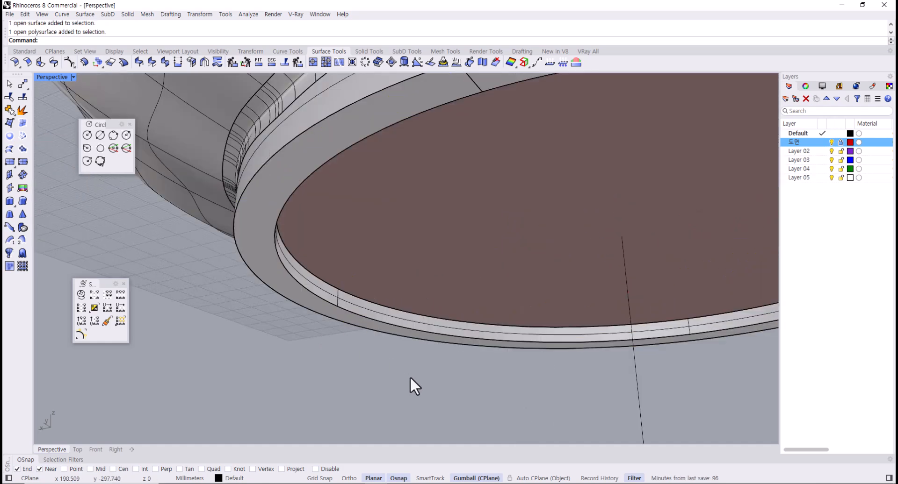
pyautogui.moveTo(410, 377); pyautogui.dragTo(264, 192)
pyautogui.hotkey('ctrl', 'j')
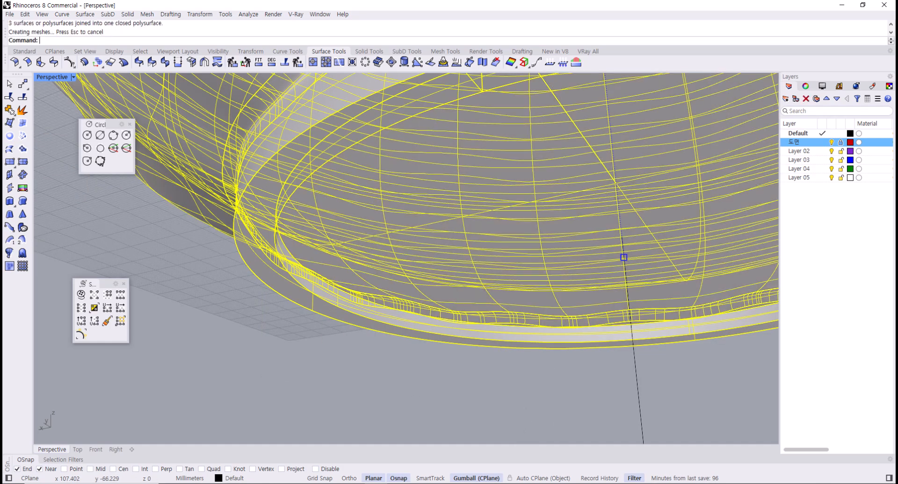
# Try scaling the edge of the recessed bottom face slightly inward, and undo the scaling.
pyautogui.scroll(-6, 418, 375)
pyautogui.moveTo(352, 300); pyautogui.dragTo(276, 276, button='right')
pyautogui.scroll(8, 349, 325)
pyautogui.scroll(3, 278, 246)
pyautogui.scroll(4, 278, 246)
pyautogui.scroll(-4, 296, 272)
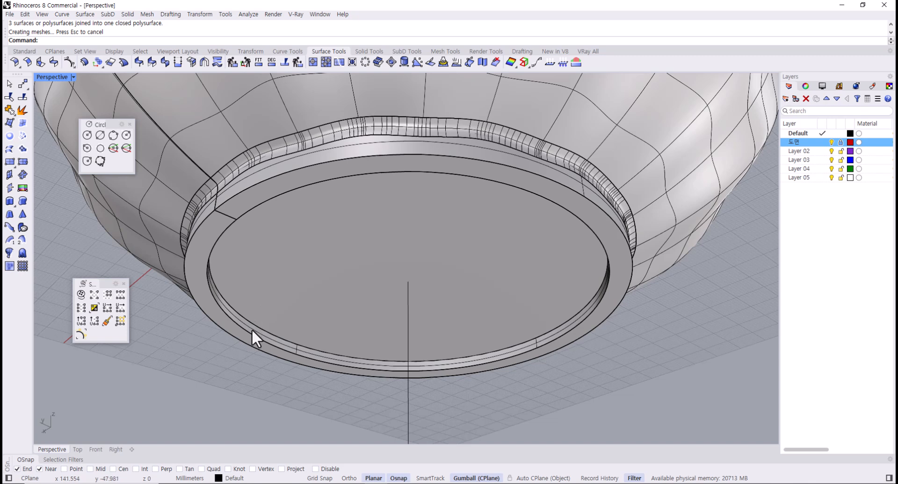
pyautogui.click(256, 327)
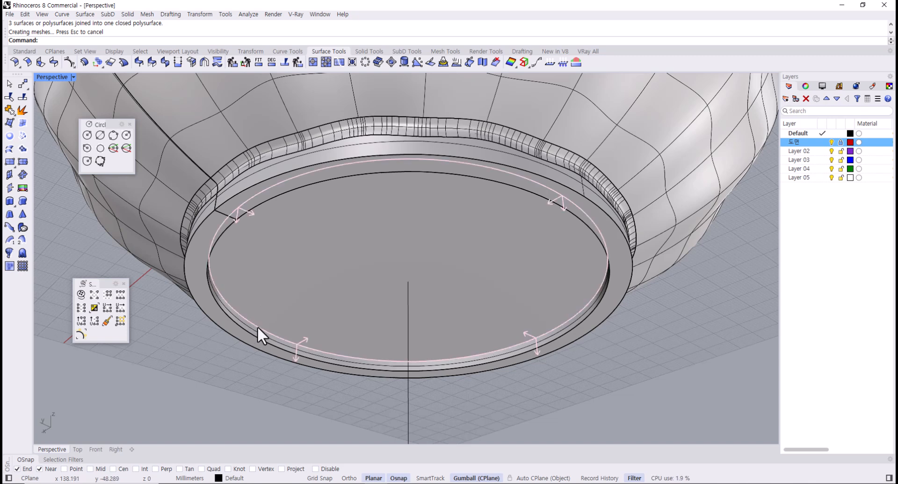
pyautogui.keyDown('ctrl'); pyautogui.keyDown('shift'); pyautogui.click(257, 326); pyautogui.keyUp('shift'); pyautogui.keyUp('ctrl')
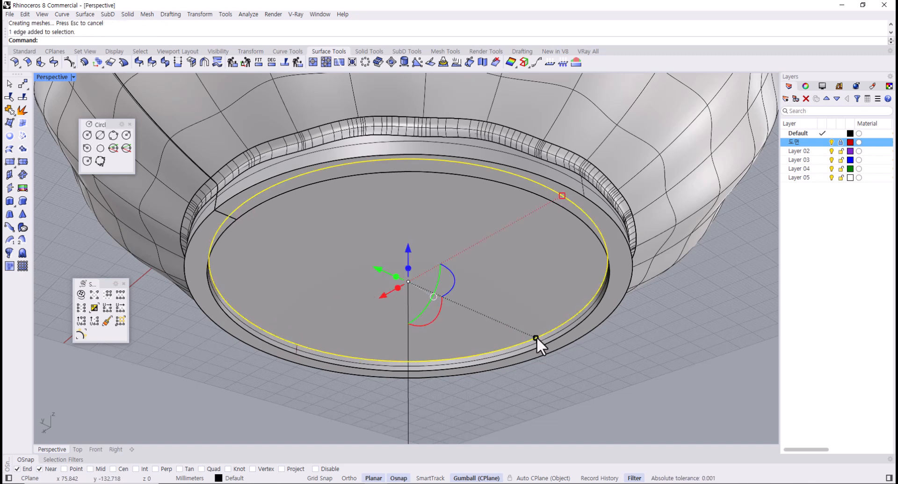
pyautogui.moveTo(536, 337); pyautogui.dragTo(528, 335)
pyautogui.scroll(-8, 488, 341)
pyautogui.moveTo(481, 339); pyautogui.dragTo(323, 332, button='right')
pyautogui.scroll(7, 388, 332)
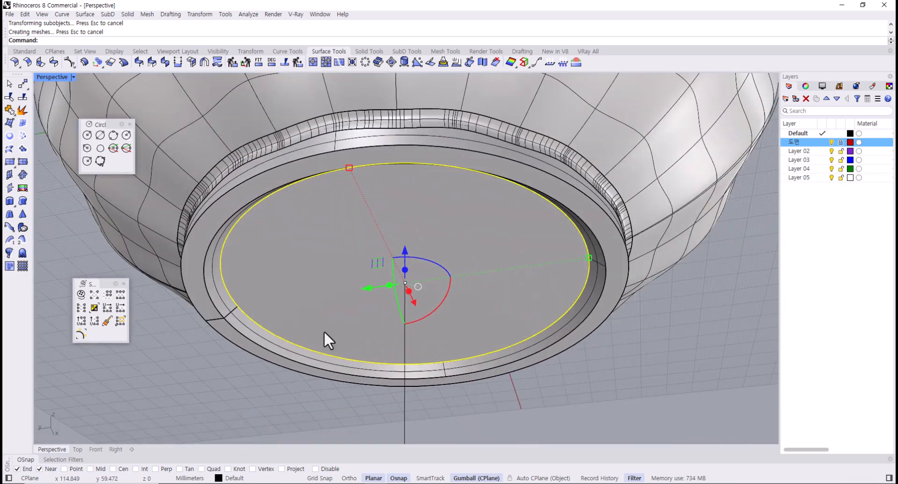
pyautogui.hotkey('ctrl', 'z')
pyautogui.click(274, 383)
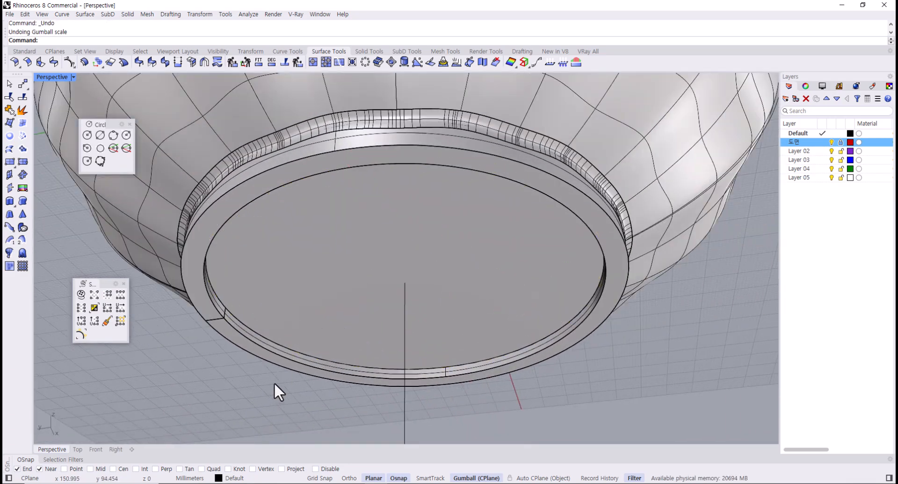
# Scale the edge of the recessed bottom face slightly inward so the foot ring's inner wall tapers.
pyautogui.click(289, 349)
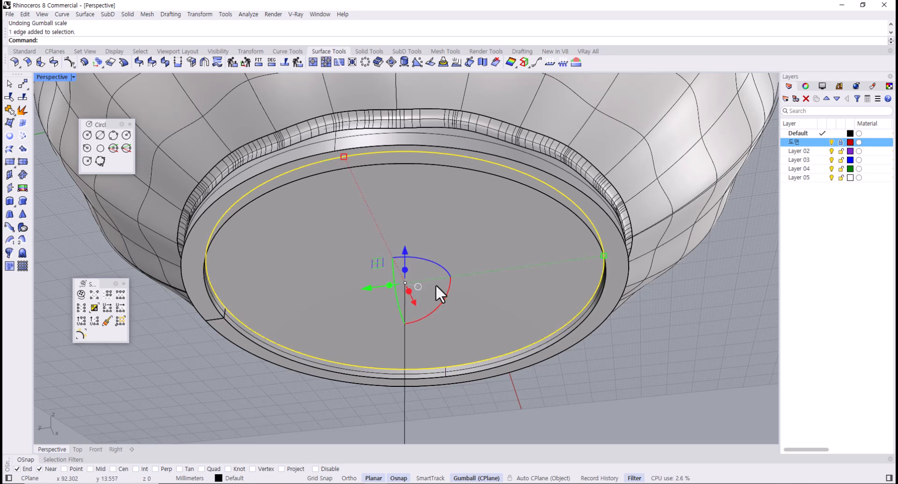
pyautogui.moveTo(604, 256); pyautogui.dragTo(588, 259)
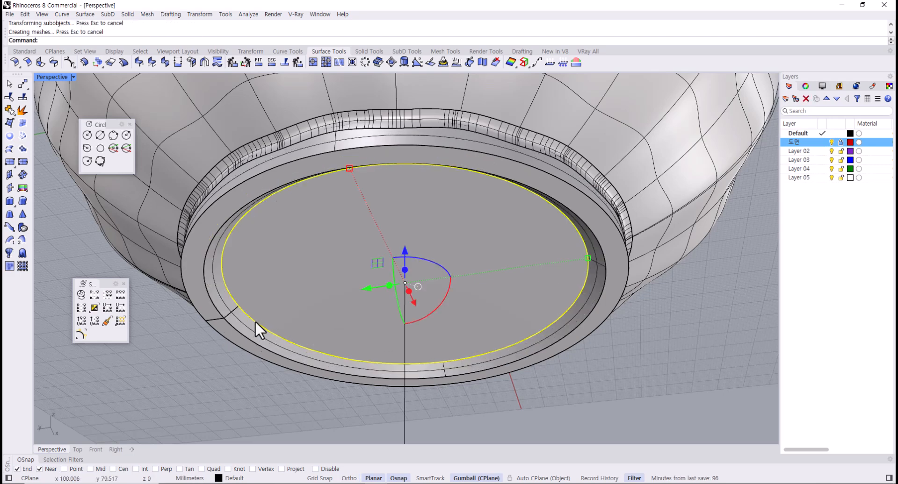
pyautogui.moveTo(255, 321); pyautogui.dragTo(325, 327, button='right')
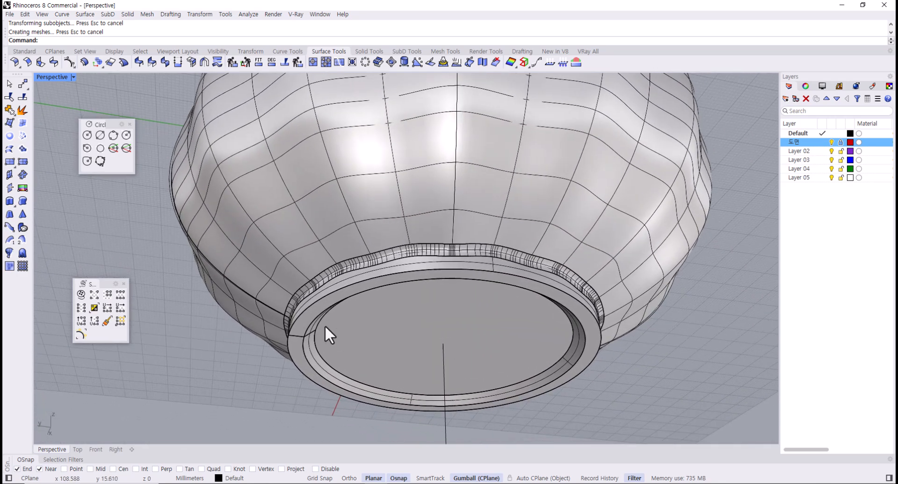
# Try a FilletEdge with radius 0.5 on the foot ring's outer bottom edge, and undo it.
pyautogui.write('Fillet')
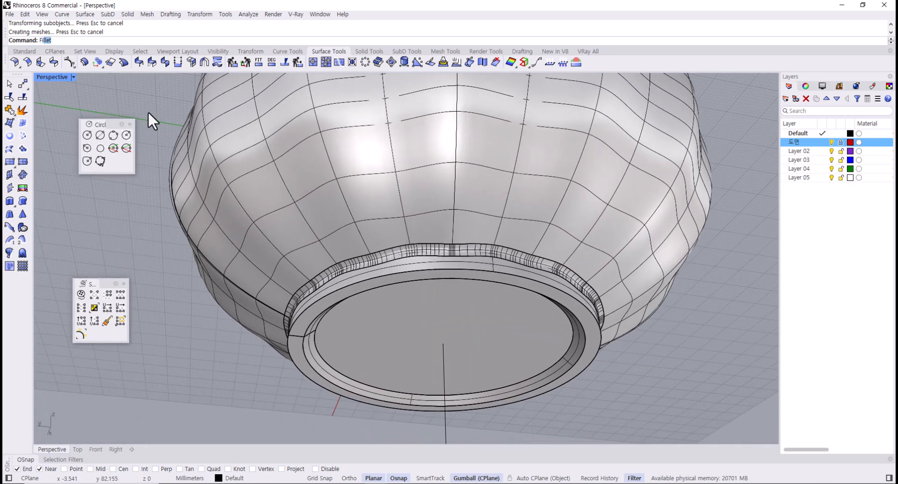
pyautogui.write('Edge')
pyautogui.press('Return')
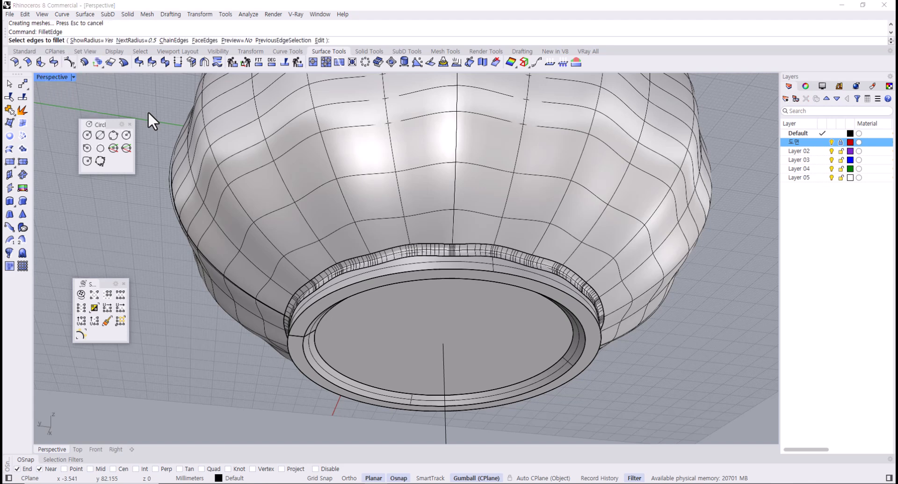
pyautogui.click(323, 296)
pyautogui.press('Return')
pyautogui.press('Return')
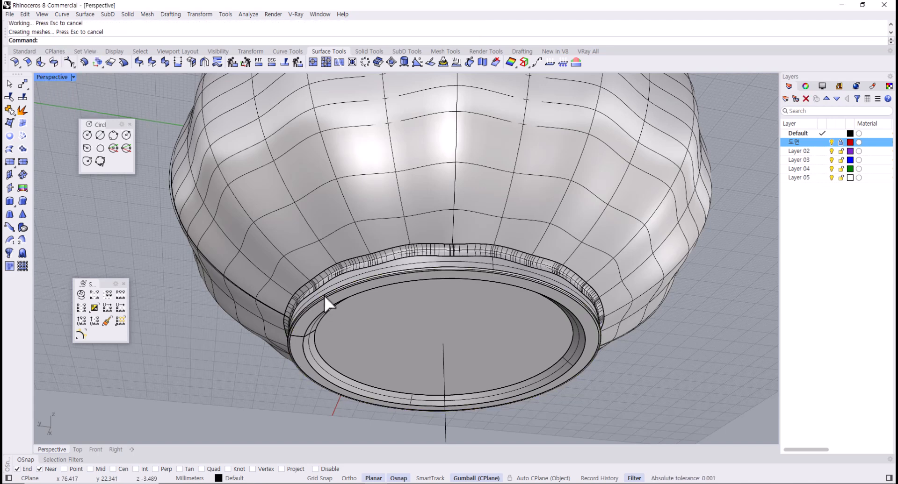
pyautogui.hotkey('ctrl', 'z')
# Fillet the foot ring's outer bottom edge with a radius of 1.
pyautogui.press('Return')
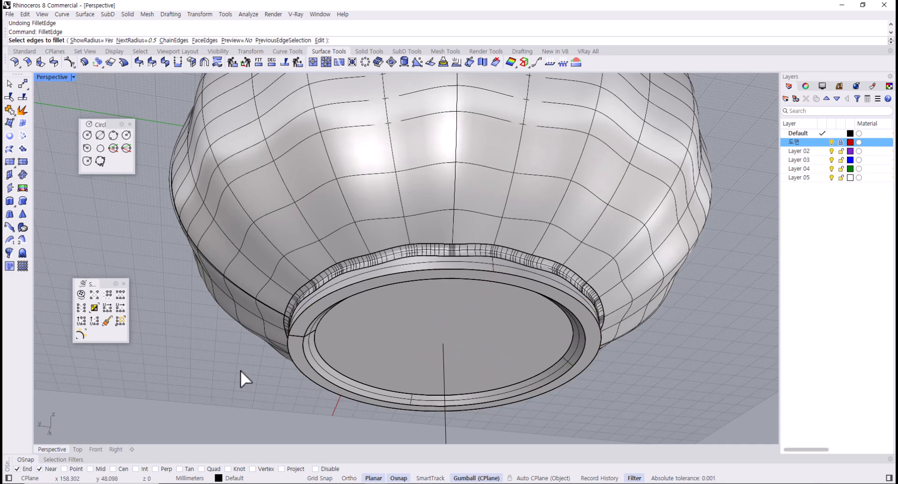
pyautogui.write('1')
pyautogui.press('Return')
pyautogui.click(321, 305)
pyautogui.press('Return')
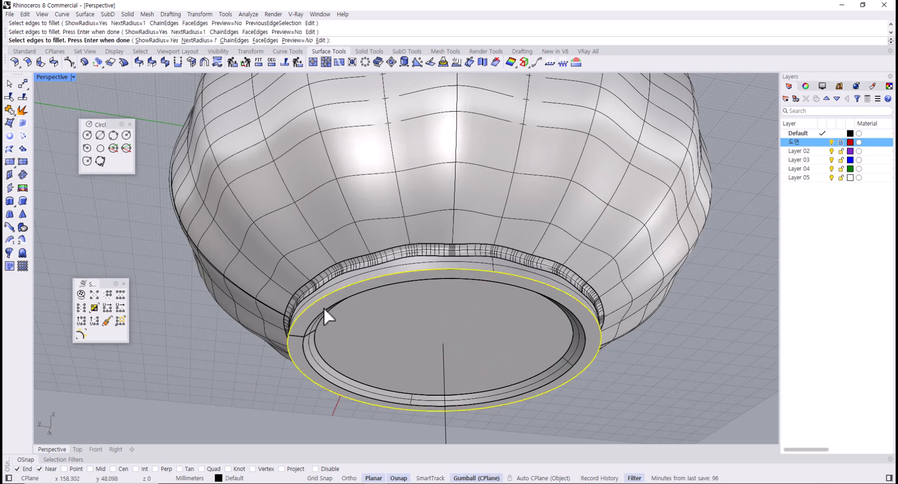
pyautogui.press('Return')
pyautogui.scroll(2, 312, 334)
pyautogui.scroll(2, 308, 335)
# Fillet the foot ring's inner bottom edge with a radius of 1.
pyautogui.press('Return')
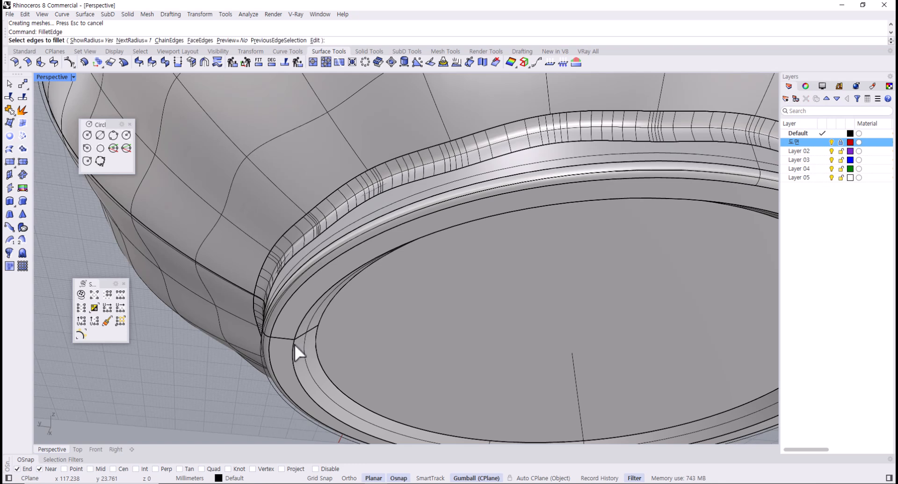
pyautogui.click(294, 344)
pyautogui.press('Return')
pyautogui.press('Return')
# Try a radius 1 fillet on the edge between the ring's inner wall and the recessed bottom face, and undo it.
pyautogui.press('Return')
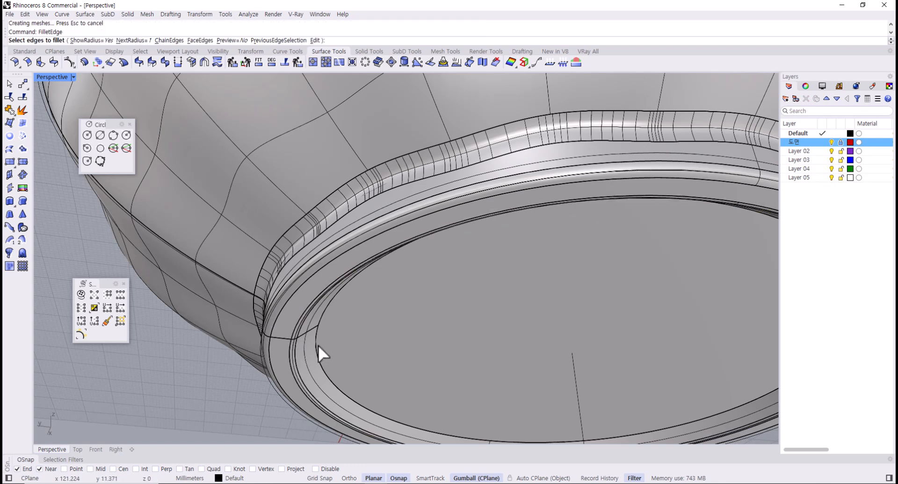
pyautogui.click(317, 346)
pyautogui.press('Return')
pyautogui.press('Return')
pyautogui.hotkey('ctrl', 'z')
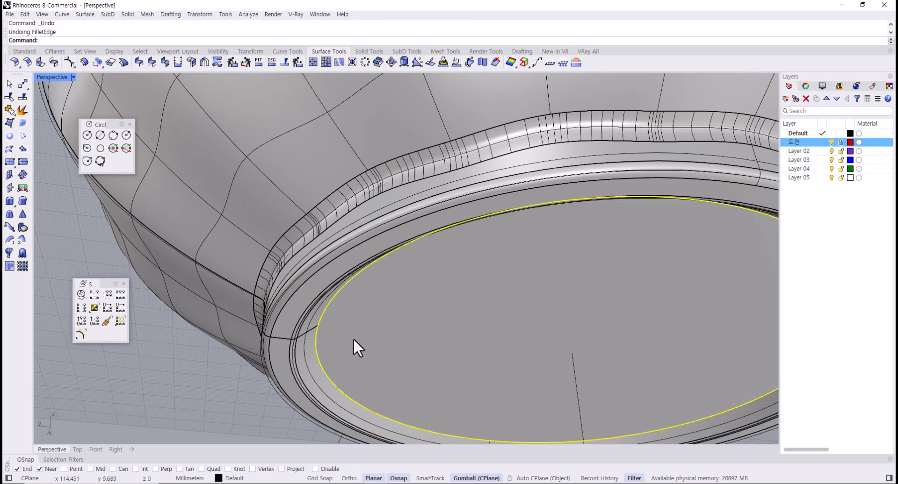
pyautogui.press('Return')
pyautogui.press('Escape')
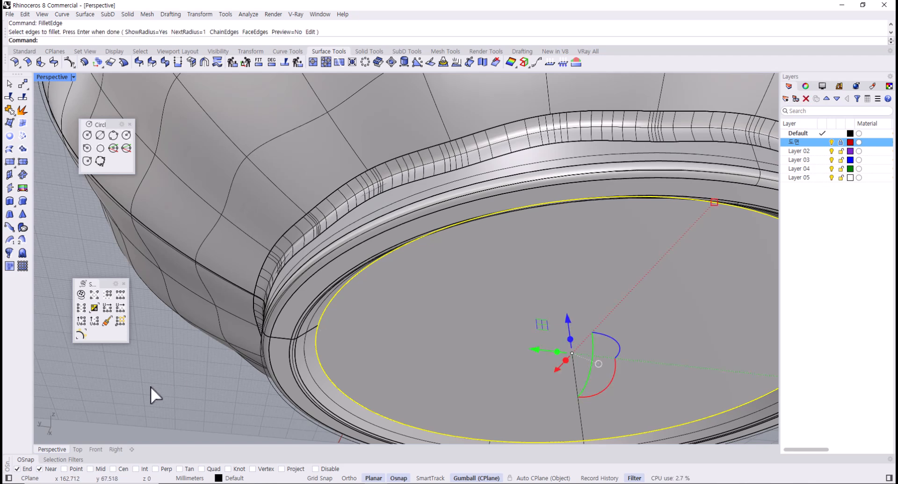
# Fillet the edge between the foot ring's inner wall and the recessed bottom face with a radius of 2.
pyautogui.press('Return')
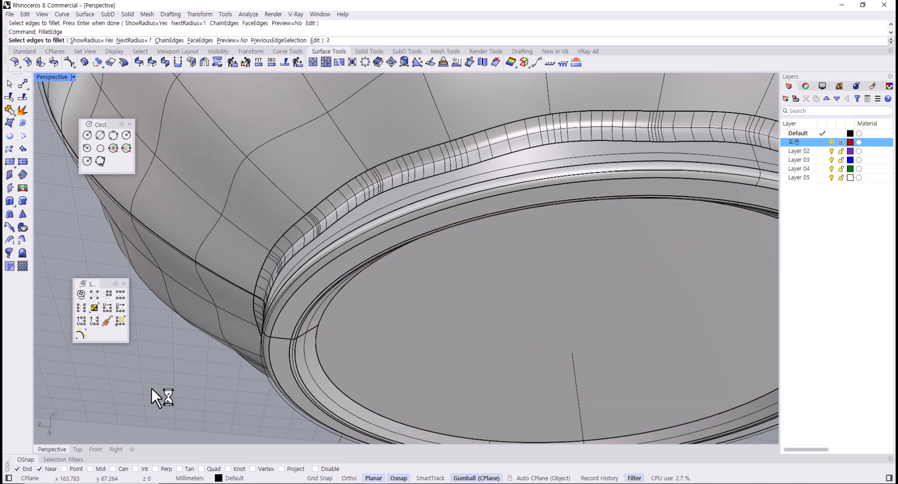
pyautogui.write('2')
pyautogui.press('Return')
pyautogui.press('Return')
pyautogui.press('Return')
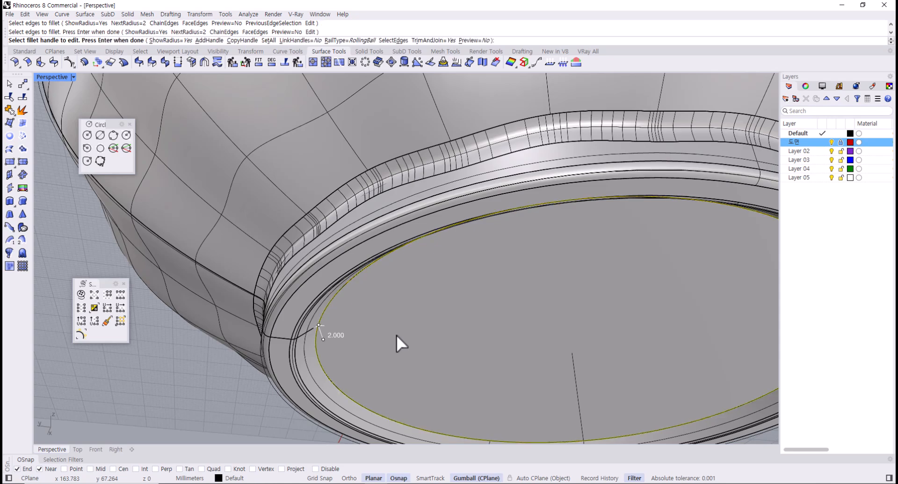
# Try a deformable FilletSrf of radius 2.4 between the teapot mouth's fluted wall and its flat inner ledge, and cancel it.
pyautogui.scroll(-4, 364, 311)
pyautogui.scroll(-6, 364, 311)
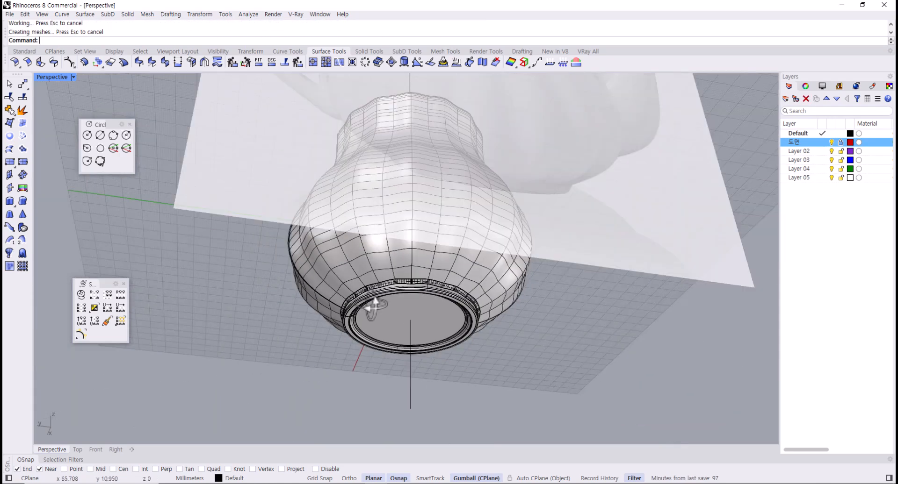
pyautogui.moveTo(369, 305); pyautogui.dragTo(405, 392, button='right')
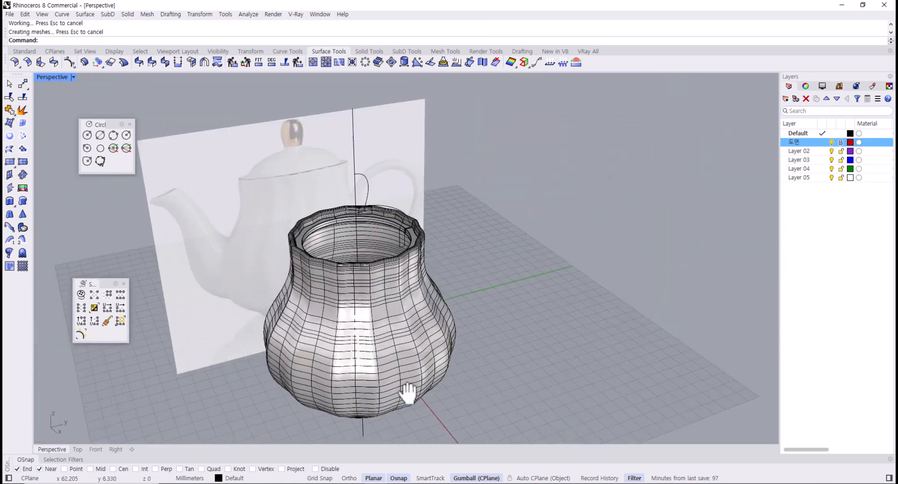
pyautogui.scroll(8, 411, 268)
pyautogui.scroll(10, 388, 227)
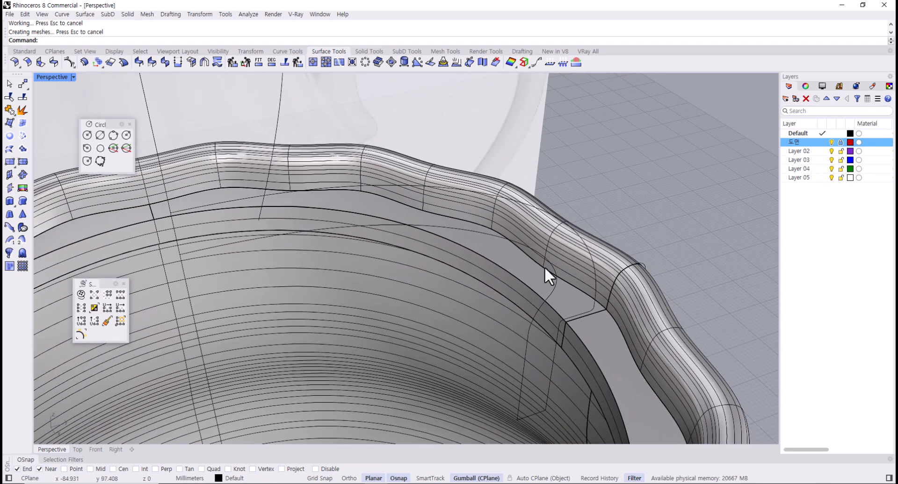
pyautogui.click(16, 64)
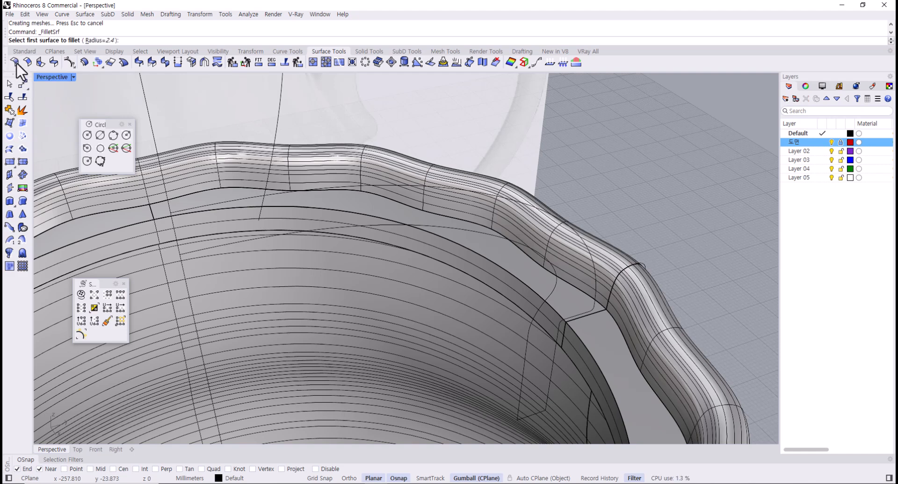
pyautogui.click(575, 263)
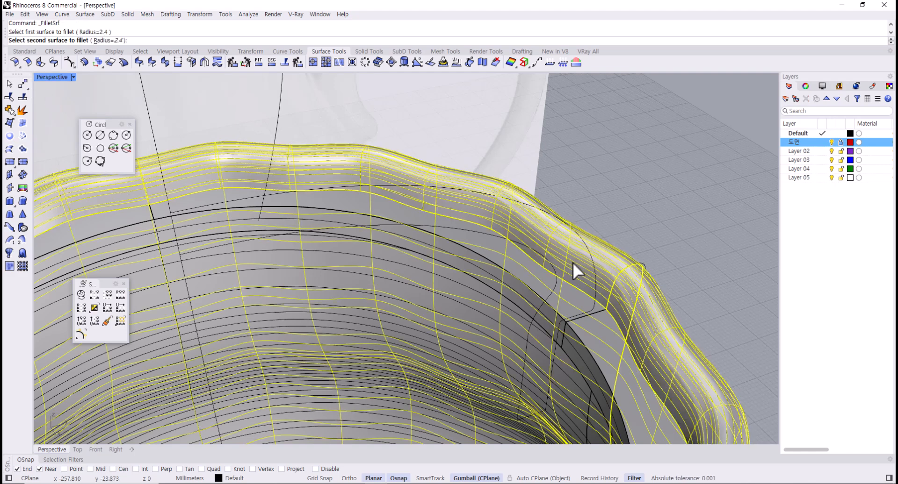
pyautogui.click(542, 287)
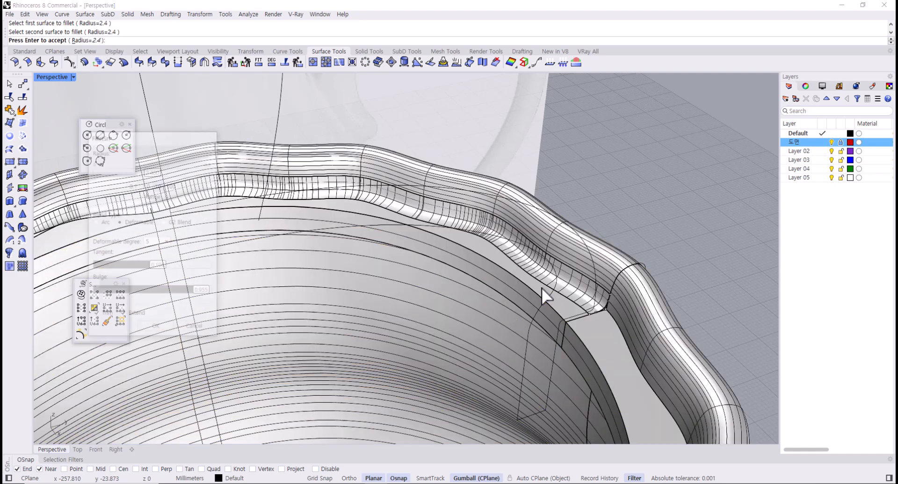
pyautogui.scroll(-3, 547, 294)
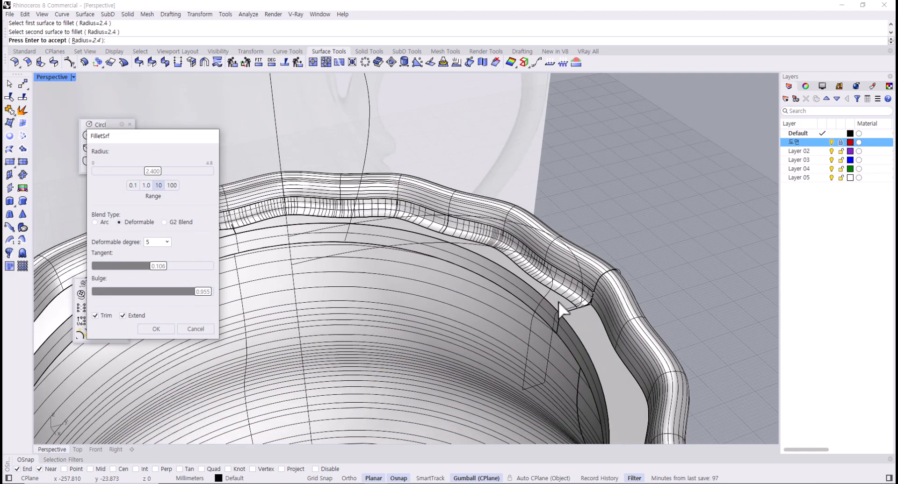
pyautogui.click(195, 329)
pyautogui.scroll(-4, 349, 239)
pyautogui.moveTo(348, 239); pyautogui.dragTo(582, 281, button='right')
pyautogui.scroll(5, 554, 225)
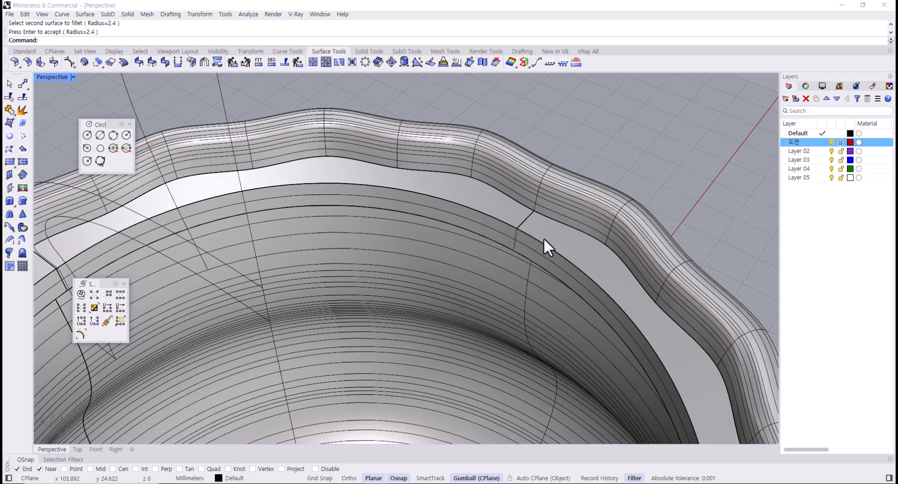
pyautogui.moveTo(543, 238); pyautogui.dragTo(535, 218, button='right')
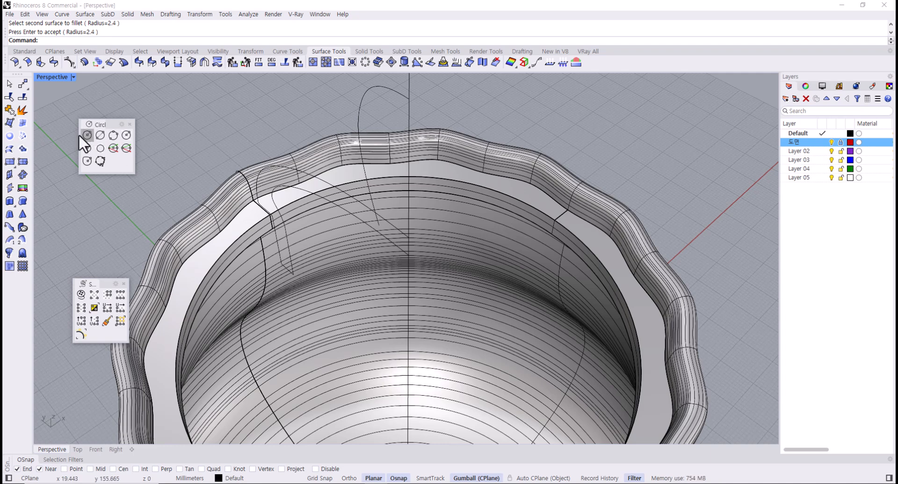
# Extract the four flat ledge surfaces around the inside of the teapot mouth and delete them.
pyautogui.click(22, 110)
pyautogui.click(343, 173)
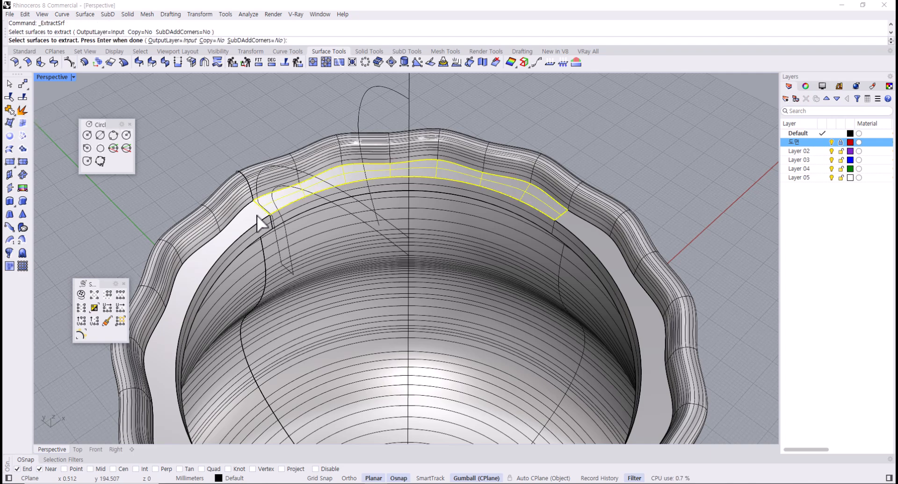
pyautogui.click(258, 215)
pyautogui.click(600, 247)
pyautogui.scroll(-5, 619, 307)
pyautogui.moveTo(618, 307); pyautogui.dragTo(734, 299, button='right')
pyautogui.click(614, 290)
pyautogui.moveTo(580, 321); pyautogui.dragTo(668, 331, button='right')
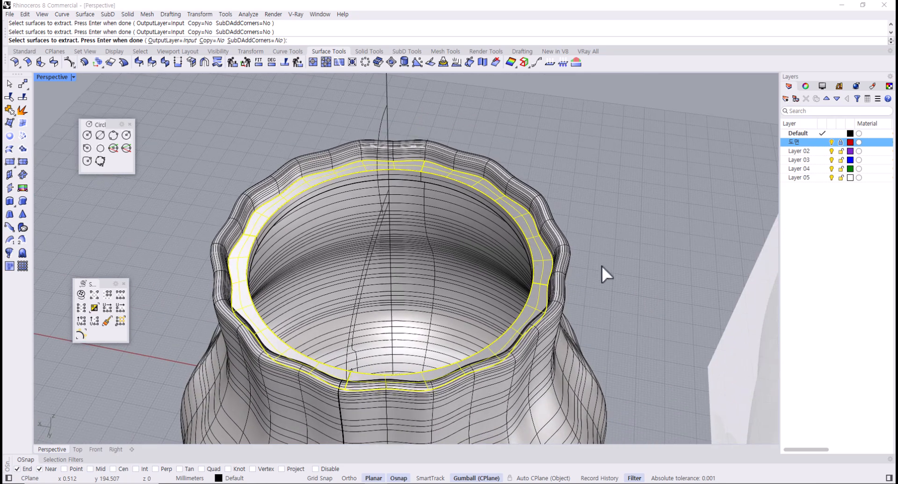
pyautogui.rightClick(601, 265)
pyautogui.press('Delete')
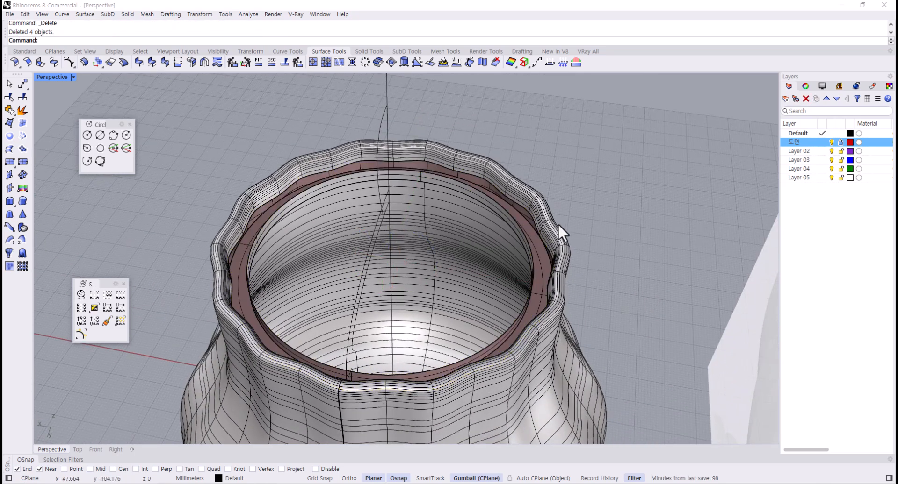
# Examine the open gap around the mouth and the edges of the inner and outer body surfaces beside it.
pyautogui.scroll(2, 507, 215)
pyautogui.click(505, 213)
pyautogui.click(512, 218)
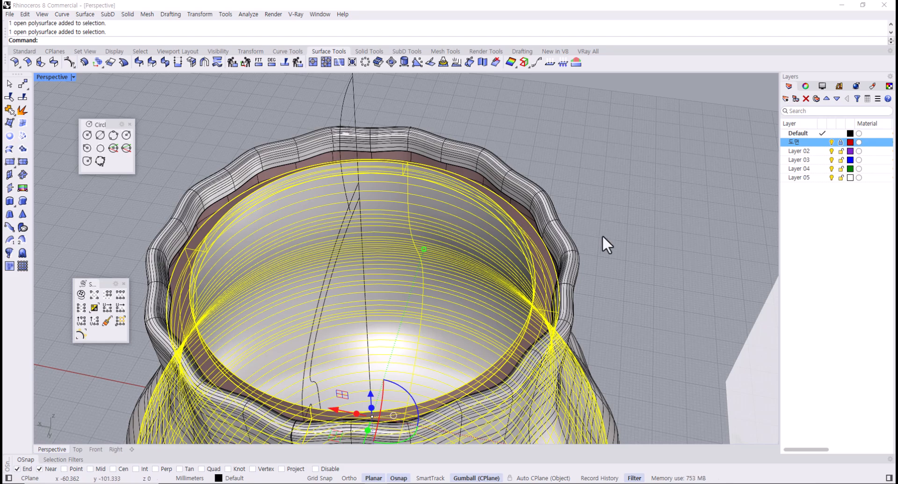
pyautogui.click(602, 235)
pyautogui.moveTo(602, 235); pyautogui.dragTo(507, 208, button='right')
pyautogui.click(464, 251)
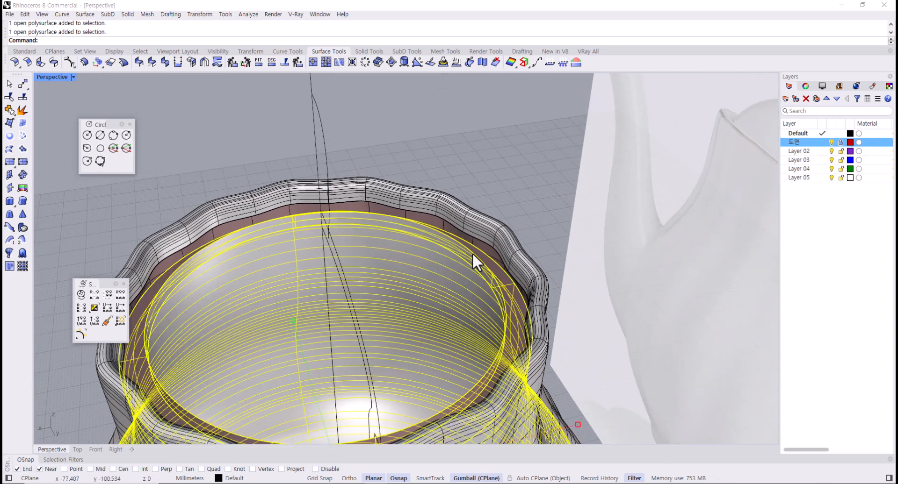
pyautogui.press('Escape')
pyautogui.moveTo(431, 218); pyautogui.dragTo(372, 215, button='right')
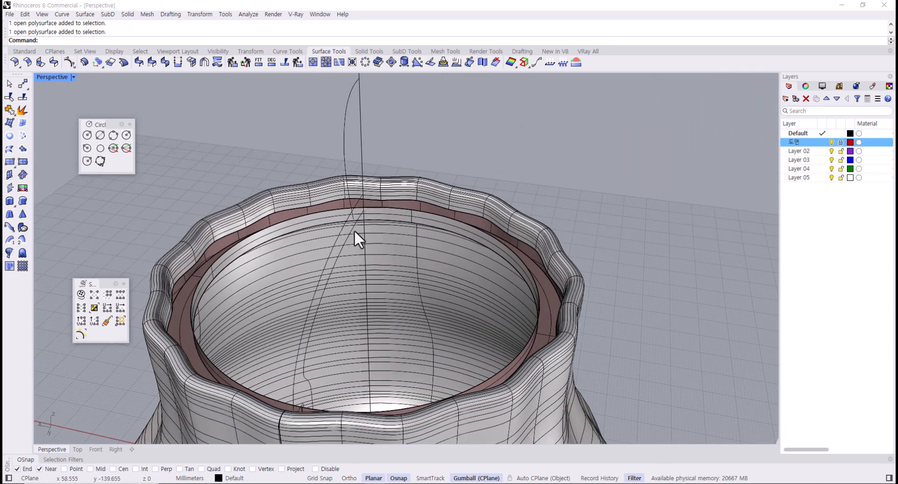
pyautogui.click(220, 255)
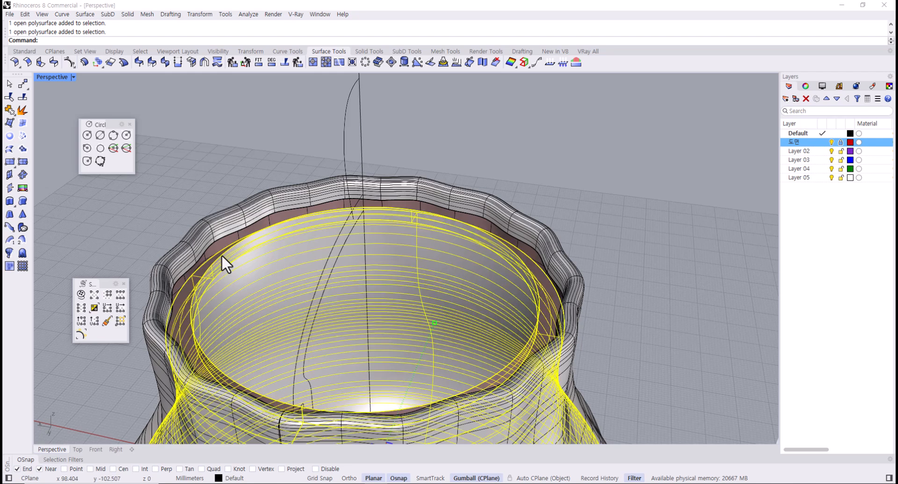
pyautogui.click(257, 131)
pyautogui.moveTo(210, 194); pyautogui.dragTo(236, 151, button='right')
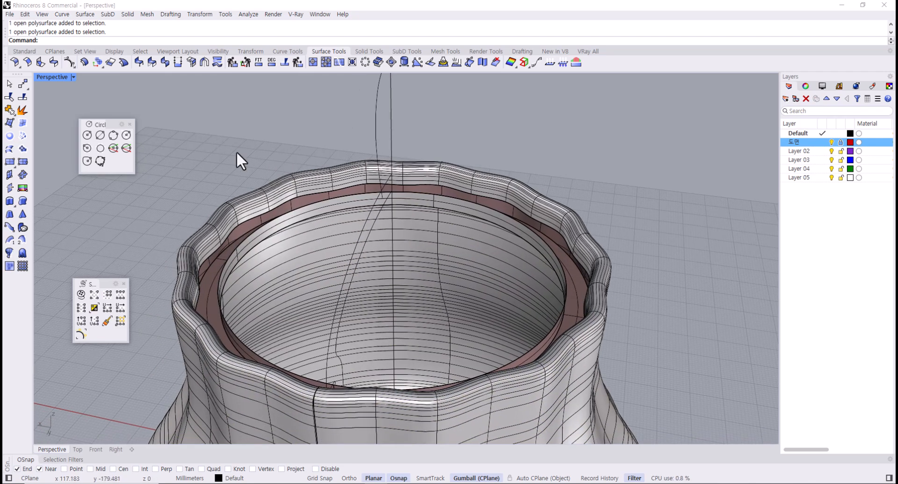
# Duplicate the four circular edge segments at the top of the inner wall and join them into one closed curve.
pyautogui.click(21, 52)
pyautogui.click(7, 178)
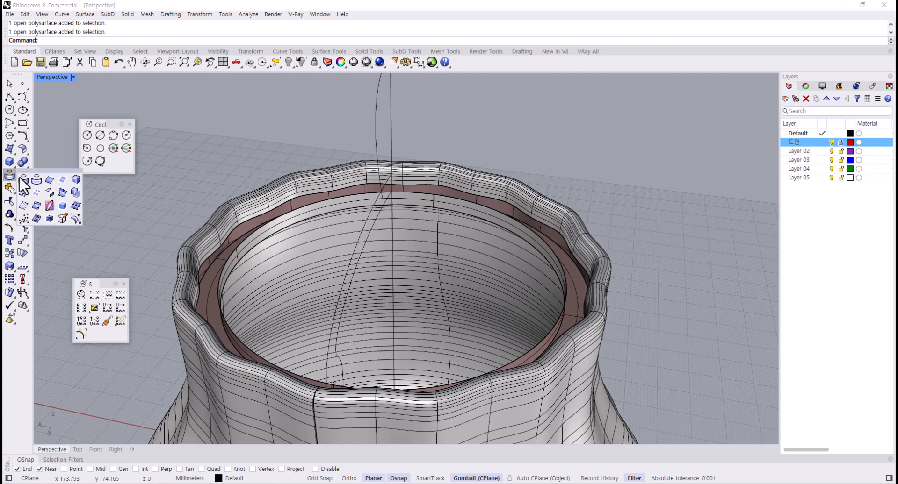
pyautogui.moveTo(49, 172); pyautogui.dragTo(88, 198)
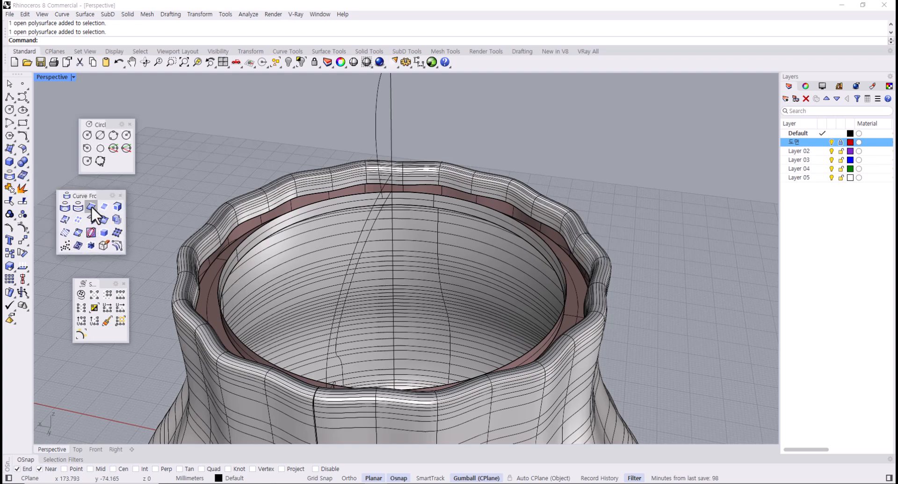
pyautogui.click(94, 209)
pyautogui.click(251, 238)
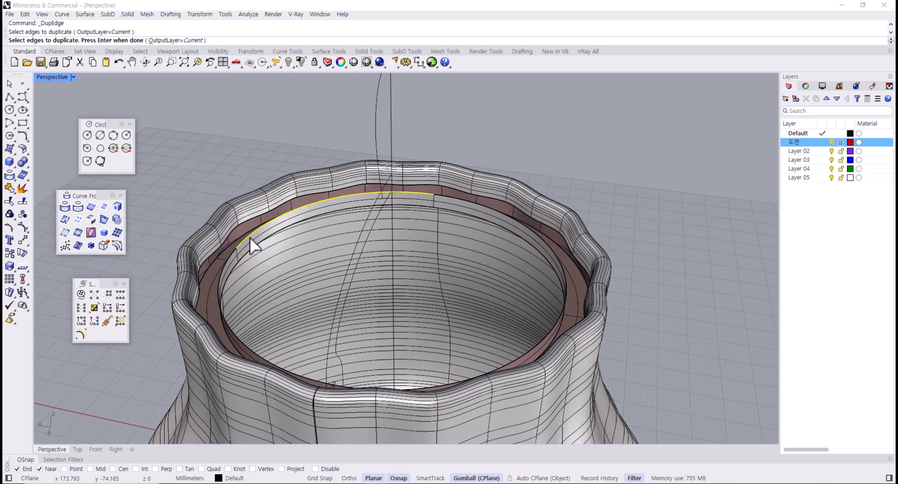
pyautogui.click(231, 254)
pyautogui.click(232, 254)
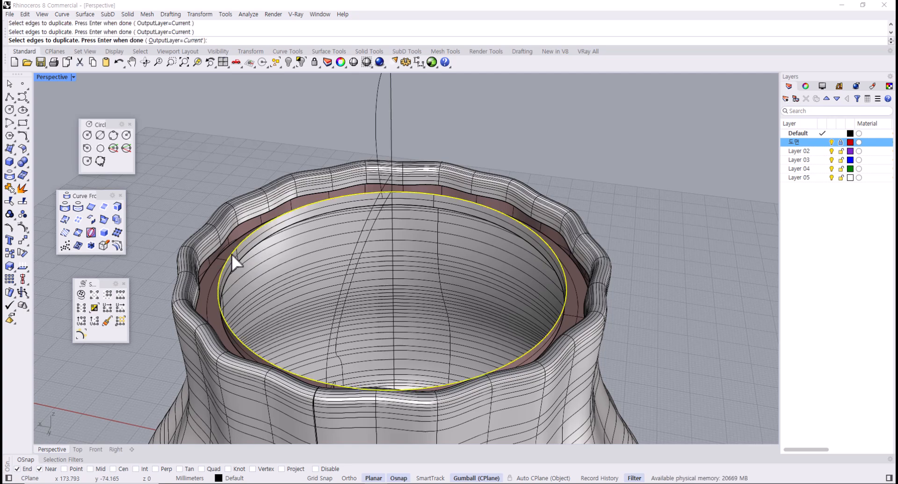
pyautogui.press('Return')
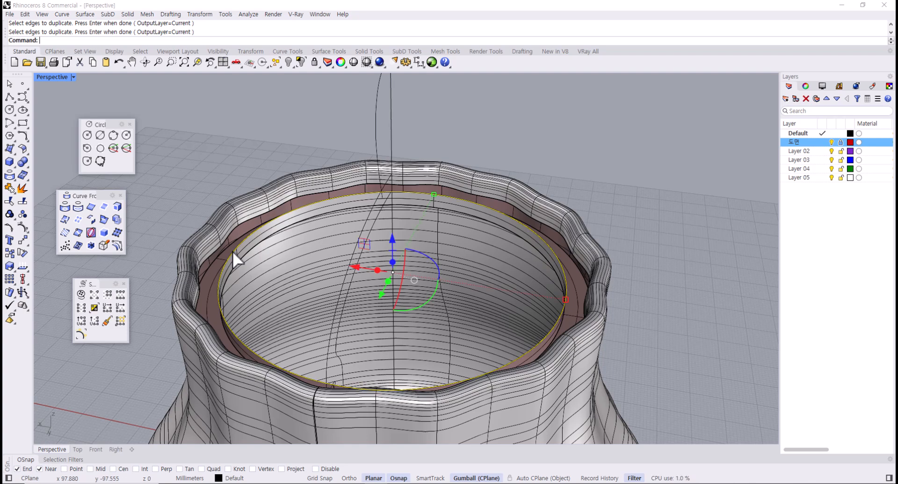
pyautogui.hotkey('ctrl', 'j')
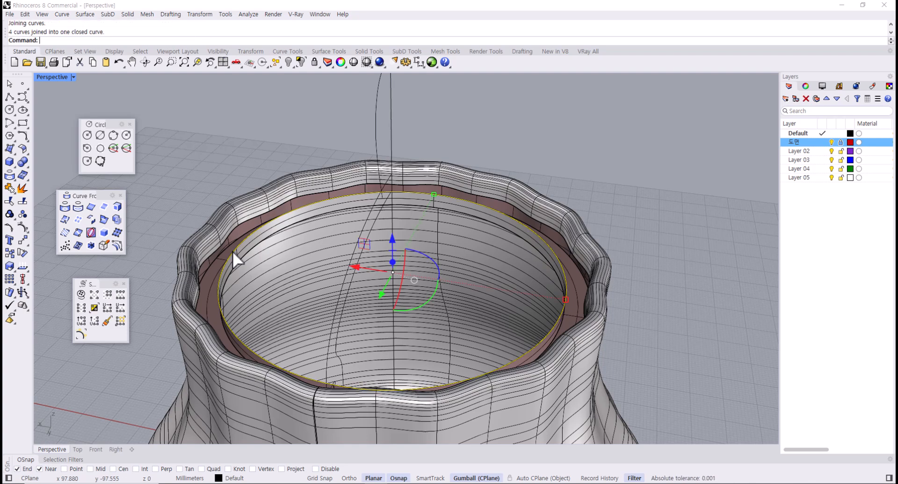
# Check the joined circle's control points and rebuild the curve with 28 spans, deleting the input.
pyautogui.press('F10')
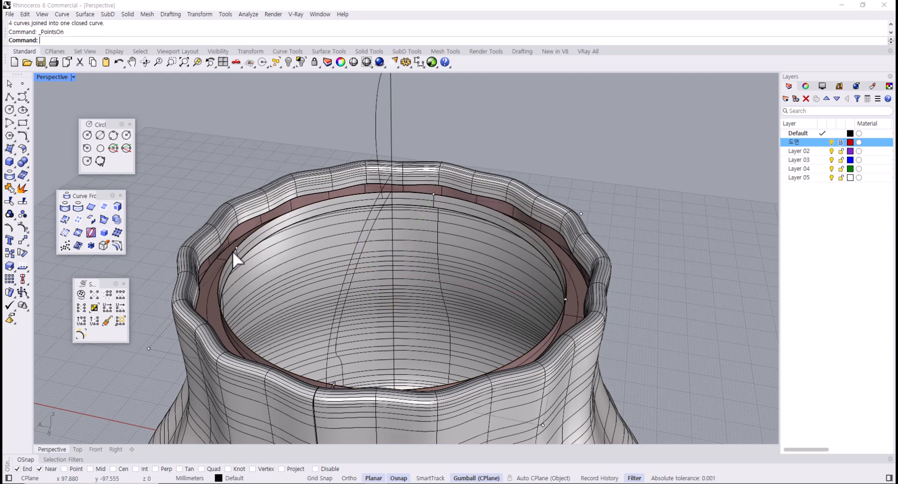
pyautogui.press('F11')
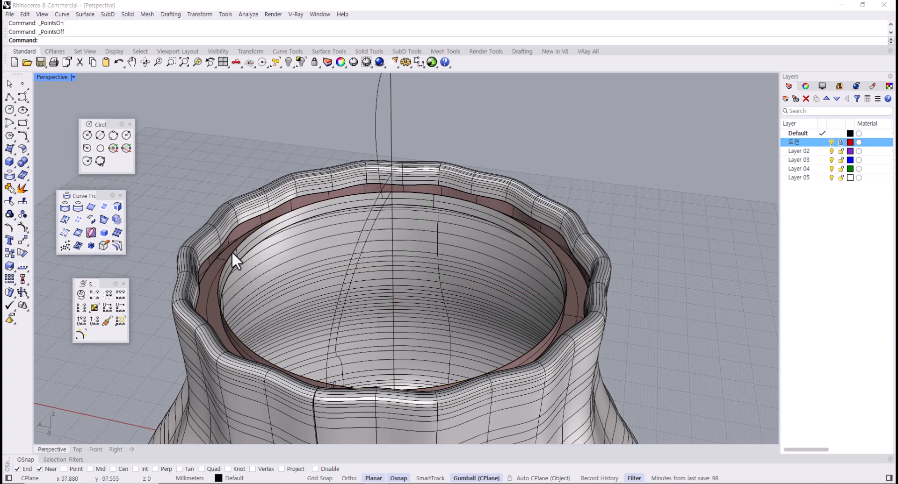
pyautogui.click(232, 254)
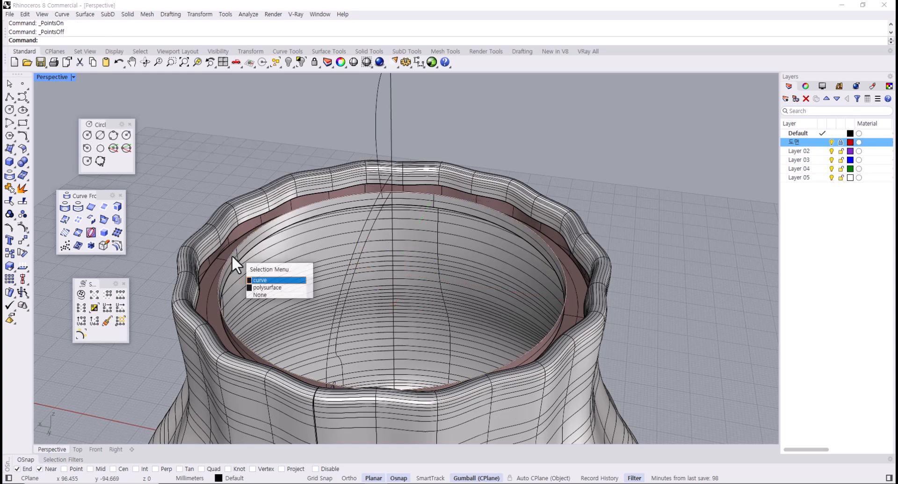
pyautogui.click(269, 280)
pyautogui.click(286, 53)
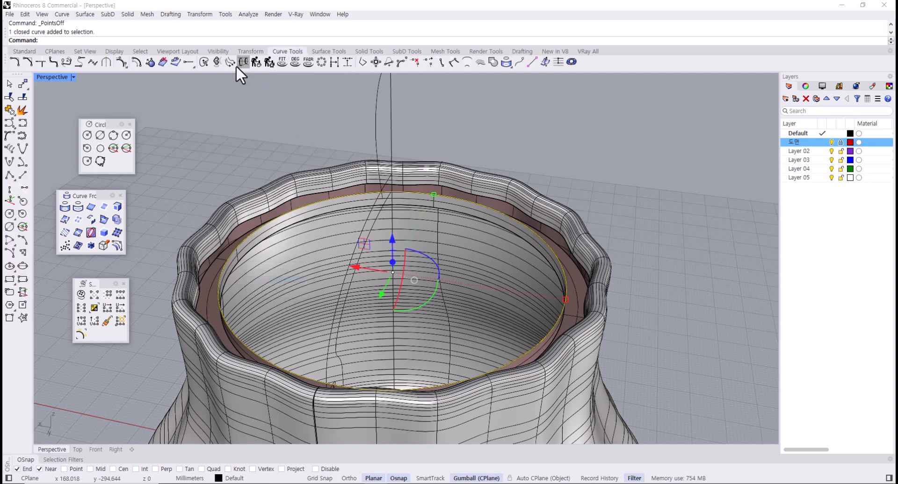
pyautogui.click(255, 64)
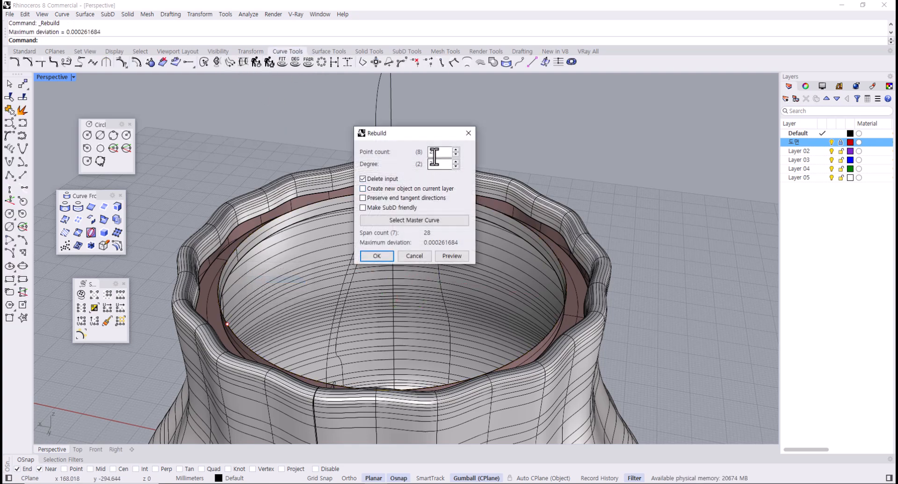
pyautogui.click(378, 255)
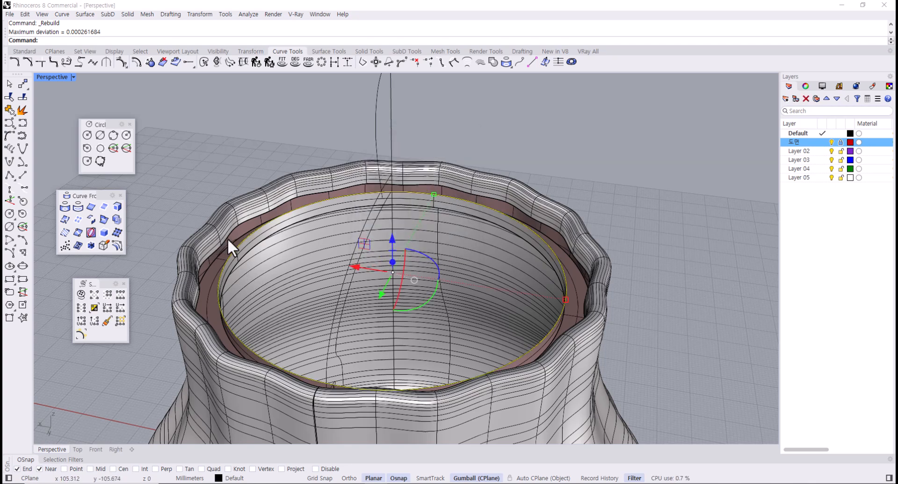
# Loft a straight-sections surface without simplifying between the fluted wall's inner edge and the rebuilt circular curve.
pyautogui.click(235, 153)
pyautogui.write('loft')
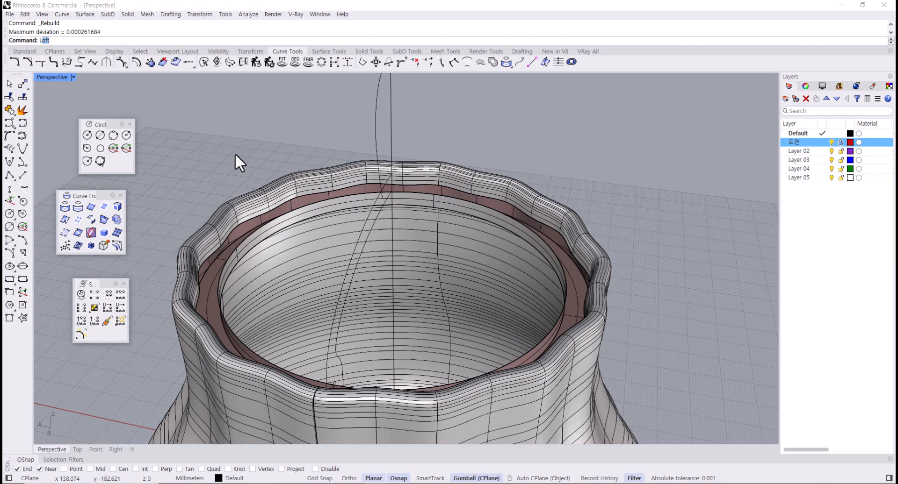
pyautogui.press('Return')
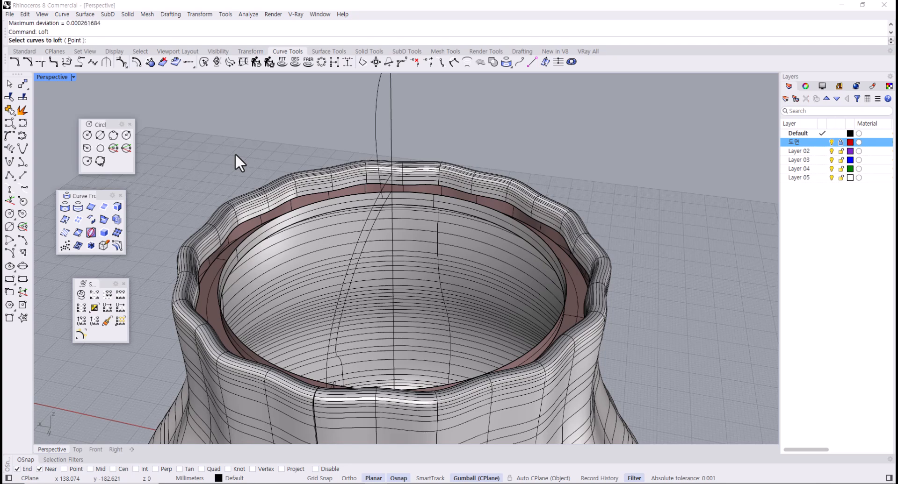
pyautogui.click(234, 232)
pyautogui.click(265, 255)
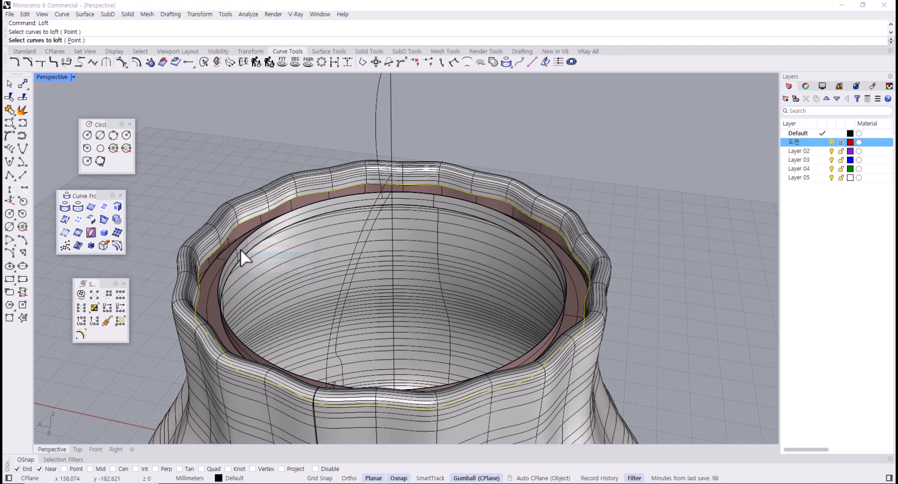
pyautogui.click(238, 246)
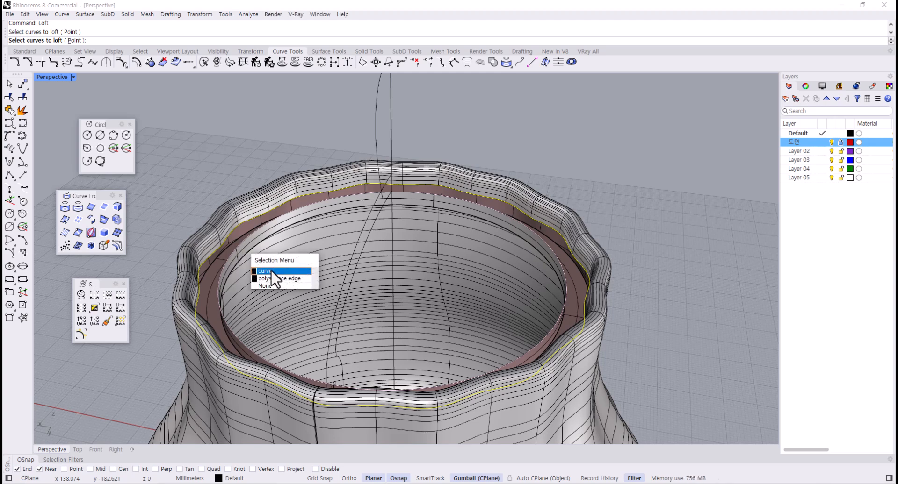
pyautogui.click(271, 271)
pyautogui.press('Return')
pyautogui.press('Return')
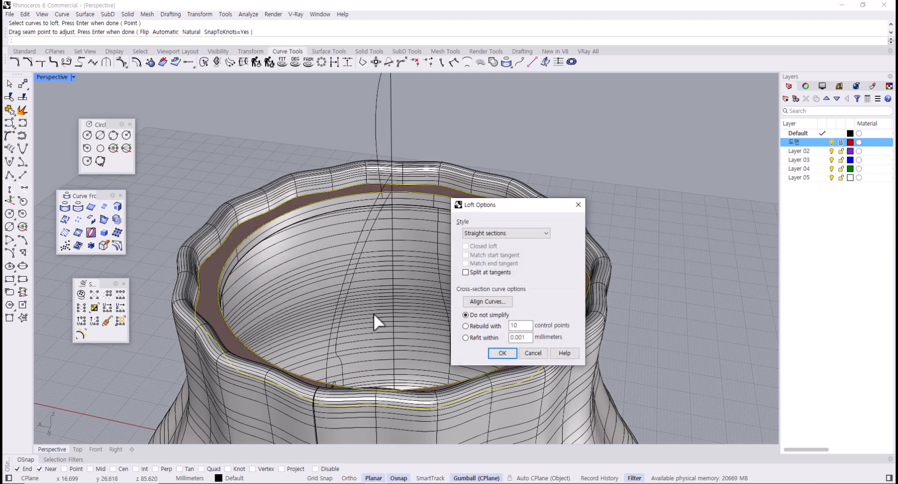
pyautogui.click(497, 353)
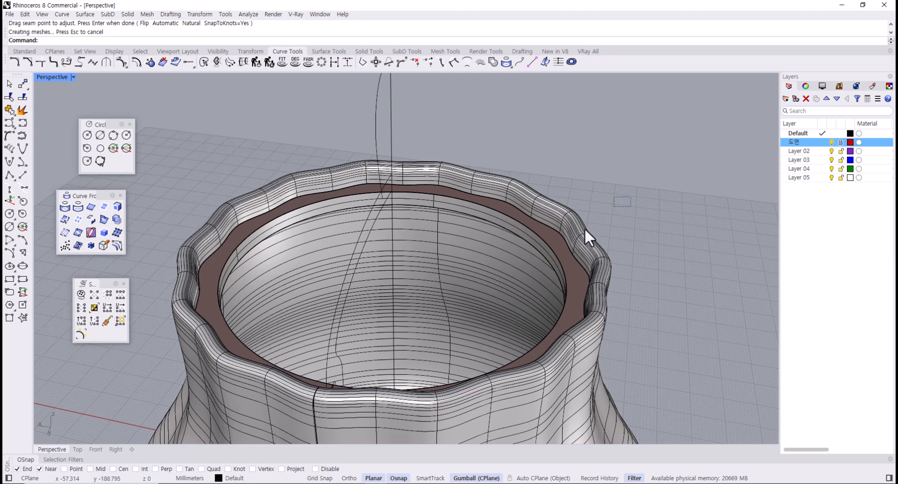
# Join the new ledge surface with the inner and outer teapot bodies into one polysurface.
pyautogui.hotkey('ctrl', 'a')
pyautogui.hotkey('ctrl', 'j')
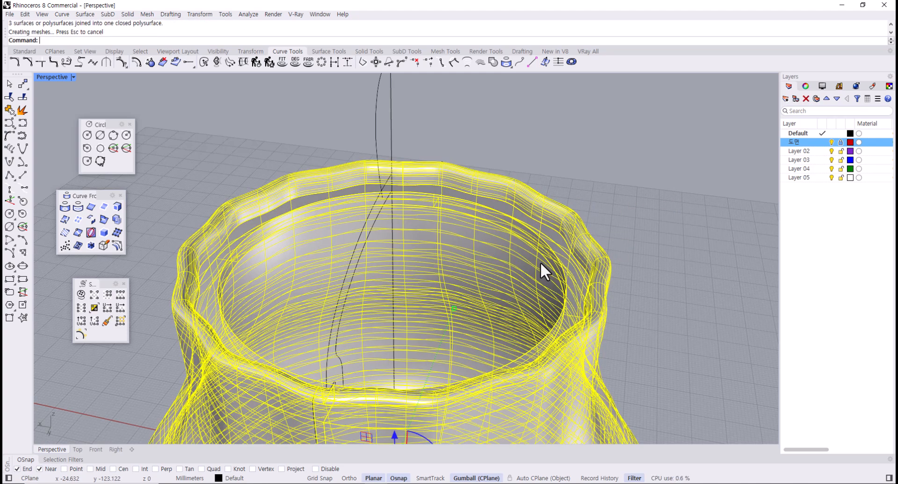
pyautogui.click(666, 271)
pyautogui.click(576, 271)
pyautogui.click(614, 263)
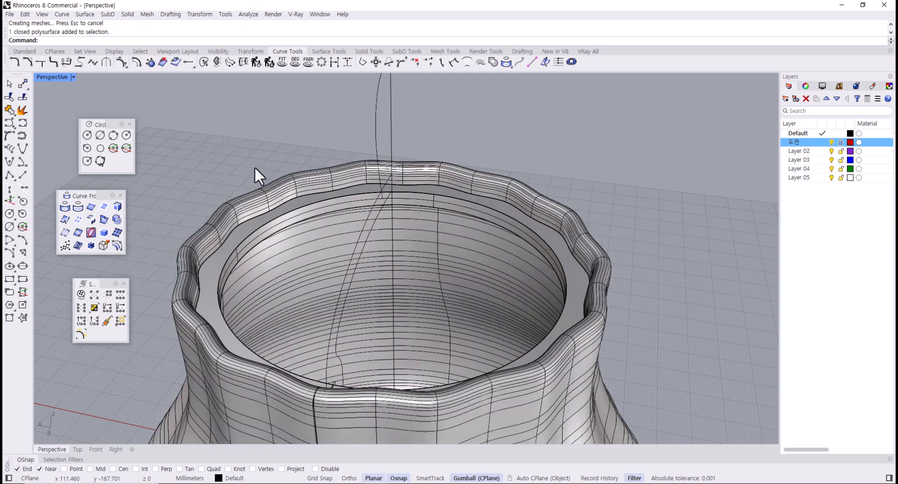
# Try a radius 2.4 FilletSrf between the new flat ledge and the mouth's fluted wall, and undo it.
pyautogui.click(318, 52)
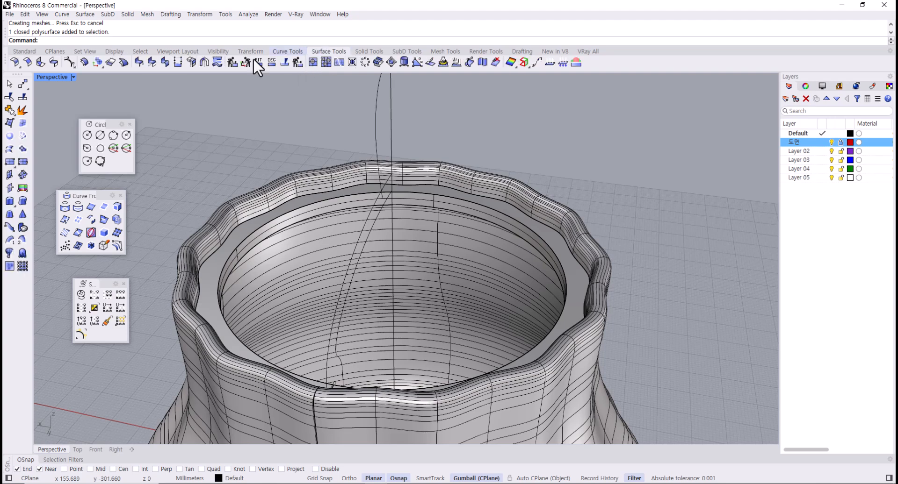
pyautogui.click(15, 63)
pyautogui.click(296, 201)
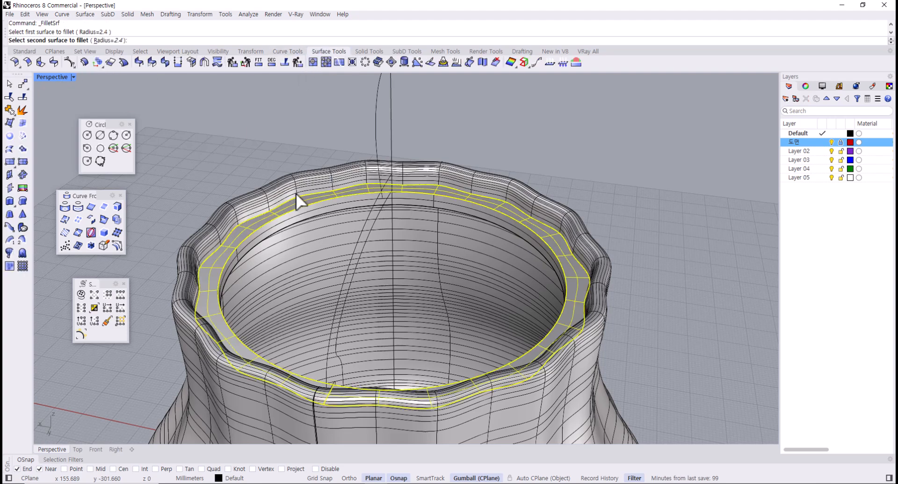
pyautogui.click(304, 188)
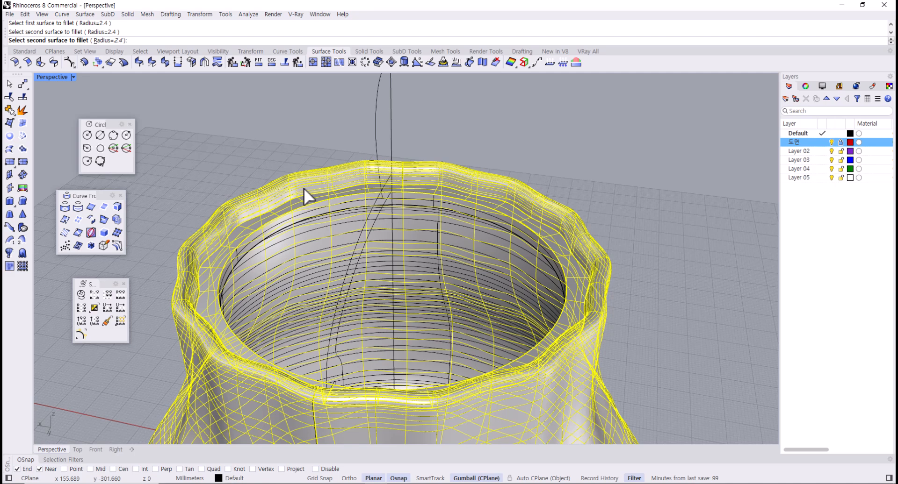
pyautogui.click(304, 188)
pyautogui.press('Return')
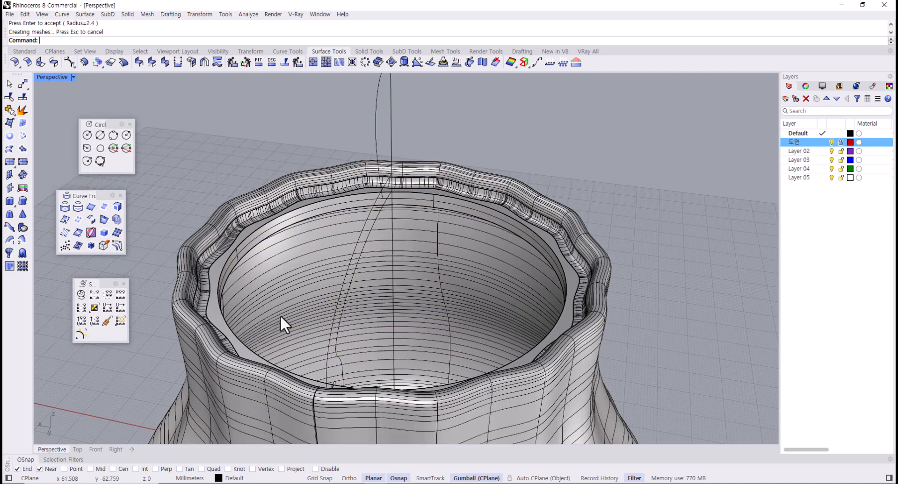
pyautogui.hotkey('ctrl', 'z')
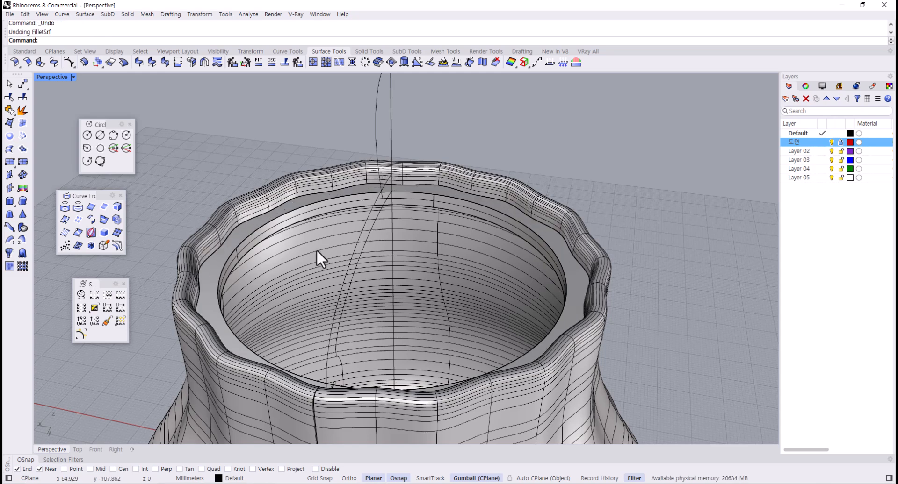
# Retry the radius 2.4 FilletSrf between the mouth's fluted wall and flat ledge, inspect the resulting strip, and undo the fillet.
pyautogui.click(10, 65)
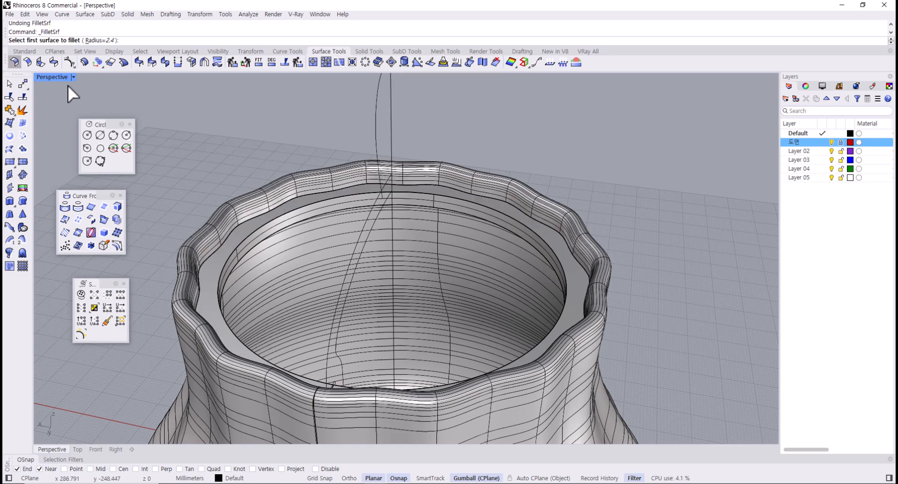
pyautogui.click(234, 217)
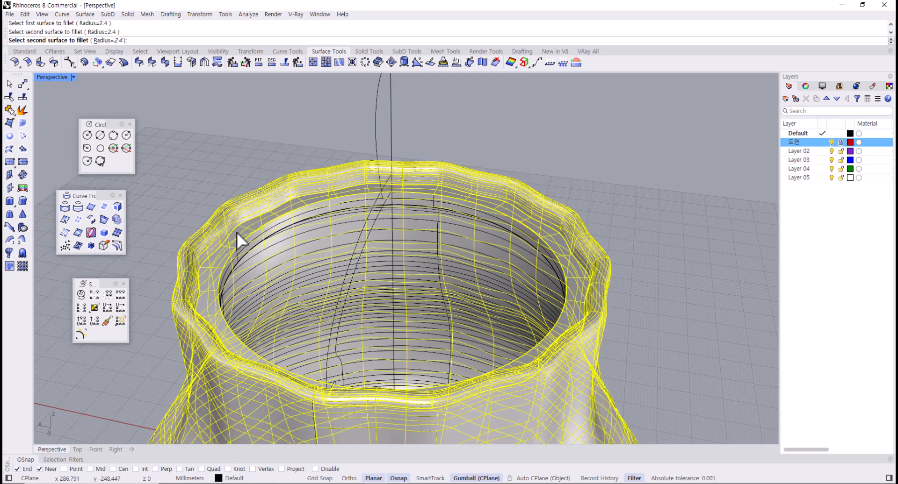
pyautogui.click(237, 232)
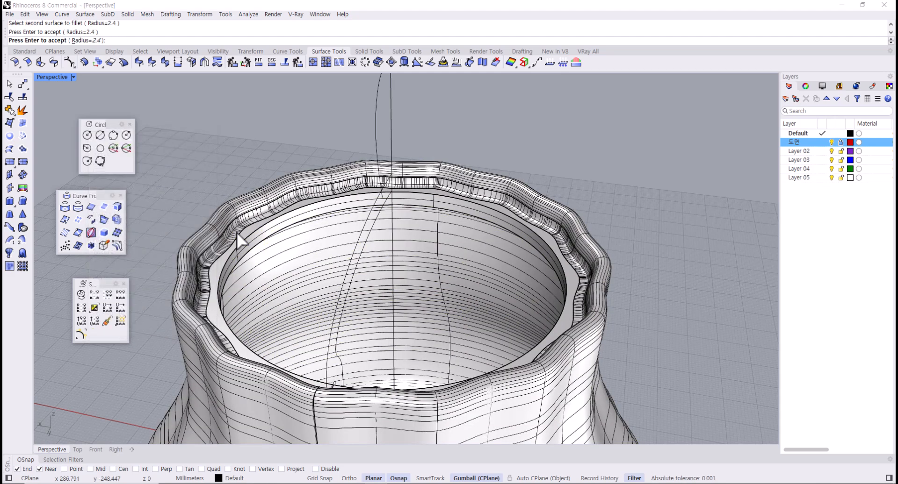
pyautogui.press('Return')
pyautogui.press('Return')
pyautogui.click(238, 224)
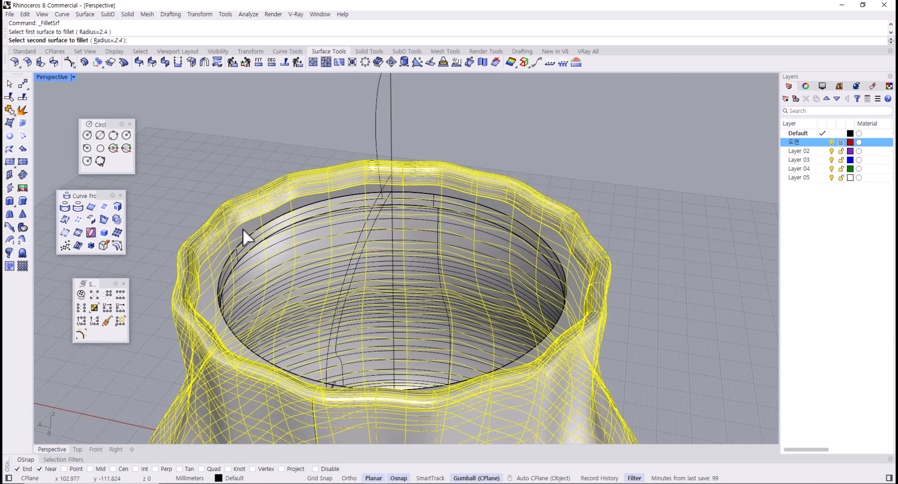
pyautogui.click(243, 229)
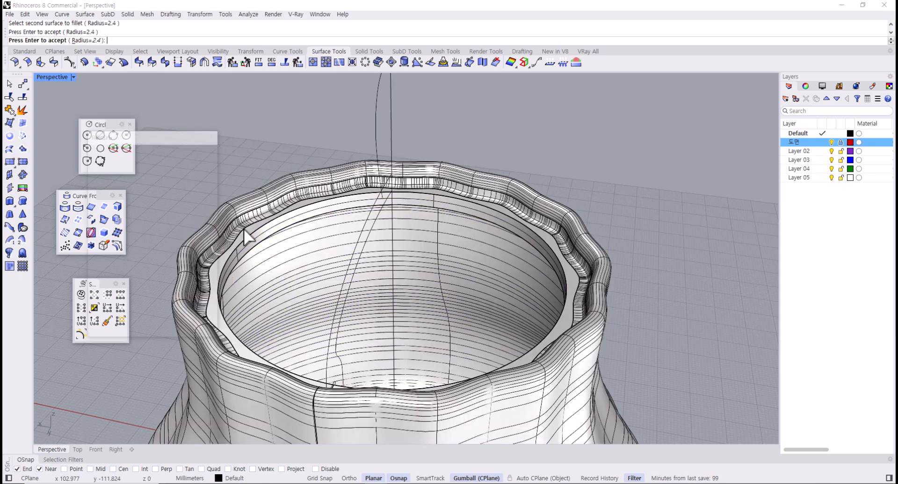
pyautogui.press('Return')
pyautogui.moveTo(215, 242)
pyautogui.mouseDown(button='right')
pyautogui.moveTo(200, 280)
pyautogui.moveTo(176, 266)
pyautogui.moveTo(252, 247)
pyautogui.mouseUp(button='right')
pyautogui.hotkey('ctrl', 'z')
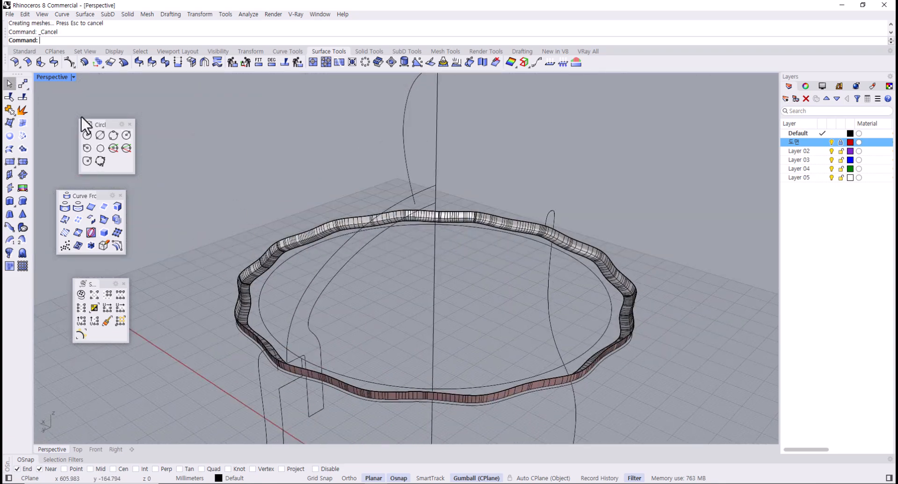
# Check by selection that the teapot body with its new ledge is a closed polysurface.
pyautogui.scroll(3, 285, 243)
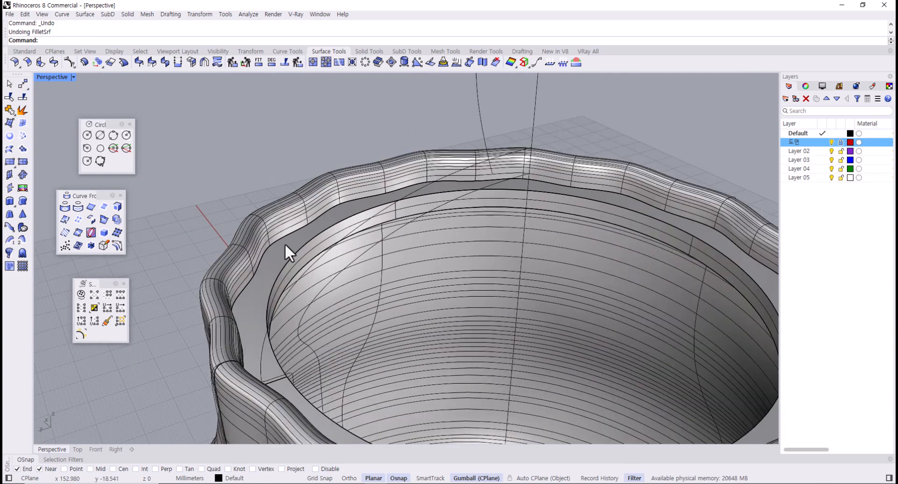
pyautogui.click(284, 243)
pyautogui.moveTo(371, 131); pyautogui.dragTo(284, 286)
pyautogui.press('Escape')
pyautogui.scroll(5, 297, 226)
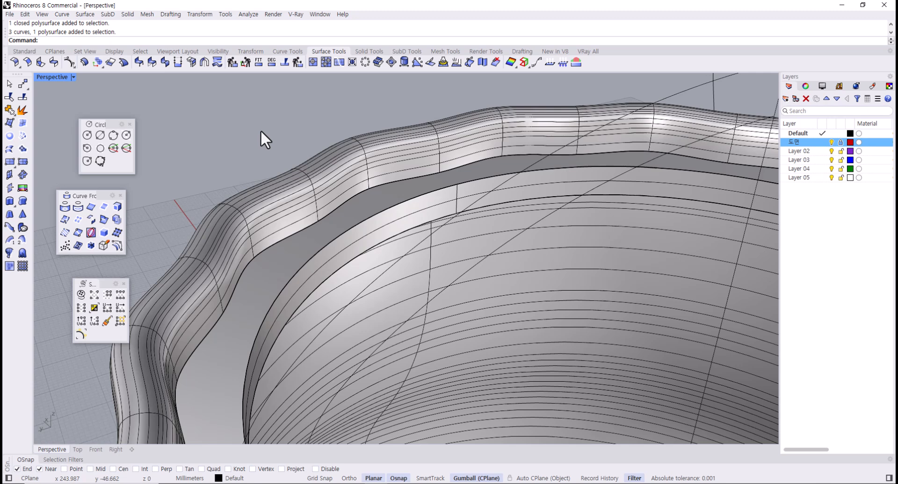
# Try a radius 2 FilletEdge along the fluted edge between the mouth's inner wall and the ledge, and undo it.
pyautogui.write('Fillet')
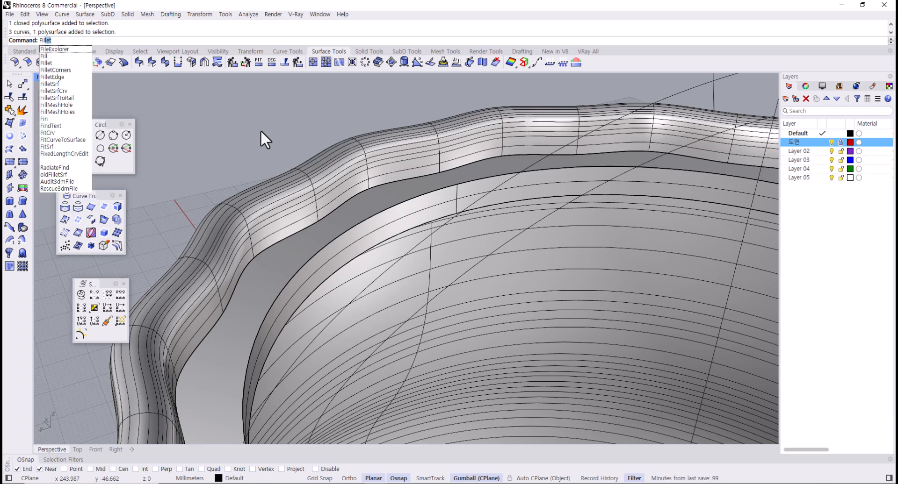
pyautogui.press('Down')
pyautogui.press('Down')
pyautogui.press('Down')
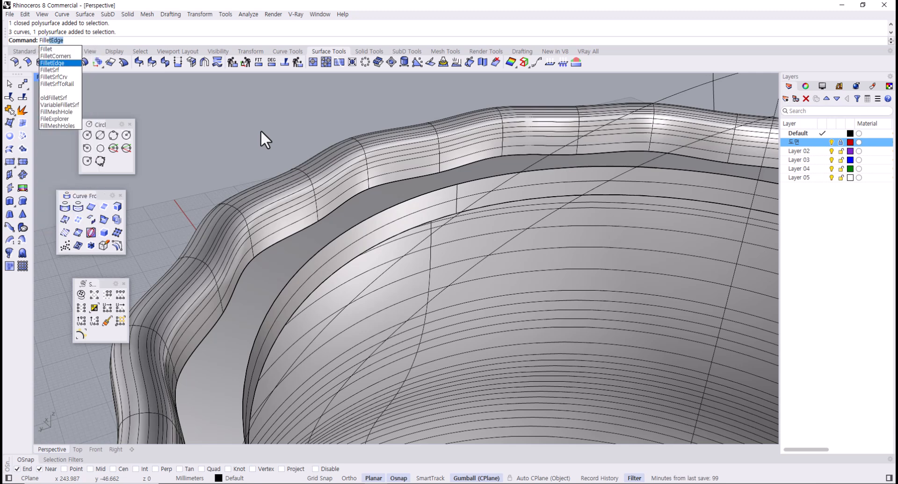
pyautogui.press('Return')
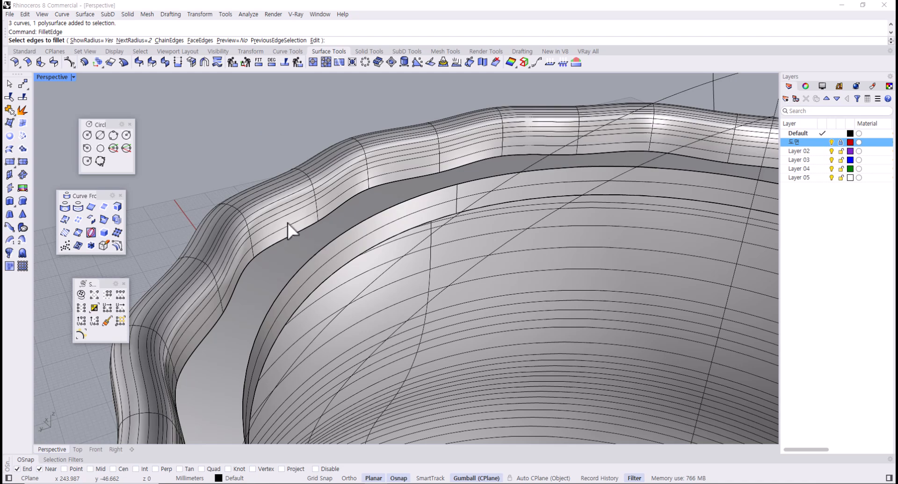
pyautogui.click(293, 235)
pyautogui.press('Return')
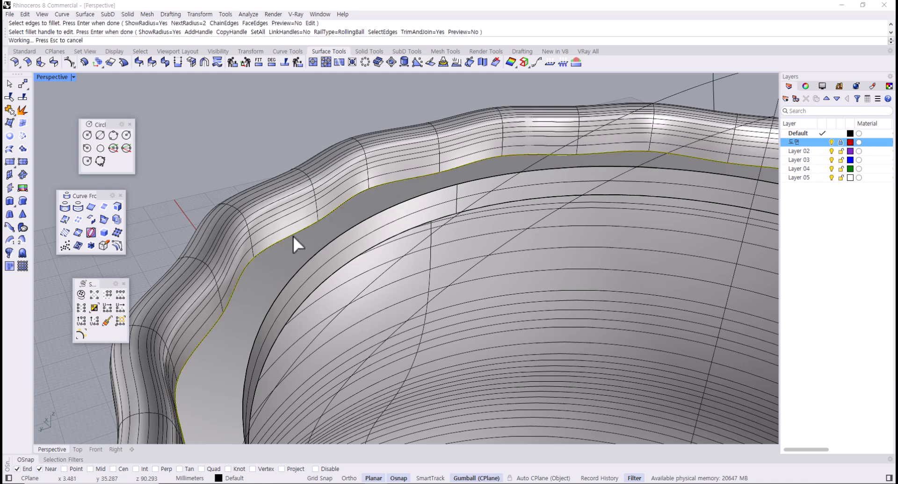
pyautogui.press('Return')
pyautogui.hotkey('ctrl', 'z')
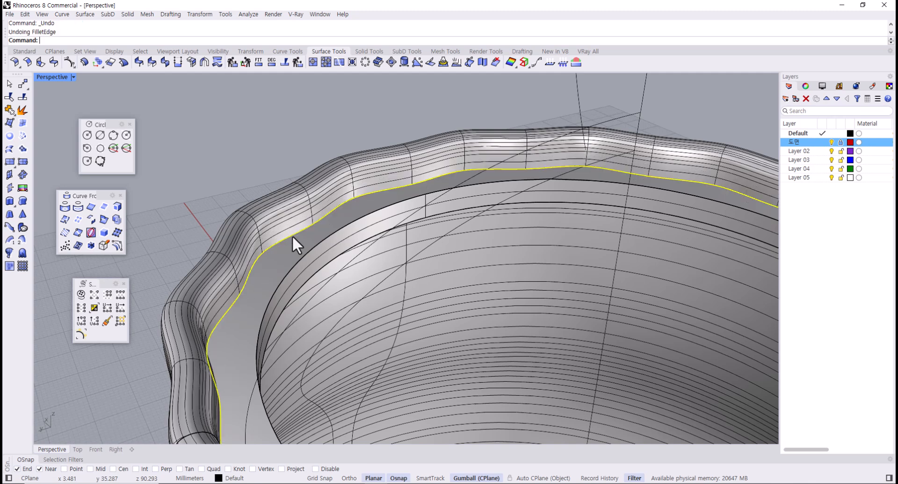
pyautogui.press('Return')
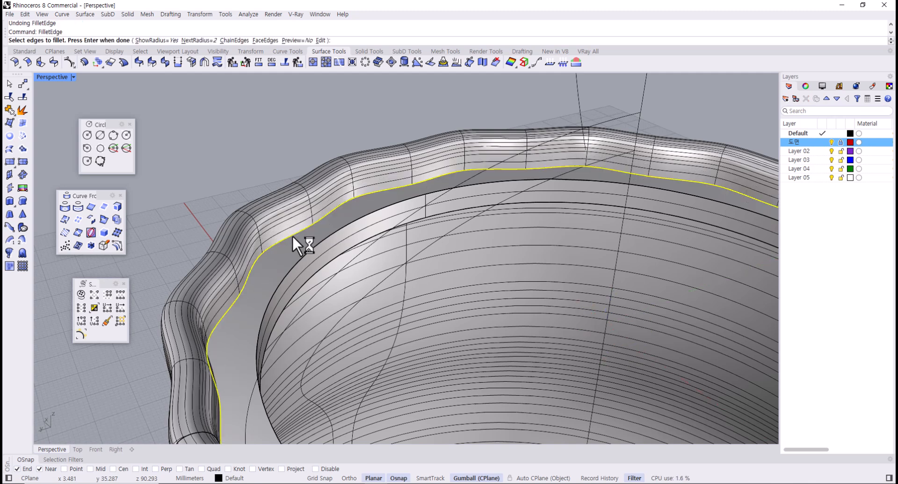
pyautogui.press('Escape')
# Fillet the fluted edge between the mouth's inner wall and the flat ledge with FilletEdge at radius 1.5.
pyautogui.press('Return')
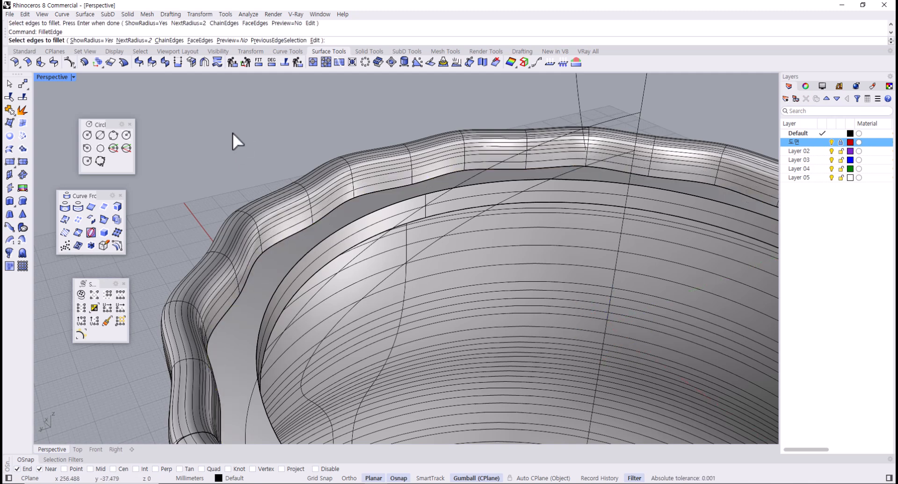
pyautogui.write('1.5')
pyautogui.press('Return')
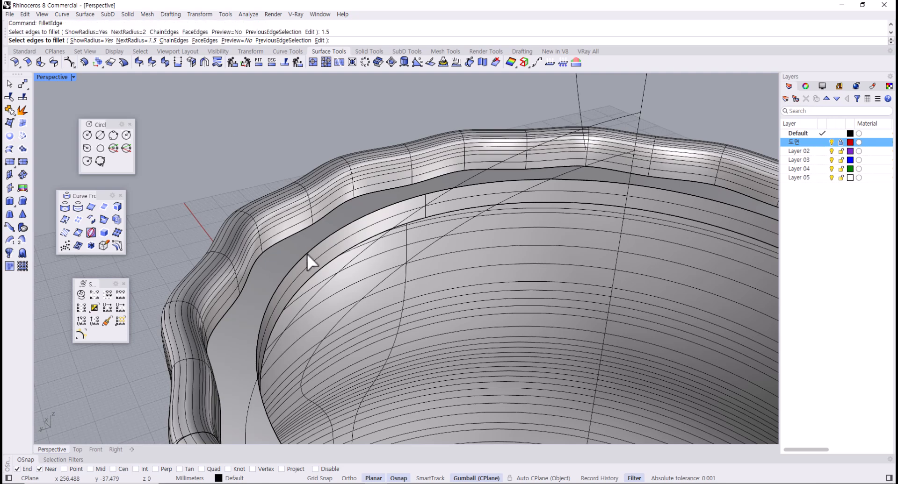
pyautogui.click(298, 232)
pyautogui.press('Return')
pyautogui.press('Return')
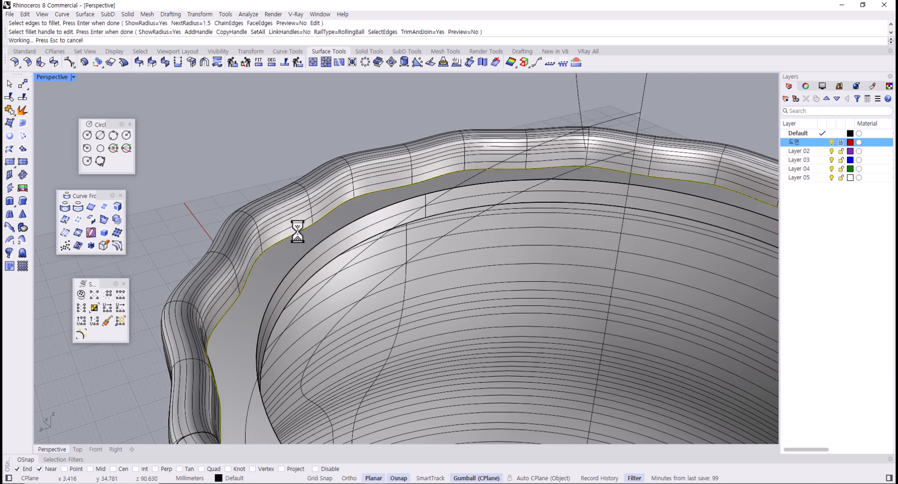
pyautogui.scroll(-8, 298, 231)
pyautogui.scroll(4, 301, 219)
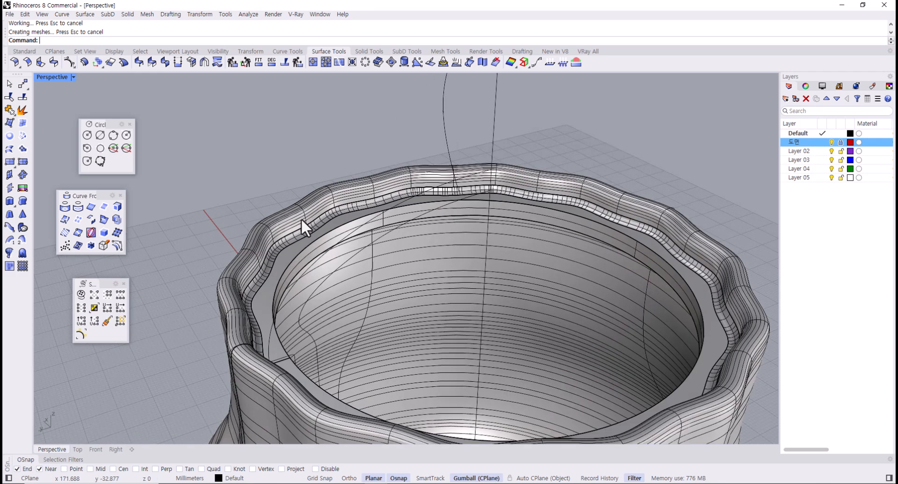
# Fillet the ledge's inner circular edge with FilletEdge at radius 1.
pyautogui.scroll(4, 301, 218)
pyautogui.press('Return')
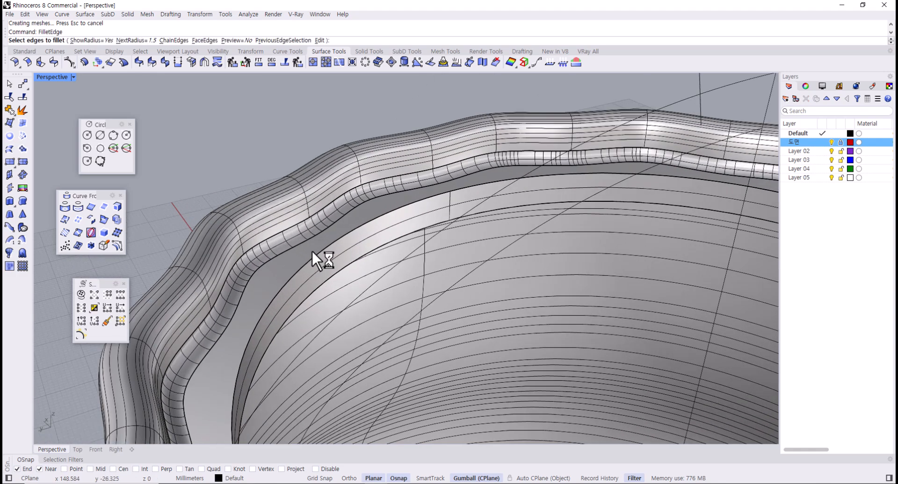
pyautogui.click(137, 41)
pyautogui.write('1')
pyautogui.press('Return')
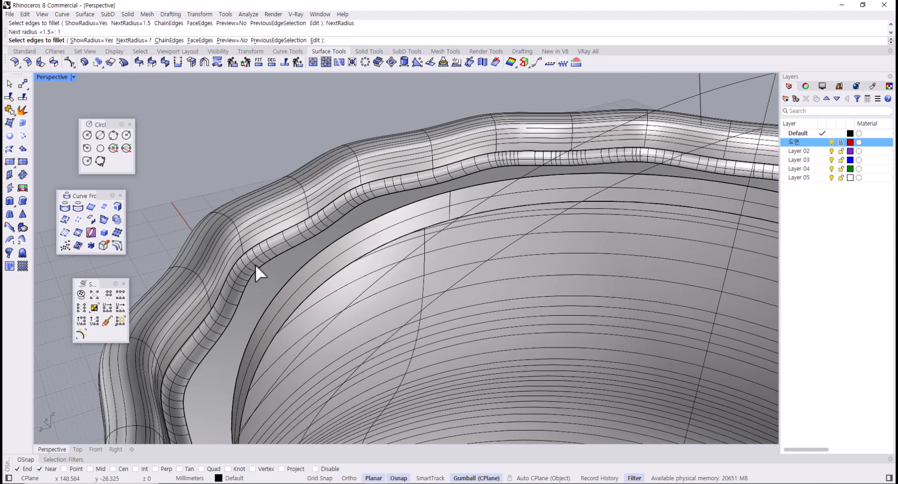
pyautogui.click(296, 273)
pyautogui.press('Return')
pyautogui.press('Return')
pyautogui.scroll(-1, 295, 276)
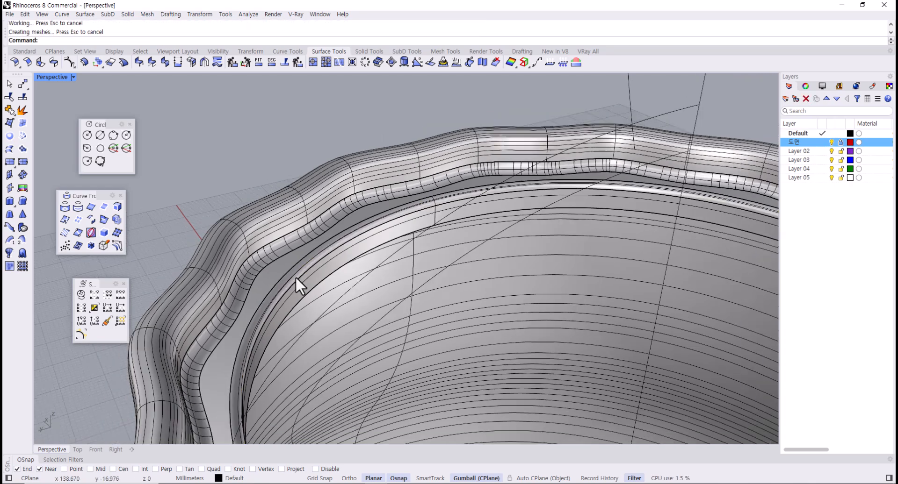
# Fillet the circular edge just below the ledge, where the short rim wall meets the inner body, at radius 1.
pyautogui.press('Return')
pyautogui.click(312, 292)
pyautogui.press('Return')
pyautogui.press('Return')
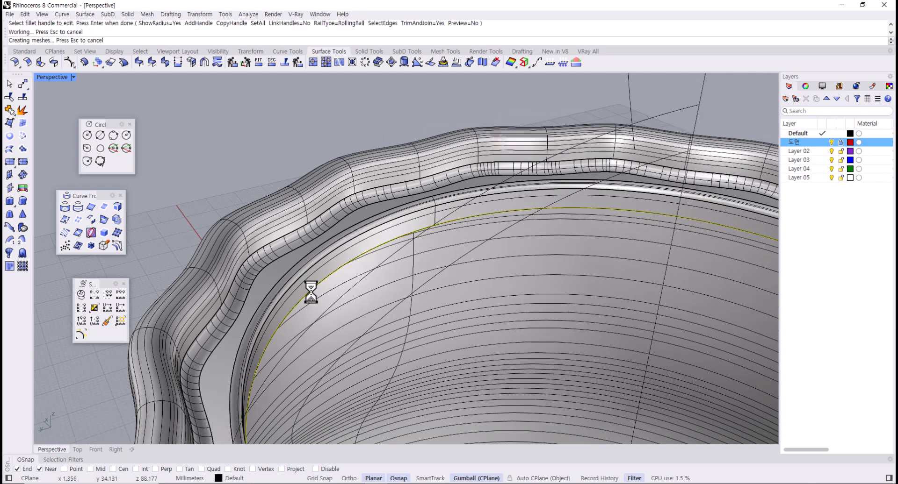
pyautogui.scroll(-6, 310, 291)
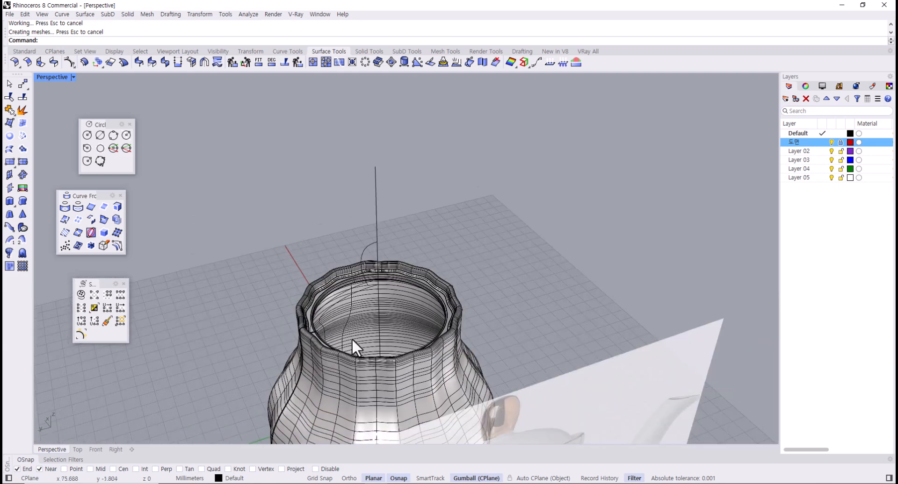
pyautogui.moveTo(352, 339); pyautogui.dragTo(400, 218, button='right')
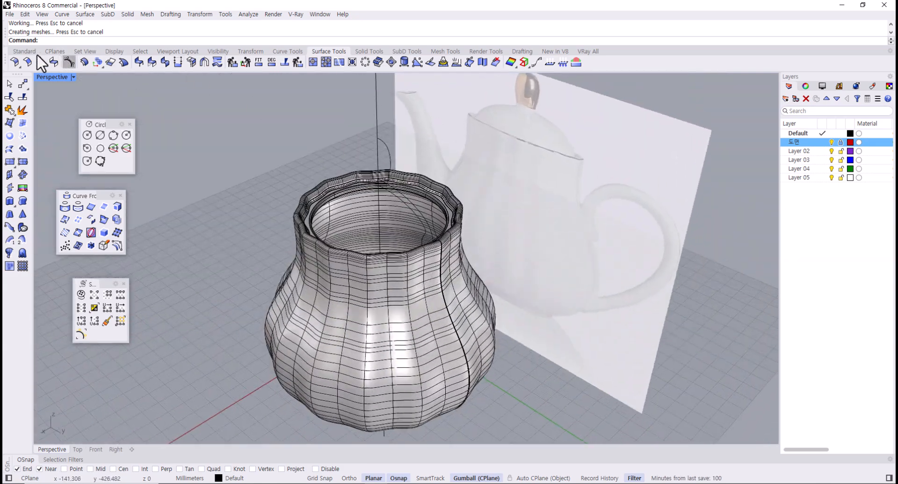
# Show the hidden lid and compare the lid and knob on the teapot with the reference picture.
pyautogui.click(23, 51)
pyautogui.click(300, 62)
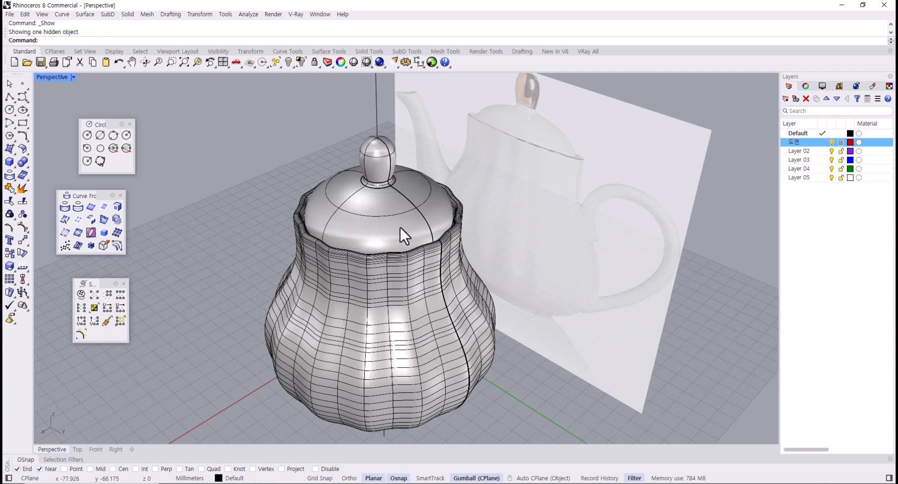
pyautogui.moveTo(400, 226); pyautogui.dragTo(441, 195, button='right')
pyautogui.scroll(4, 439, 189)
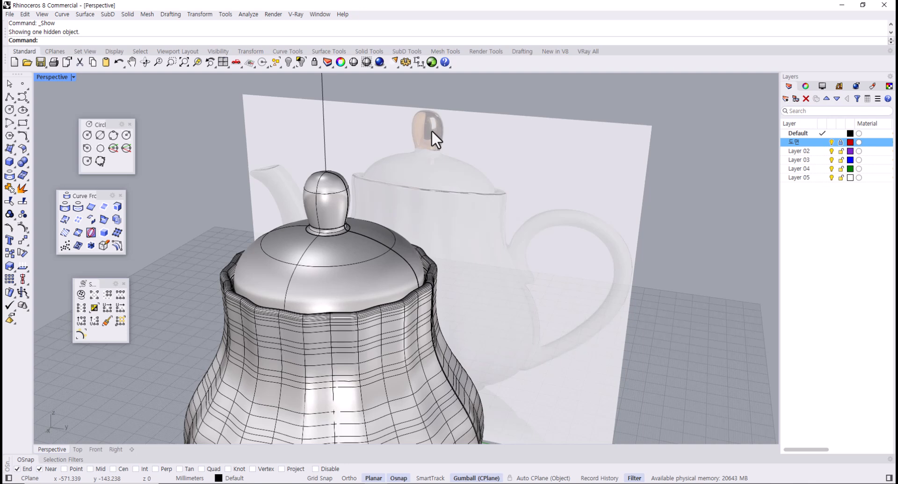
pyautogui.click(333, 212)
pyautogui.press('Escape')
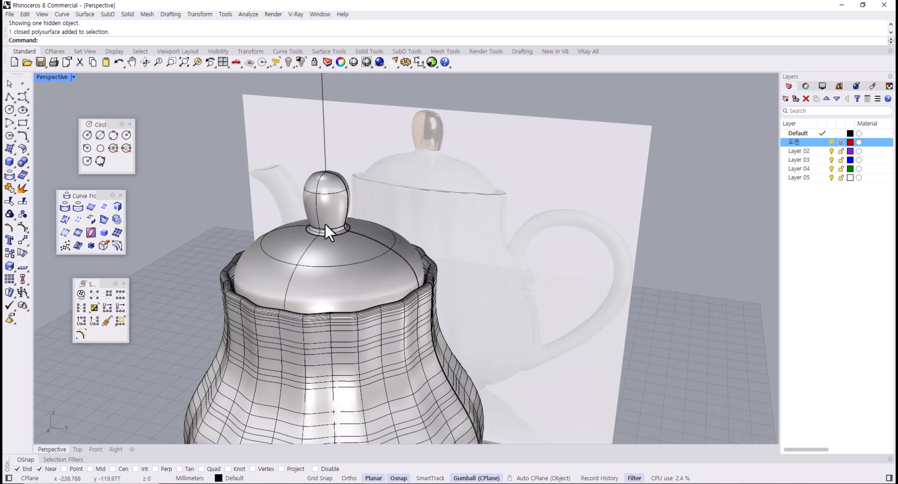
pyautogui.scroll(2, 325, 223)
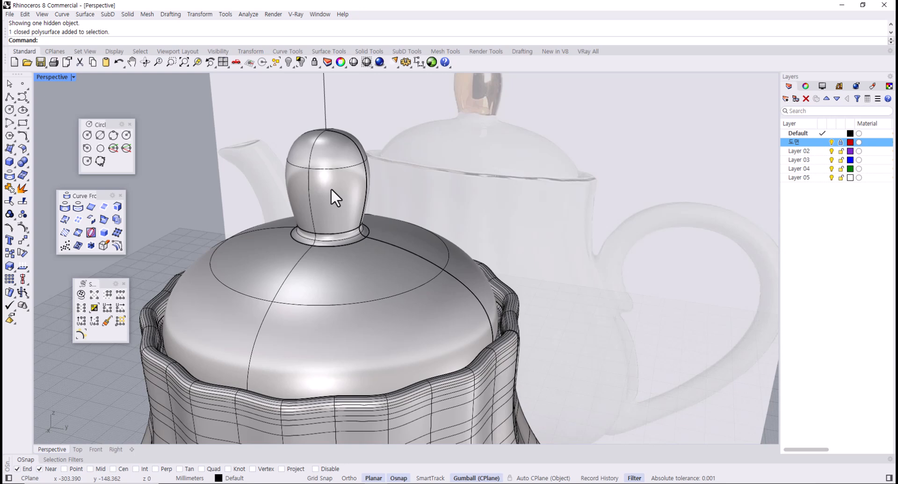
pyautogui.scroll(-5, 323, 237)
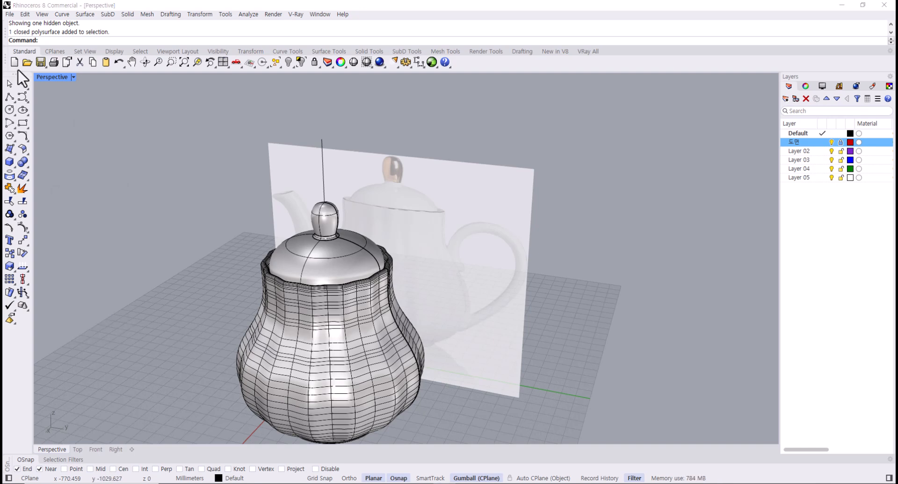
# Switch to the four-view layout, frame the teapot in the Right and Perspective views, and examine the tea set photo in the image viewer.
pyautogui.doubleClick(43, 79)
pyautogui.scroll(-5, 591, 359)
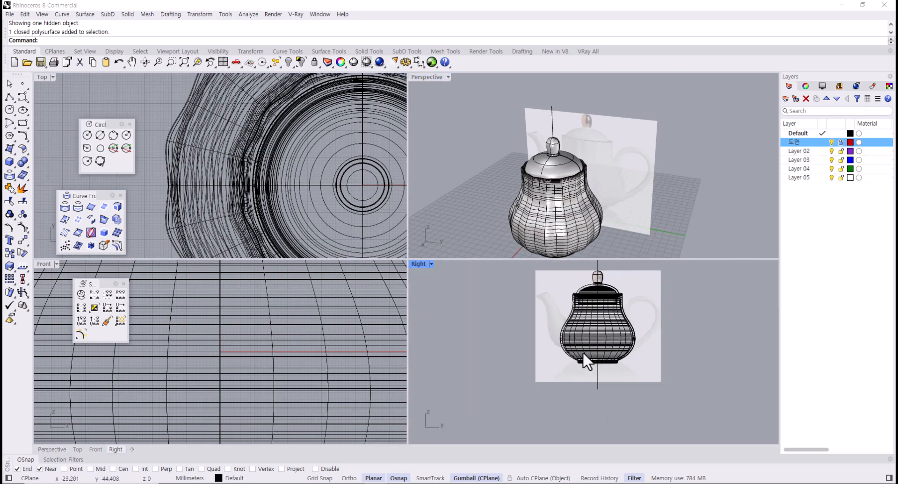
pyautogui.scroll(3, 549, 372)
pyautogui.scroll(-6, 490, 122)
pyautogui.keyDown('shift'); pyautogui.moveTo(556, 175); pyautogui.dragTo(585, 151, button='right'); pyautogui.keyUp('shift')
pyautogui.scroll(2, 556, 161)
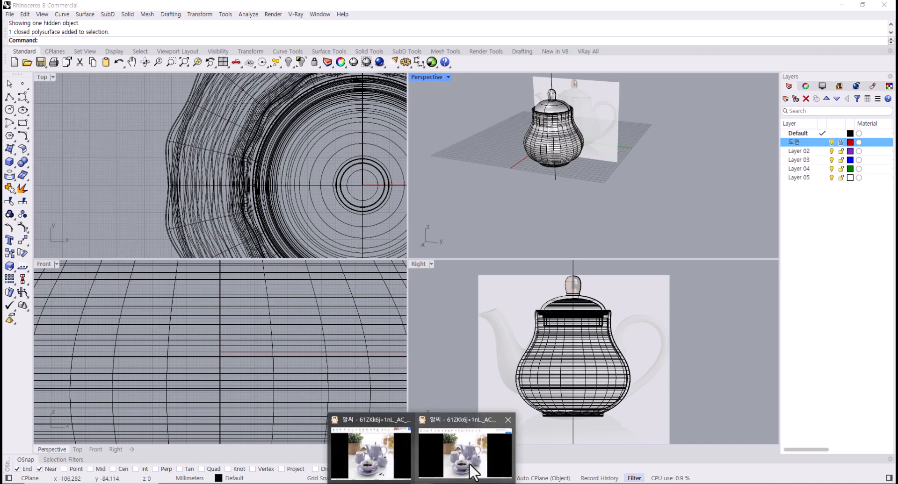
pyautogui.click(469, 461)
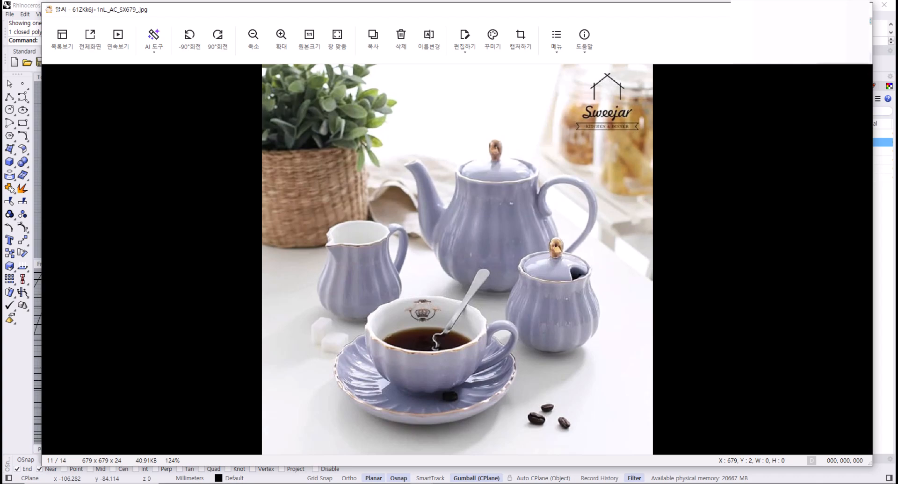
pyautogui.click(819, 9)
# Try moving the teapot with its lid and curves along the negative X axis in the Top view, and undo the move.
pyautogui.scroll(-15, 287, 202)
pyautogui.moveTo(296, 208); pyautogui.dragTo(272, 192, button='right')
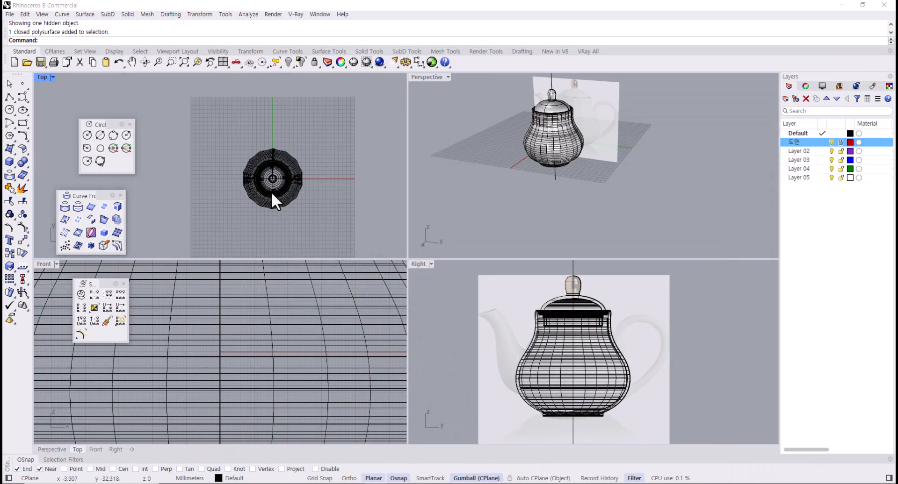
pyautogui.scroll(2, 295, 208)
pyautogui.moveTo(316, 214); pyautogui.dragTo(245, 184)
pyautogui.scroll(-2, 264, 201)
pyautogui.moveTo(304, 224); pyautogui.dragTo(336, 228, button='right')
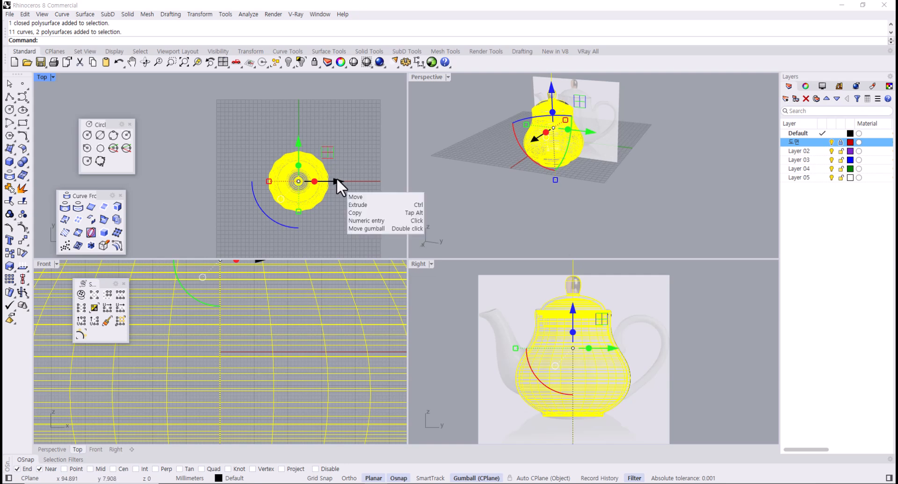
pyautogui.moveTo(335, 179); pyautogui.dragTo(236, 183)
pyautogui.moveTo(535, 179); pyautogui.dragTo(642, 210, button='right')
pyautogui.hotkey('ctrl', 'z')
pyautogui.scroll(3, 508, 170)
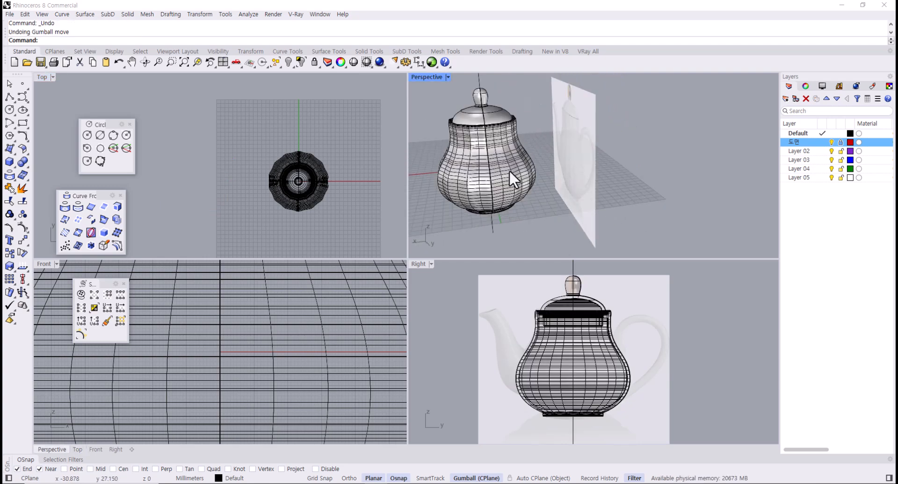
# Duplicate the teapot body and lid along the negative X axis in the Top view, clear of the originals.
pyautogui.click(500, 131)
pyautogui.keyDown('shift'); pyautogui.click(497, 120); pyautogui.keyUp('shift')
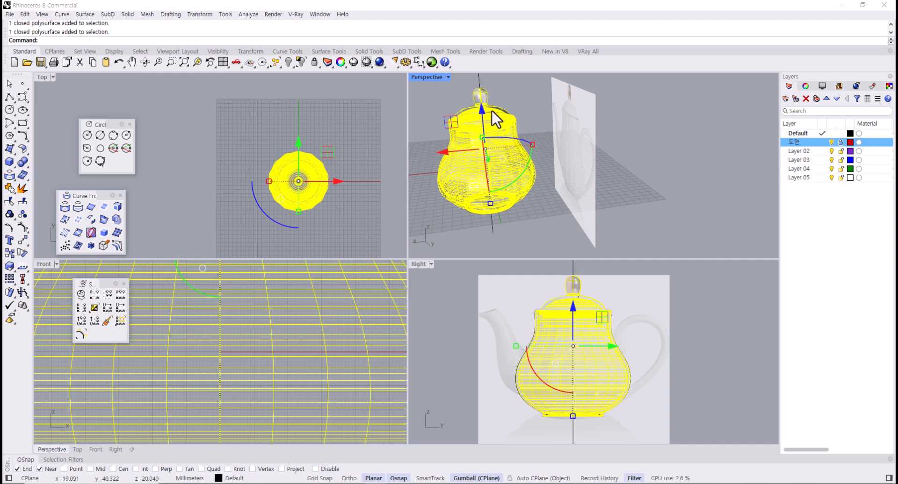
pyautogui.moveTo(333, 183); pyautogui.dragTo(249, 181)
pyautogui.press('alt')
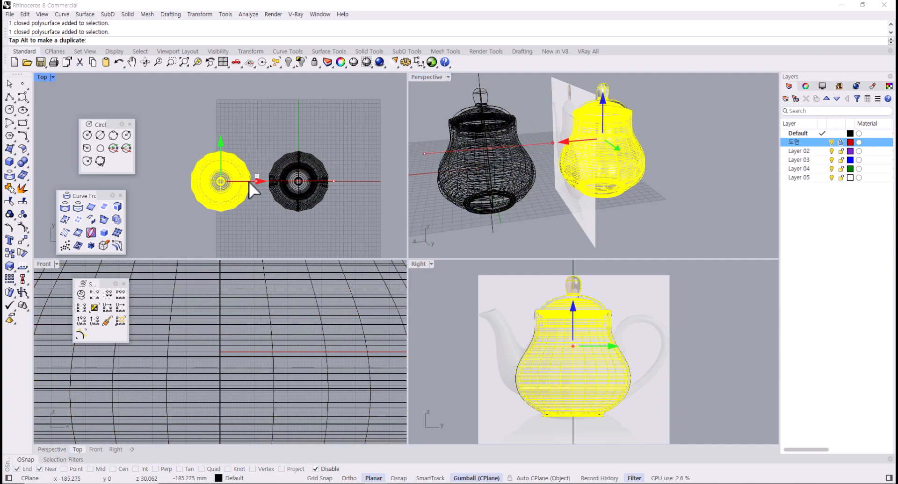
pyautogui.scroll(-5, 586, 378)
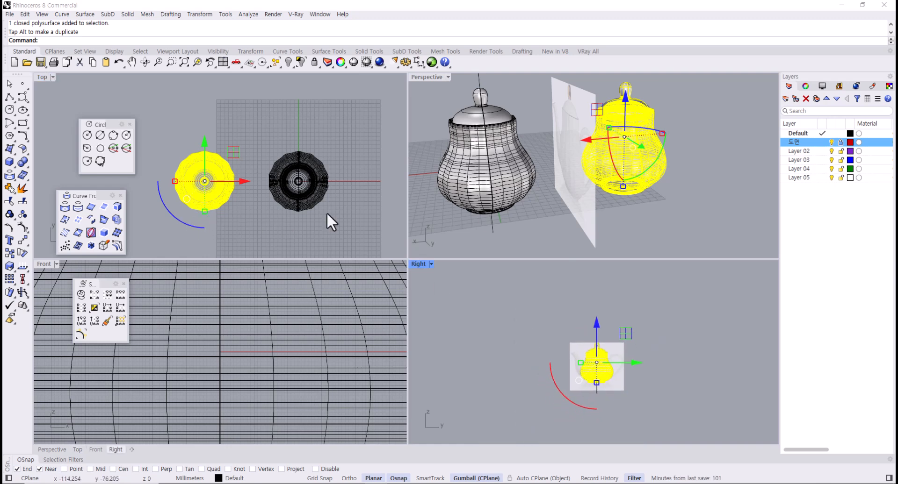
# Move the duplicated body and lid to Layer 02 and rename that layer c_01.
pyautogui.click(801, 153)
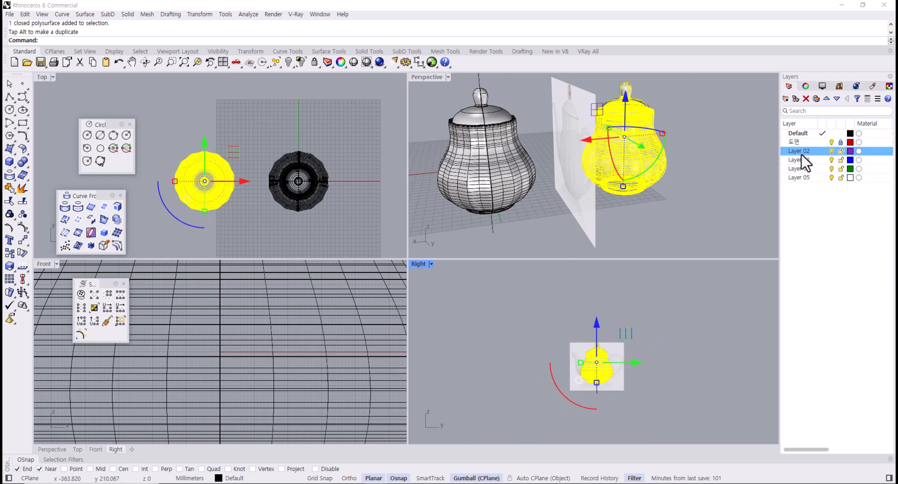
pyautogui.rightClick(801, 153)
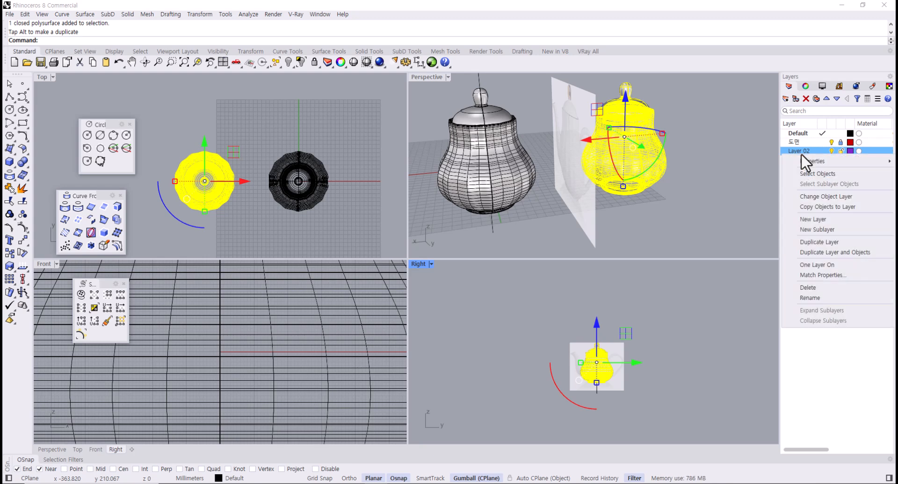
pyautogui.click(829, 195)
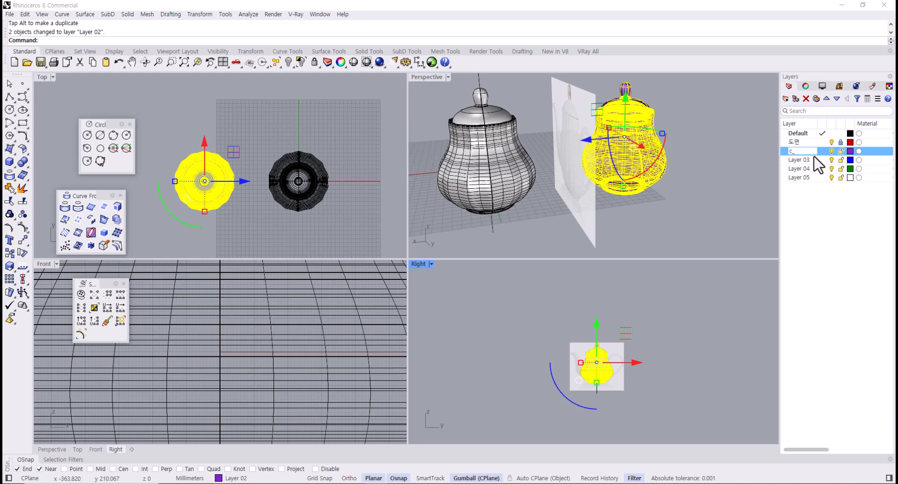
pyautogui.press('Return')
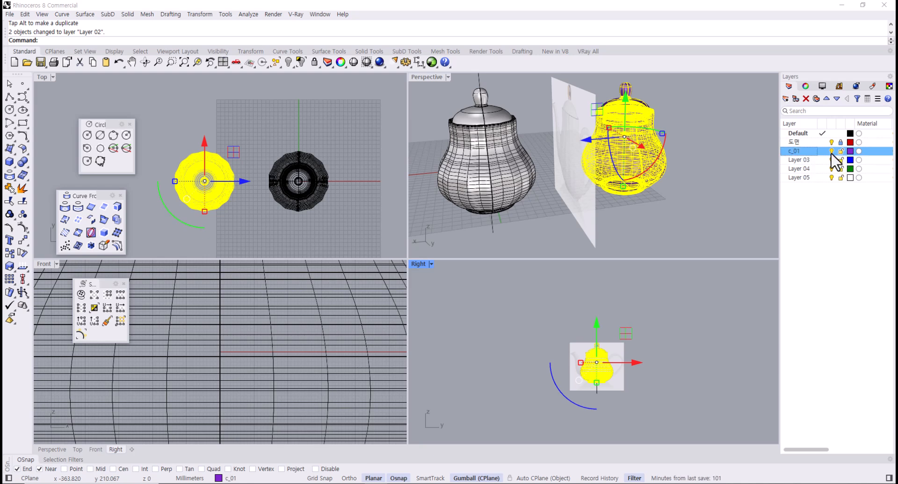
# Turn off the c_01 layer to hide the duplicated teapot body and lid.
pyautogui.click(831, 151)
pyautogui.click(658, 217)
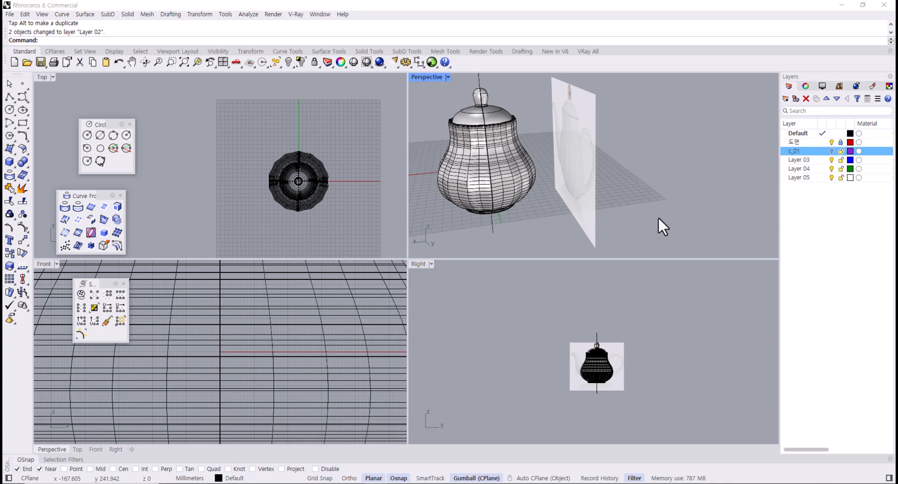
pyautogui.scroll(6, 575, 380)
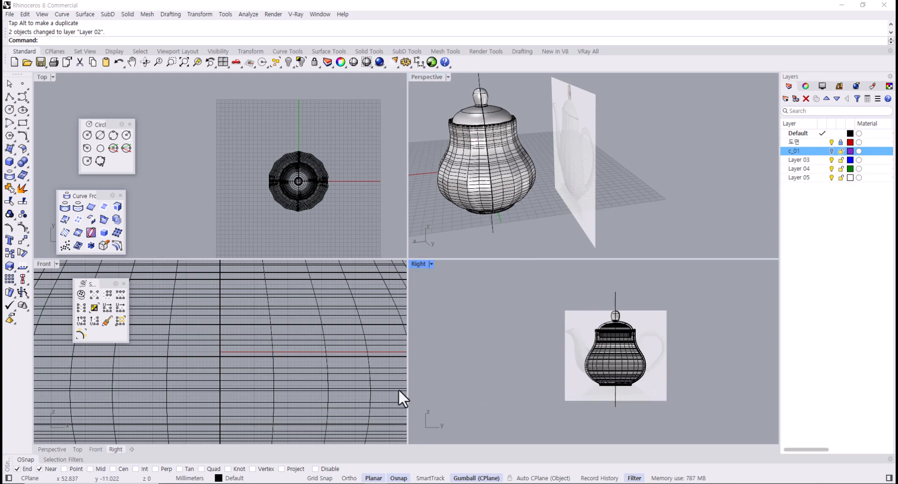
# Examine the spout, handle and fluted body of the teapot in the tea set photo, then return to the model.
pyautogui.click(421, 483)
pyautogui.click(461, 436)
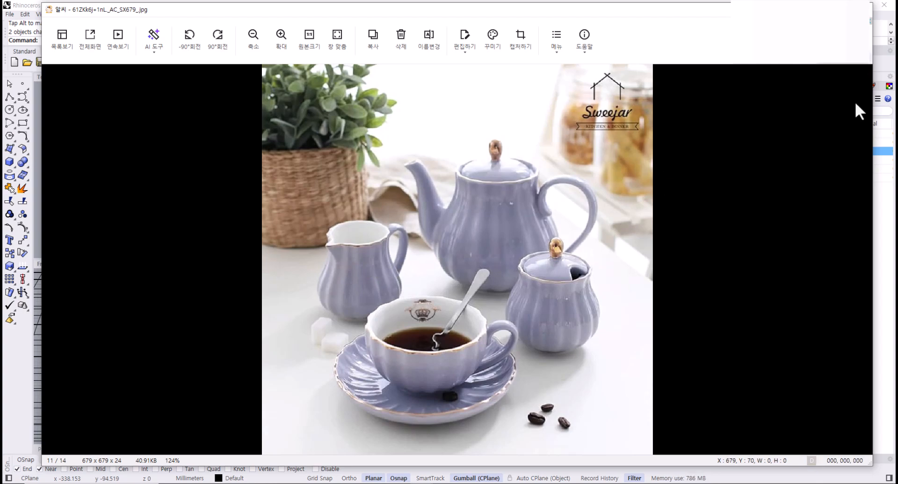
pyautogui.press('Escape')
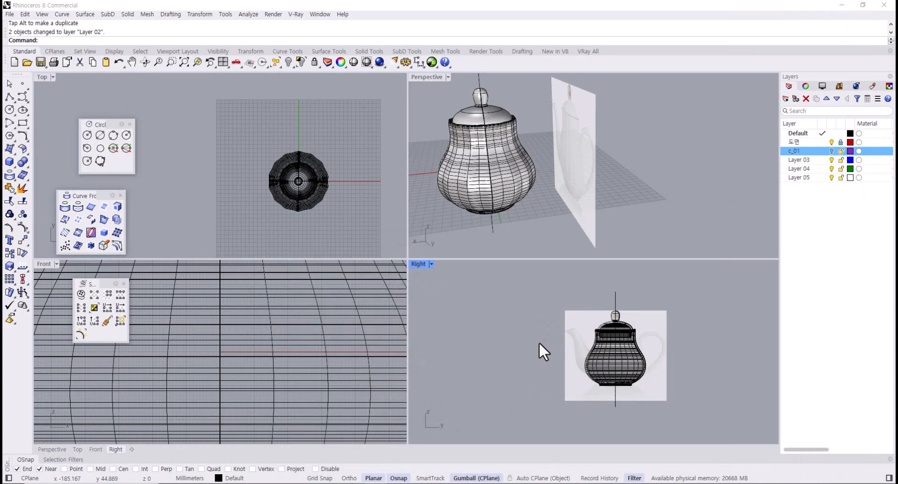
# Maximize the Right viewport and frame the teapot with the spout and handle of the reference picture.
pyautogui.doubleClick(418, 264)
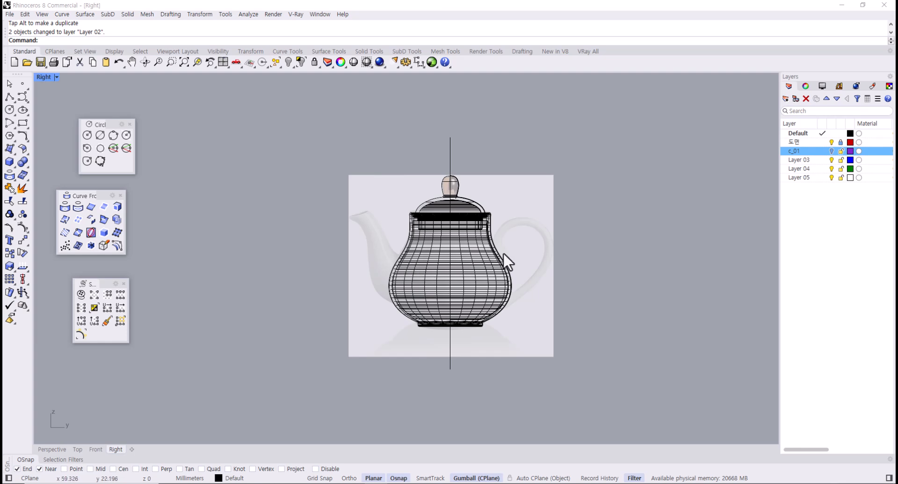
pyautogui.scroll(3, 495, 245)
pyautogui.moveTo(486, 242); pyautogui.dragTo(456, 283, button='right')
pyautogui.scroll(6, 438, 240)
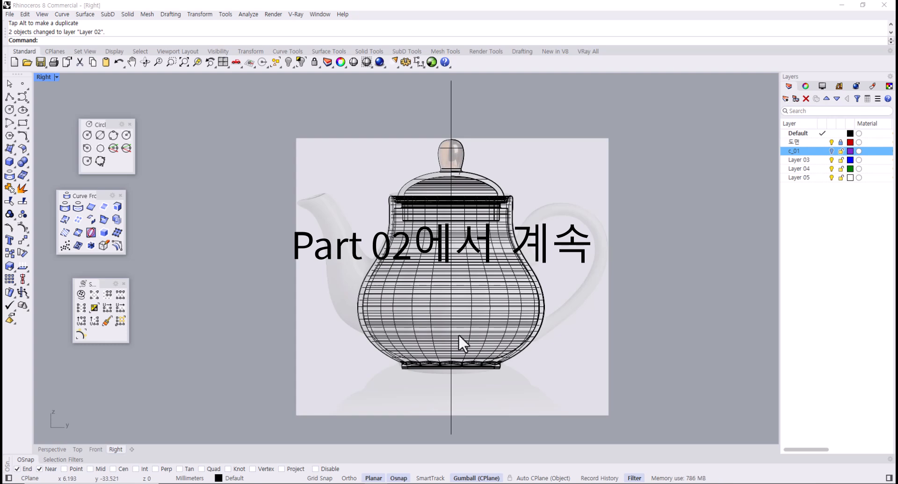
pyautogui.scroll(2, 459, 335)
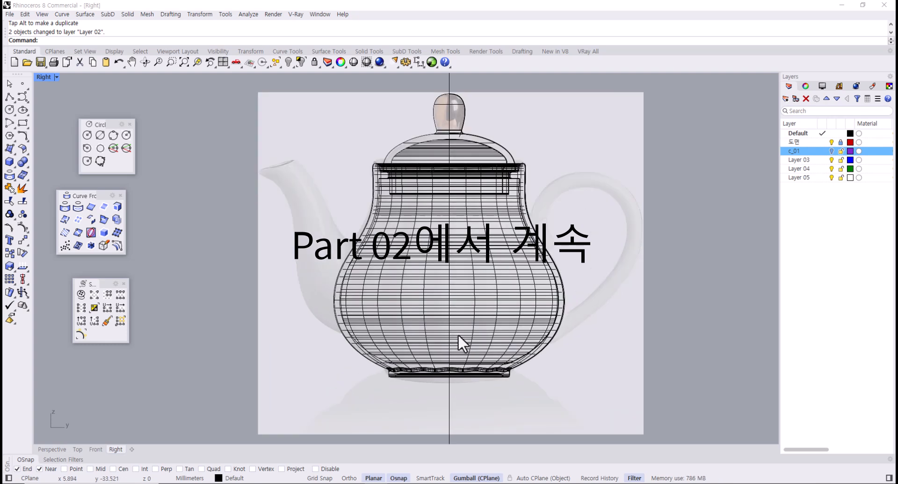